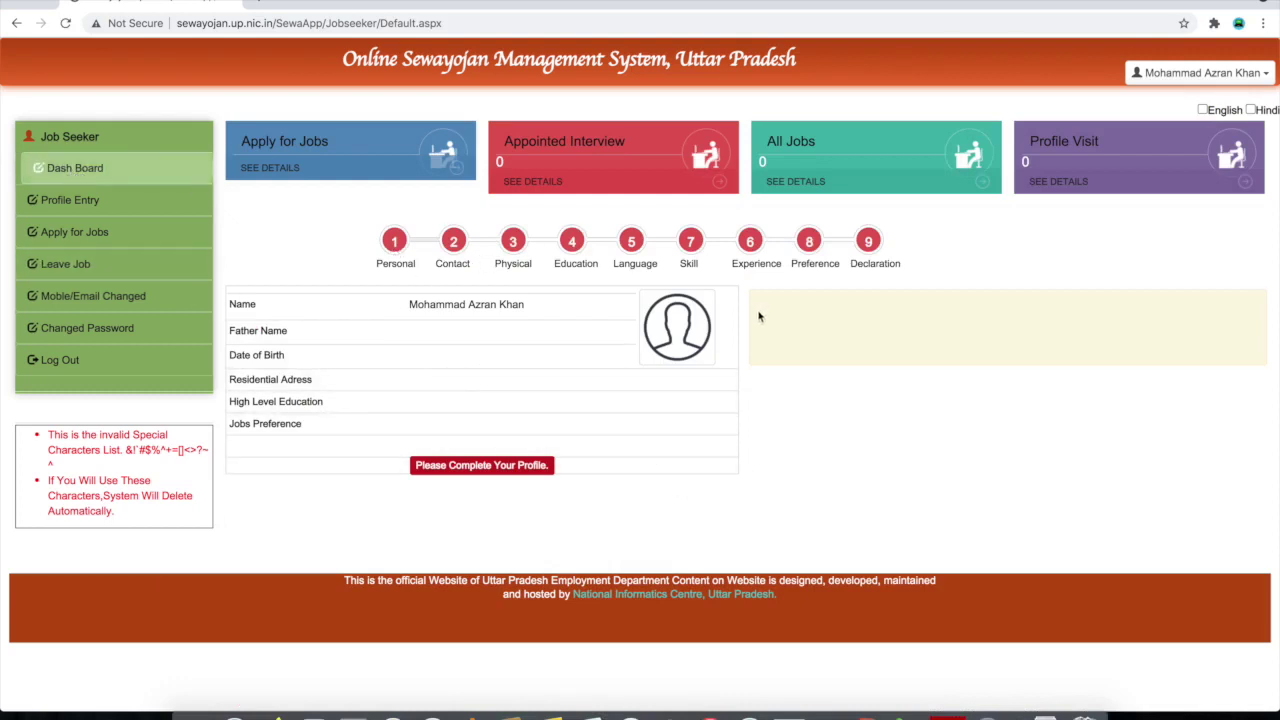
Open Profile Entry and look over the profile page
click(92, 205)
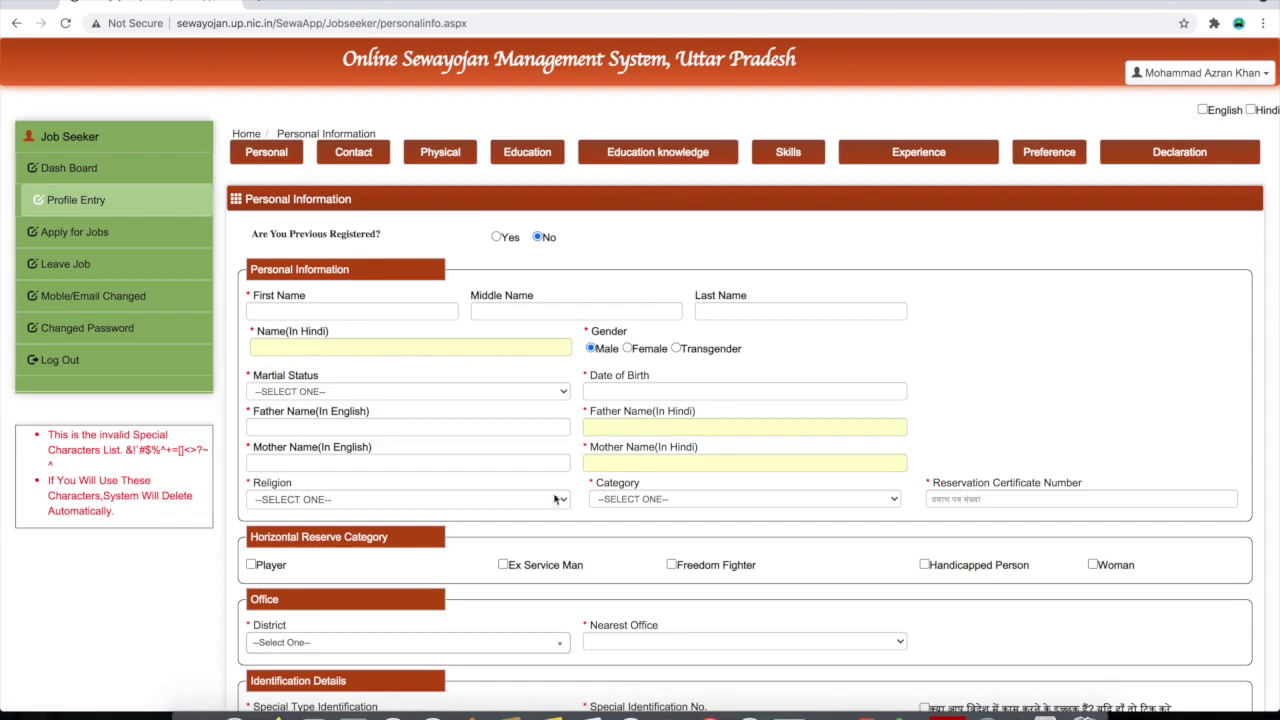
scroll(548, 540, down, 2)
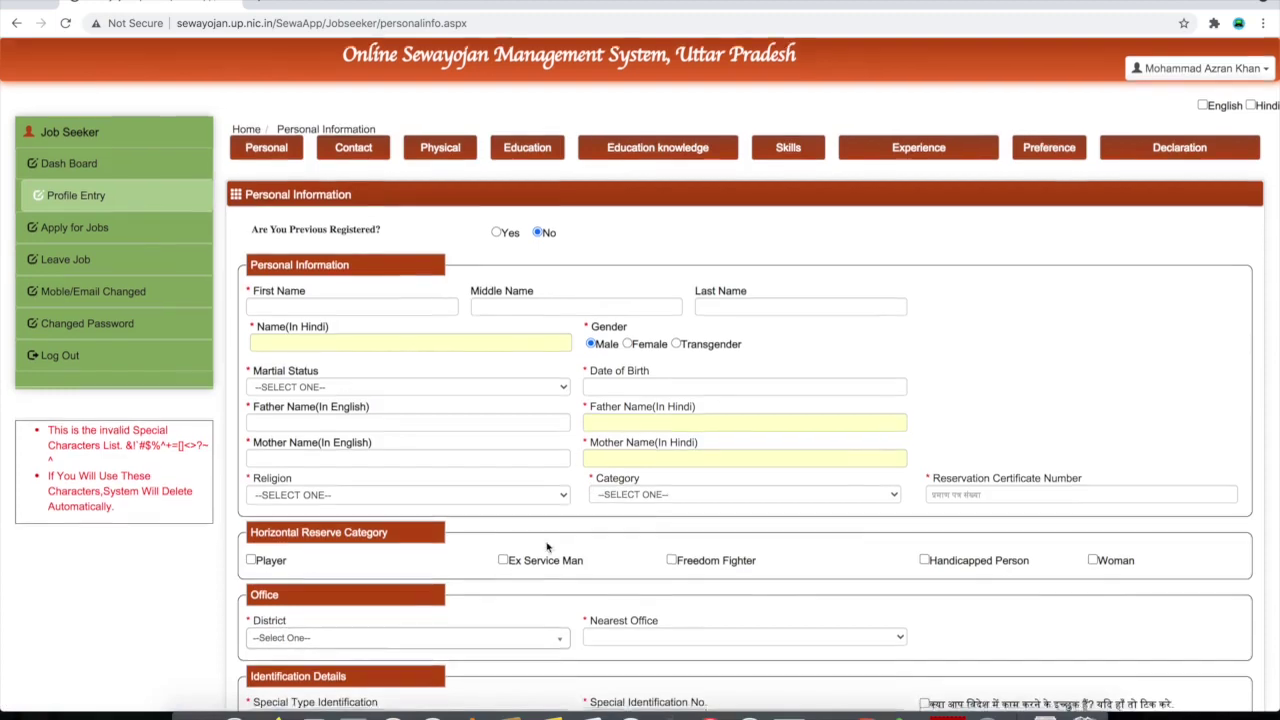
scroll(548, 548, up, 1)
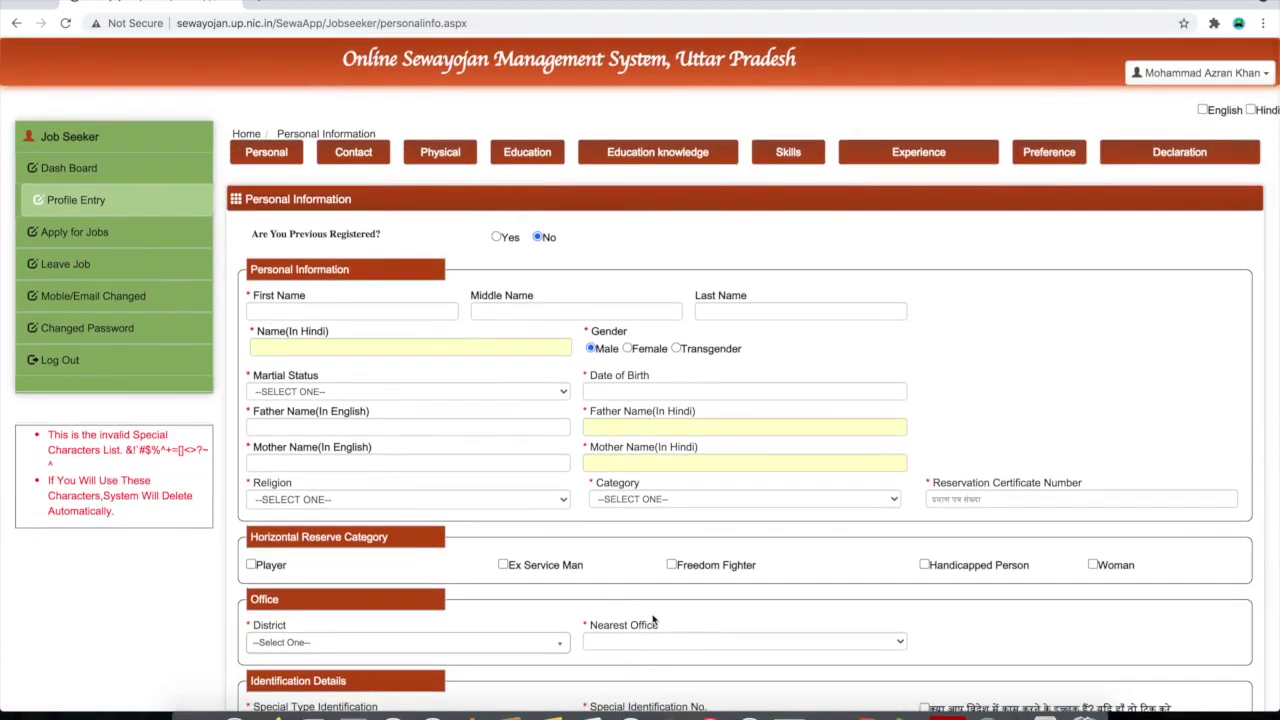
scroll(651, 600, down, 3)
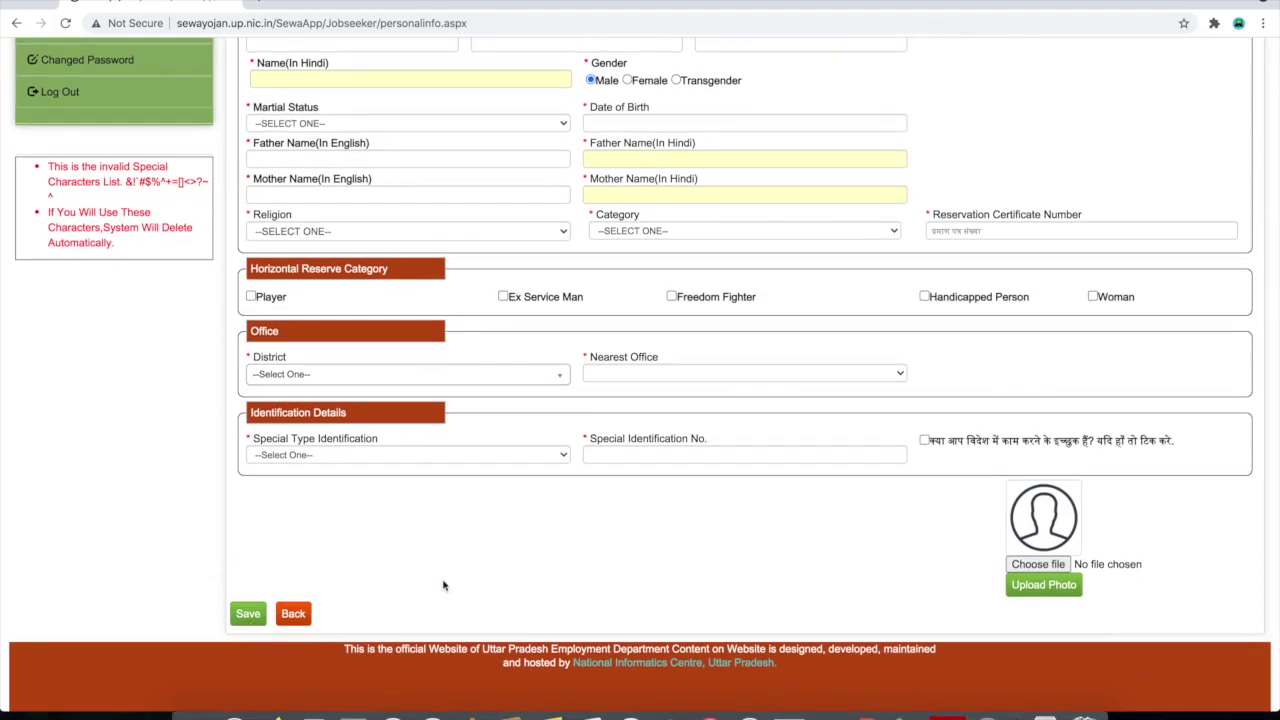
scroll(527, 566, up, 2)
scroll(527, 566, up, 1)
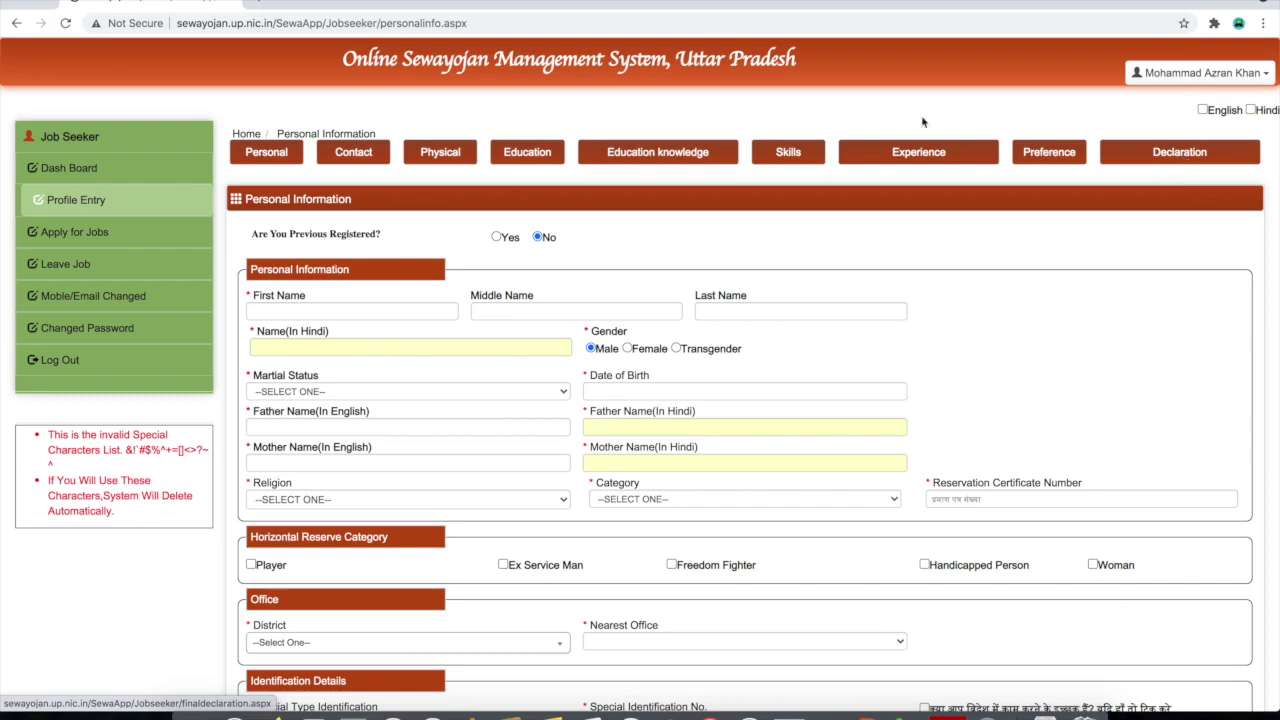
Return to the Dash Board and open the Personal step's Personal Information form
click(59, 172)
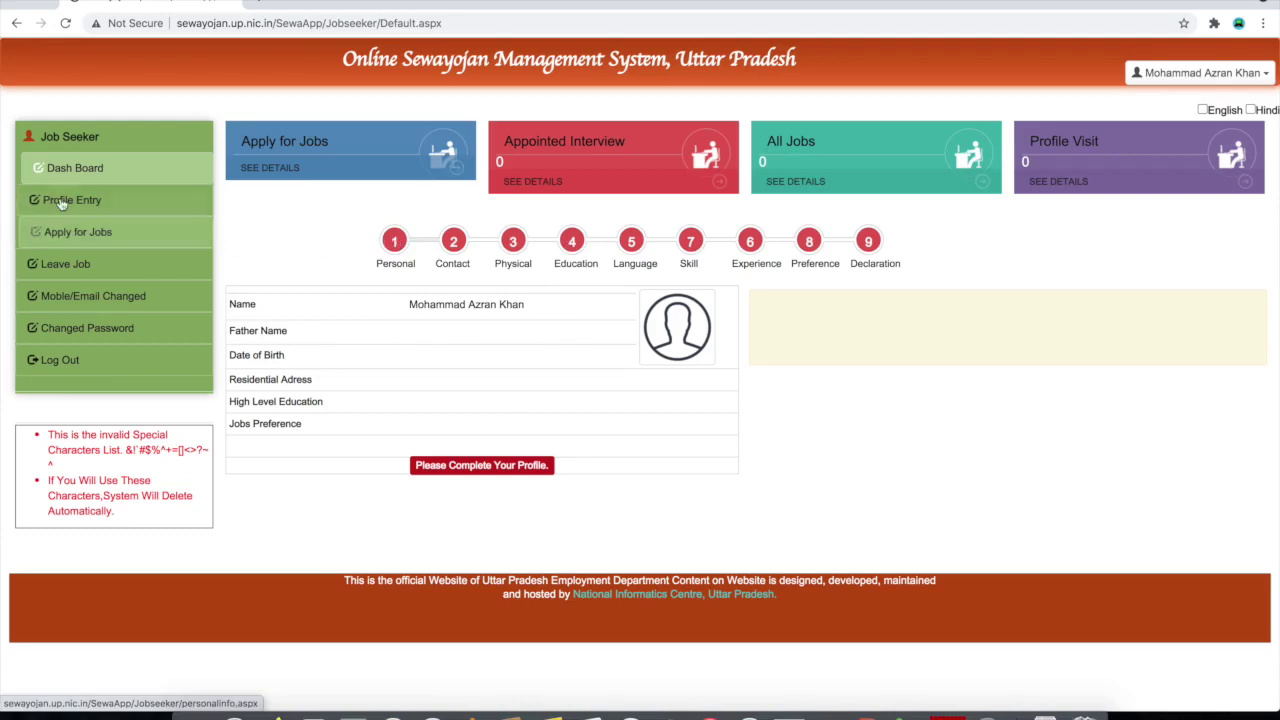
click(396, 250)
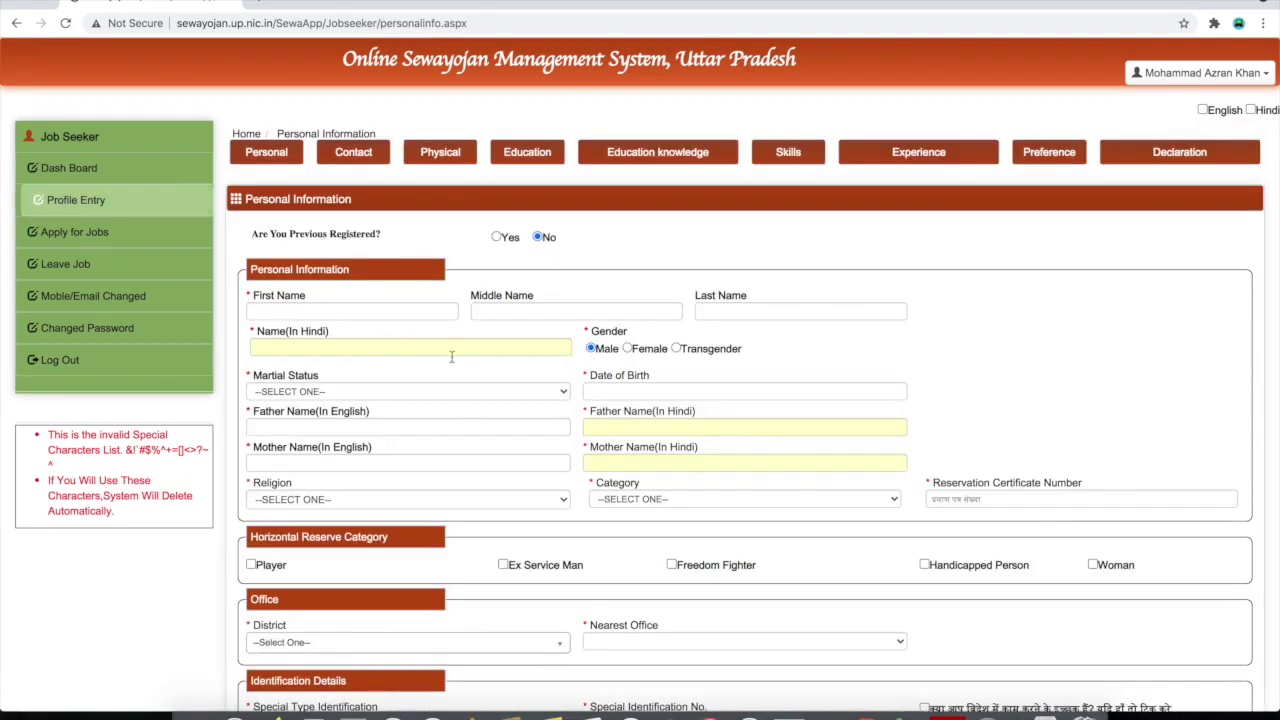
scroll(452, 390, down, 1)
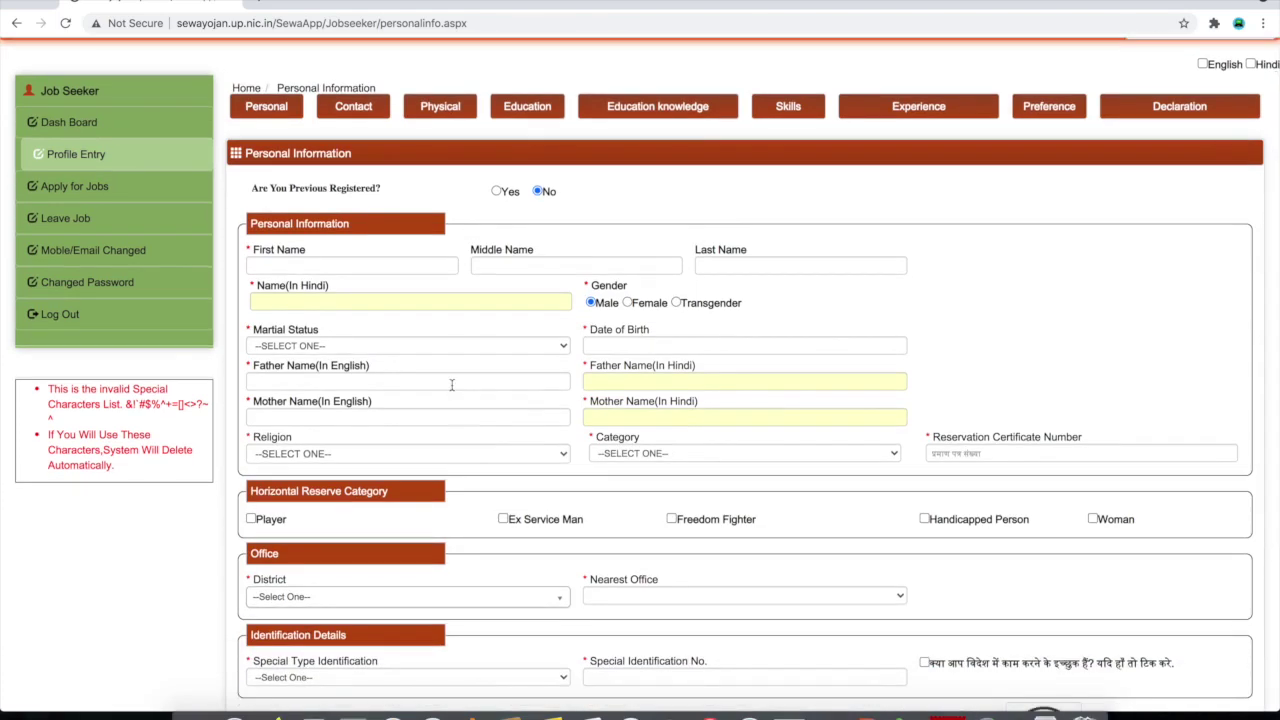
scroll(452, 385, down, 3)
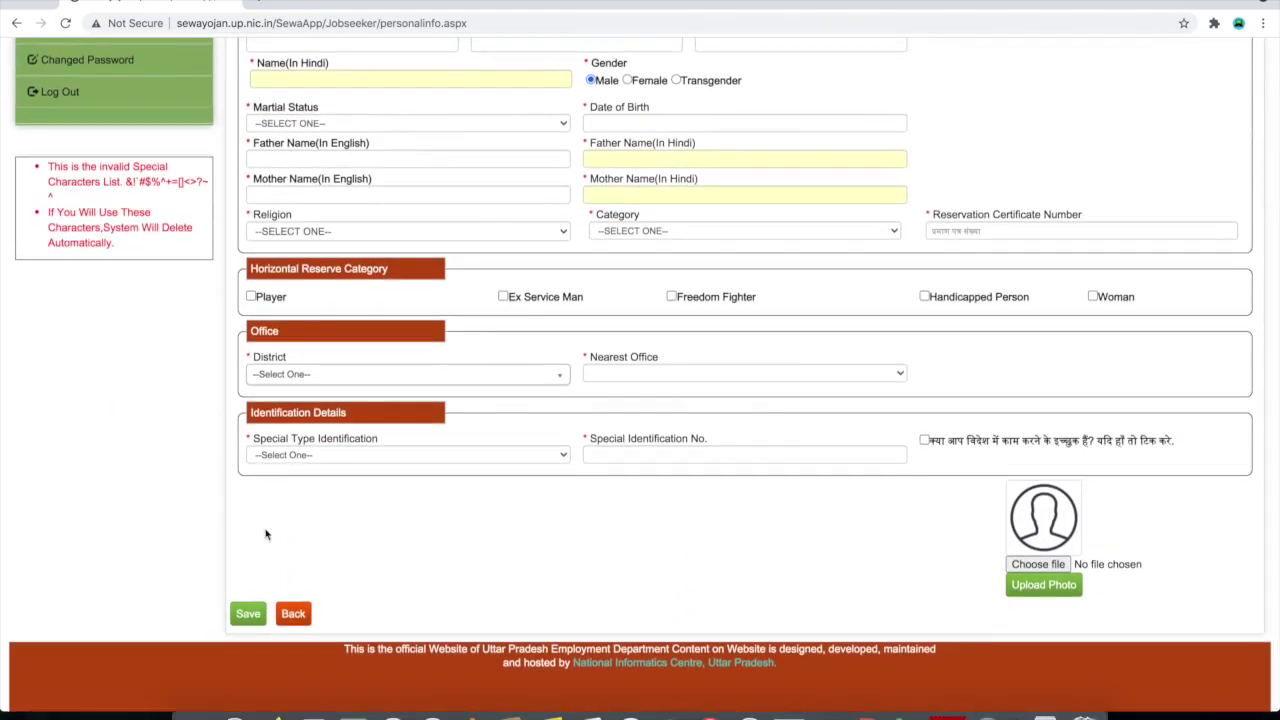
scroll(400, 560, up, 5)
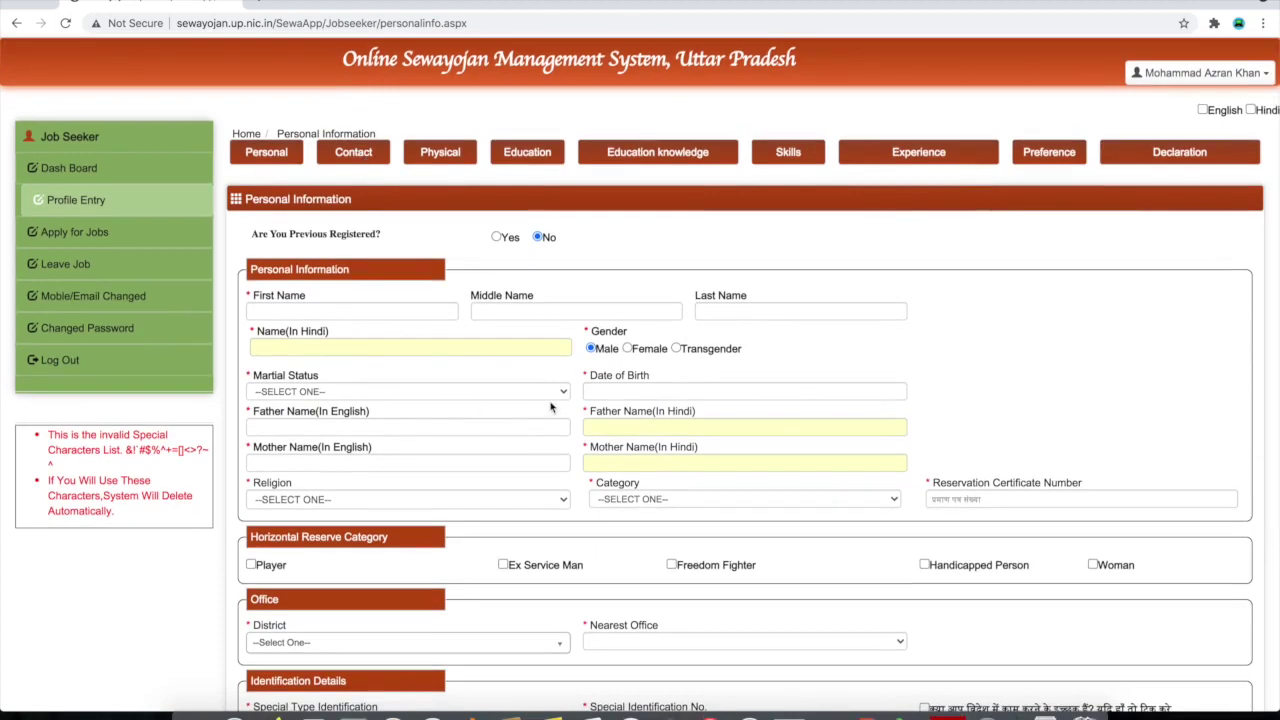
scroll(550, 407, down, 3)
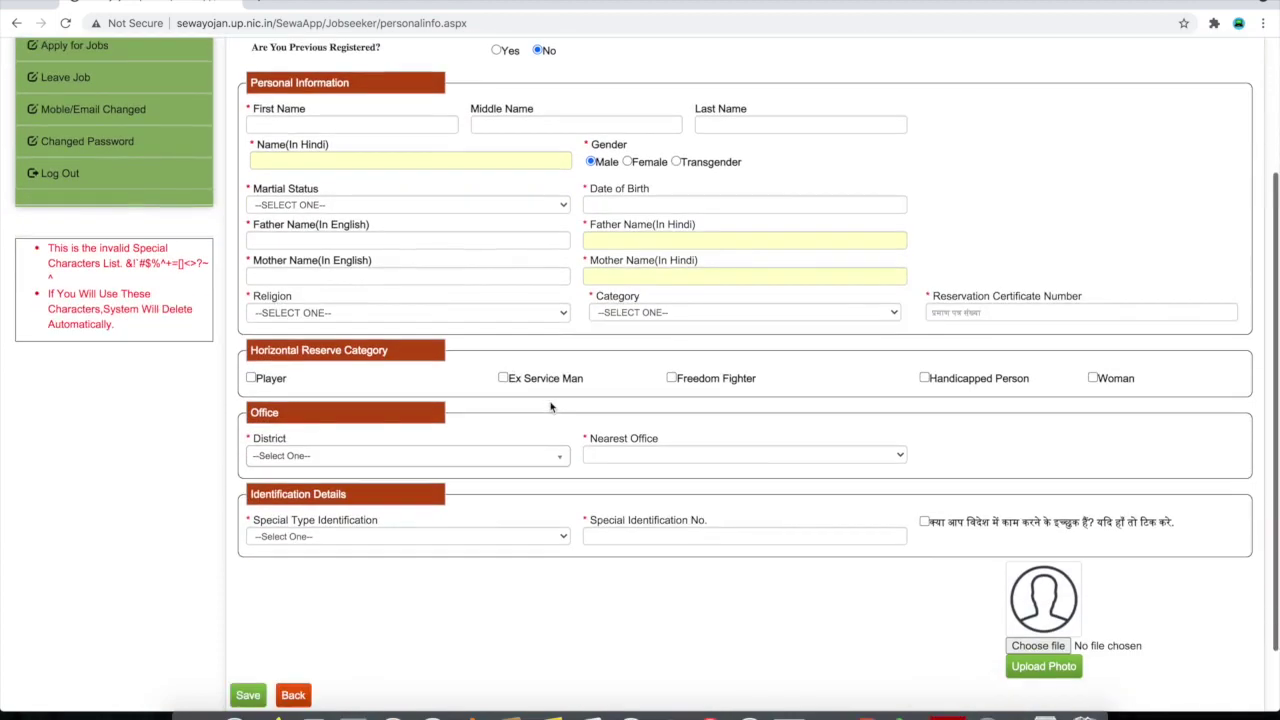
scroll(550, 401, up, 1)
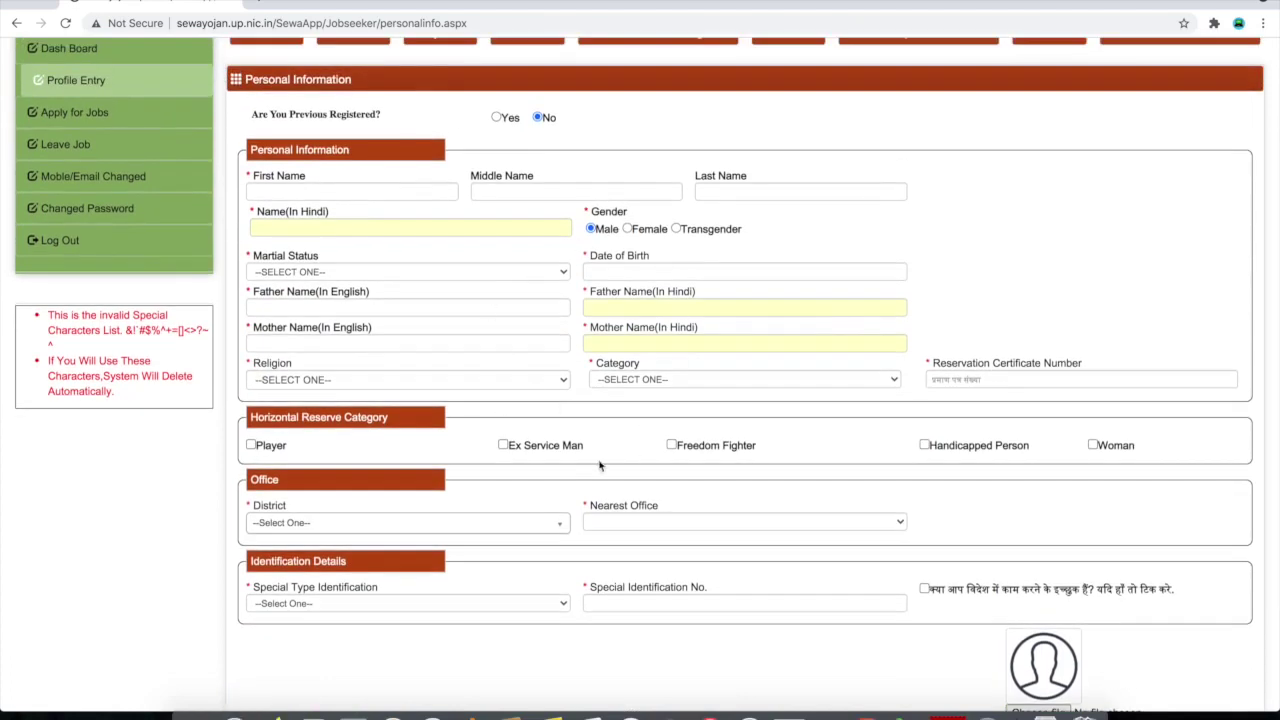
scroll(556, 494, up, 2)
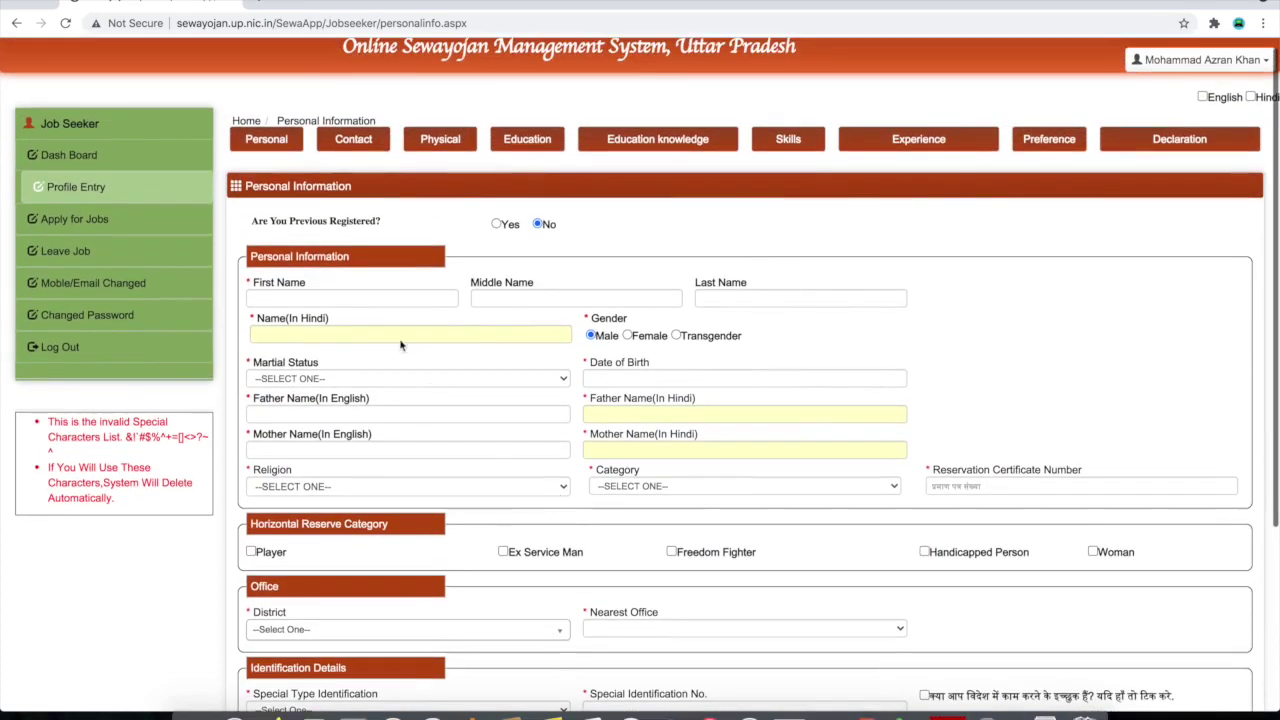
Visit the Contact section, then the Declaration page showing all nine section statuses
click(365, 146)
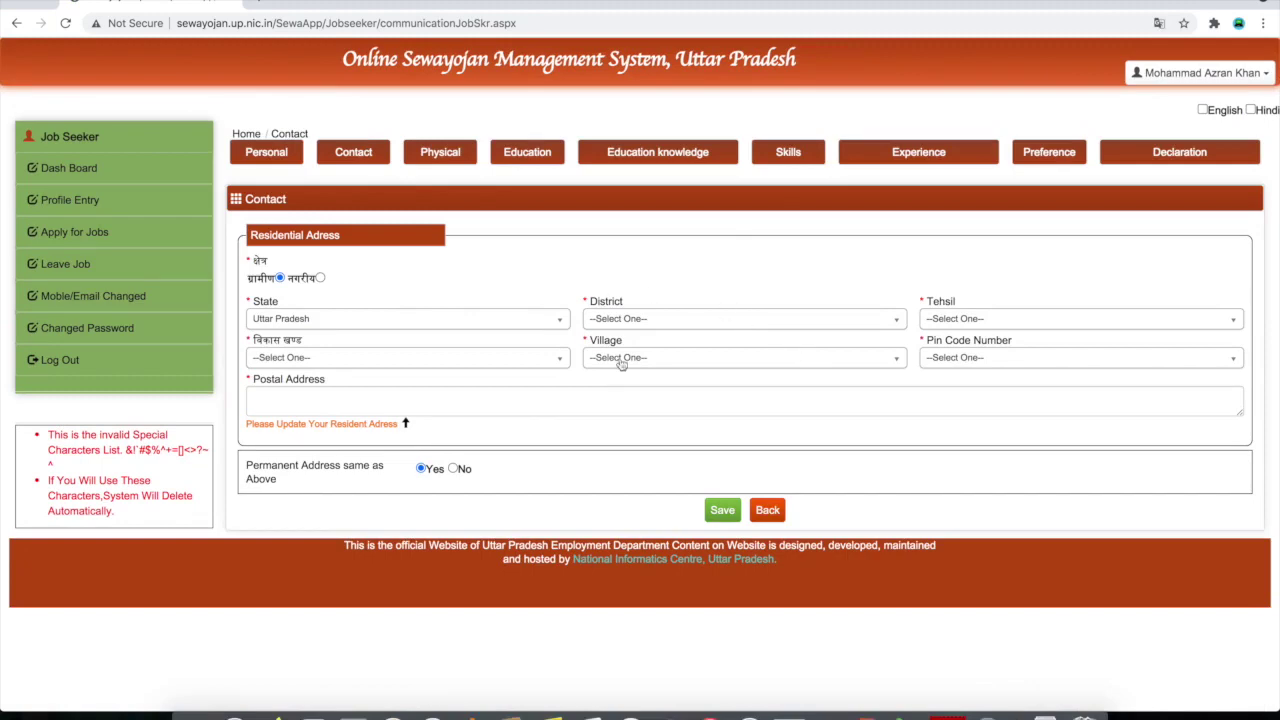
click(1198, 162)
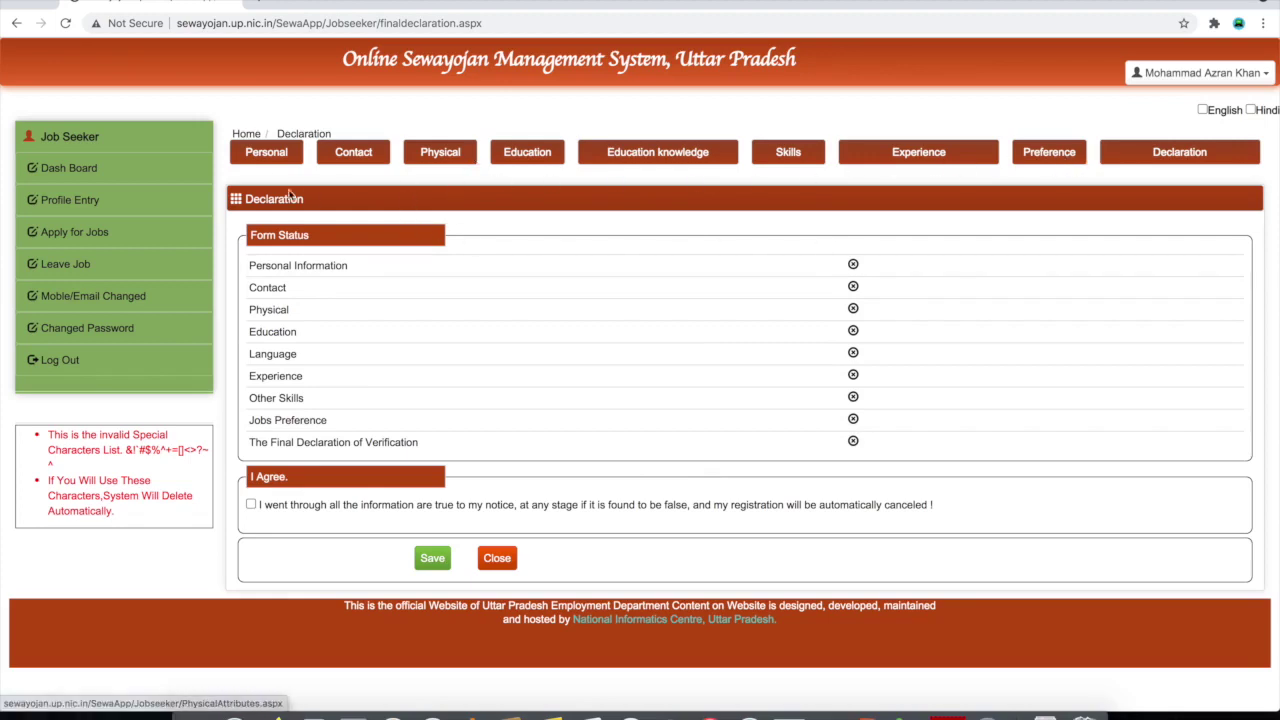
Return to the Personal Information form and try the First, Middle and Last Name fields
click(269, 157)
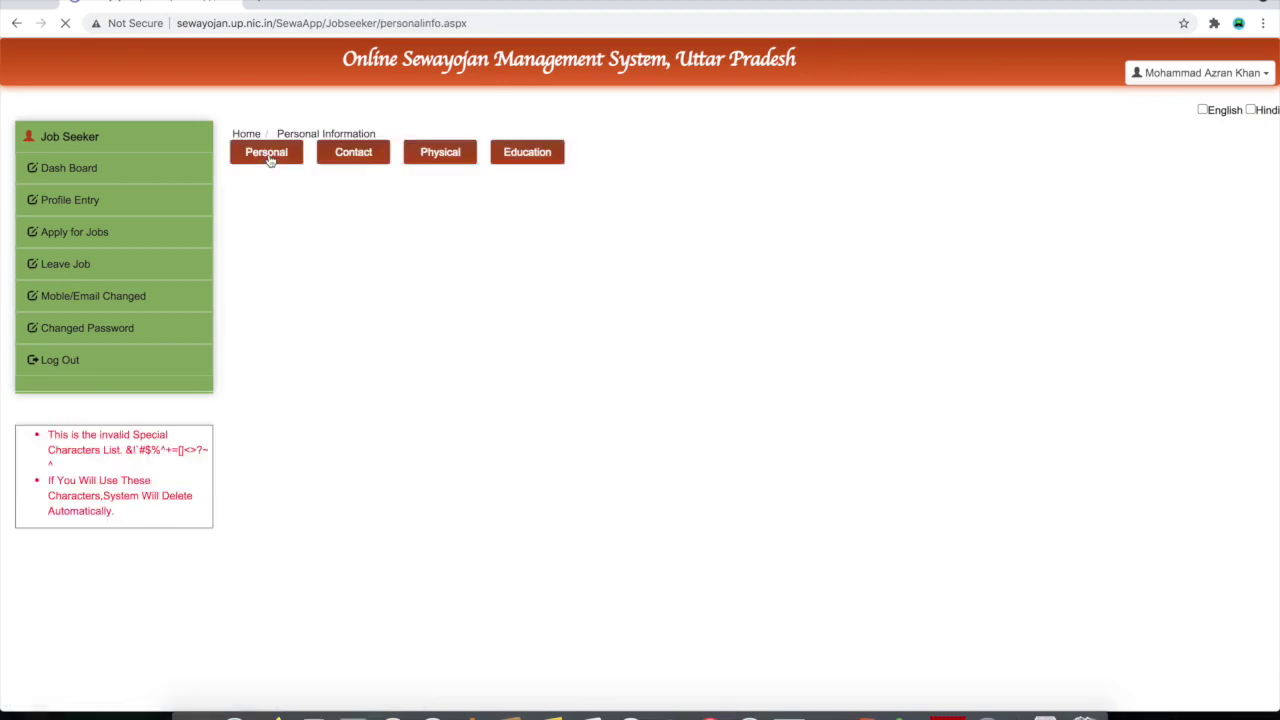
scroll(444, 412, down, 2)
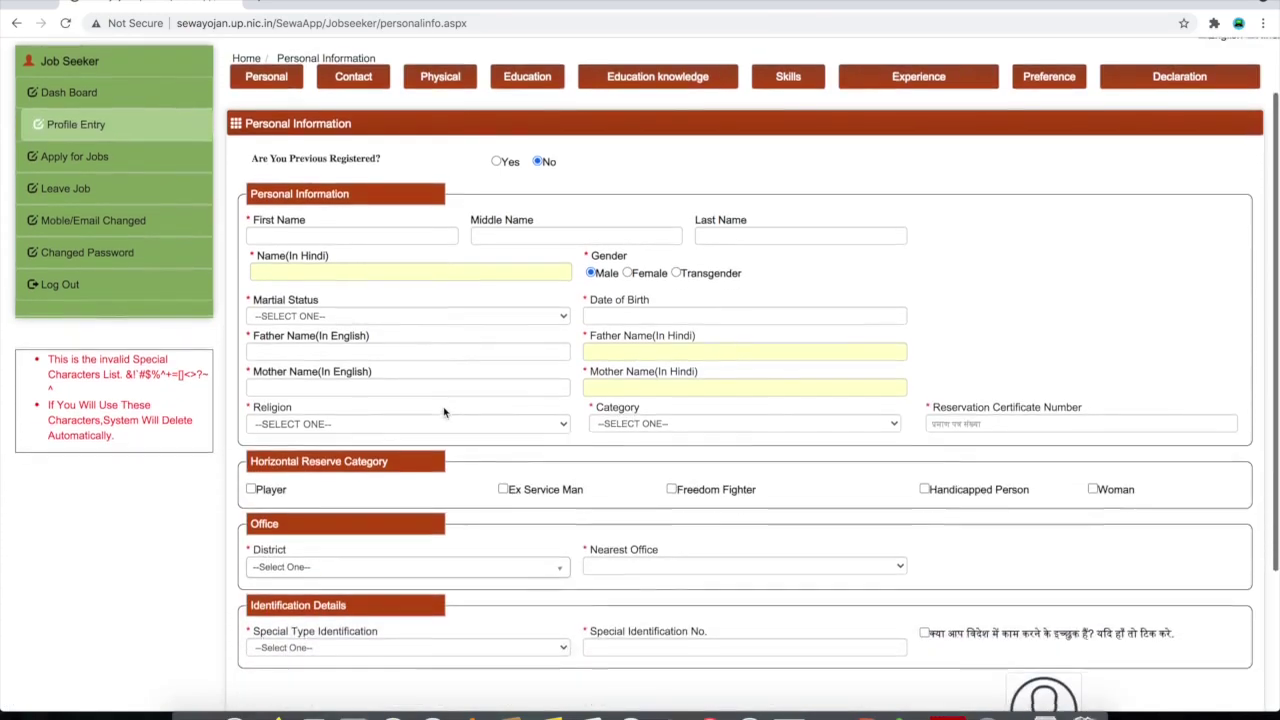
scroll(444, 412, down, 2)
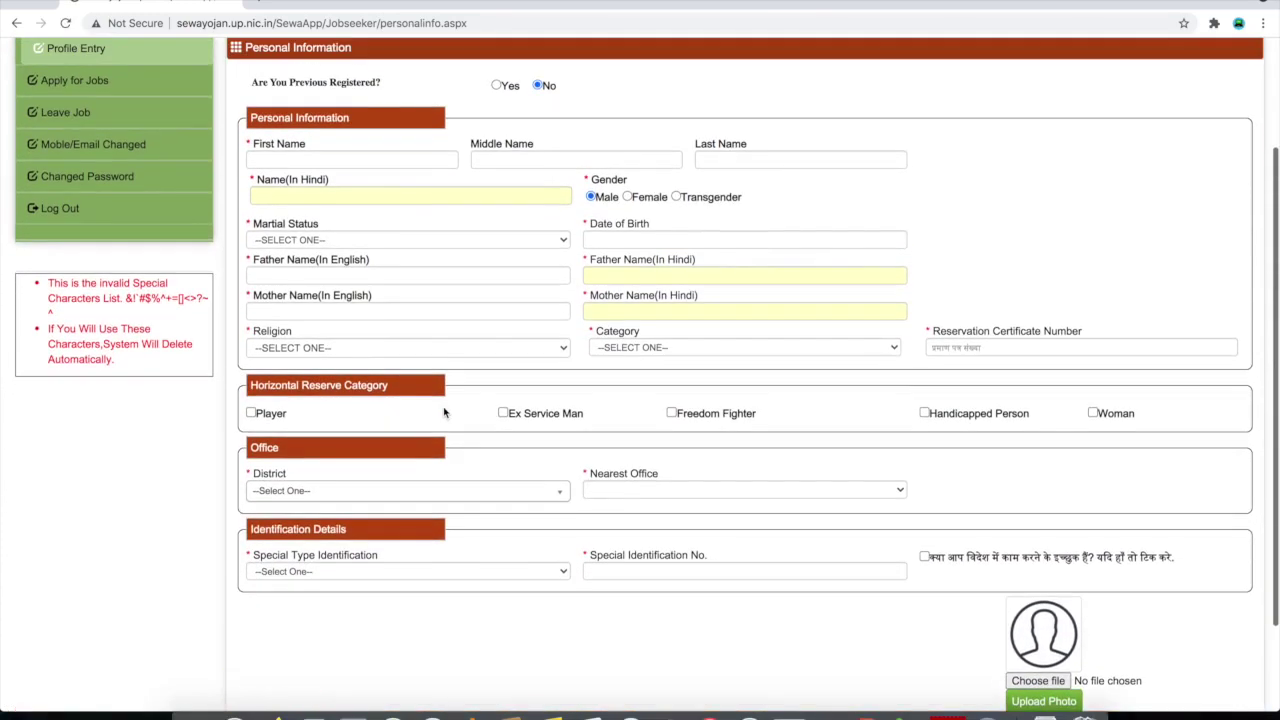
scroll(444, 412, up, 3)
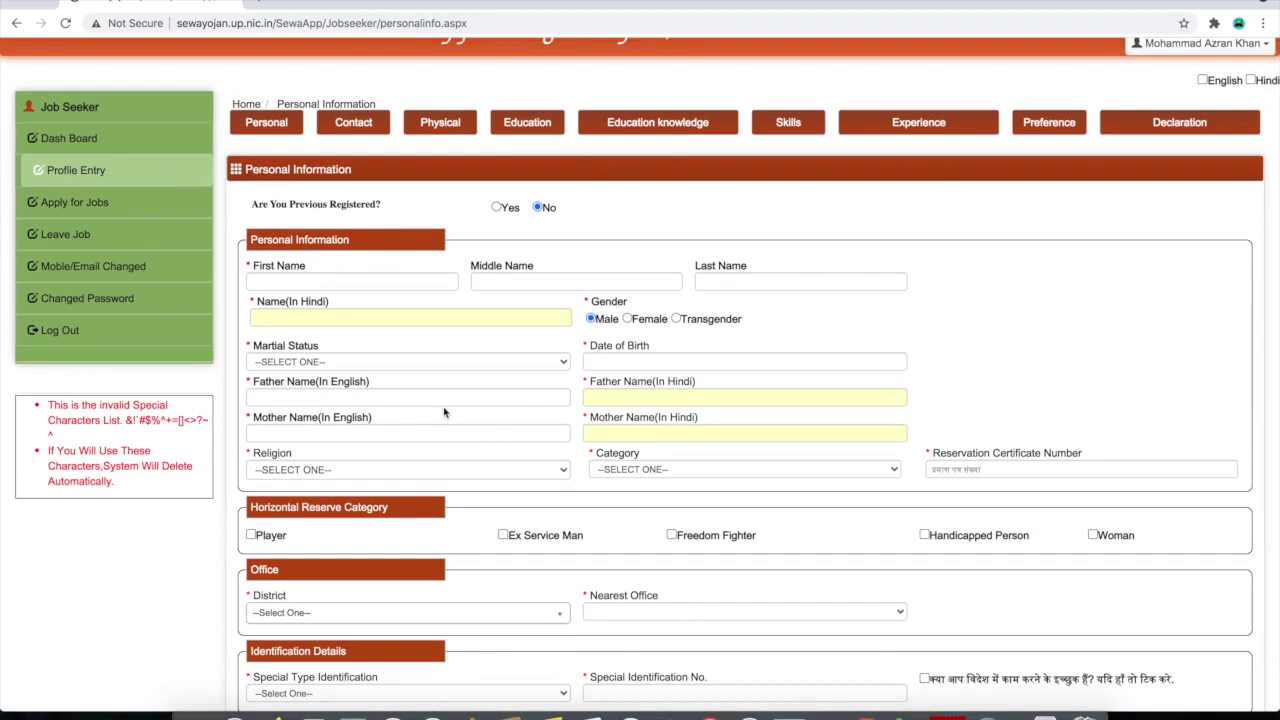
click(326, 282)
click(549, 288)
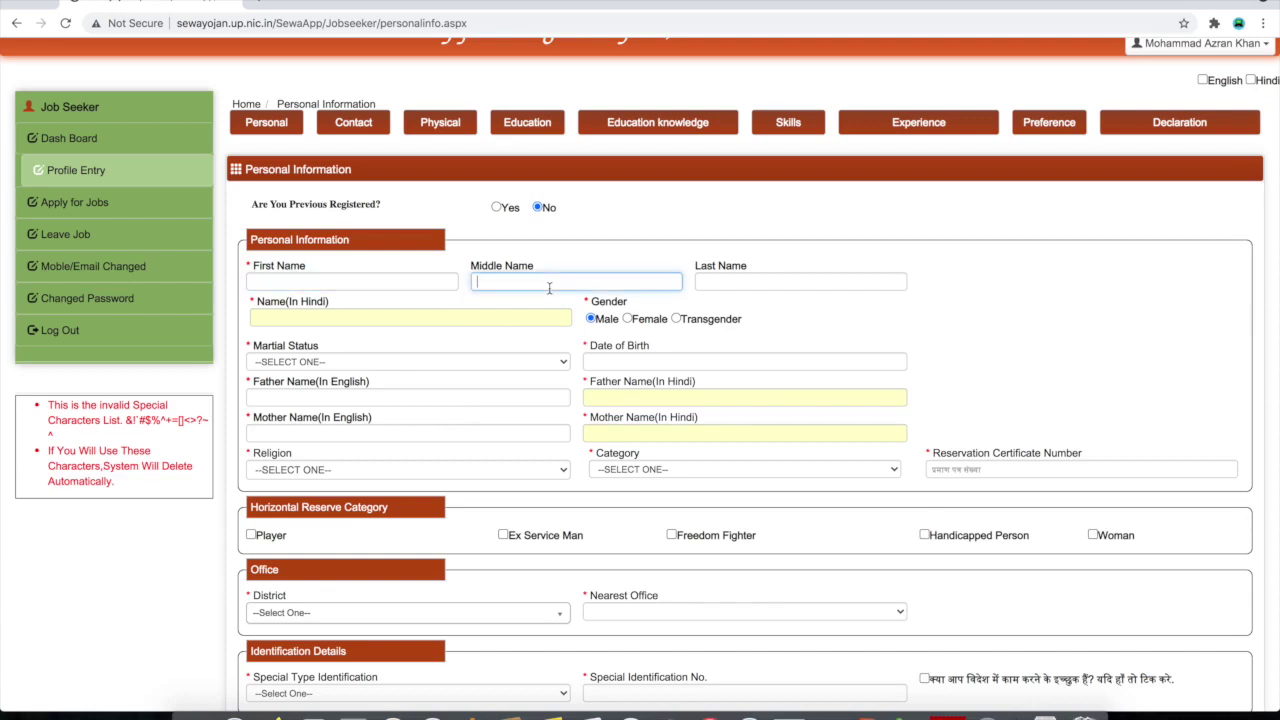
click(777, 284)
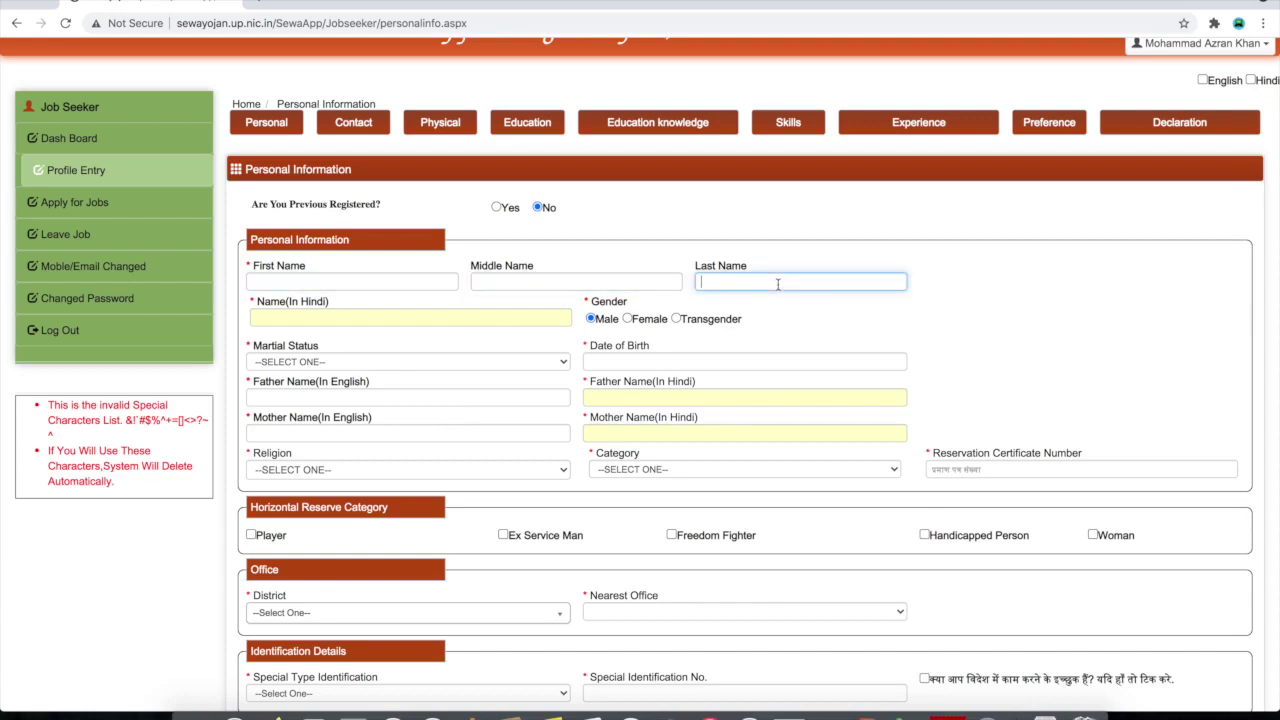
click(386, 284)
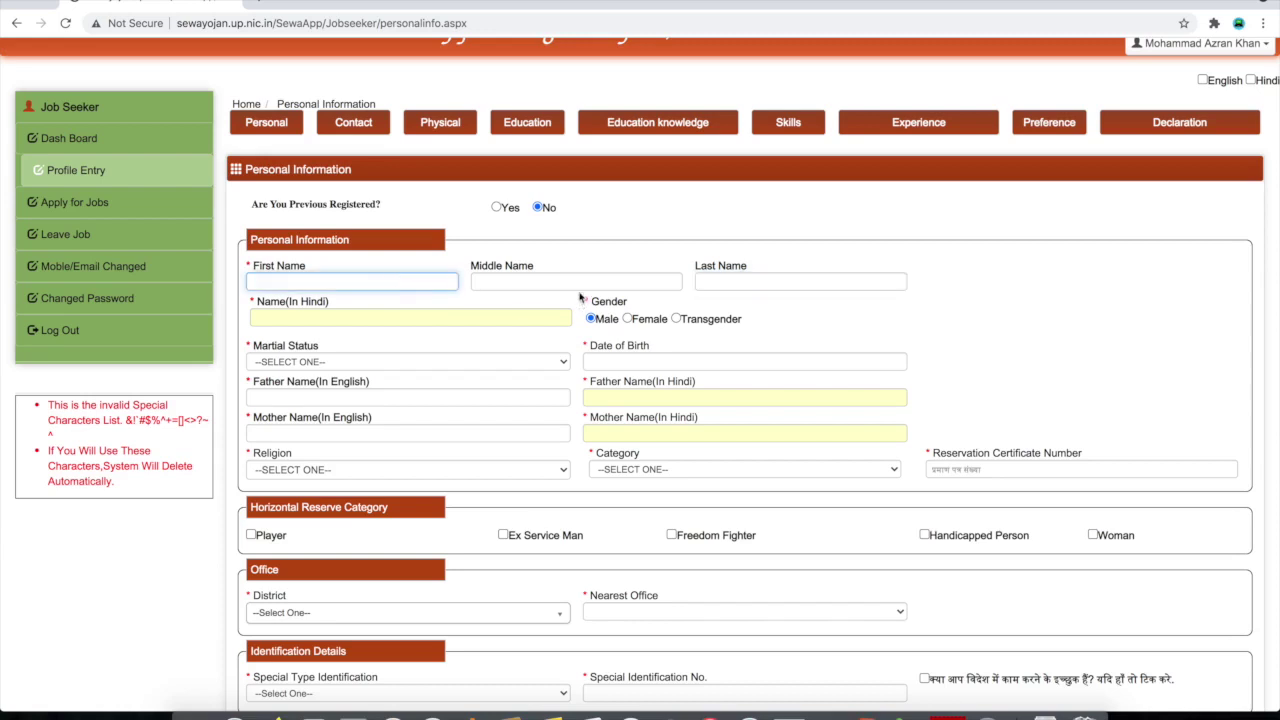
click(710, 284)
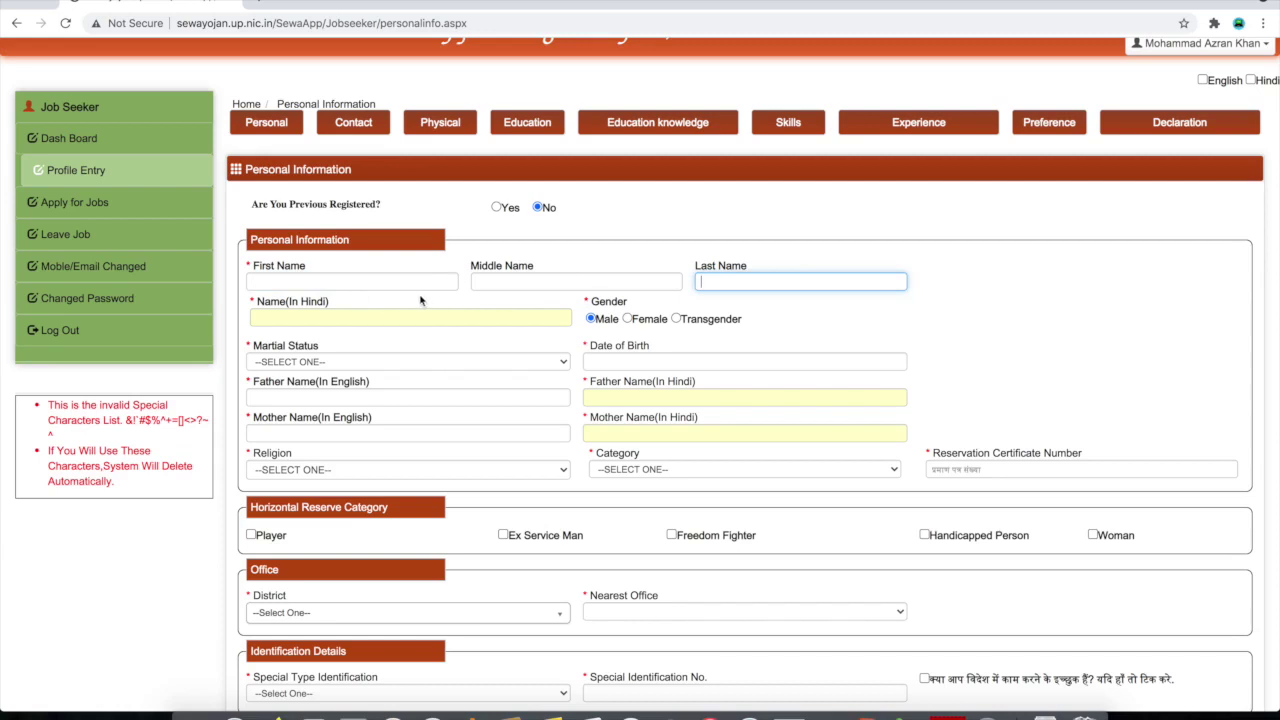
click(366, 283)
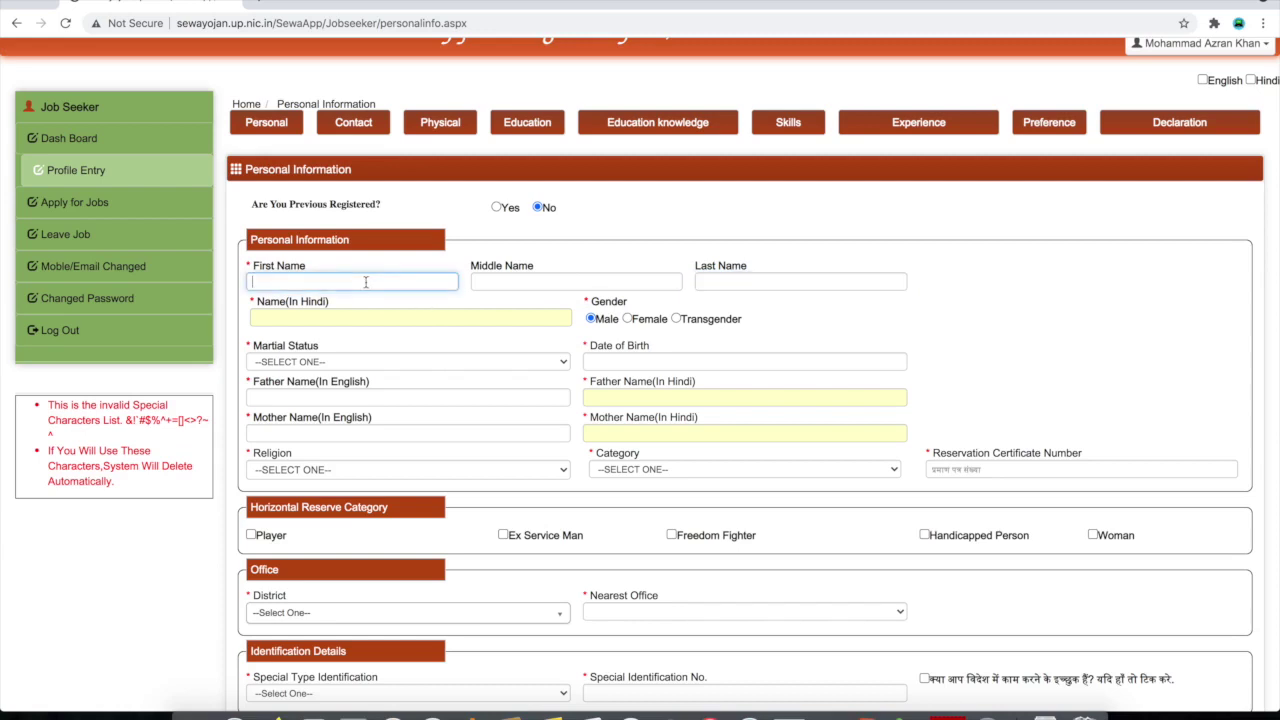
click(768, 280)
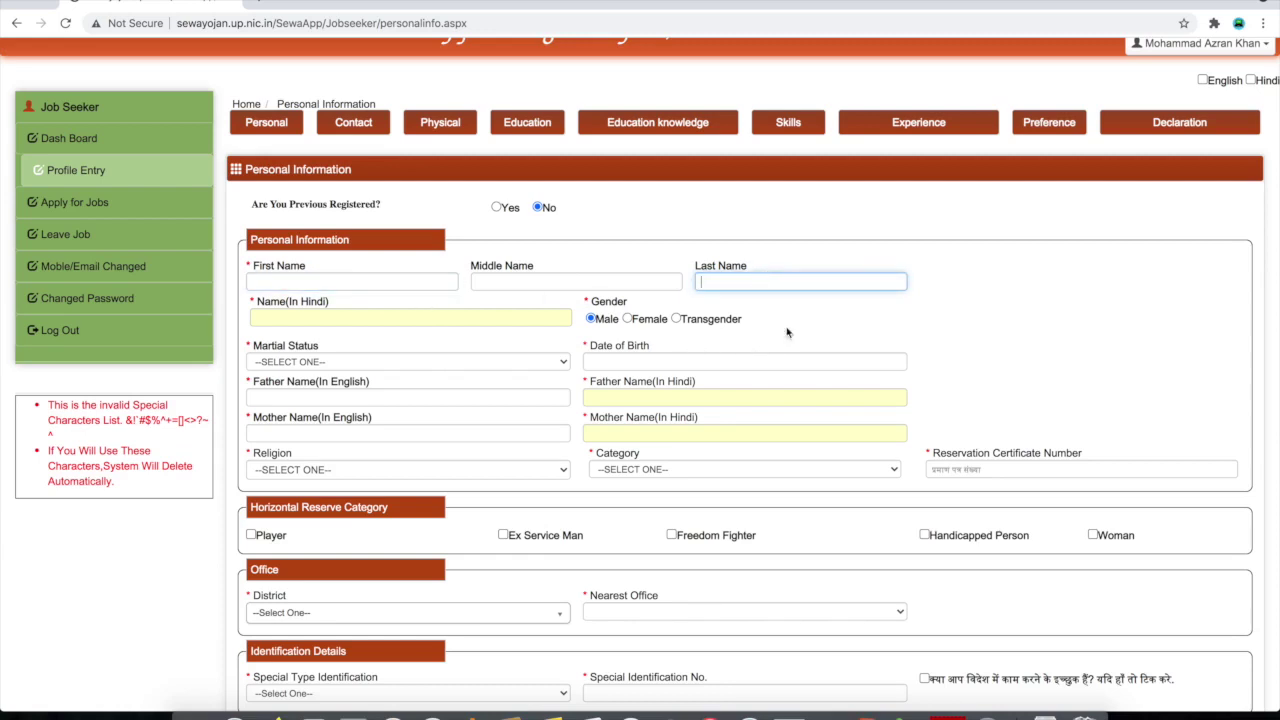
Check marital status and the father's name fields, then switch to the Google Input Tools tab
scroll(797, 326, down, 1)
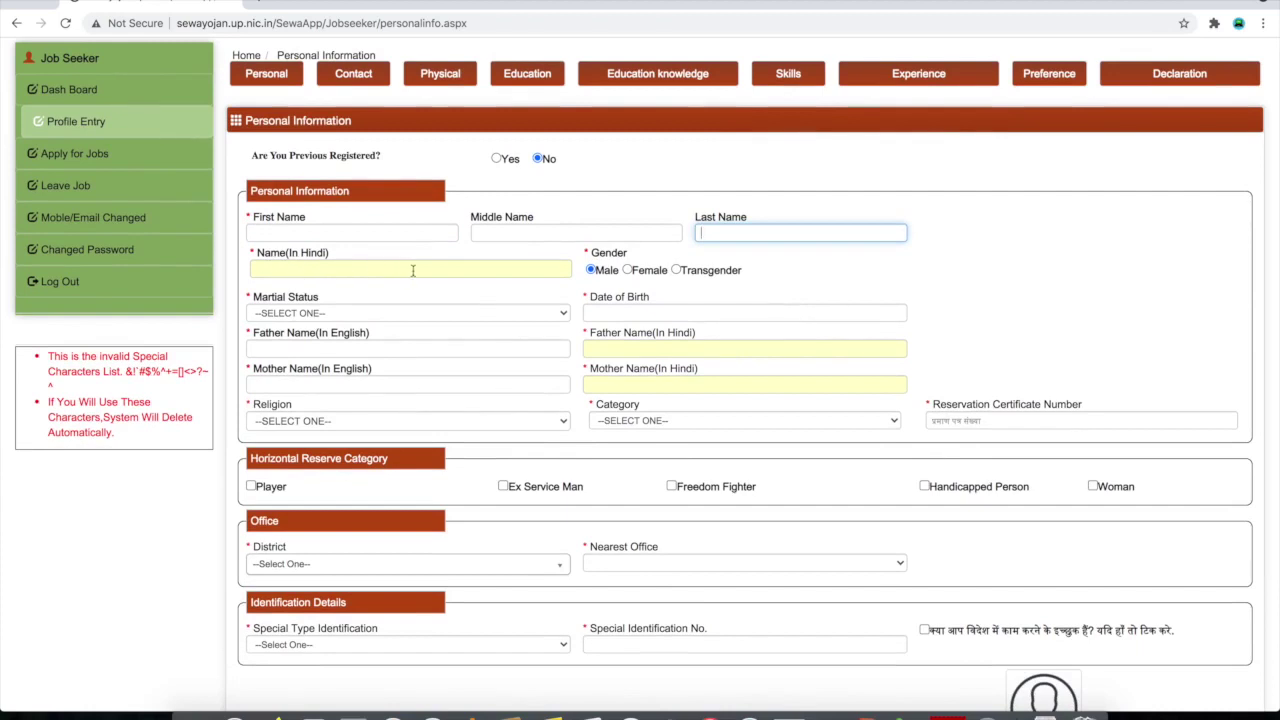
scroll(557, 308, down, 1)
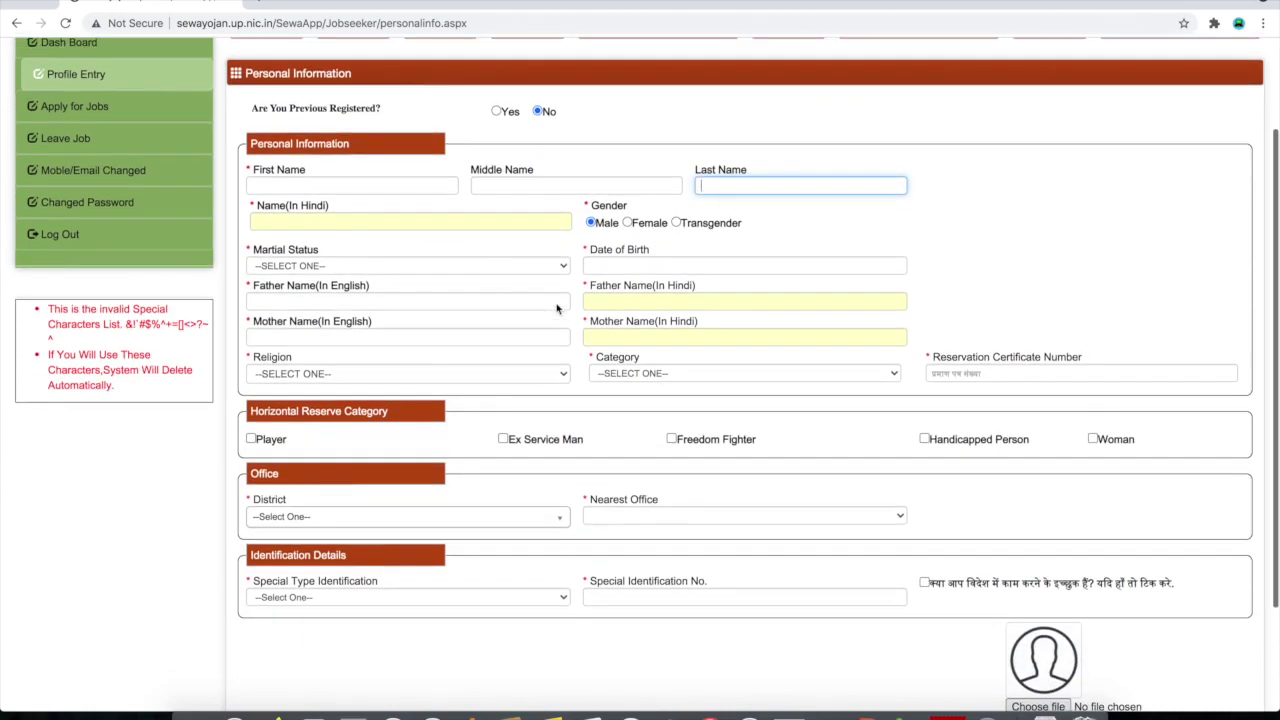
click(502, 266)
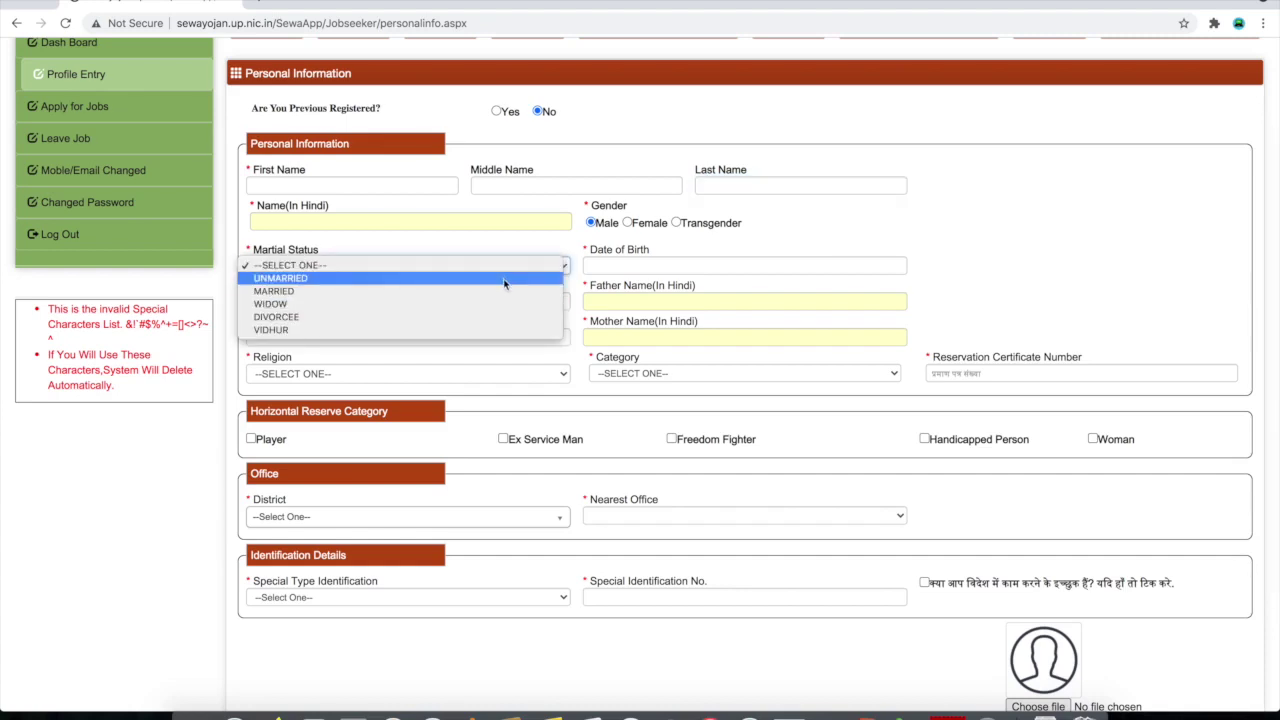
click(677, 287)
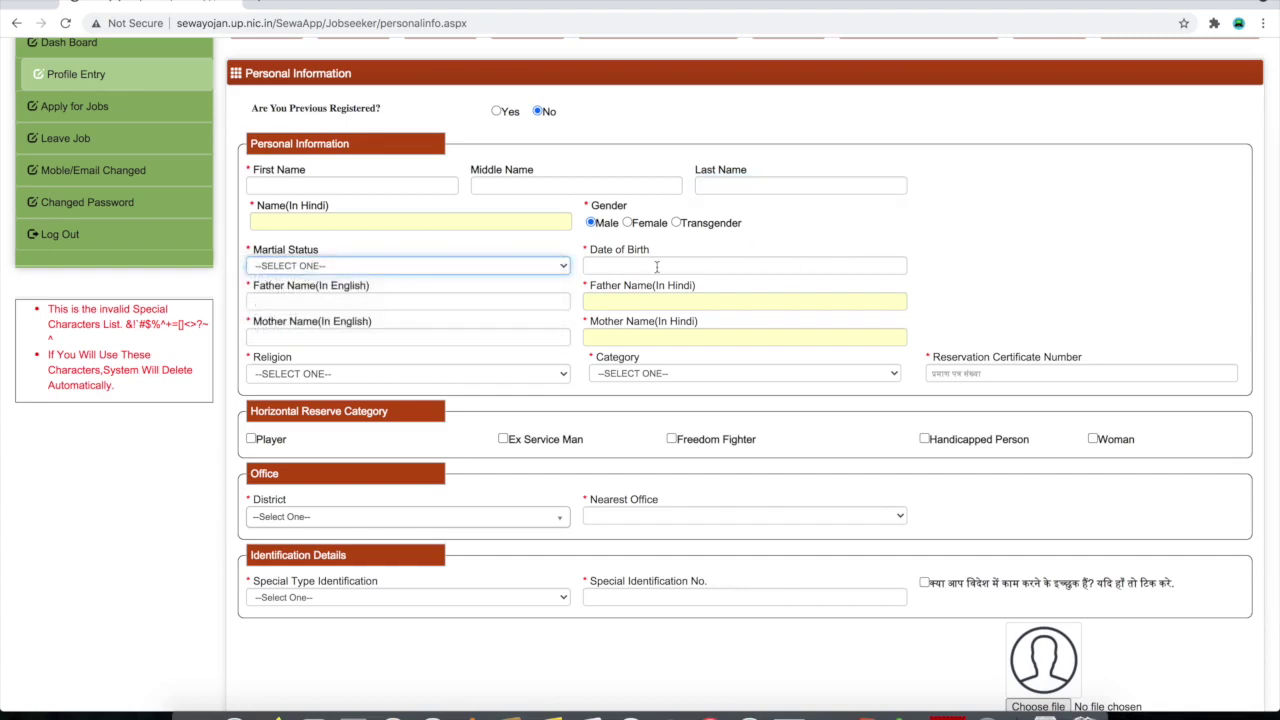
click(354, 303)
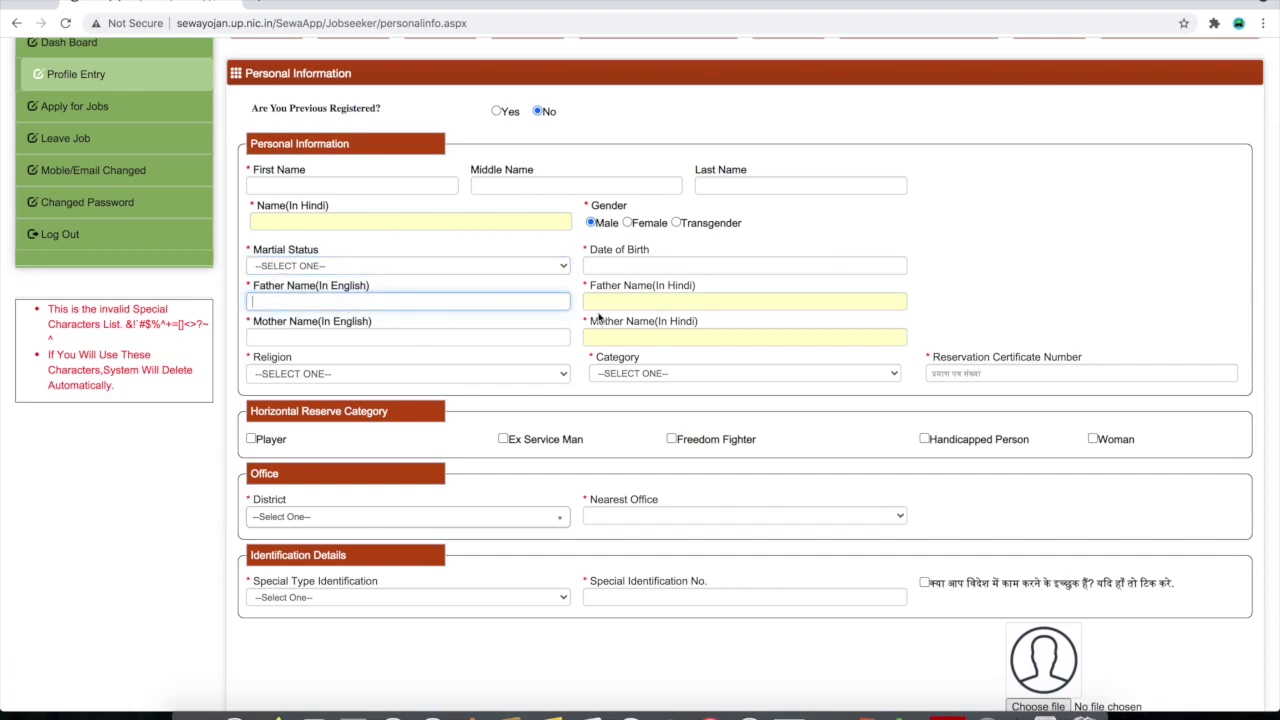
click(631, 300)
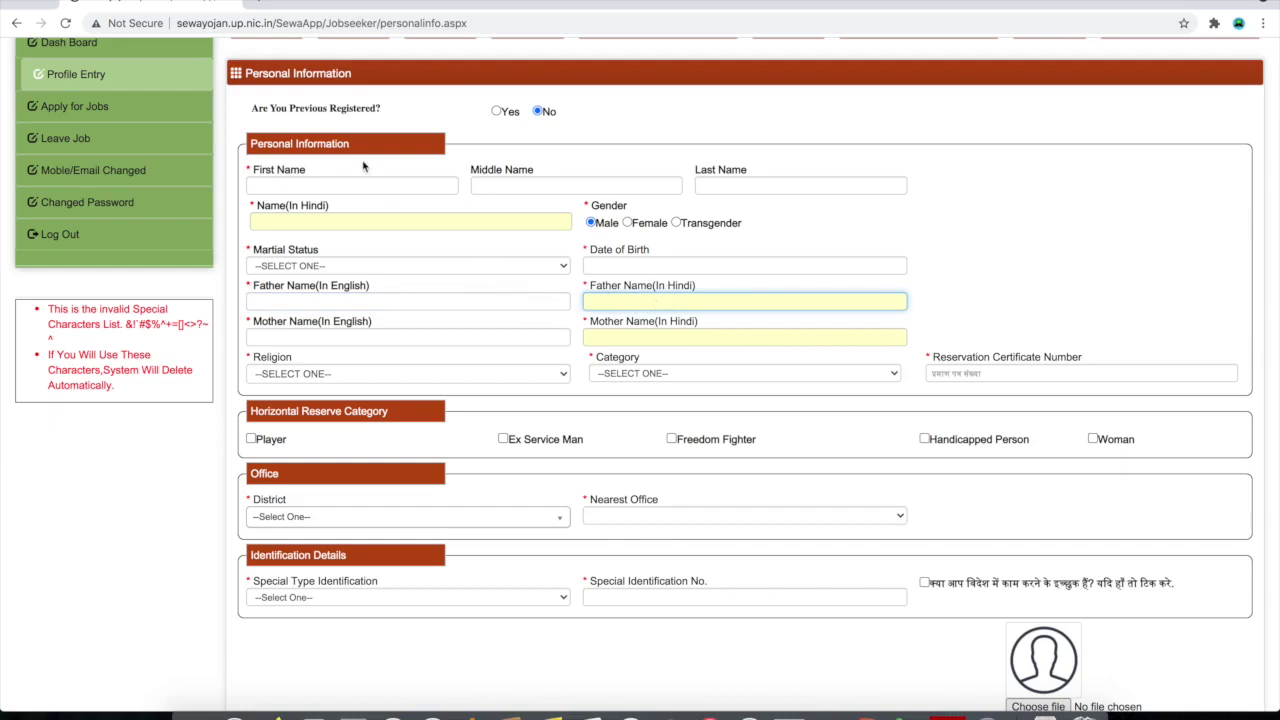
click(300, 6)
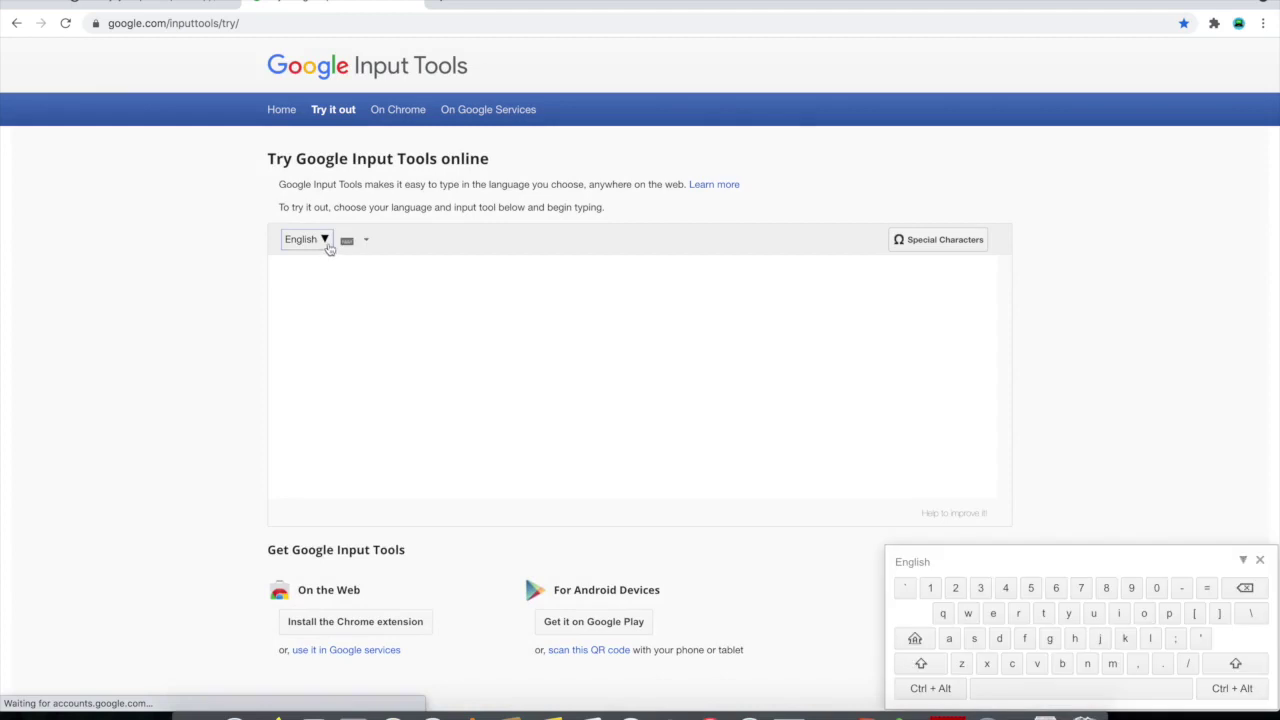
Set Google Input Tools to Hindi, type the father's name via Hindi suggestions, and select it
click(328, 245)
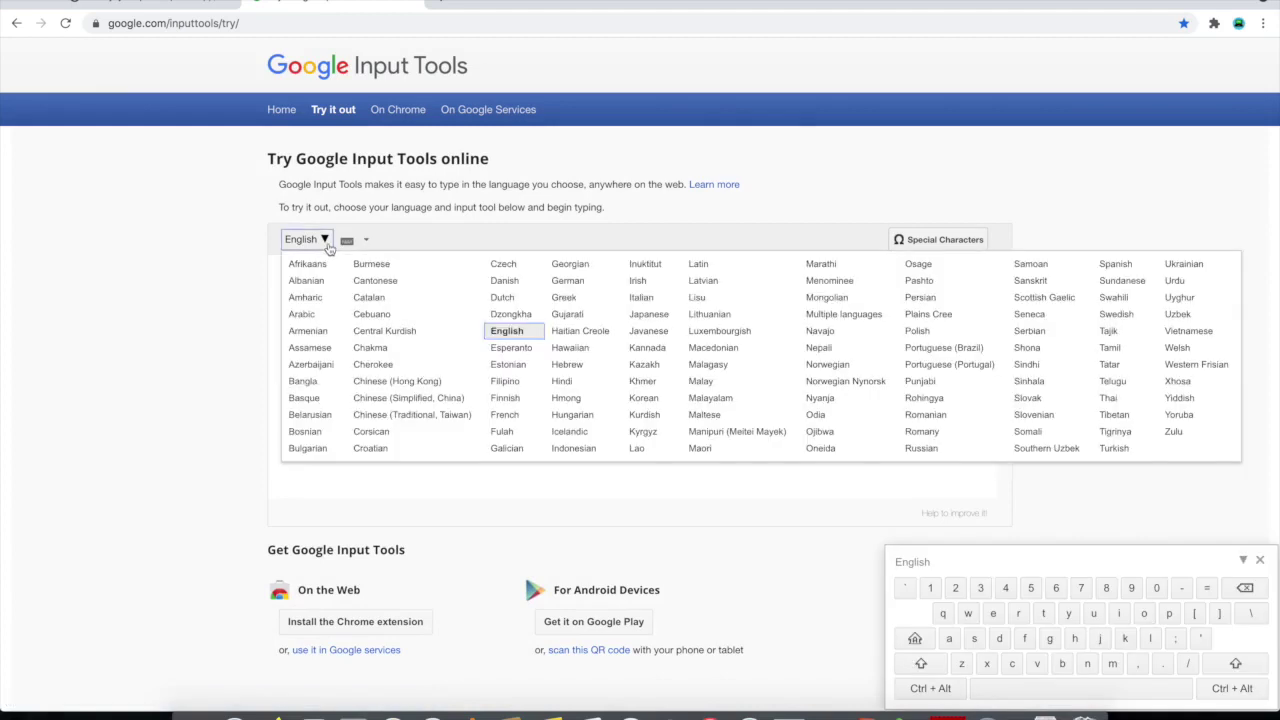
click(568, 381)
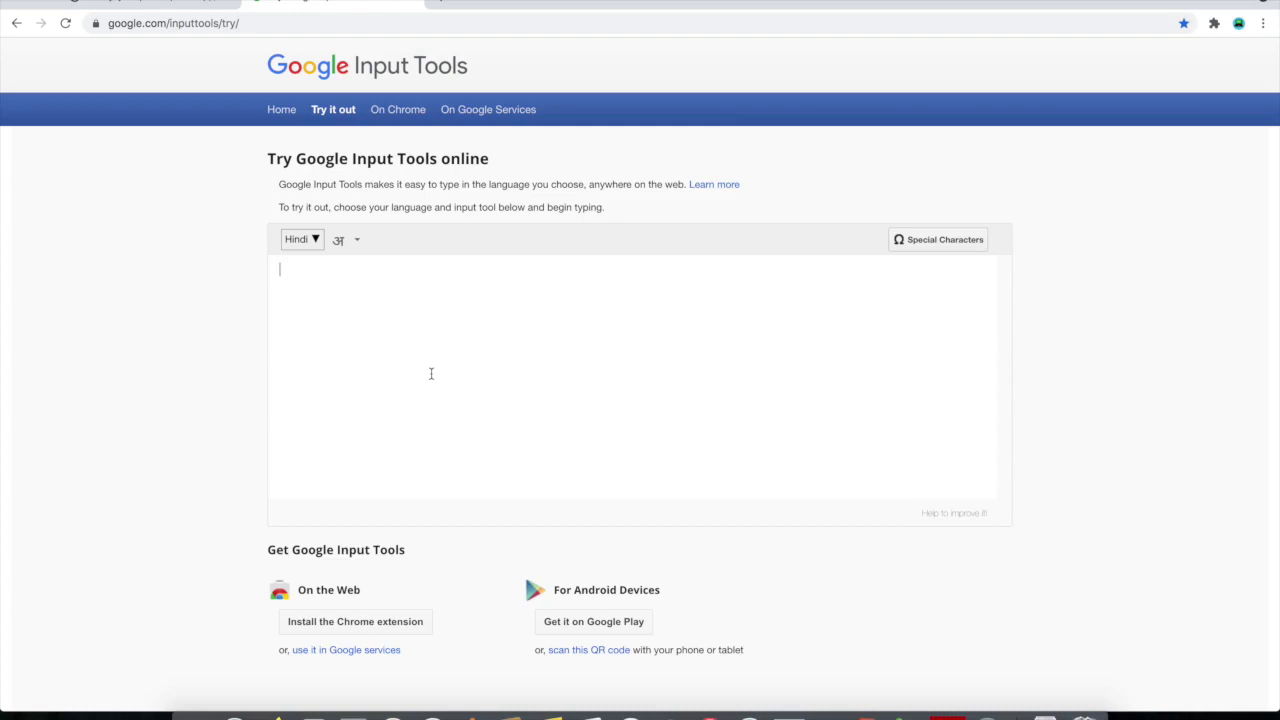
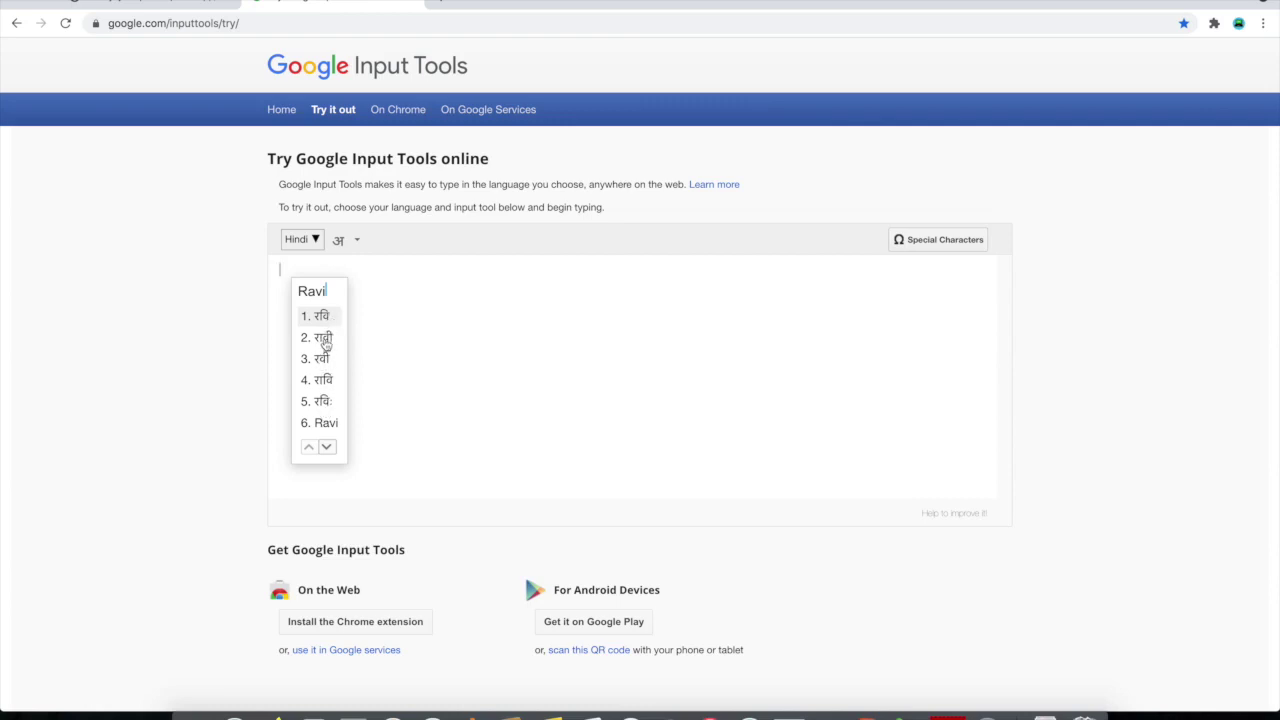
click(323, 340)
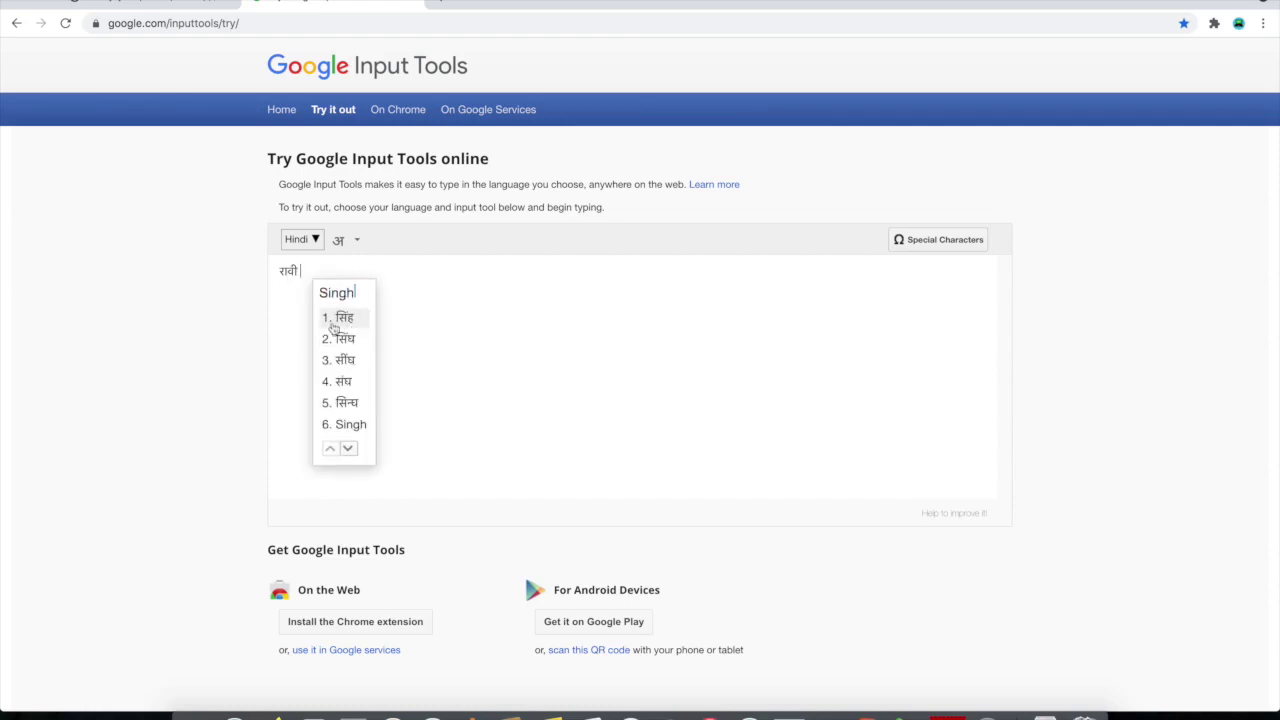
click(347, 318)
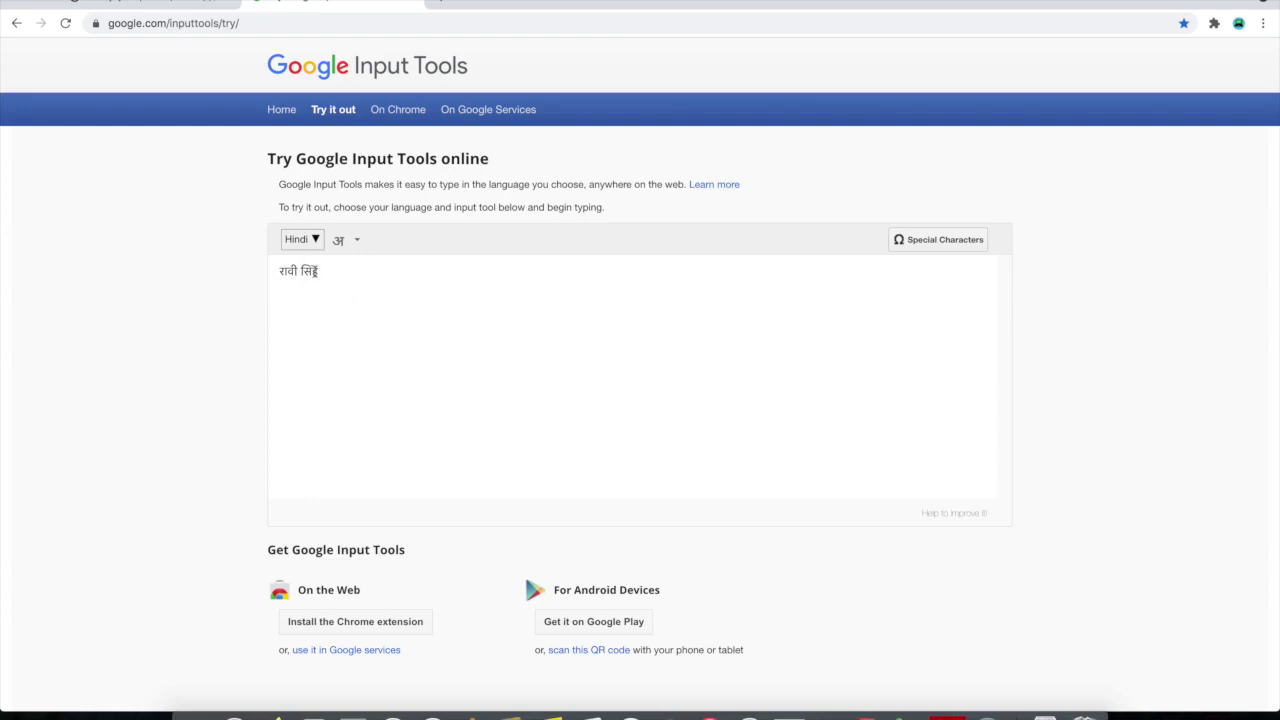
key(shift+Left)
key(shift+Left)
key(shift+Left)
key(shift+Left)
key(shift+Left)
Paste the Hindi name into Father Name (In Hindi) on the Sewayojan form
click(177, 5)
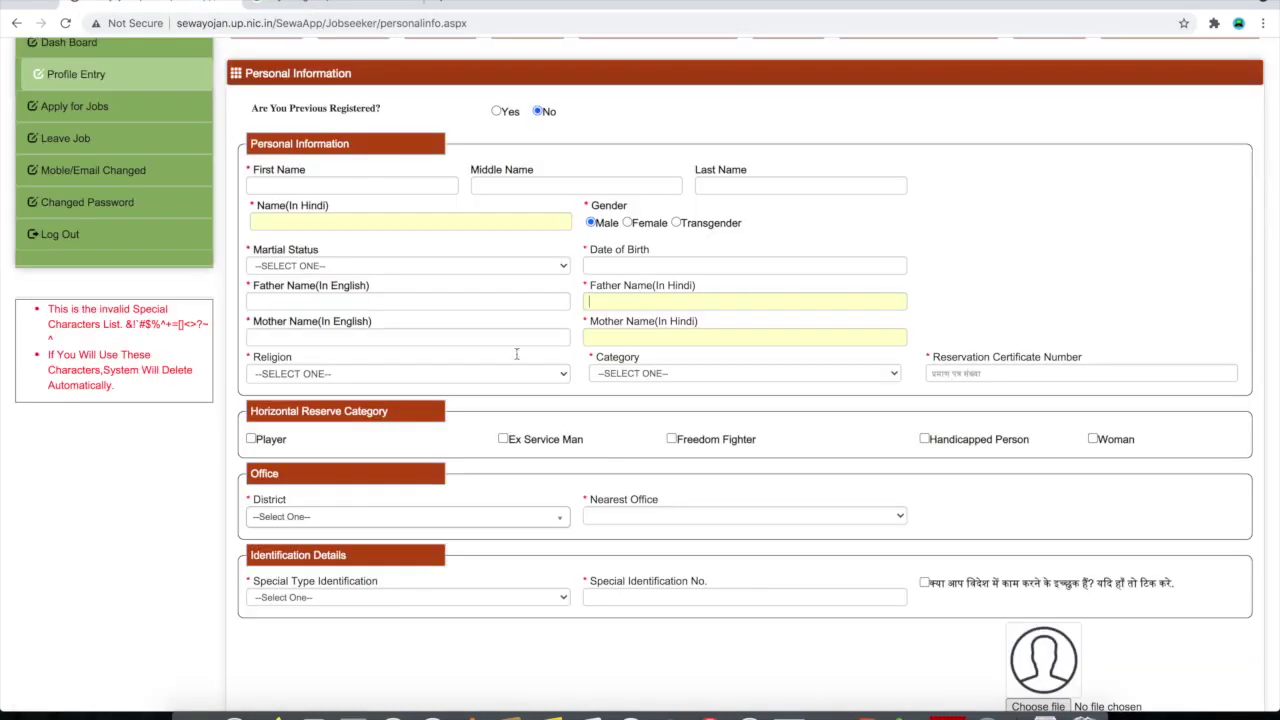
right_click(637, 303)
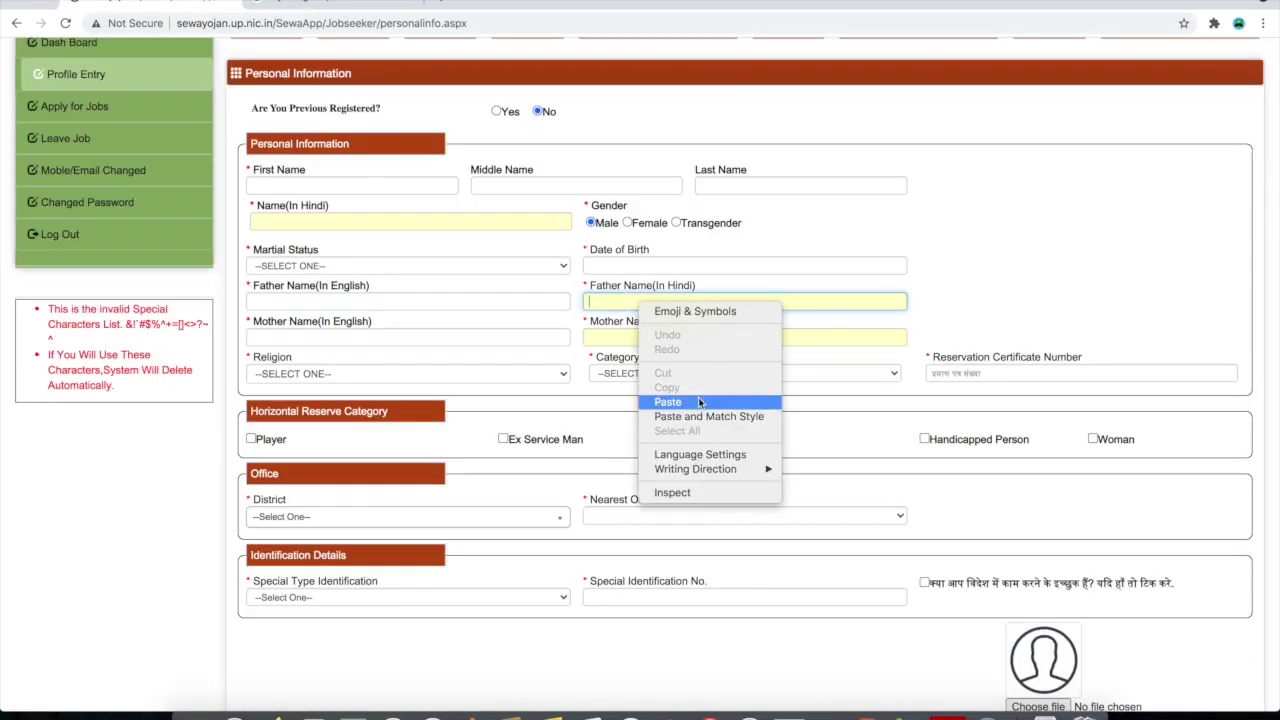
click(668, 402)
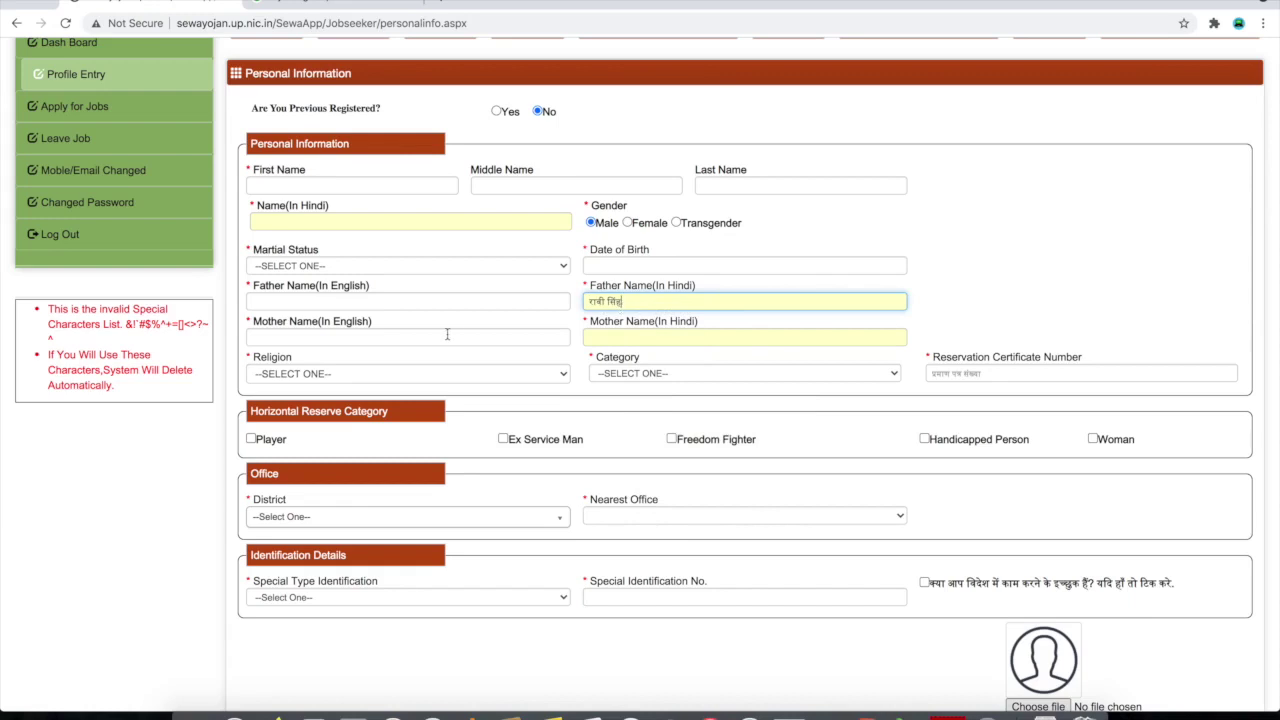
click(446, 335)
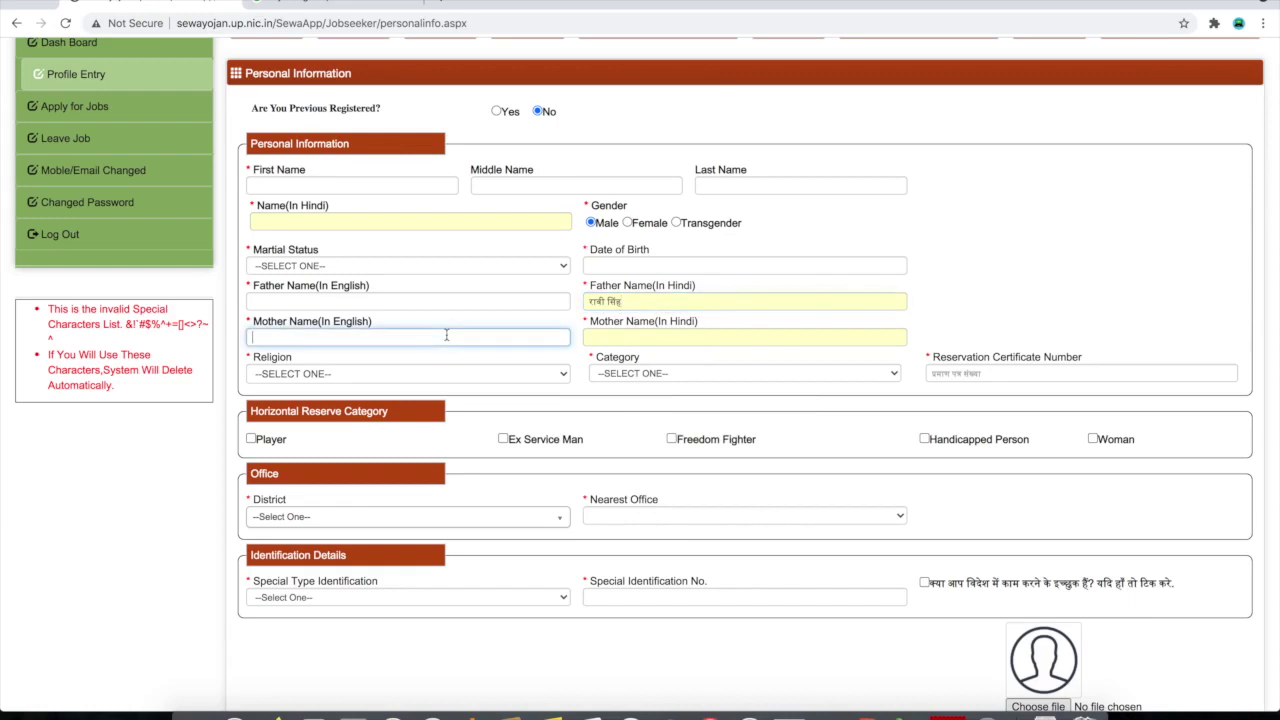
click(639, 336)
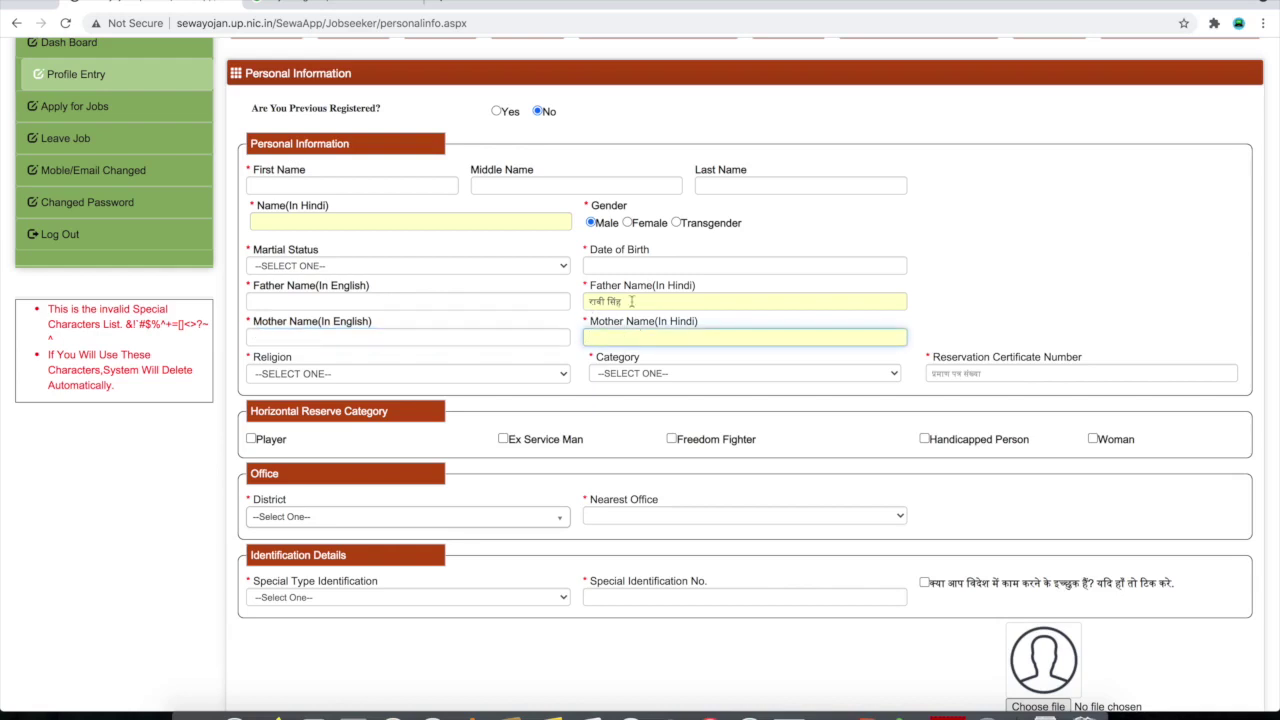
Set Category to SCHEDULED CASTE, correcting an initial GENERAL choice
click(406, 373)
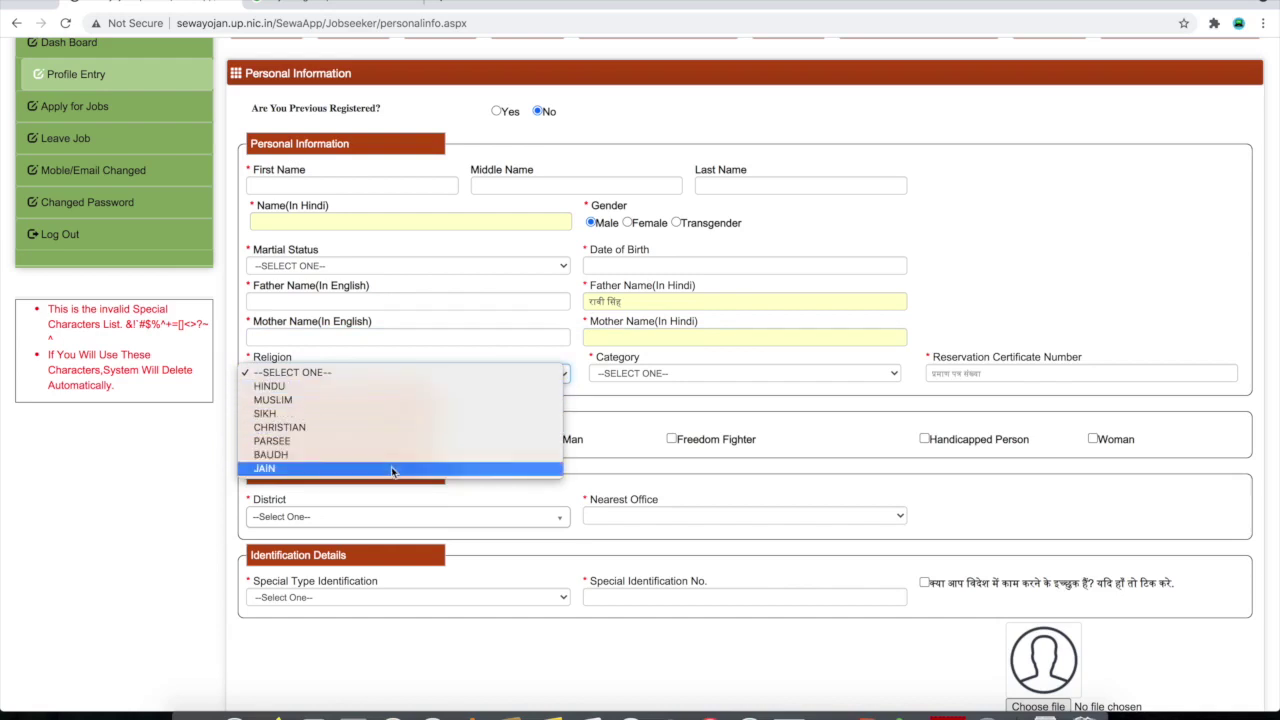
click(700, 385)
click(709, 376)
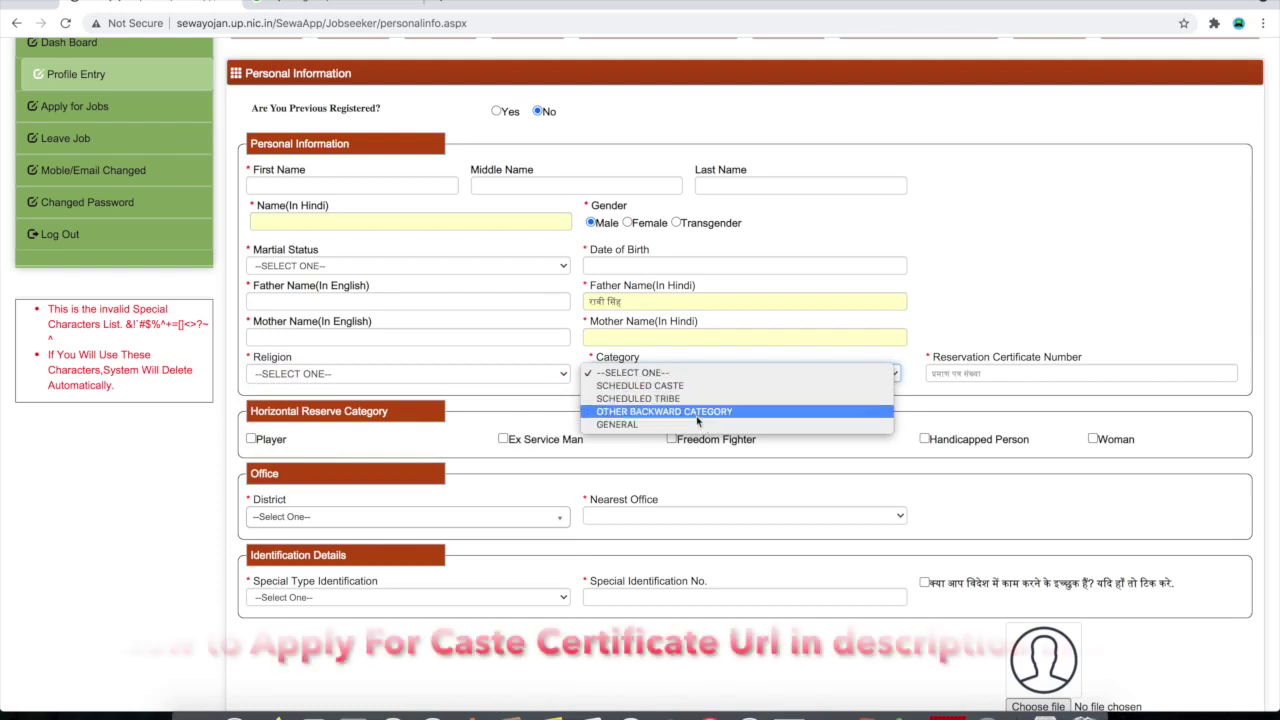
click(882, 382)
click(881, 381)
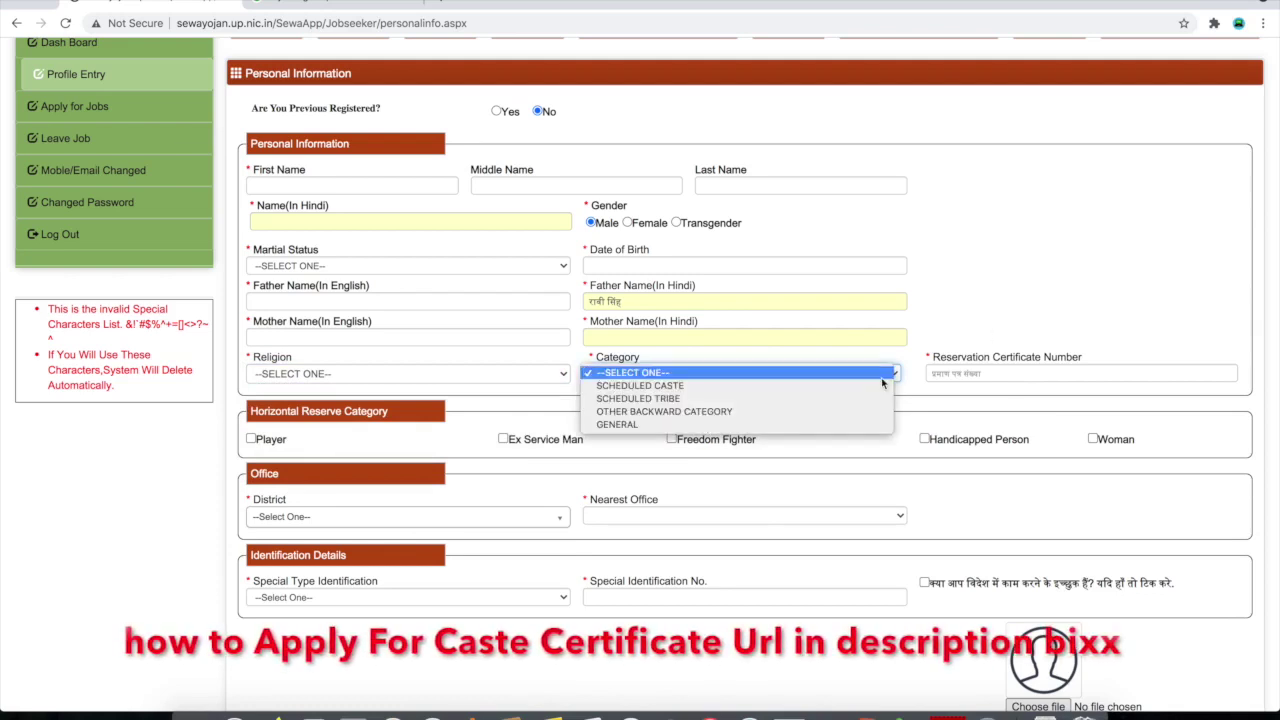
click(835, 421)
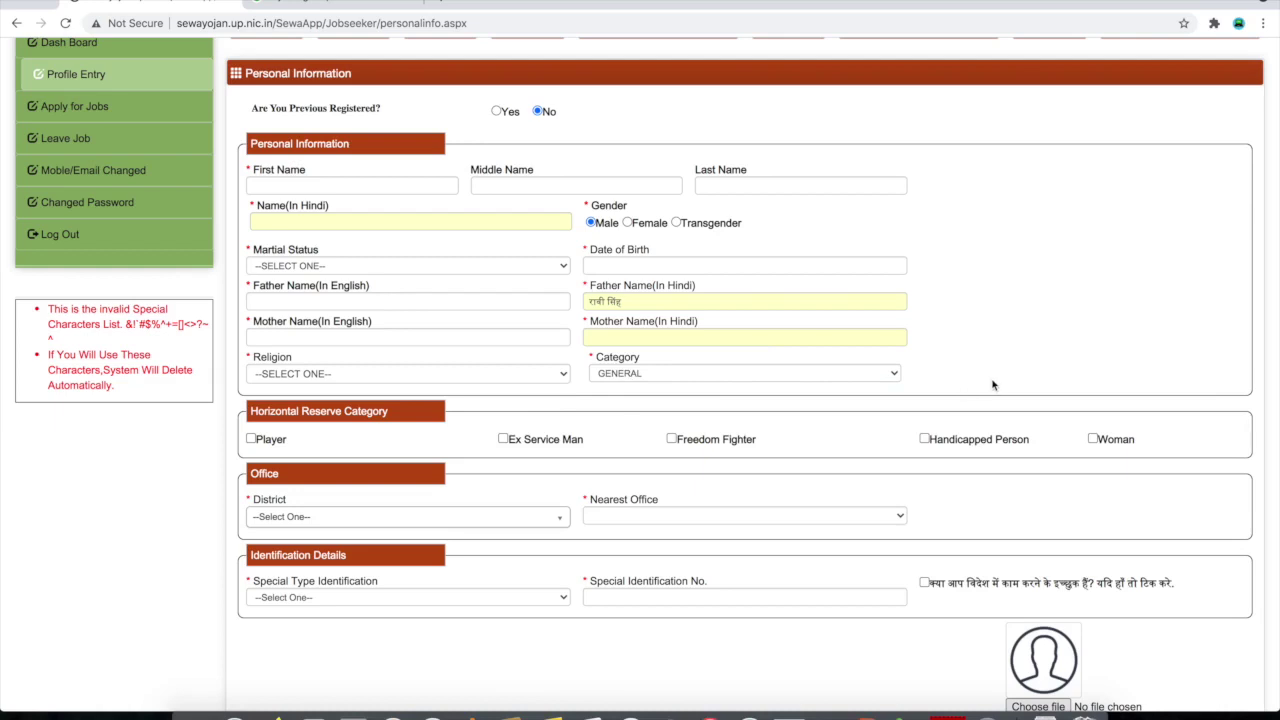
click(812, 376)
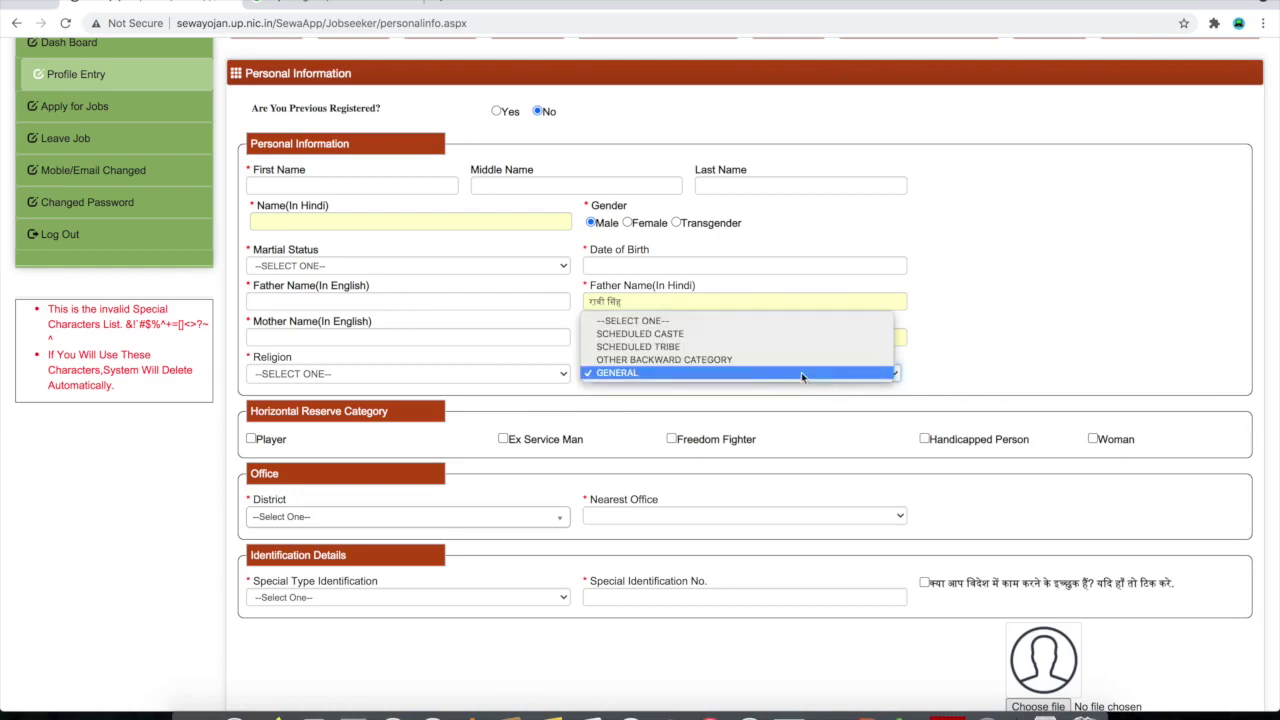
click(735, 335)
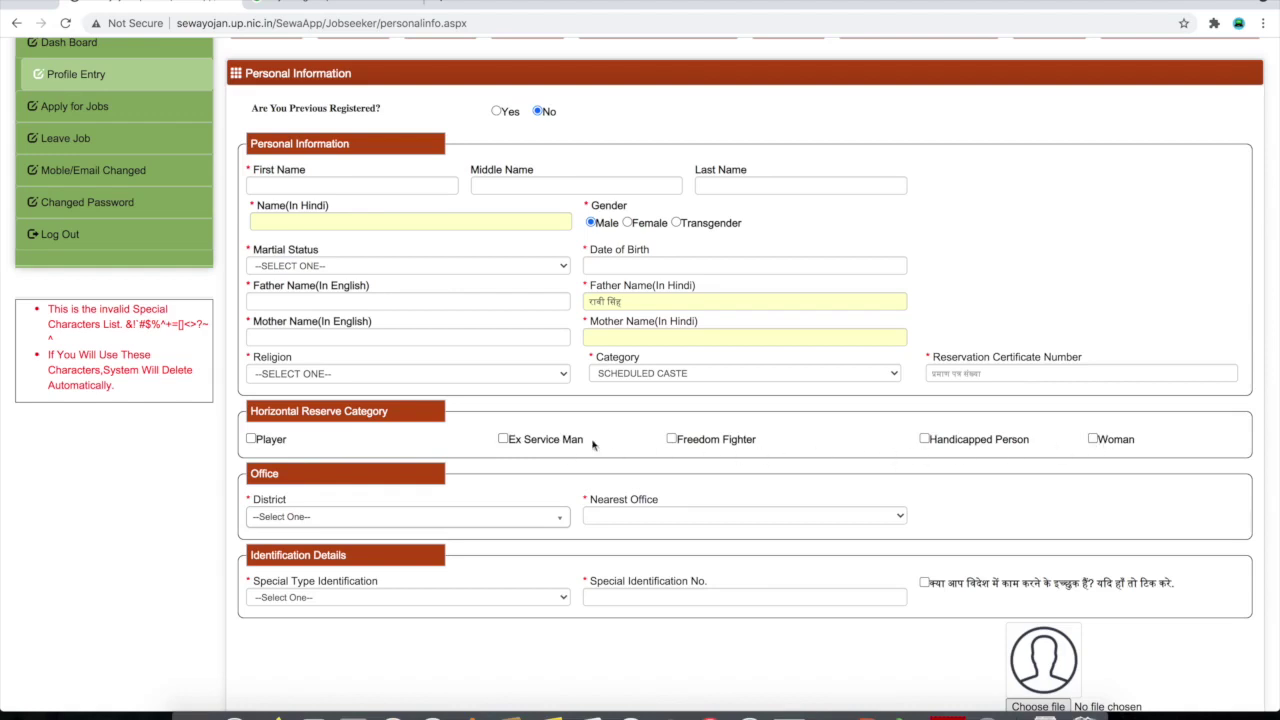
scroll(676, 443, down, 2)
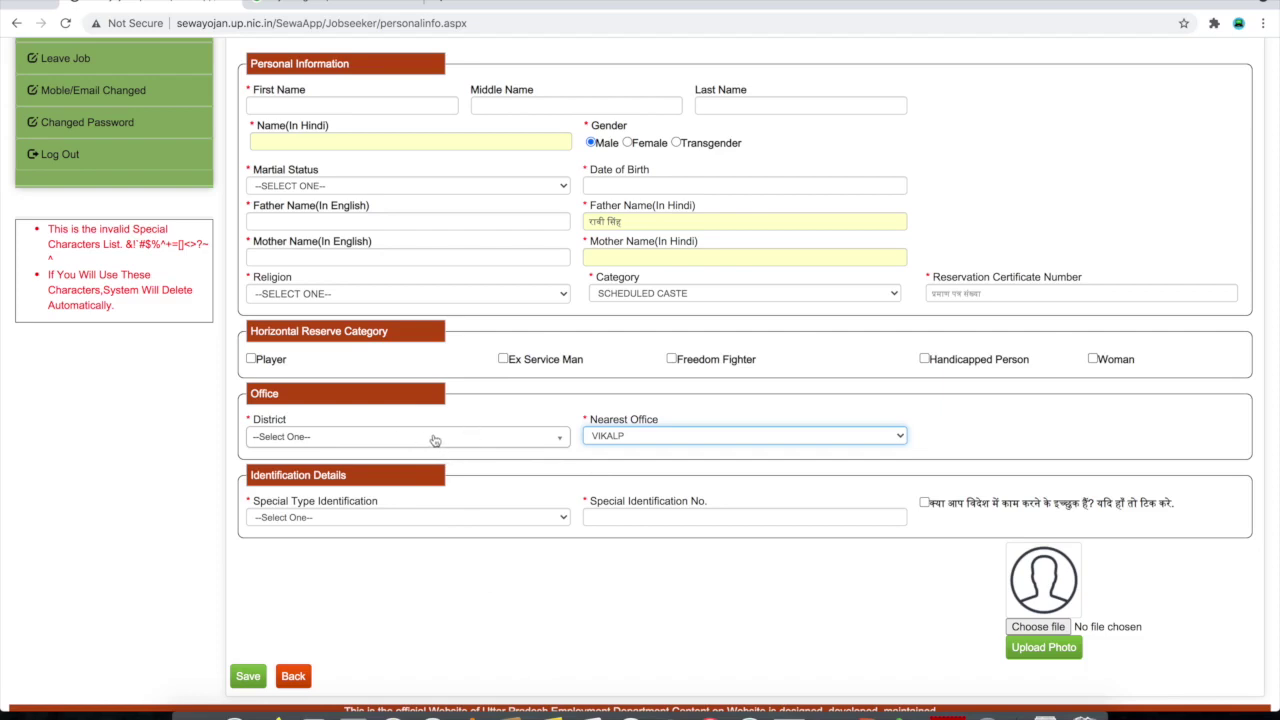
Choose Lucknow as District and REGIONAL EMPLOYMENT OFFICE, LUCKNOW as Nearest Office
click(432, 440)
scroll(378, 566, down, 5)
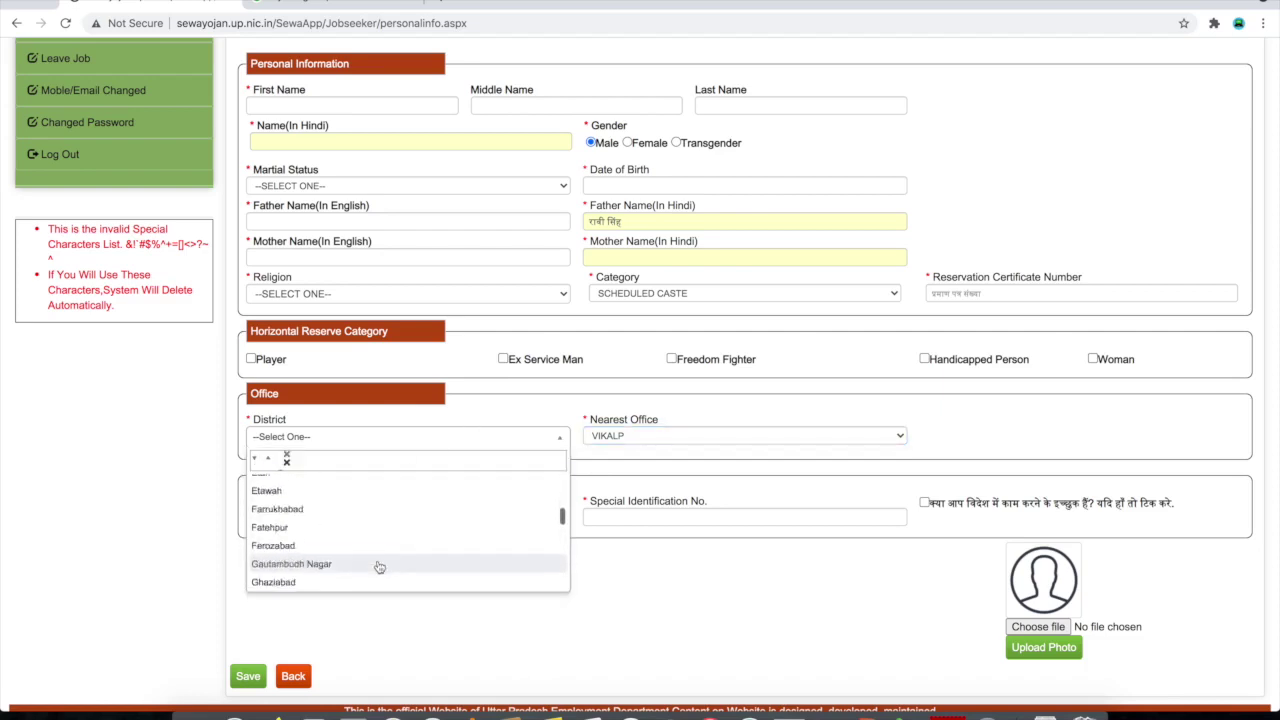
scroll(379, 566, down, 5)
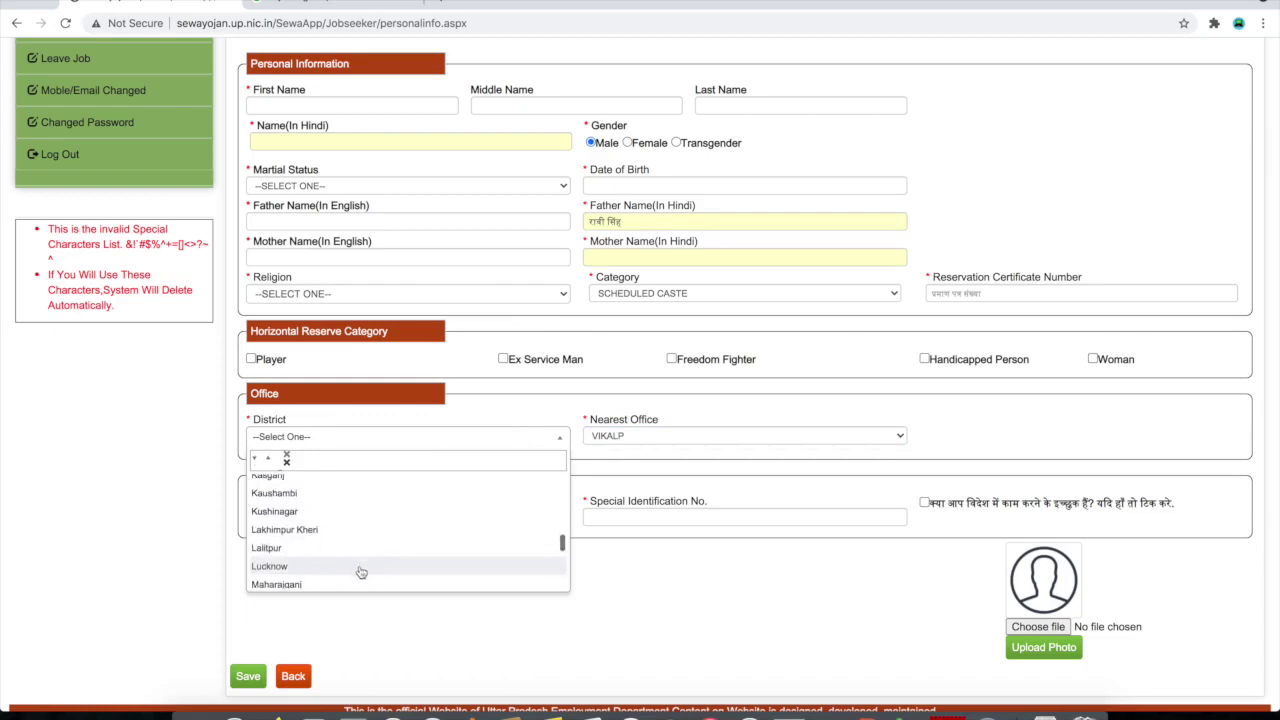
click(358, 569)
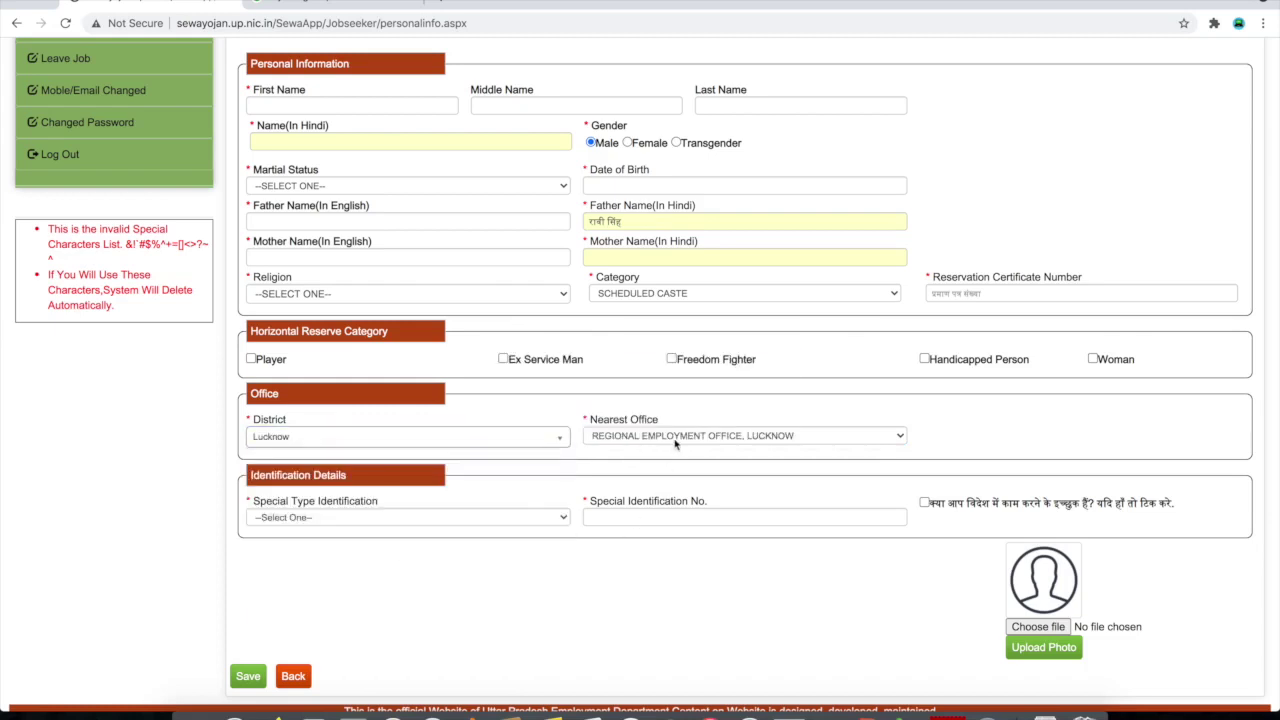
click(675, 443)
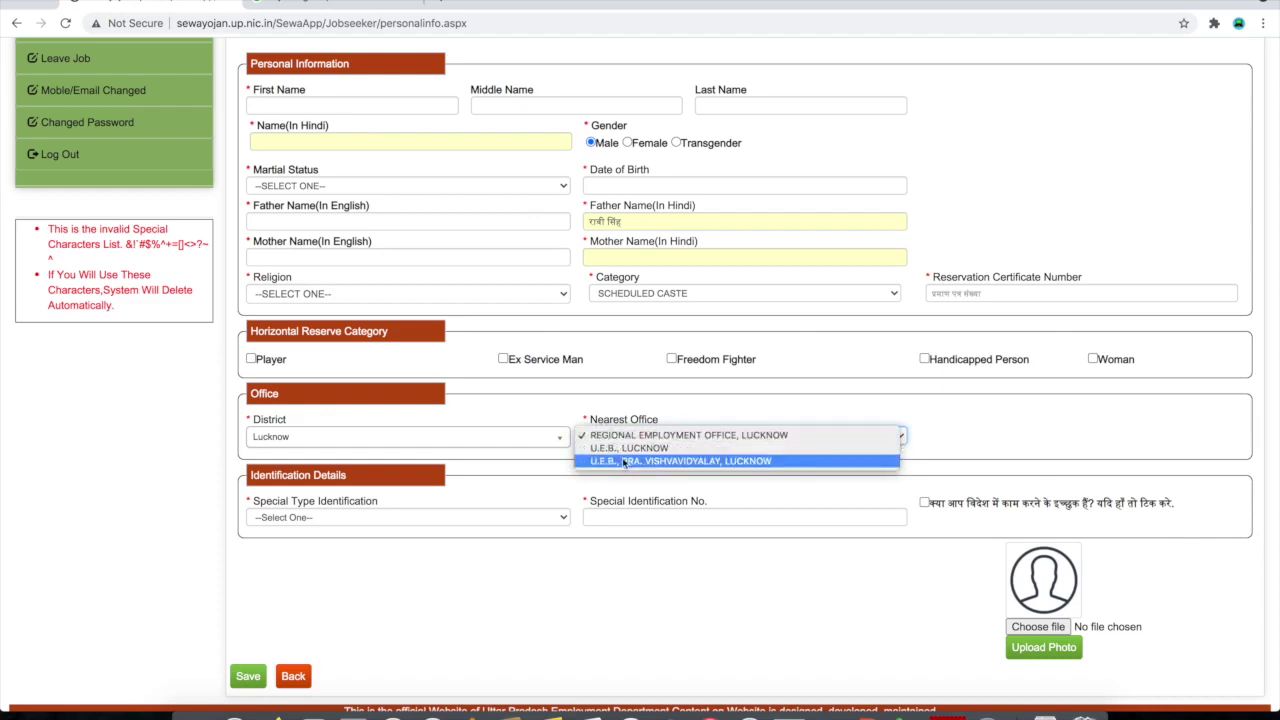
click(690, 435)
key(Tab)
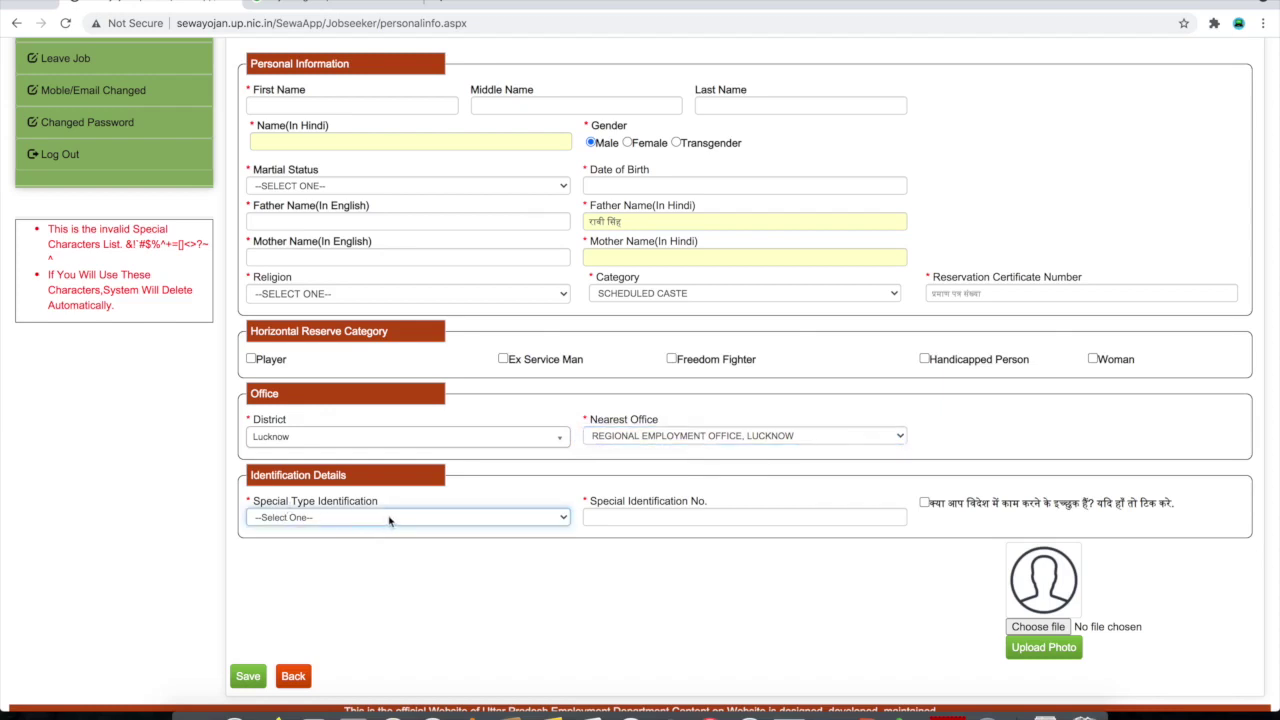
click(390, 519)
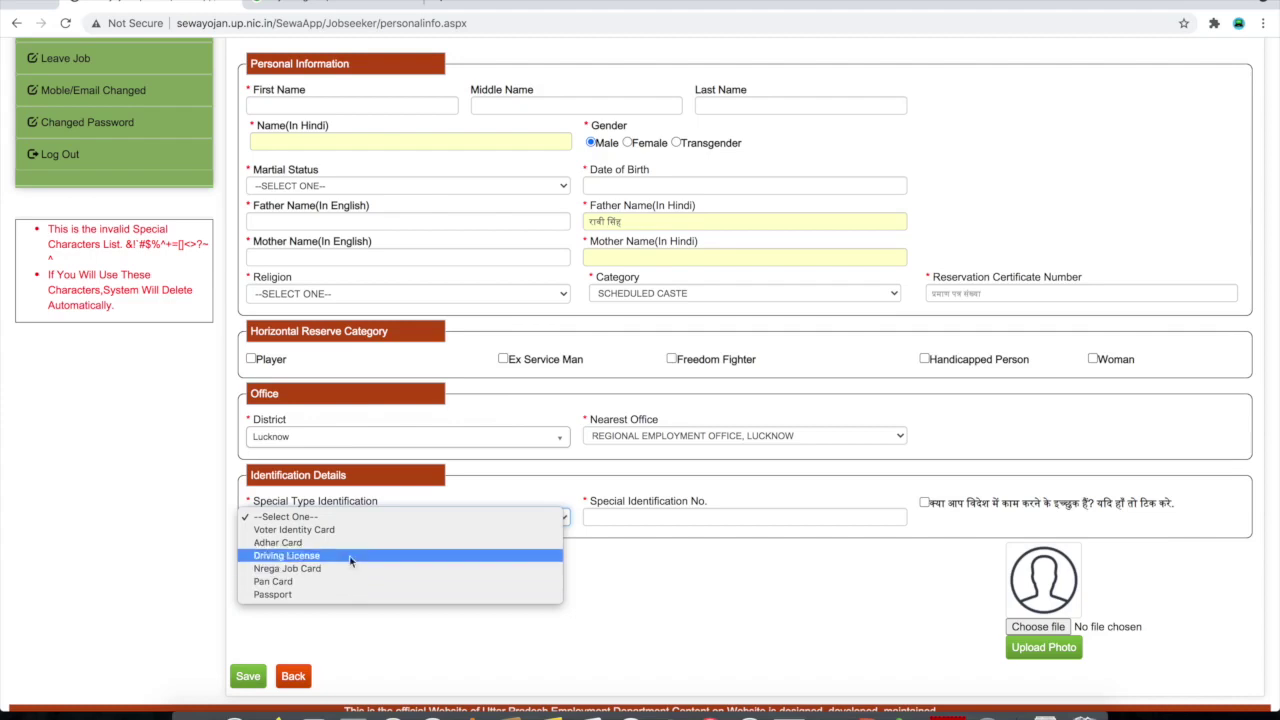
Set identification type to Adhar Card and leave work abroad unticked after viewing the countries
click(351, 542)
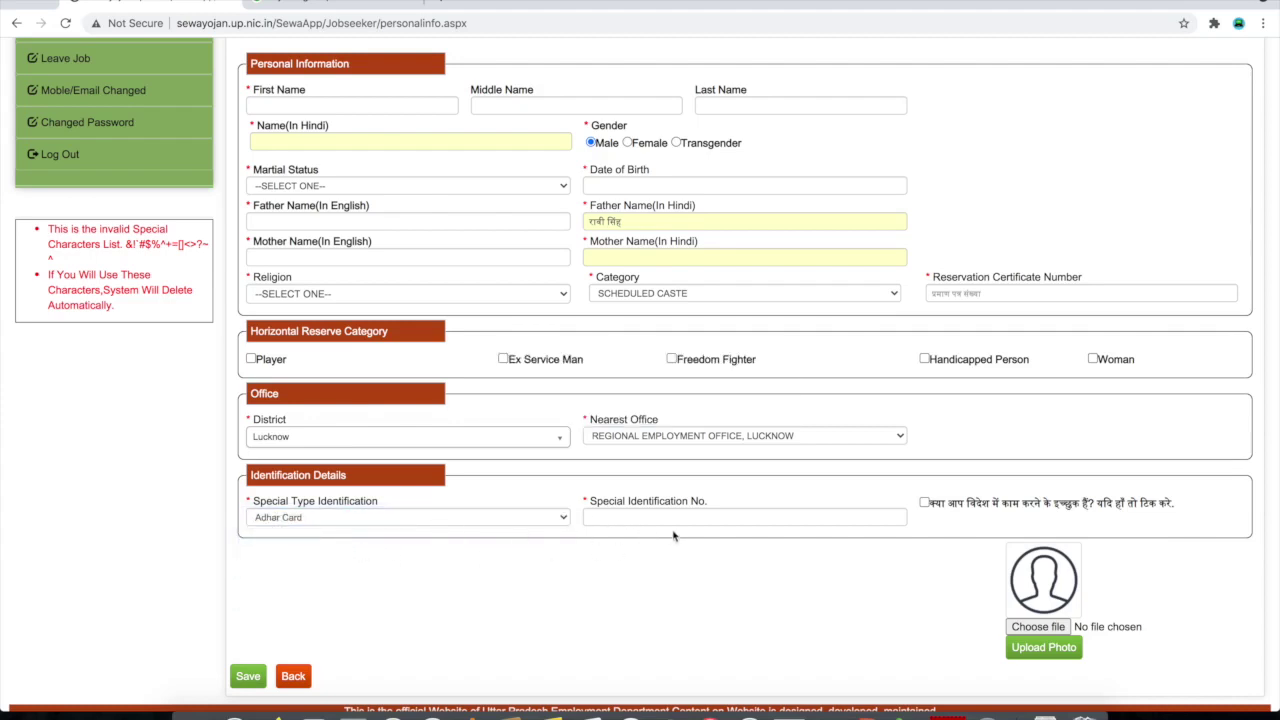
click(619, 521)
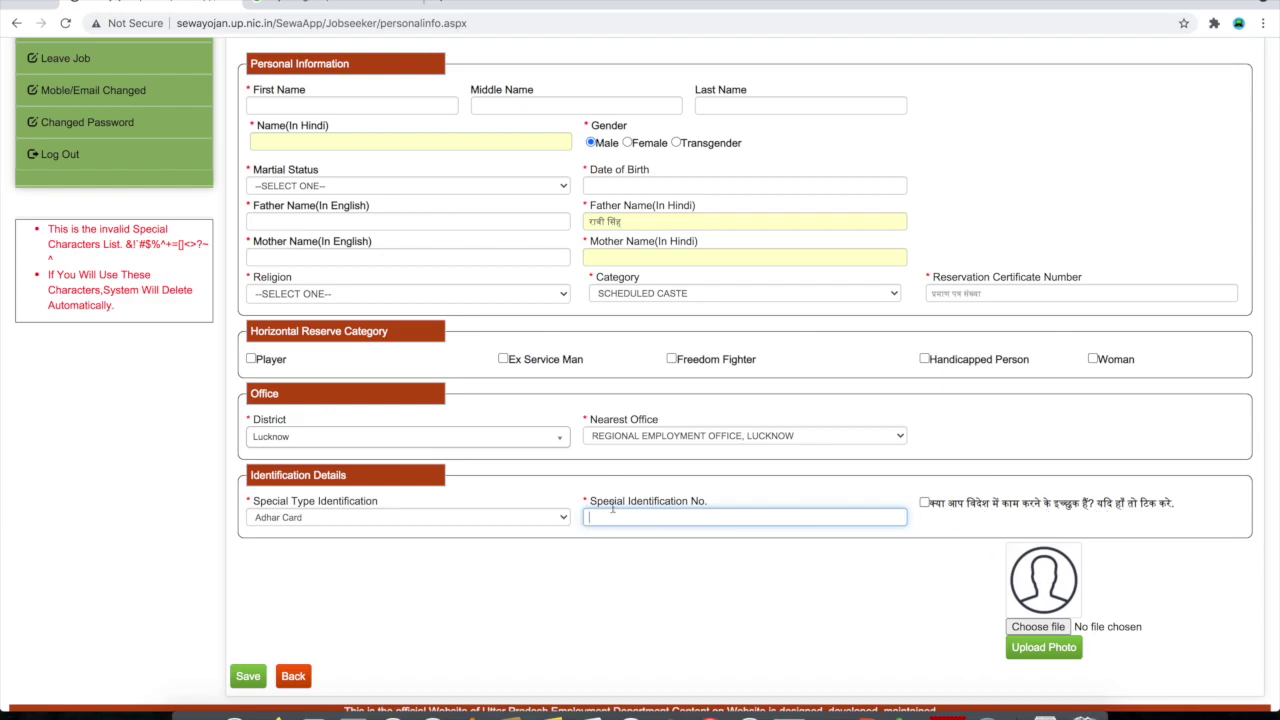
click(924, 503)
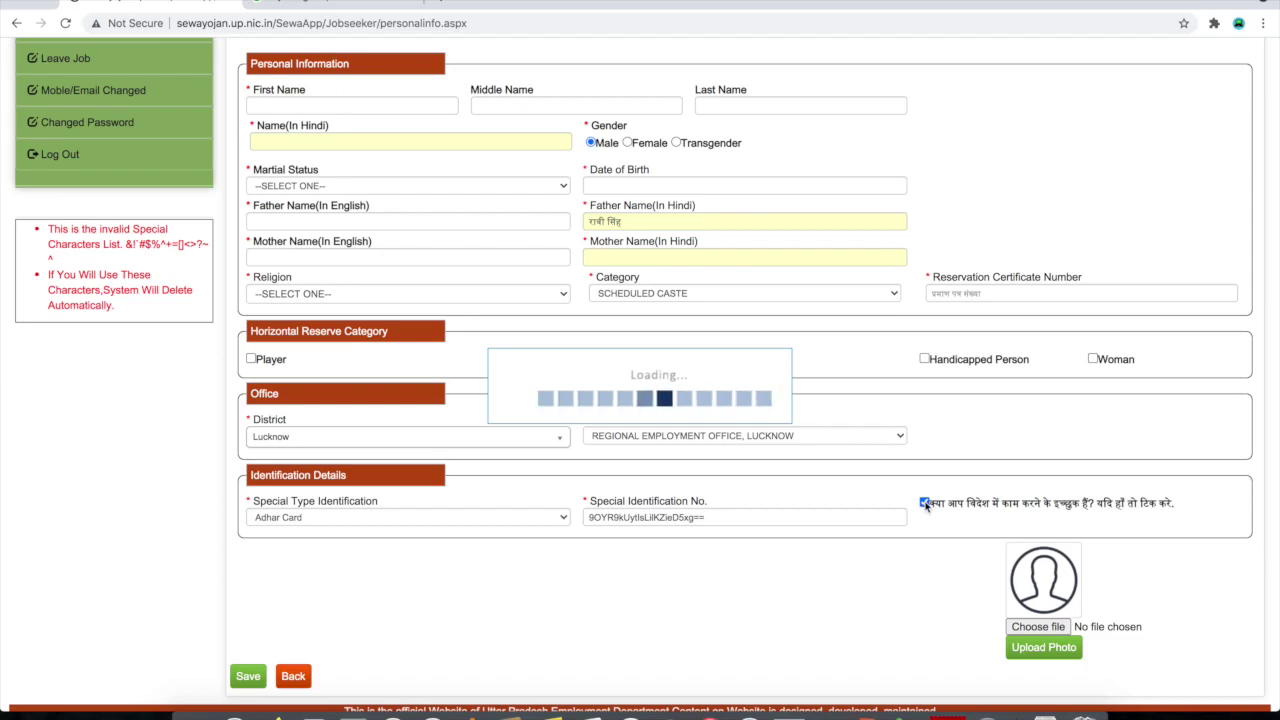
click(953, 526)
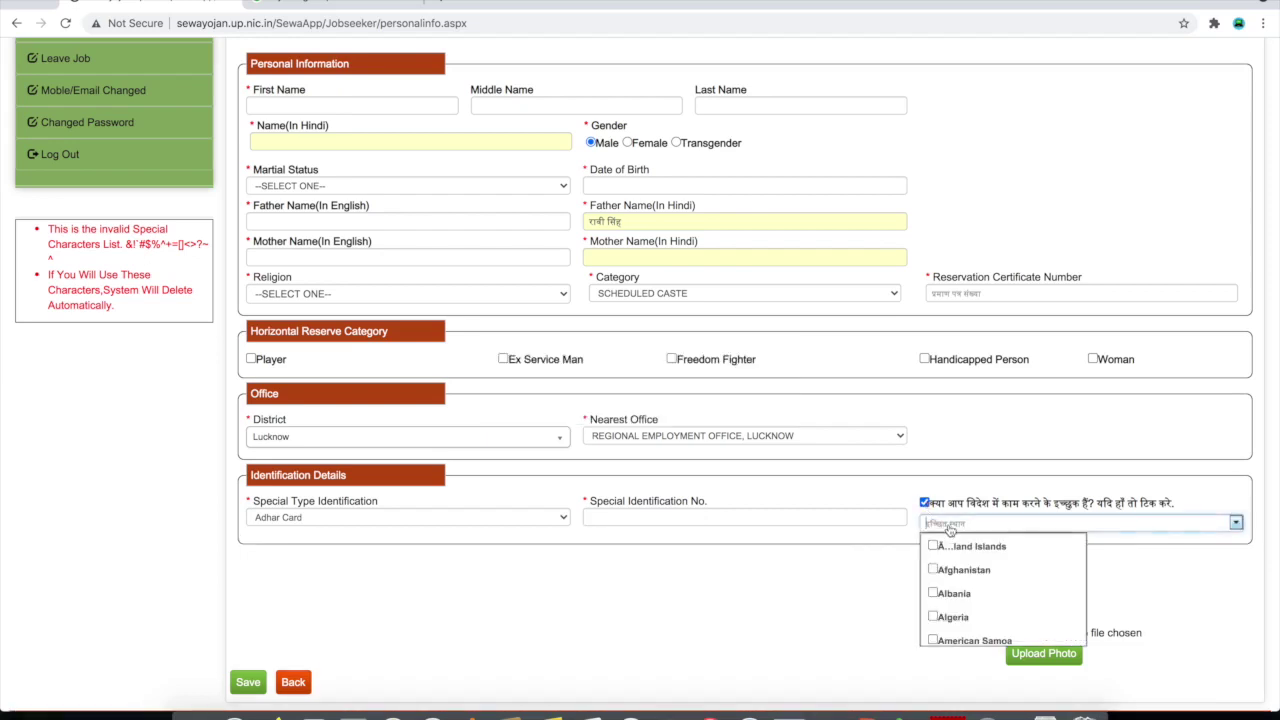
scroll(946, 620, down, 9)
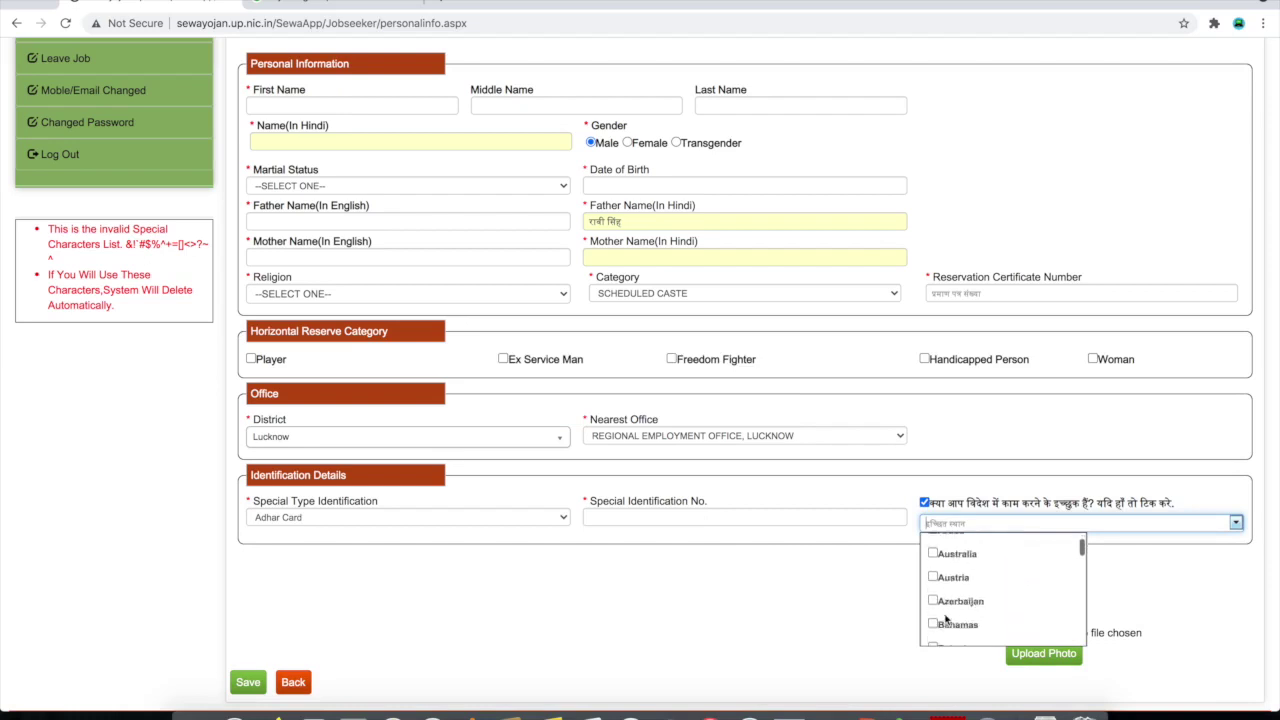
scroll(946, 620, down, 9)
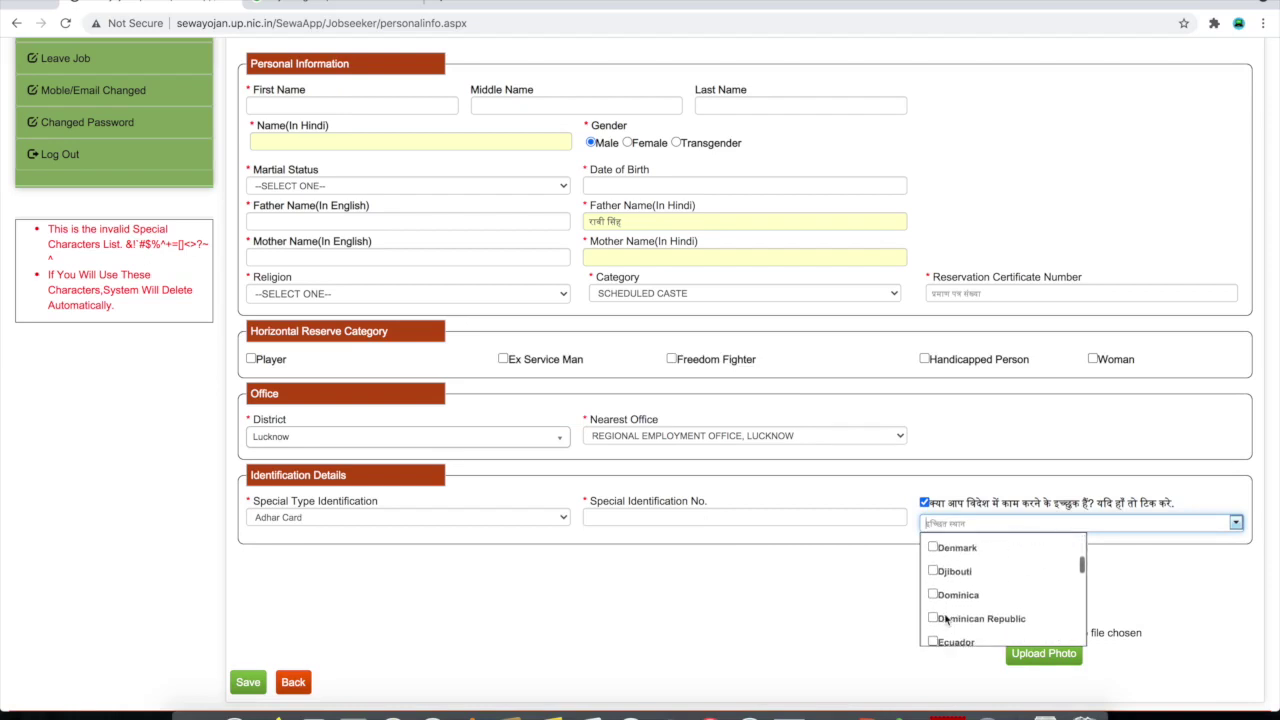
scroll(946, 620, down, 8)
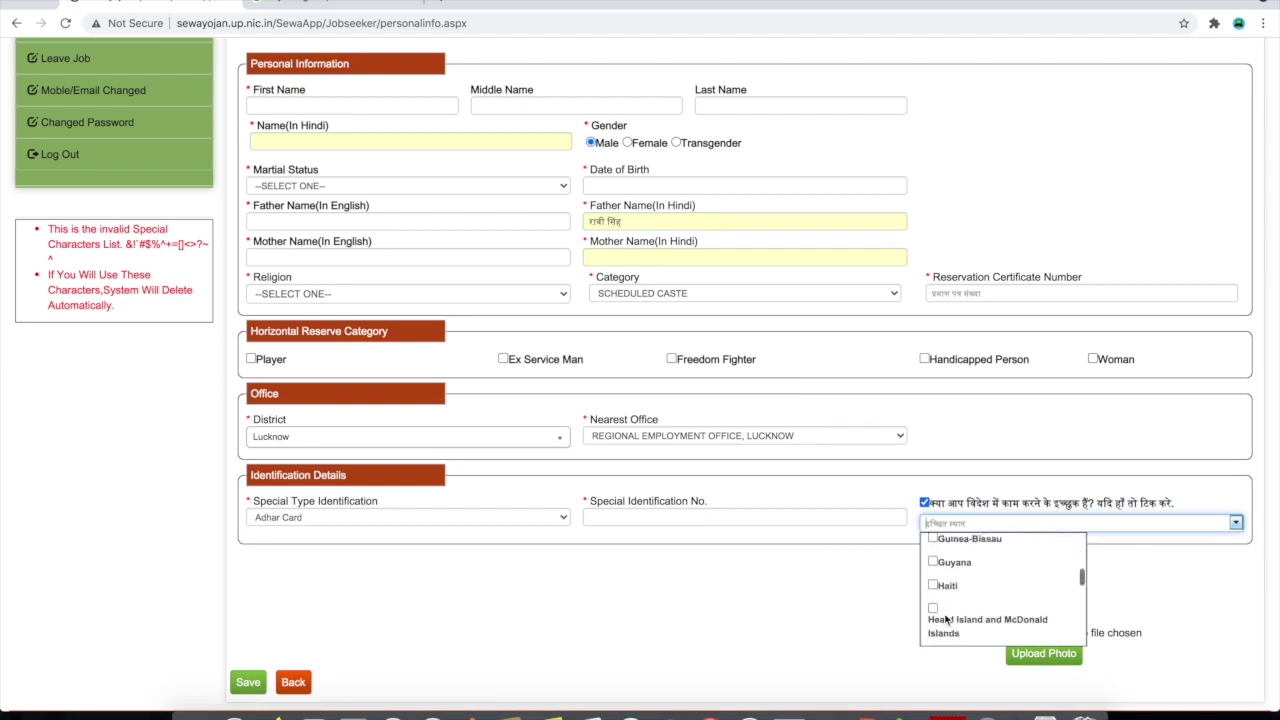
click(924, 502)
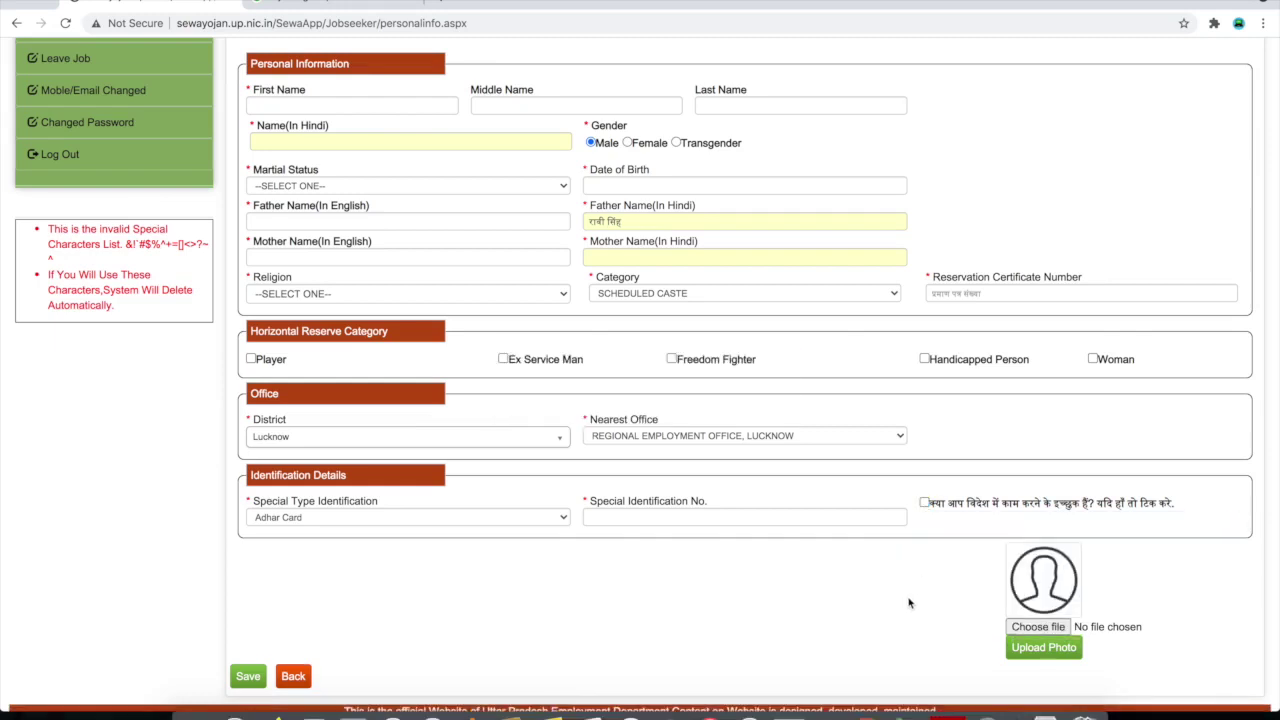
scroll(909, 603, down, 1)
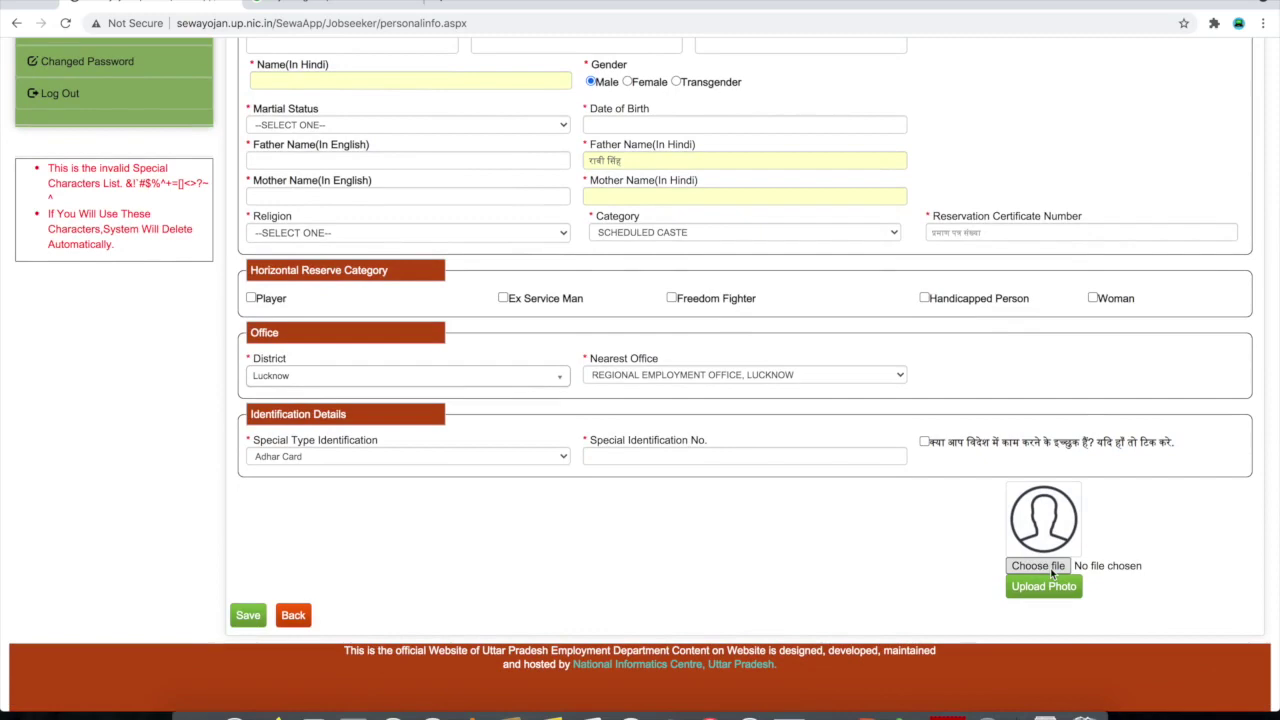
click(1052, 572)
scroll(712, 518, down, 3)
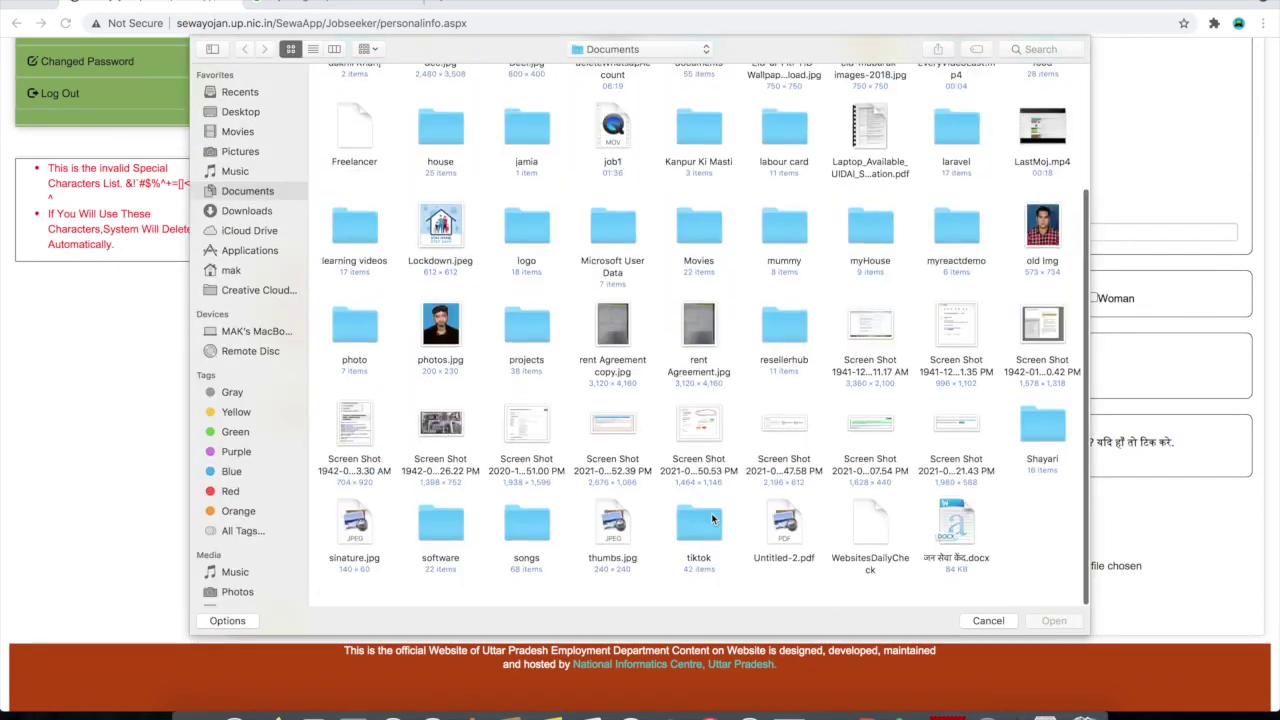
click(988, 620)
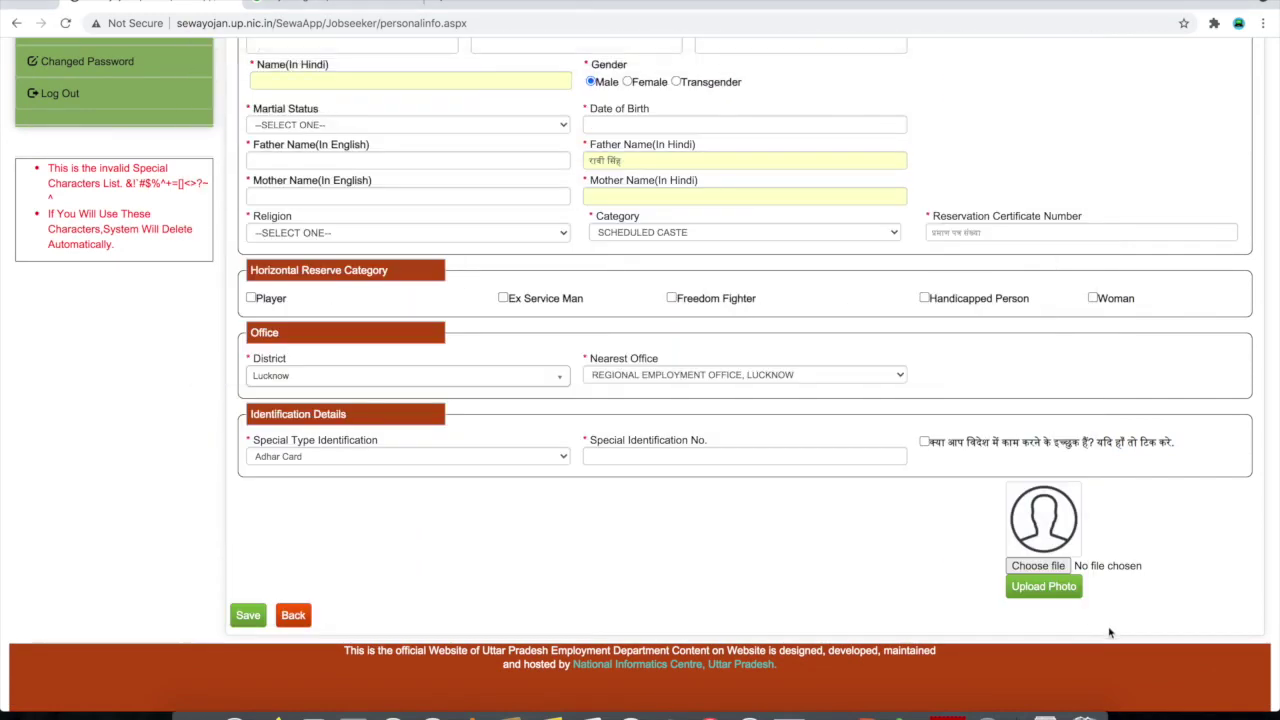
key(Return)
click(1030, 568)
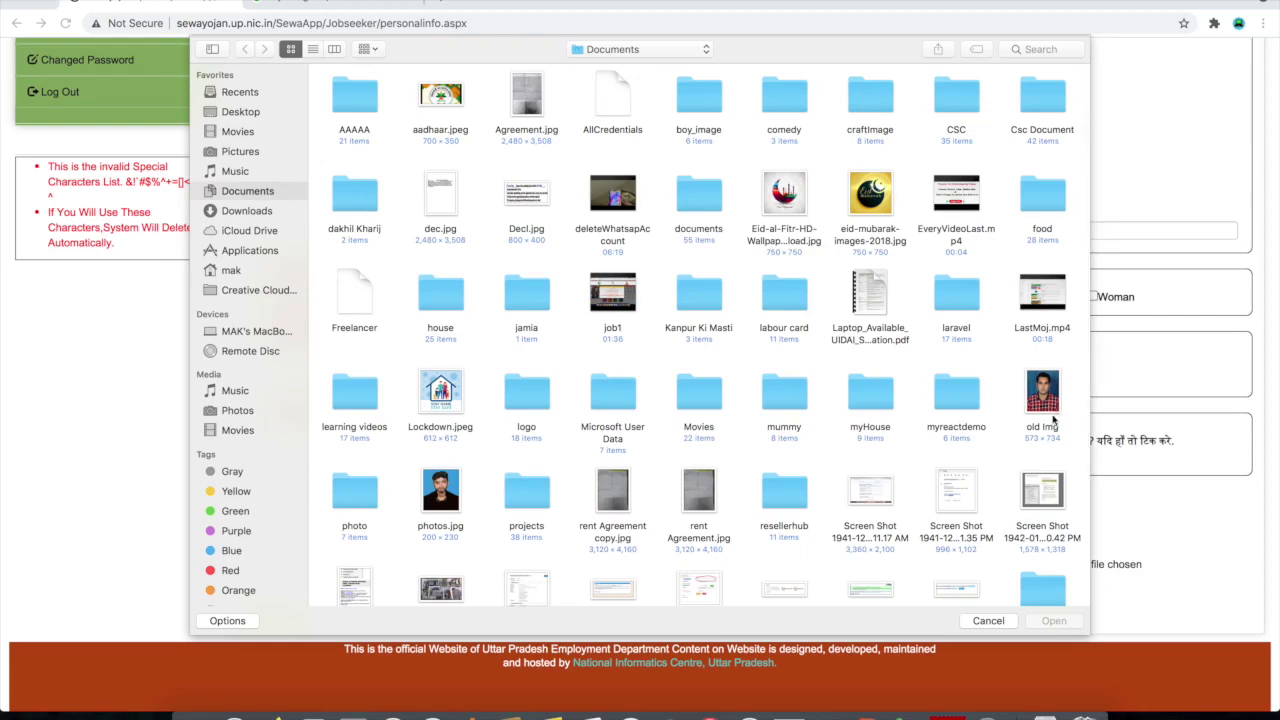
double_click(1050, 395)
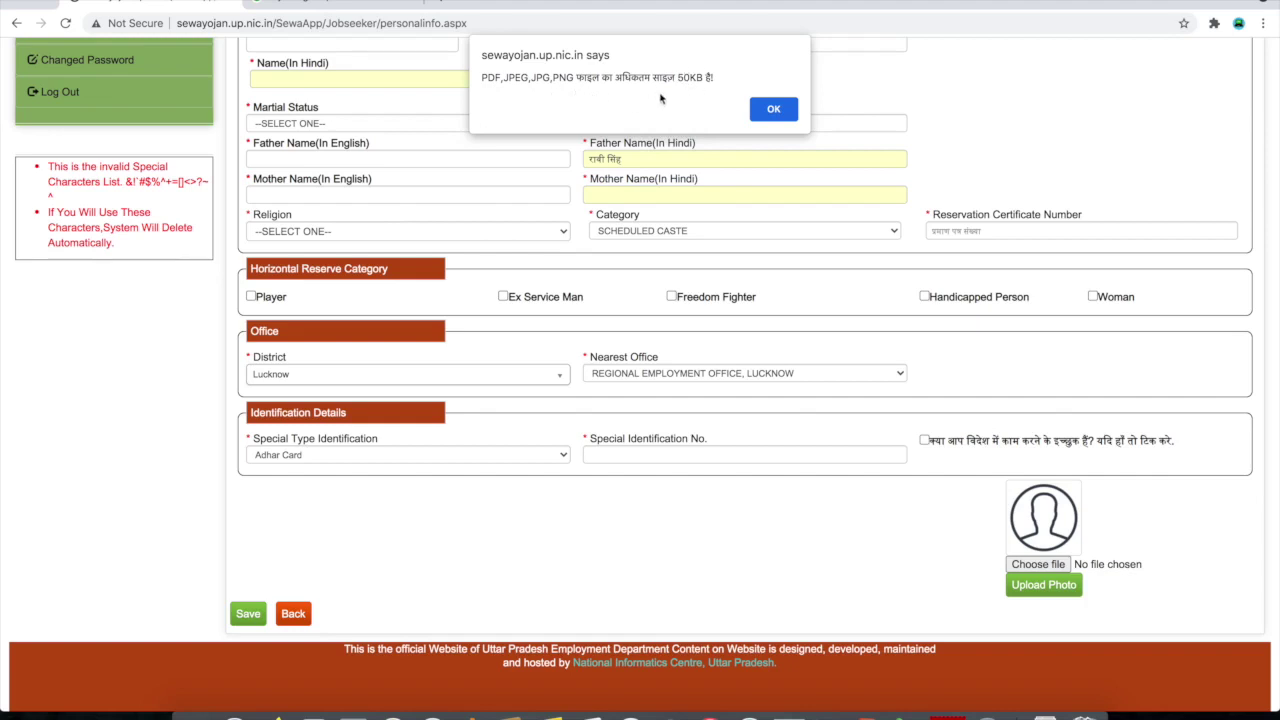
click(792, 109)
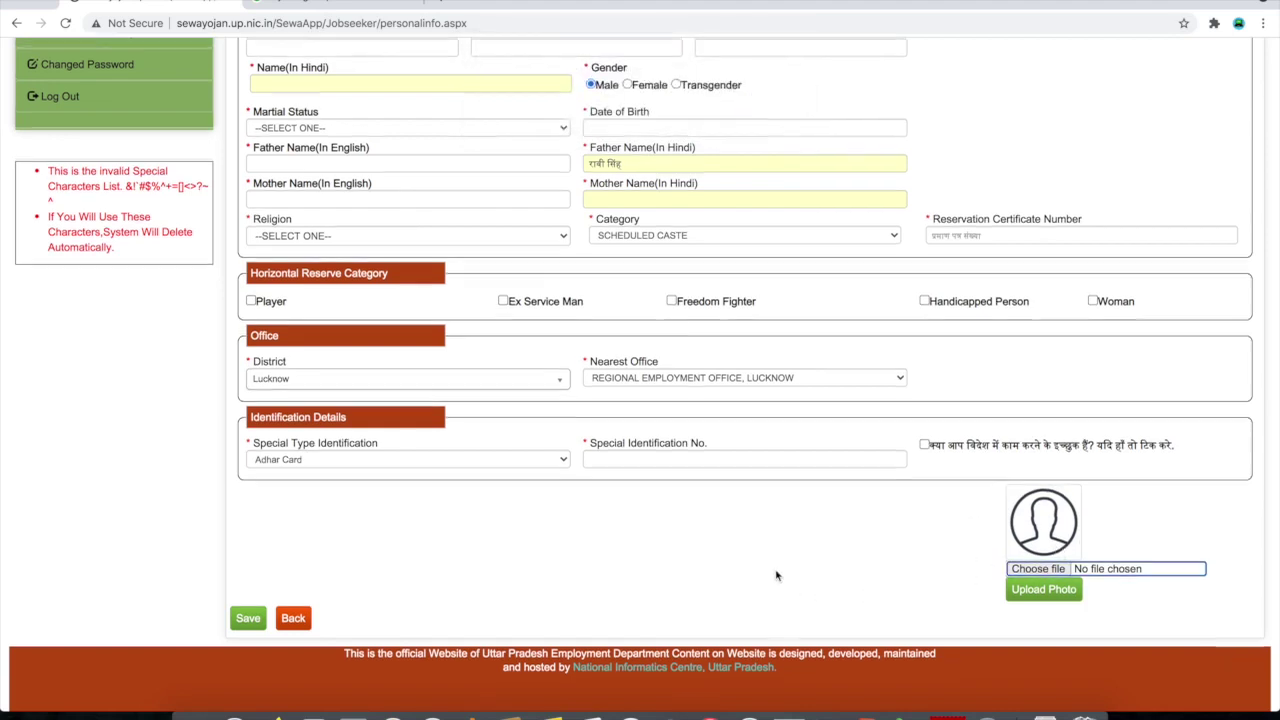
Review the Personal Information form and go to the Contact section's Residential Address
scroll(779, 577, up, 2)
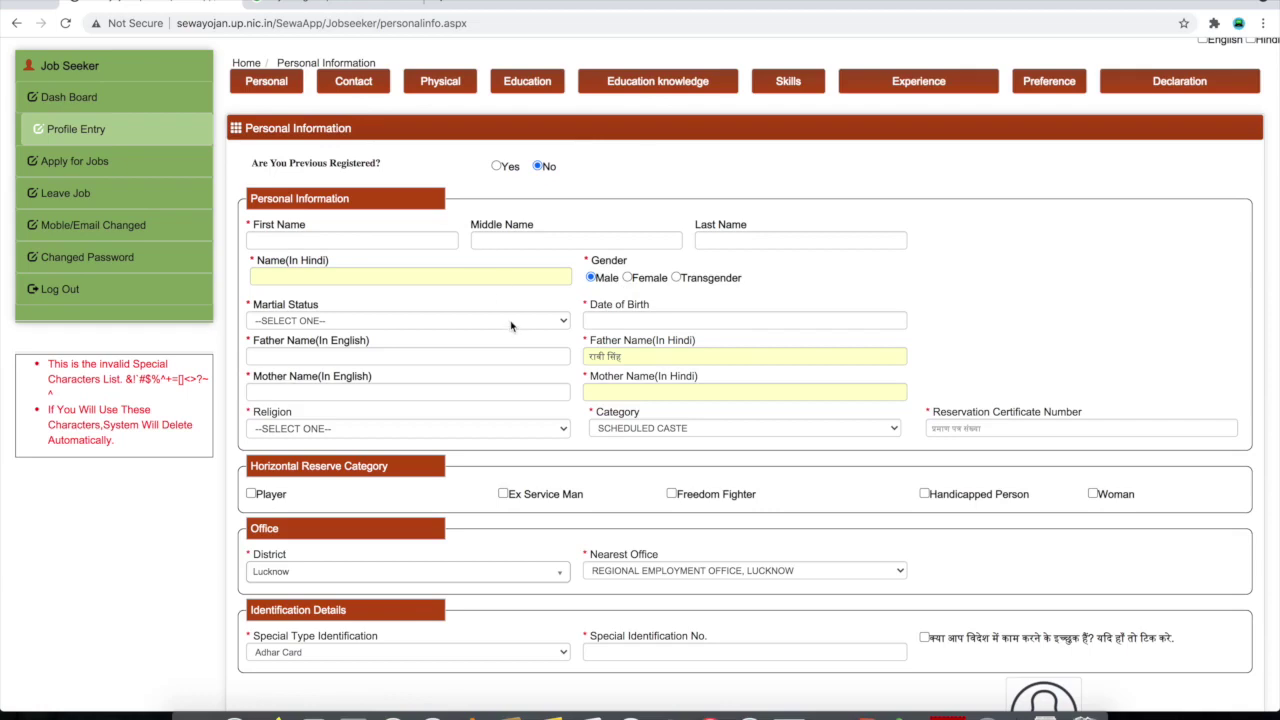
scroll(512, 325, down, 1)
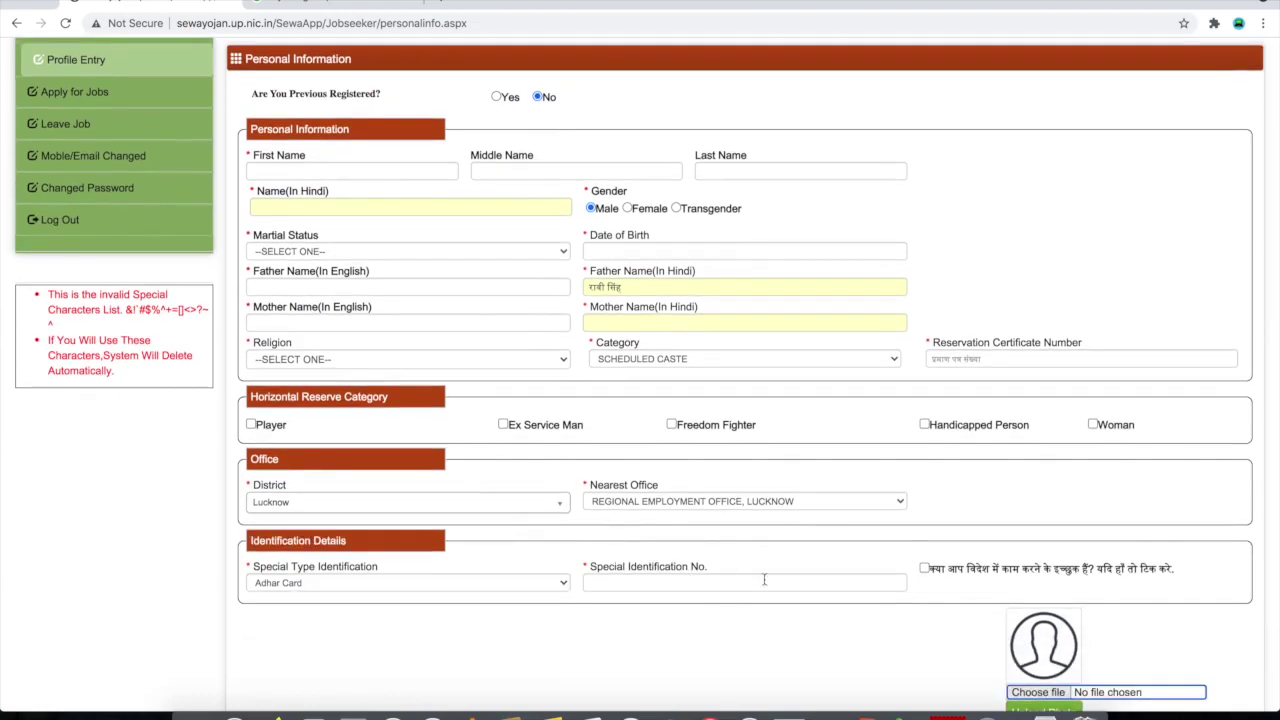
scroll(757, 590, up, 2)
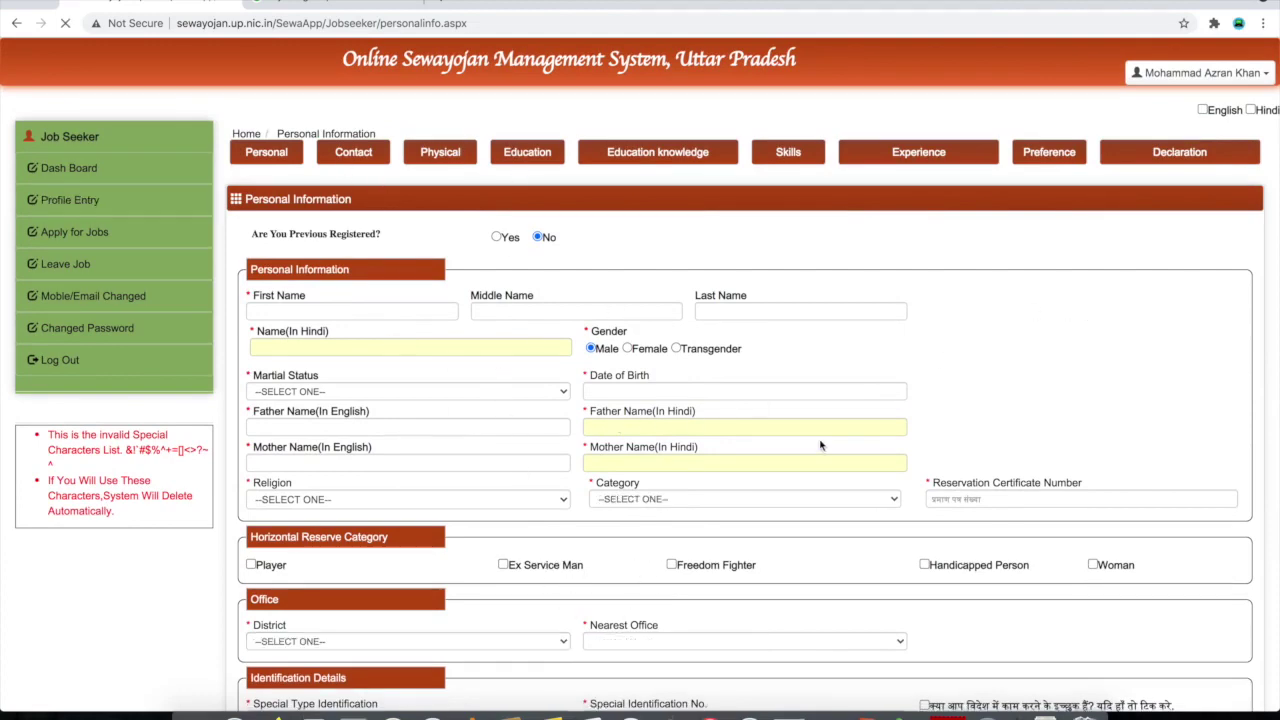
scroll(808, 443, down, 3)
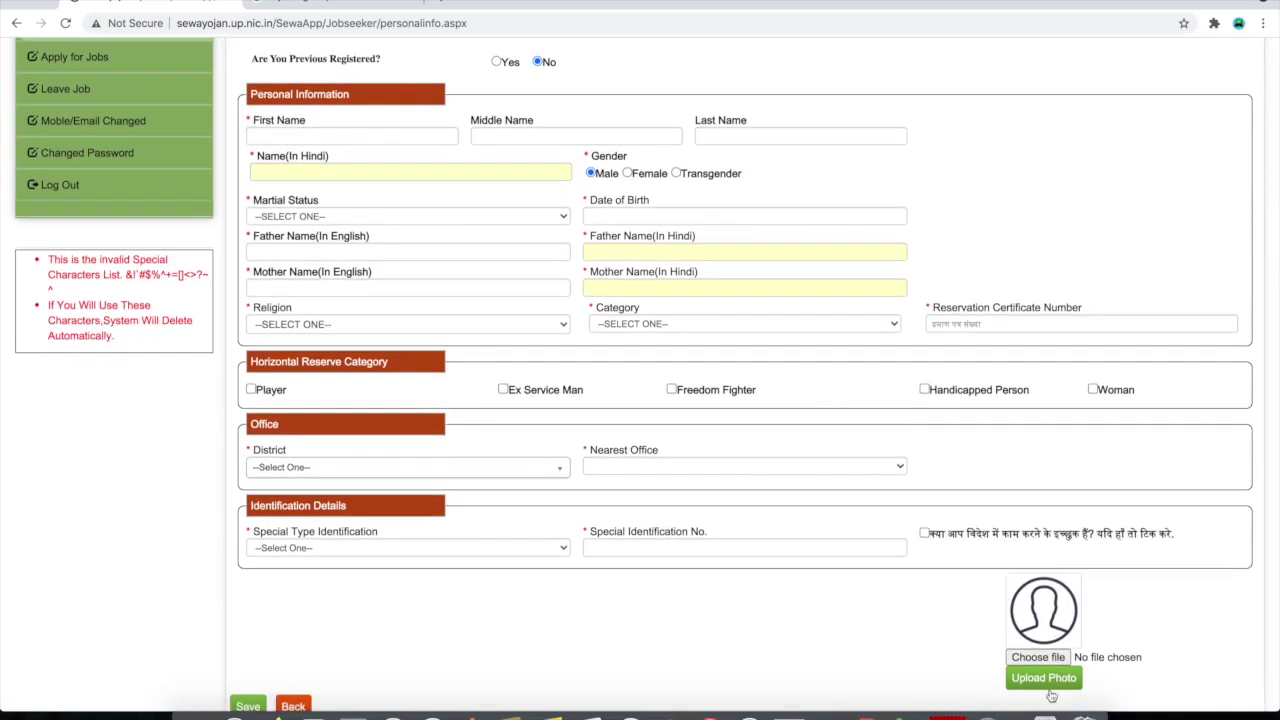
scroll(366, 651, down, 2)
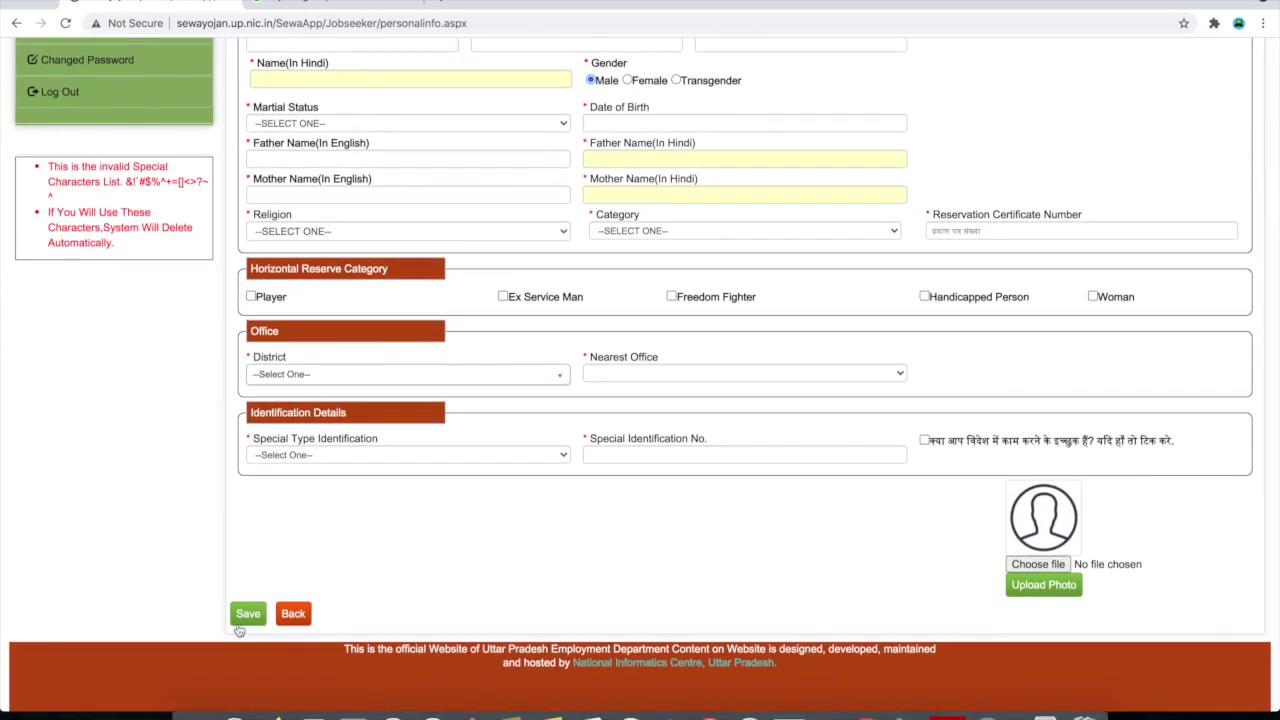
scroll(555, 350, up, 4)
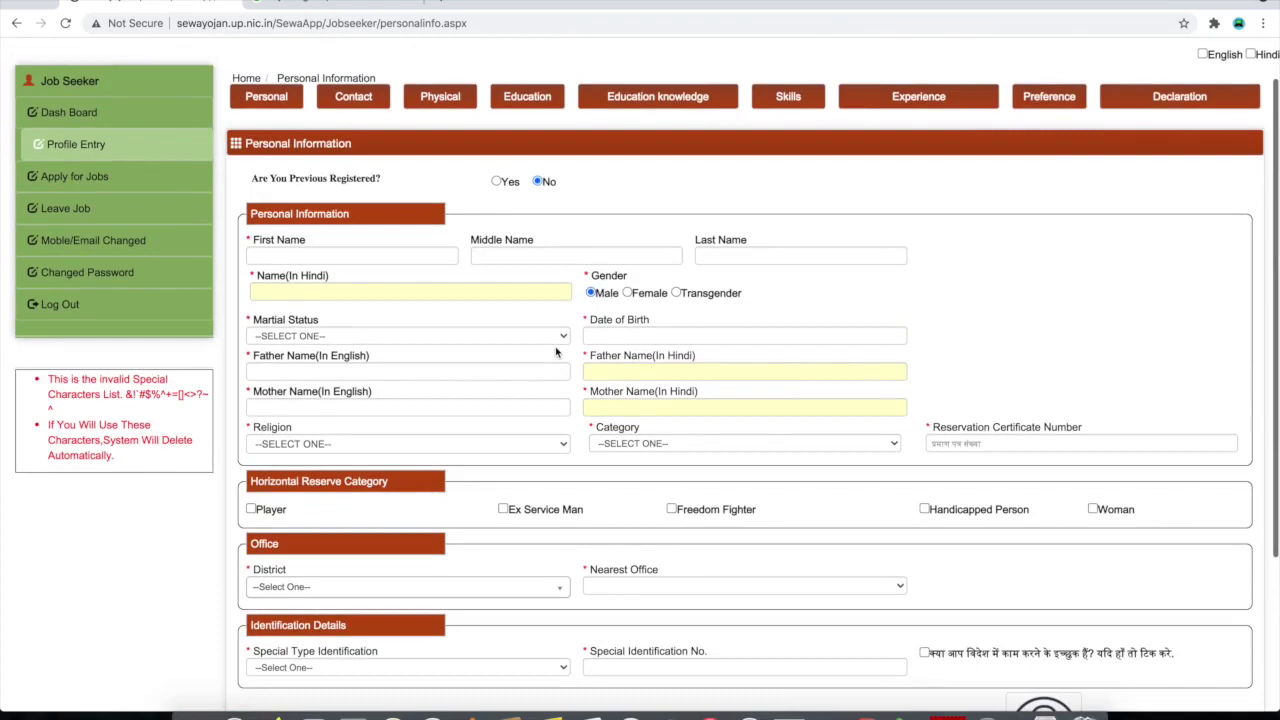
scroll(555, 346, up, 1)
click(355, 152)
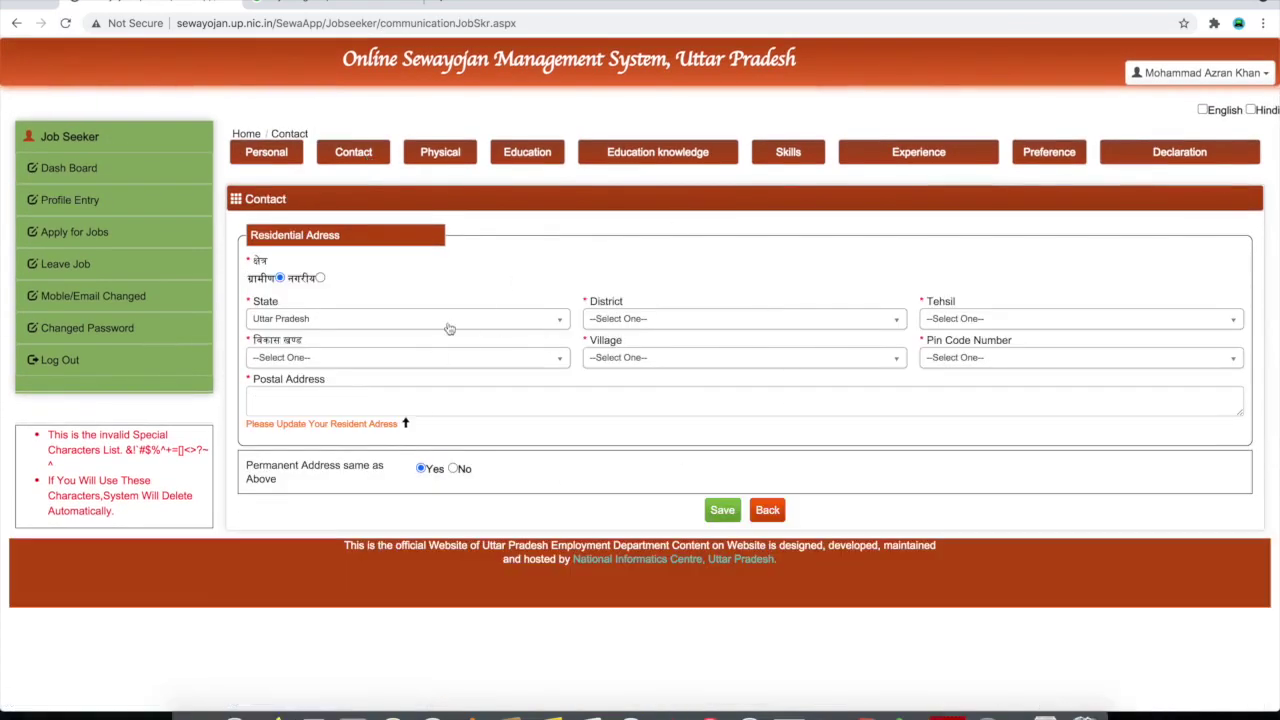
Keep Uttar Pradesh as State and check the District, Tehsil, Block, Village and Pin Code lists
click(449, 320)
click(449, 320)
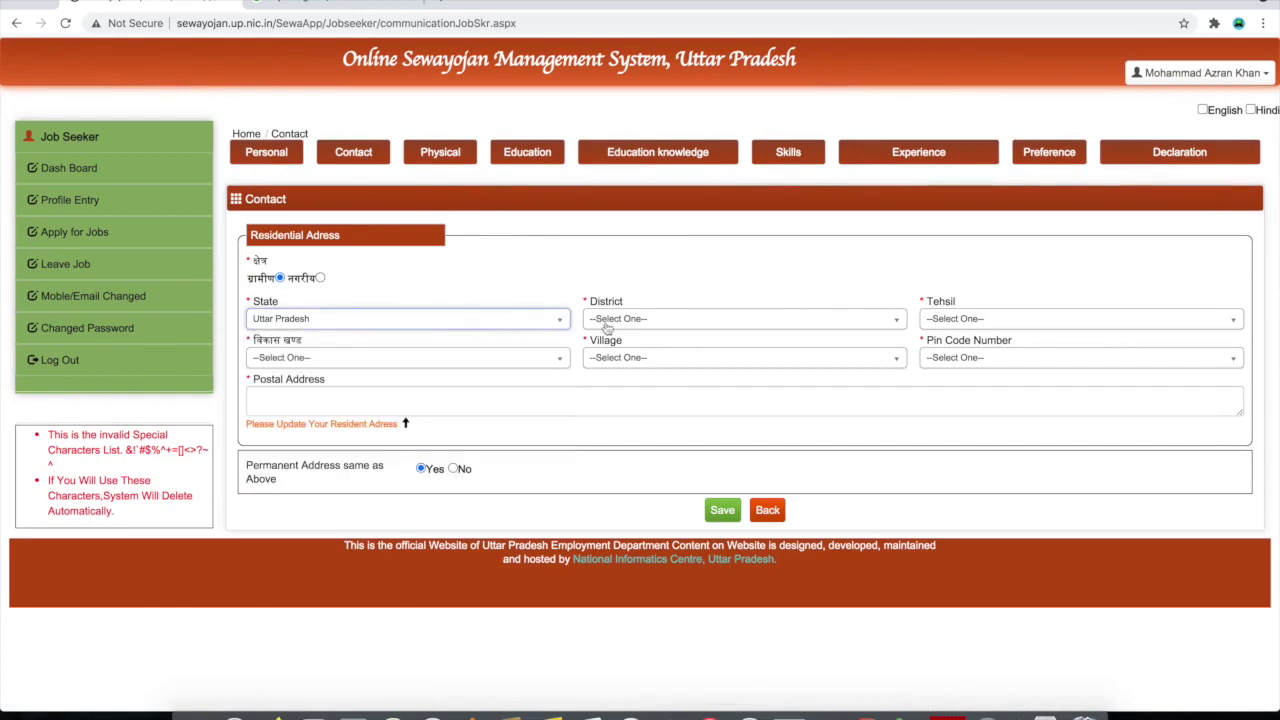
click(651, 322)
click(953, 329)
click(955, 331)
click(430, 364)
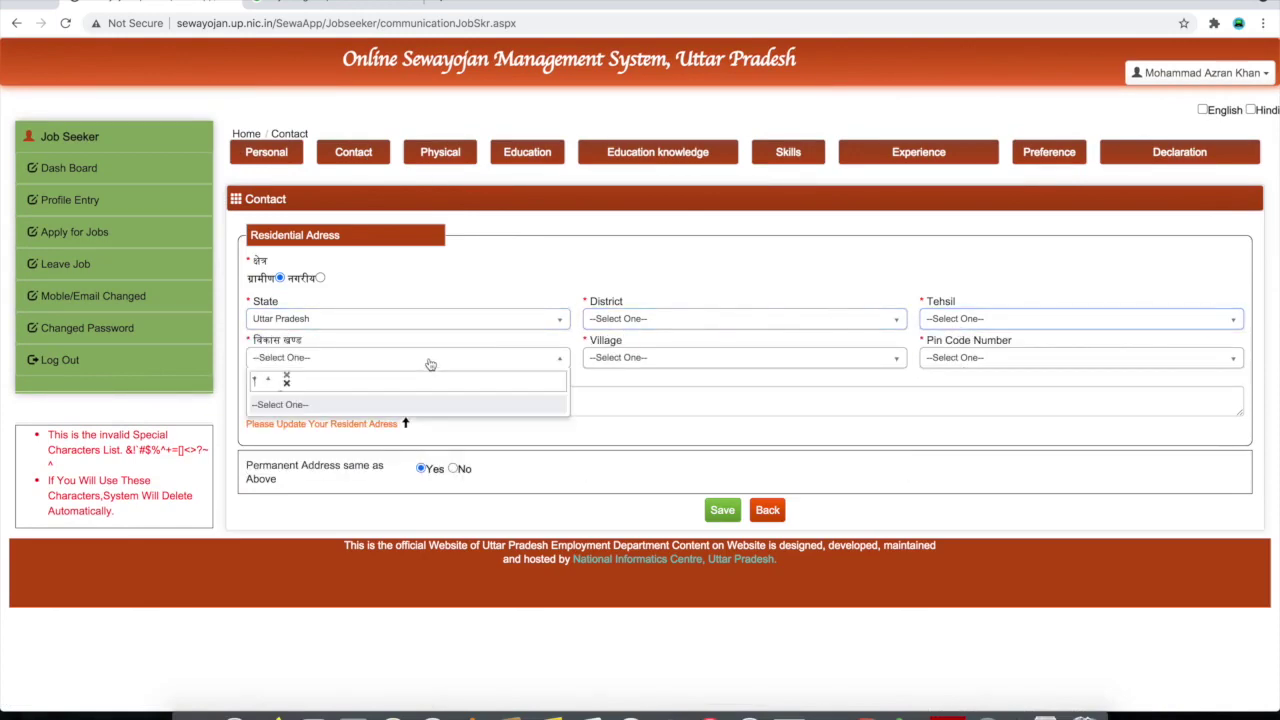
click(430, 364)
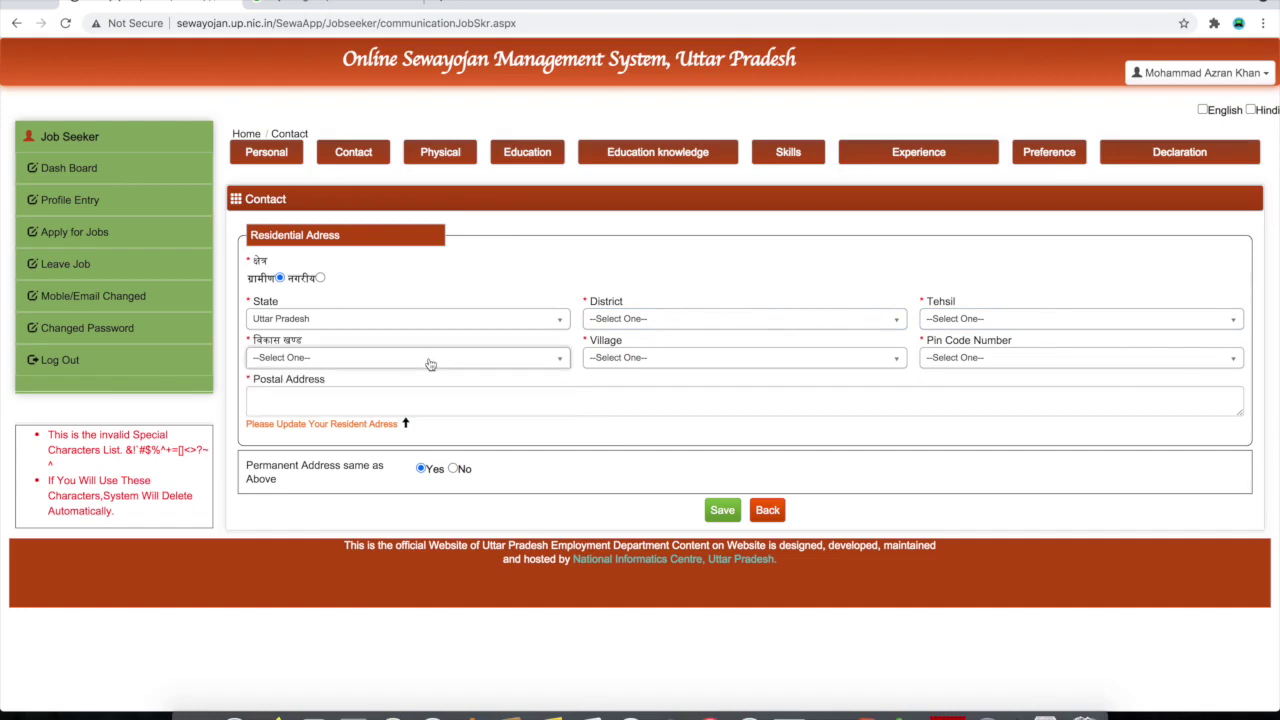
click(636, 363)
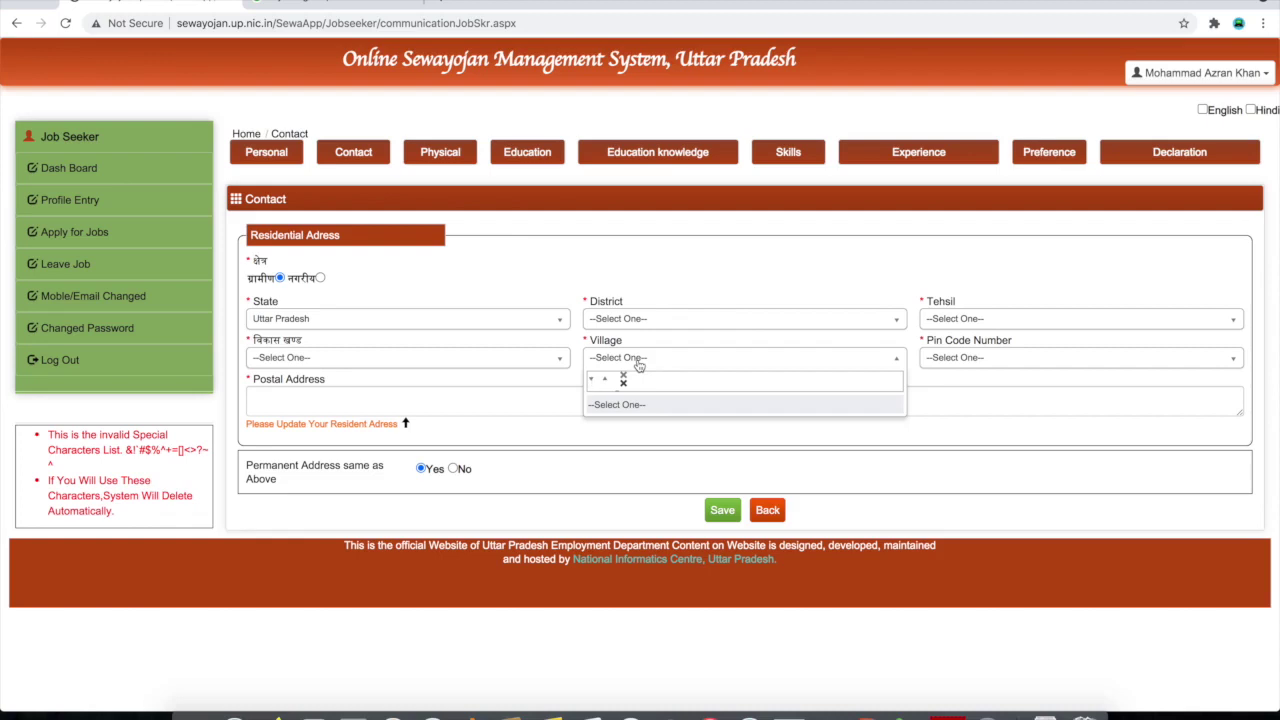
click(638, 365)
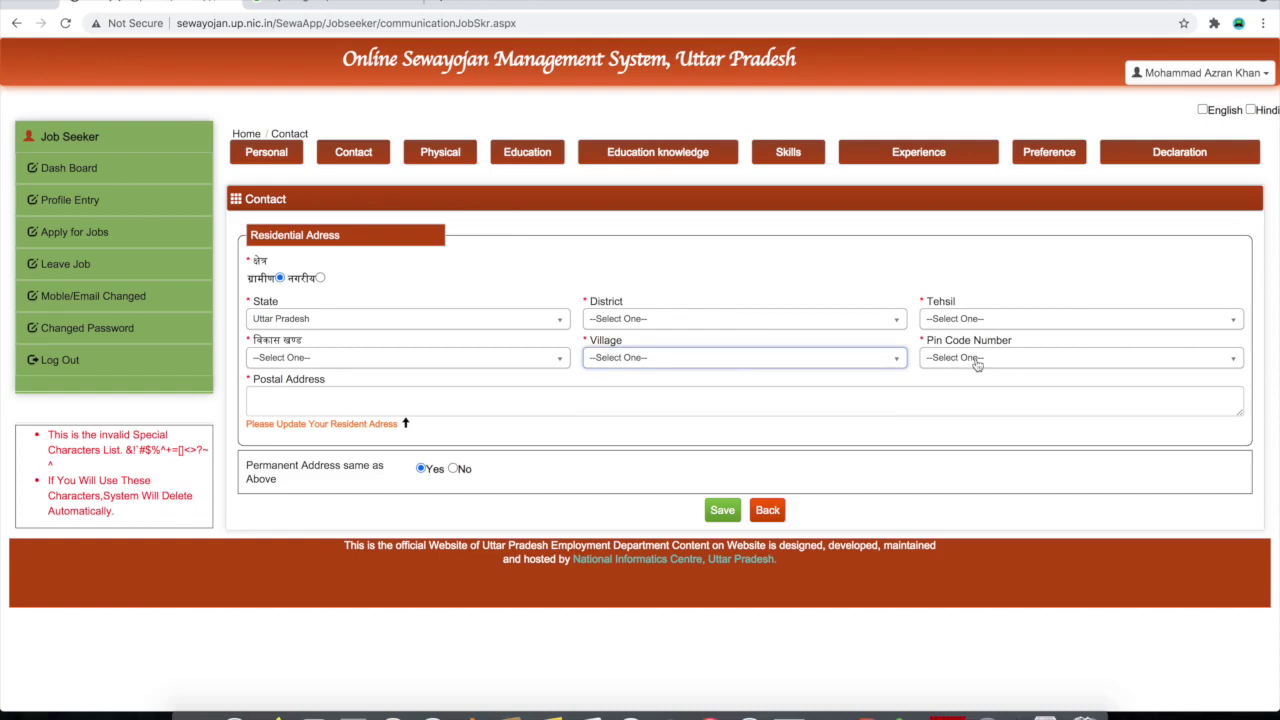
click(977, 365)
click(960, 404)
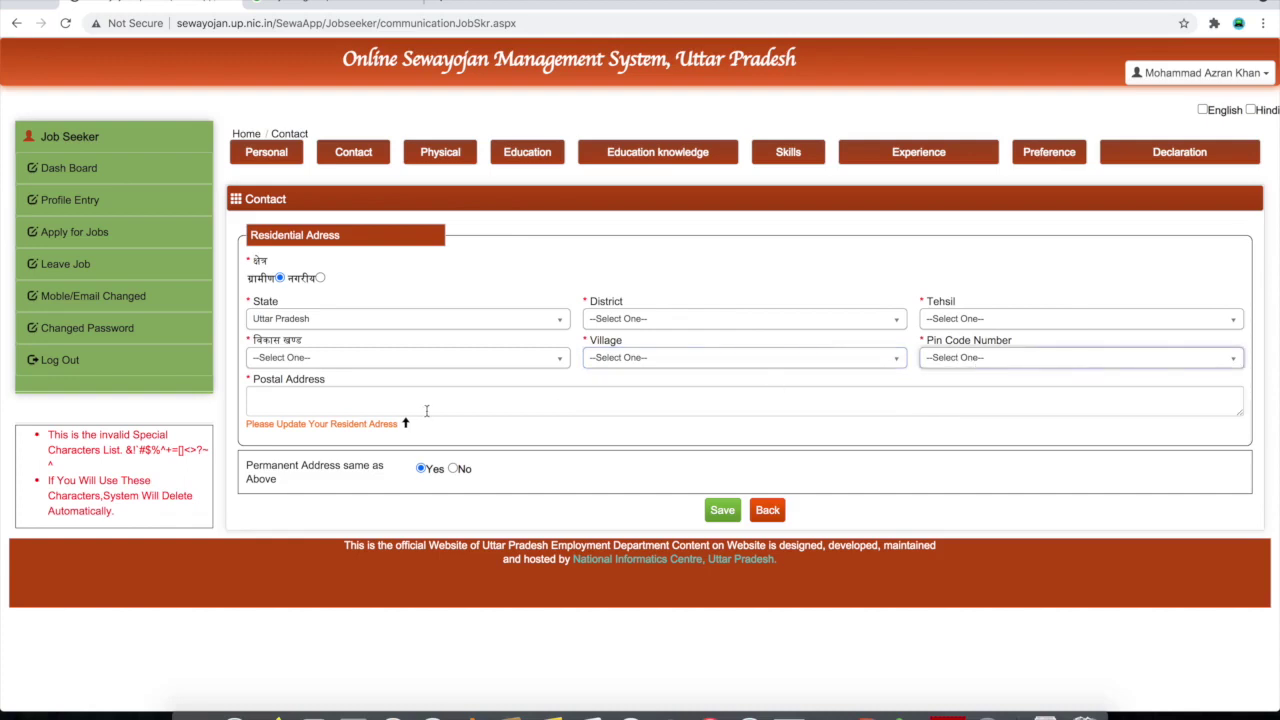
Select the Postal Address field and mark the permanent address as different (No)
click(286, 402)
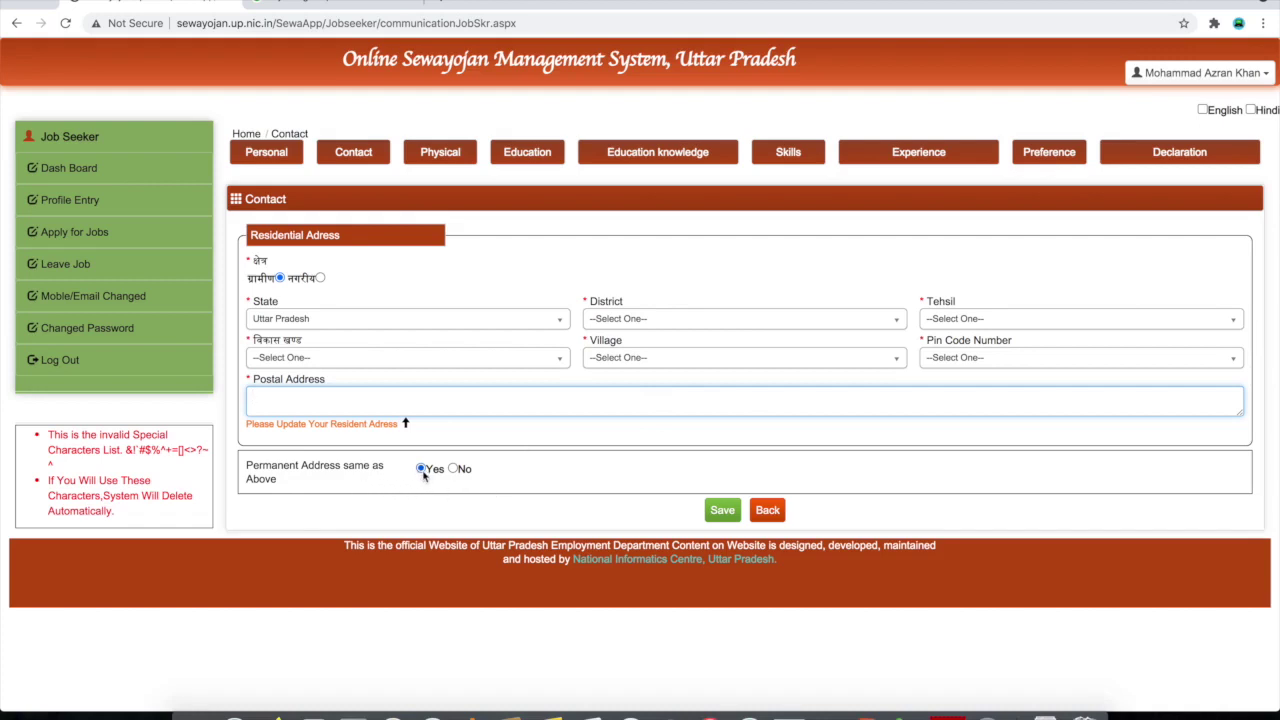
click(453, 468)
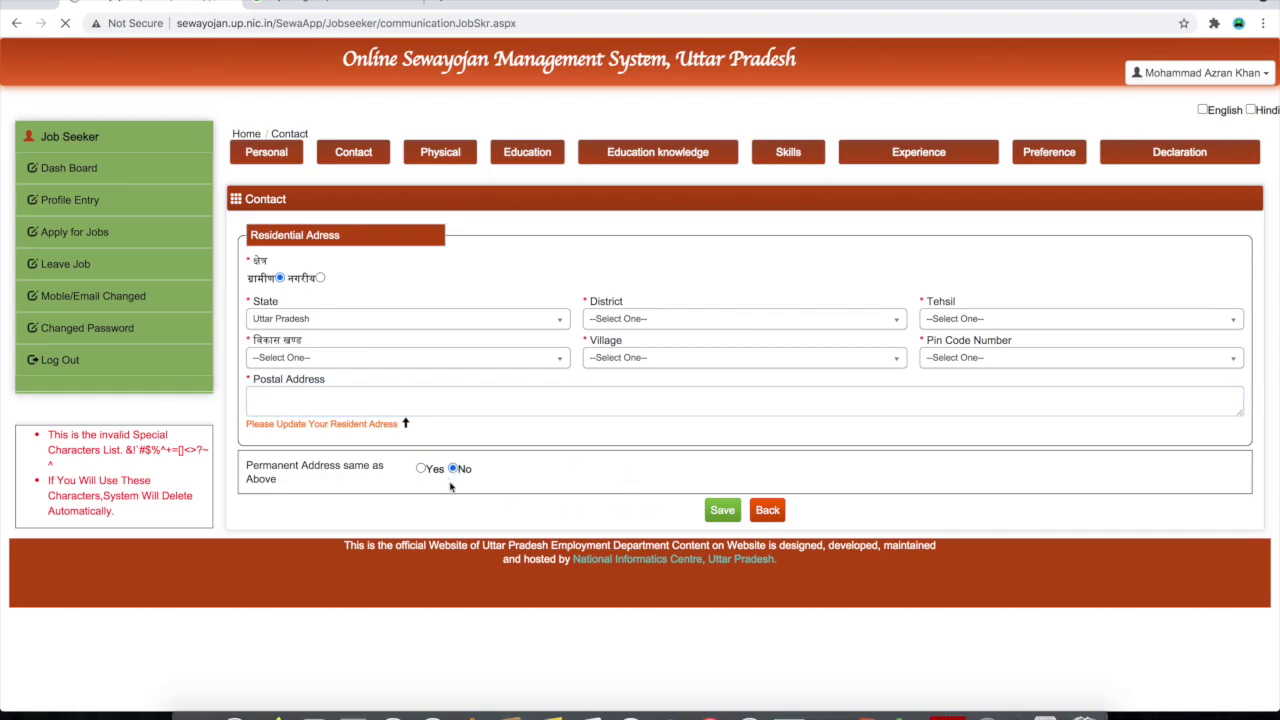
scroll(574, 576, down, 2)
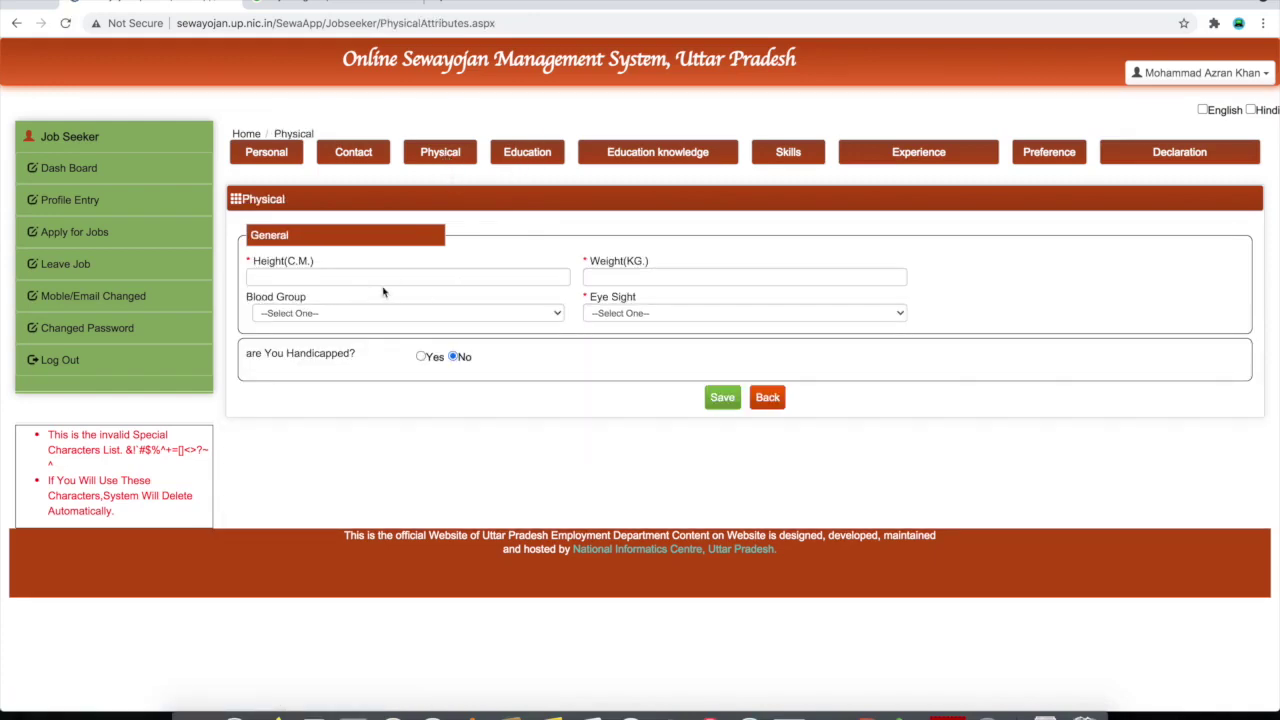
Look over the Height, Weight, Blood Group and Eye Sight fields without choosing values
click(398, 281)
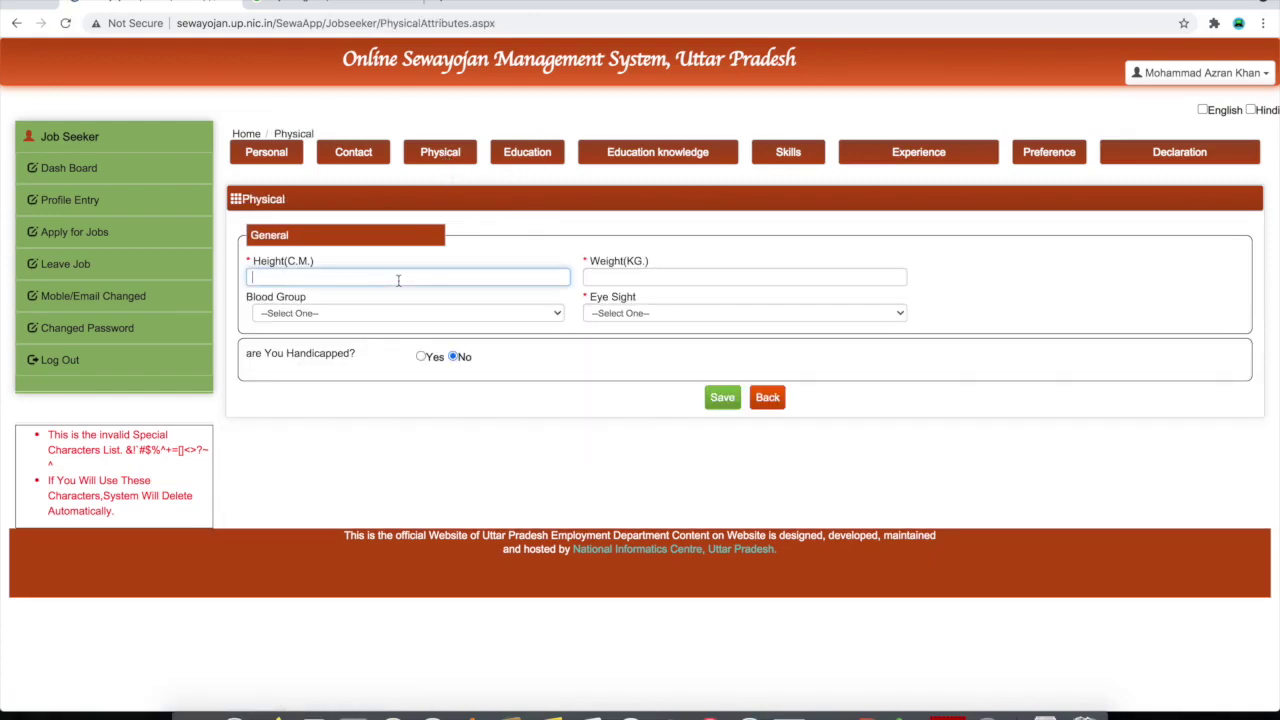
click(644, 277)
click(420, 314)
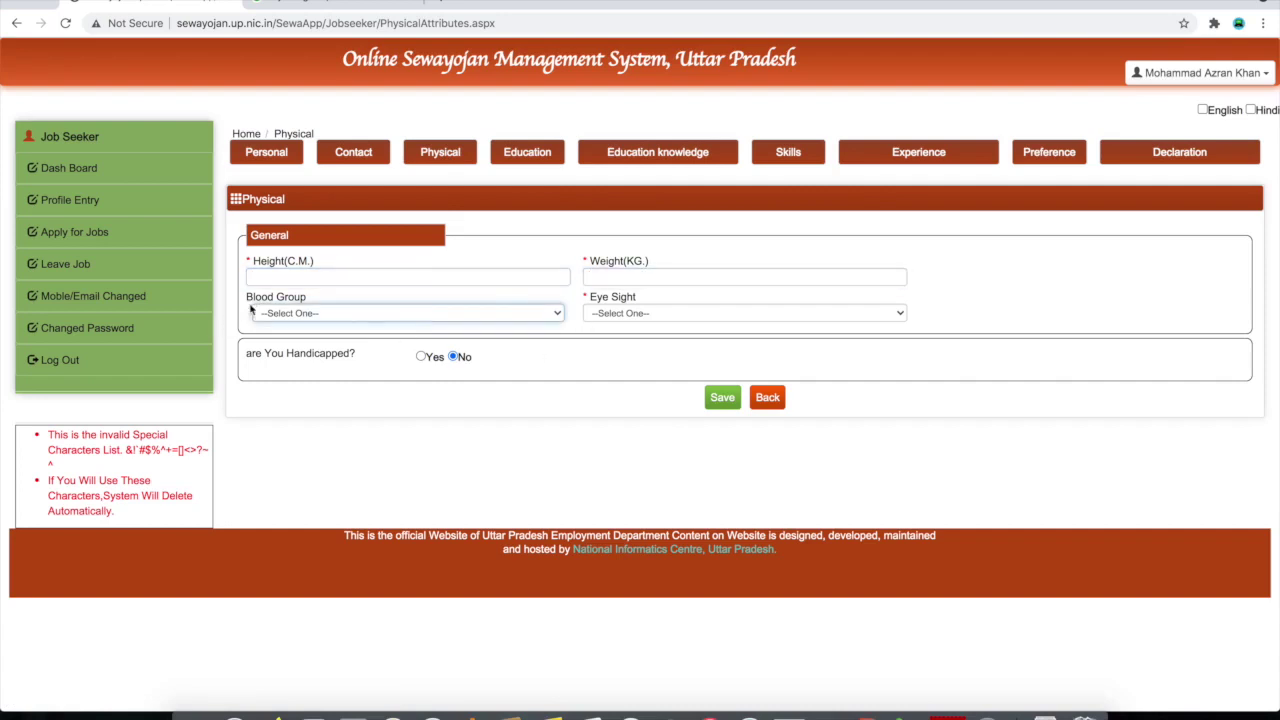
click(403, 311)
click(440, 299)
click(655, 315)
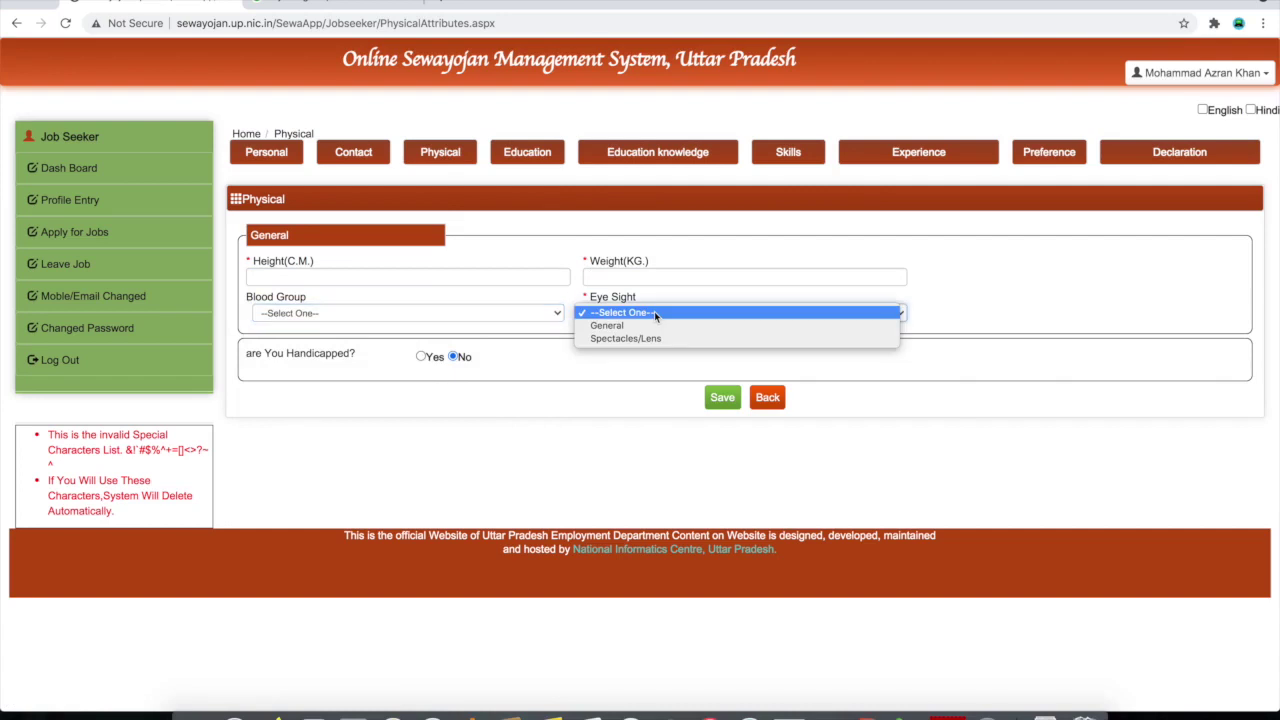
click(671, 368)
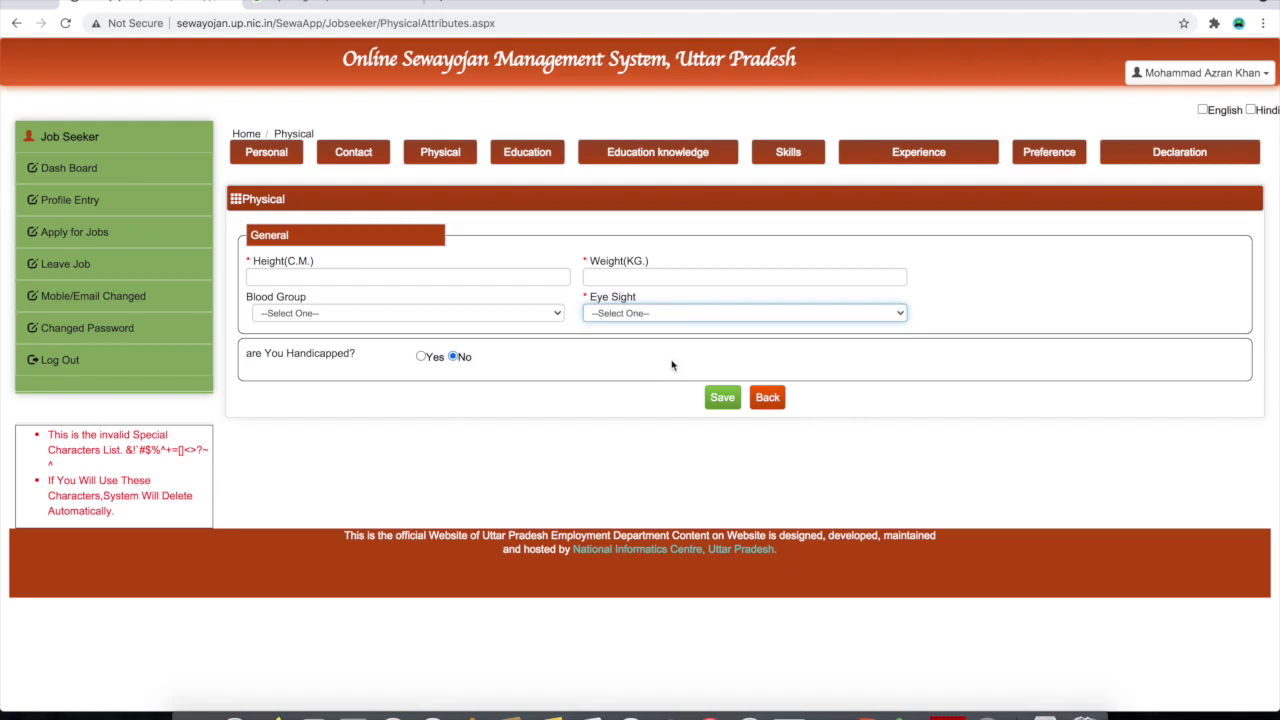
click(683, 315)
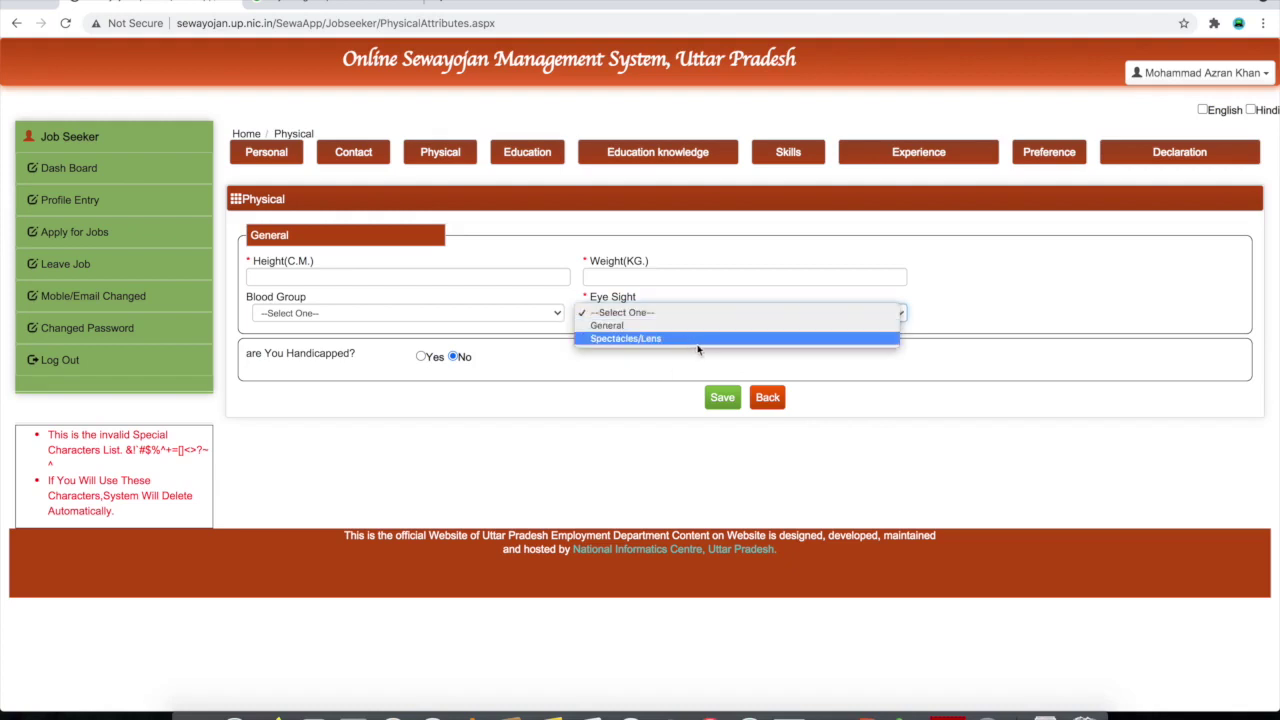
click(641, 367)
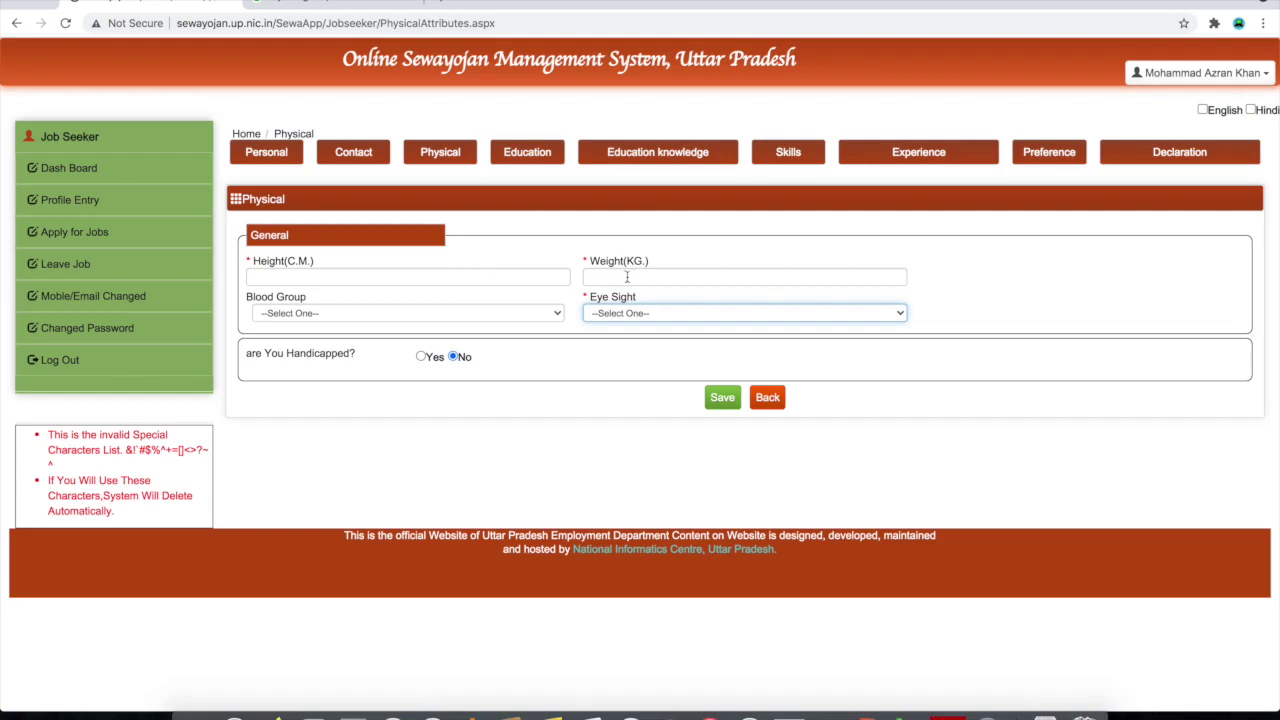
Browse the Blood Group options unchanged, then go to the Education section
click(529, 313)
click(529, 313)
click(529, 313)
click(529, 313)
click(529, 313)
click(529, 313)
click(529, 313)
click(529, 313)
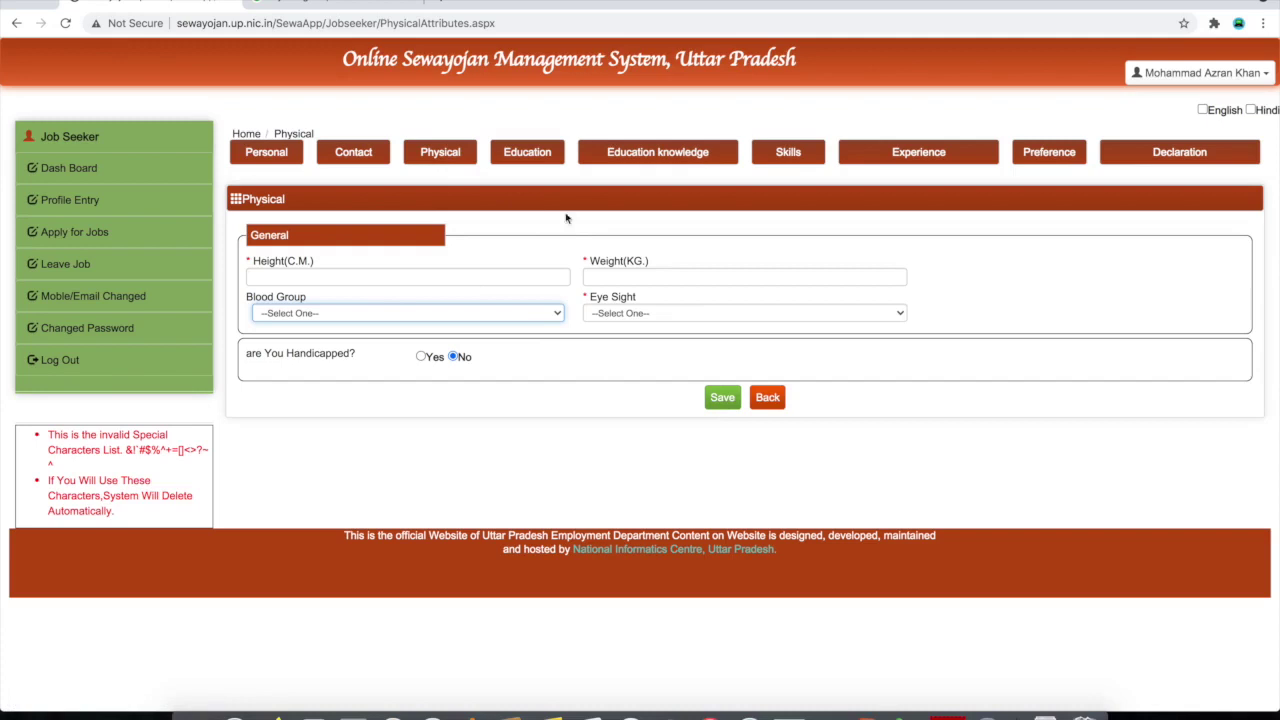
click(537, 155)
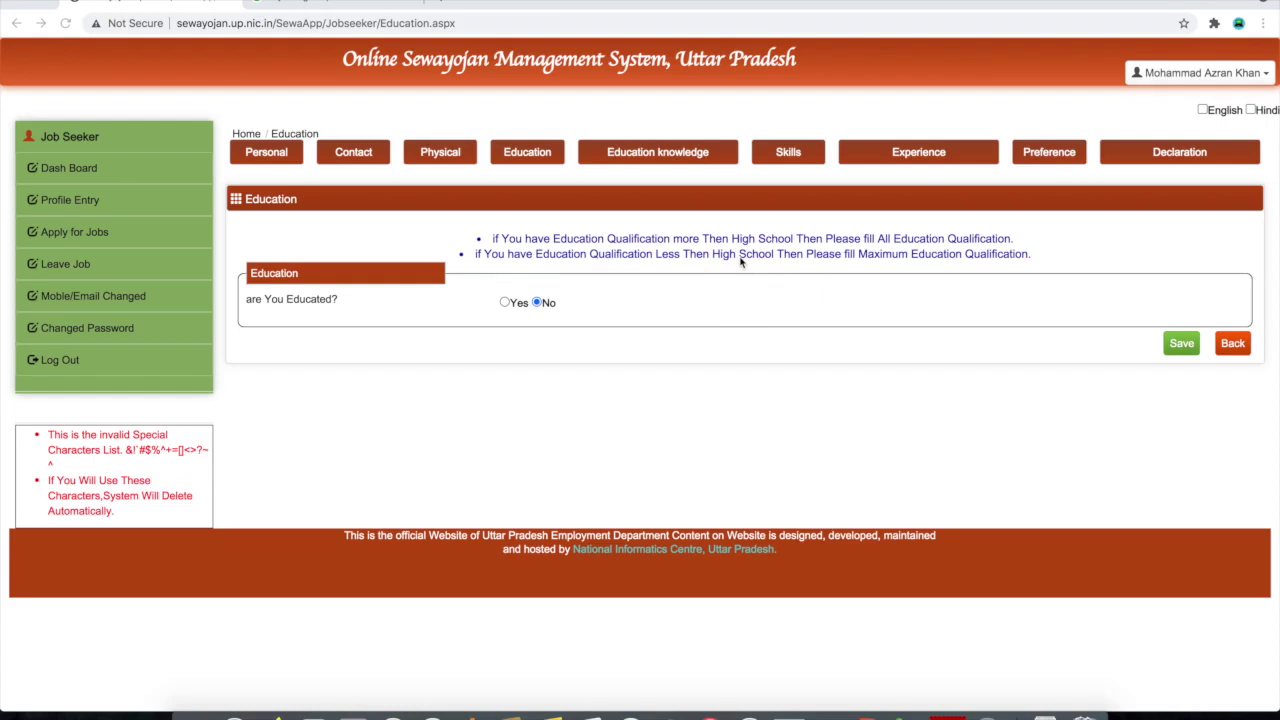
Mark the applicant as educated, set Post Graduate as highest level, and open a new qualification form
click(506, 303)
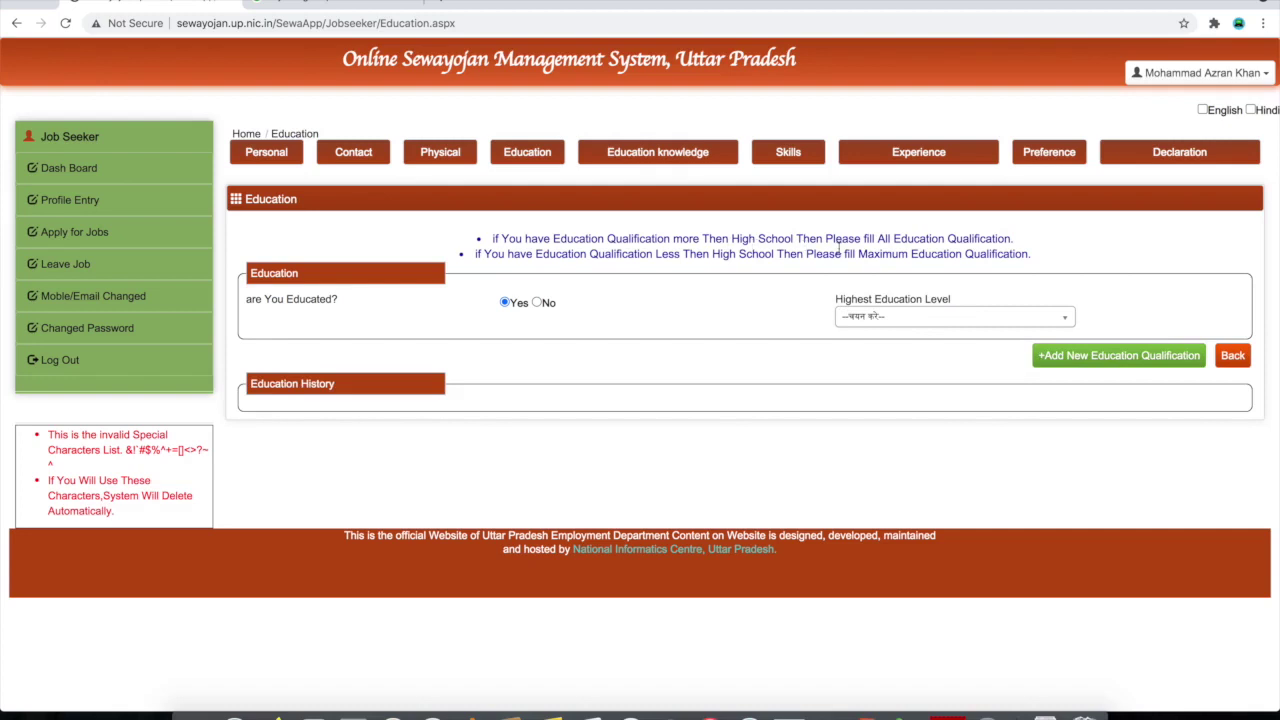
click(902, 318)
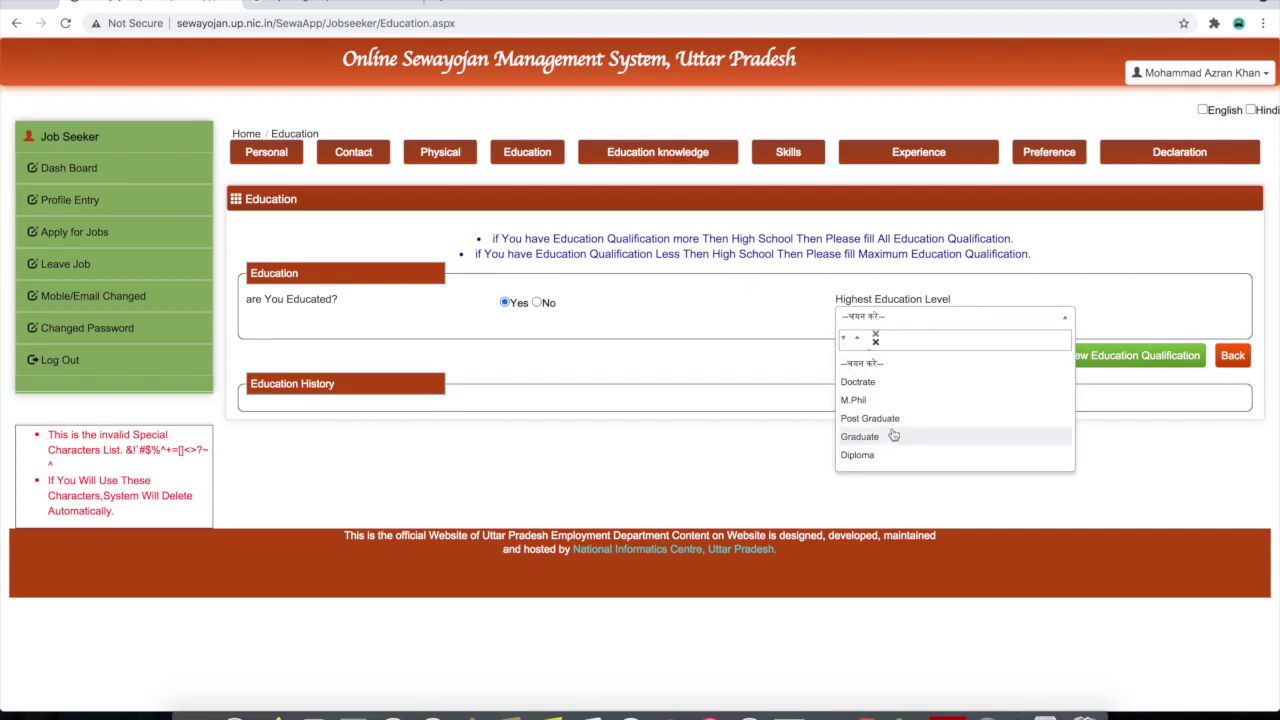
scroll(894, 440, down, 2)
scroll(890, 387, up, 2)
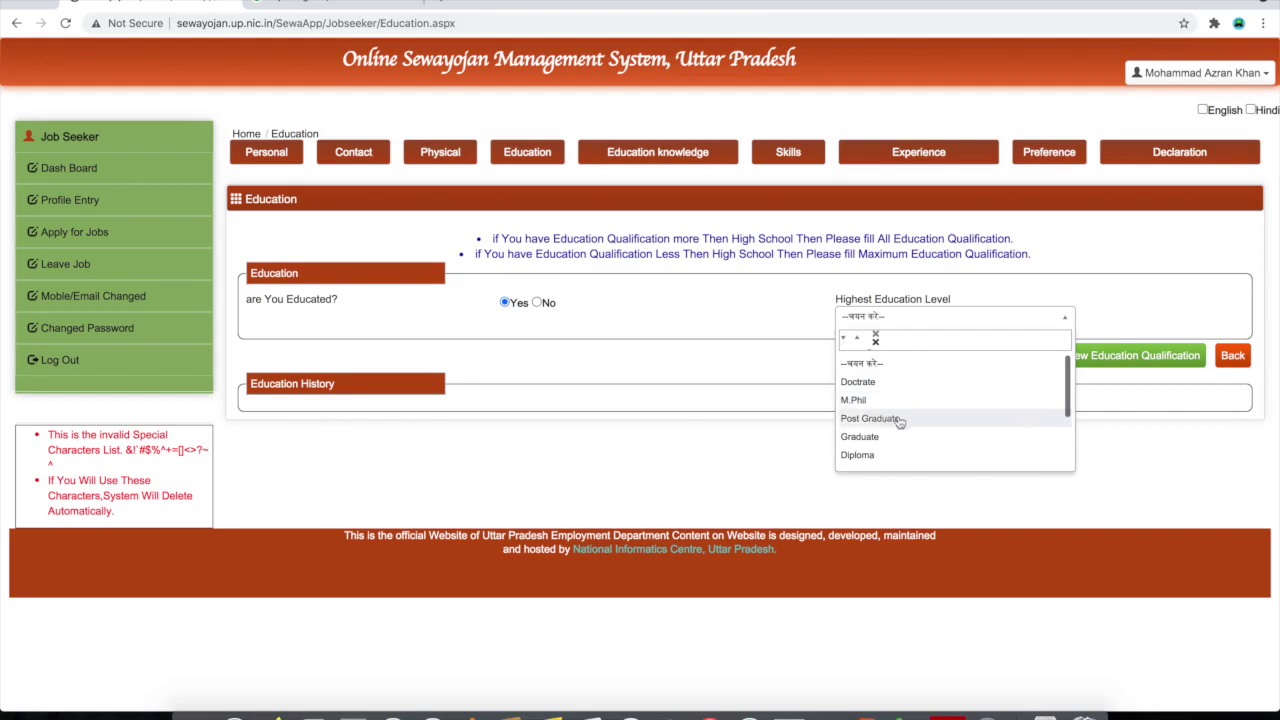
scroll(892, 437, down, 2)
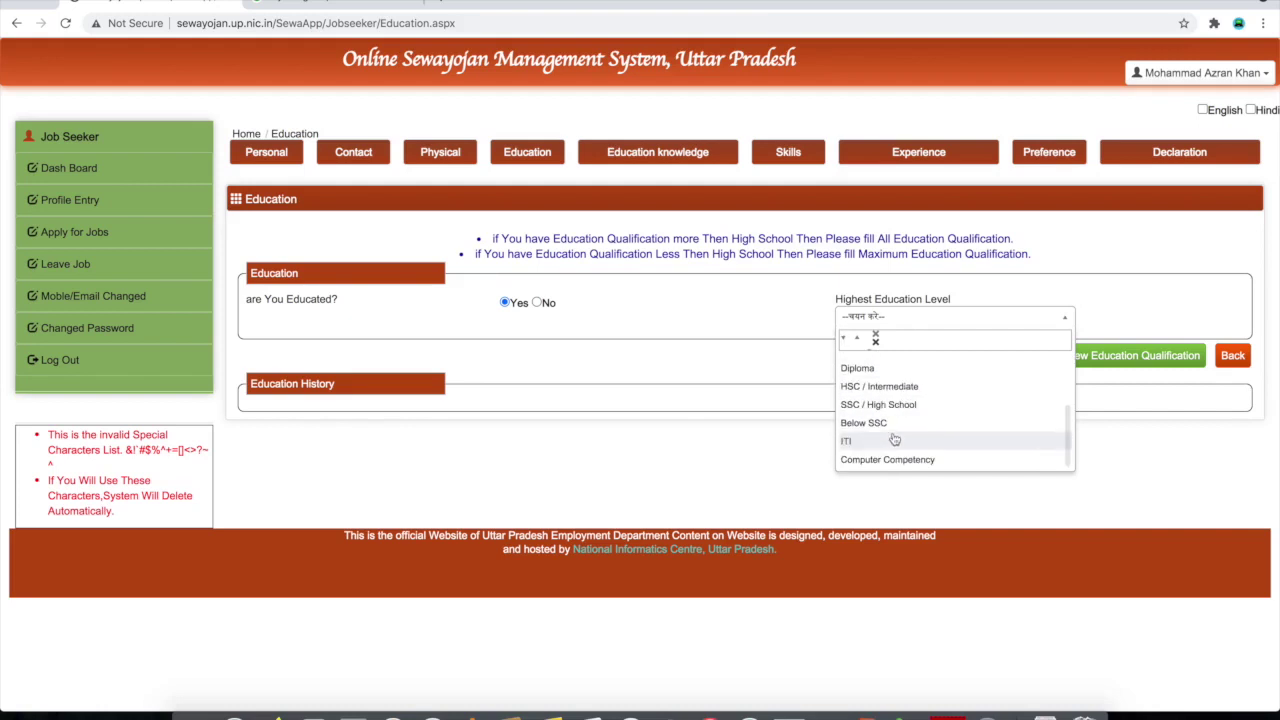
scroll(894, 440, up, 1)
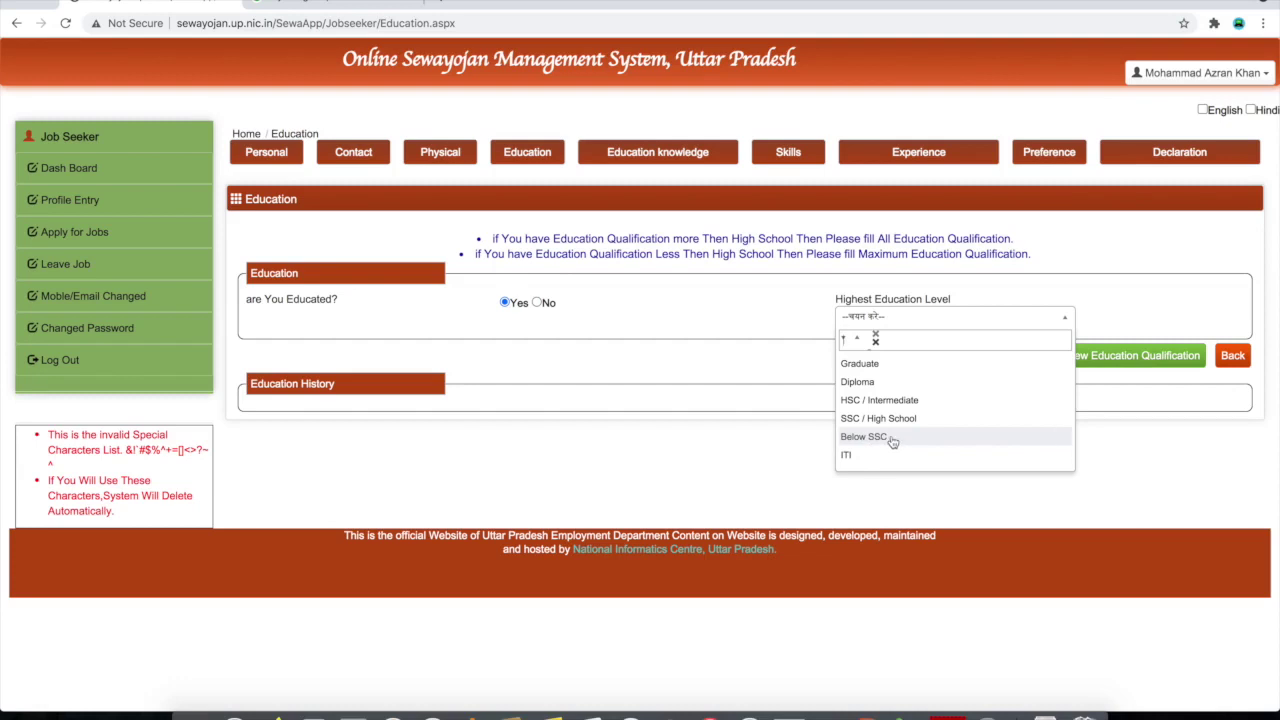
scroll(892, 440, up, 2)
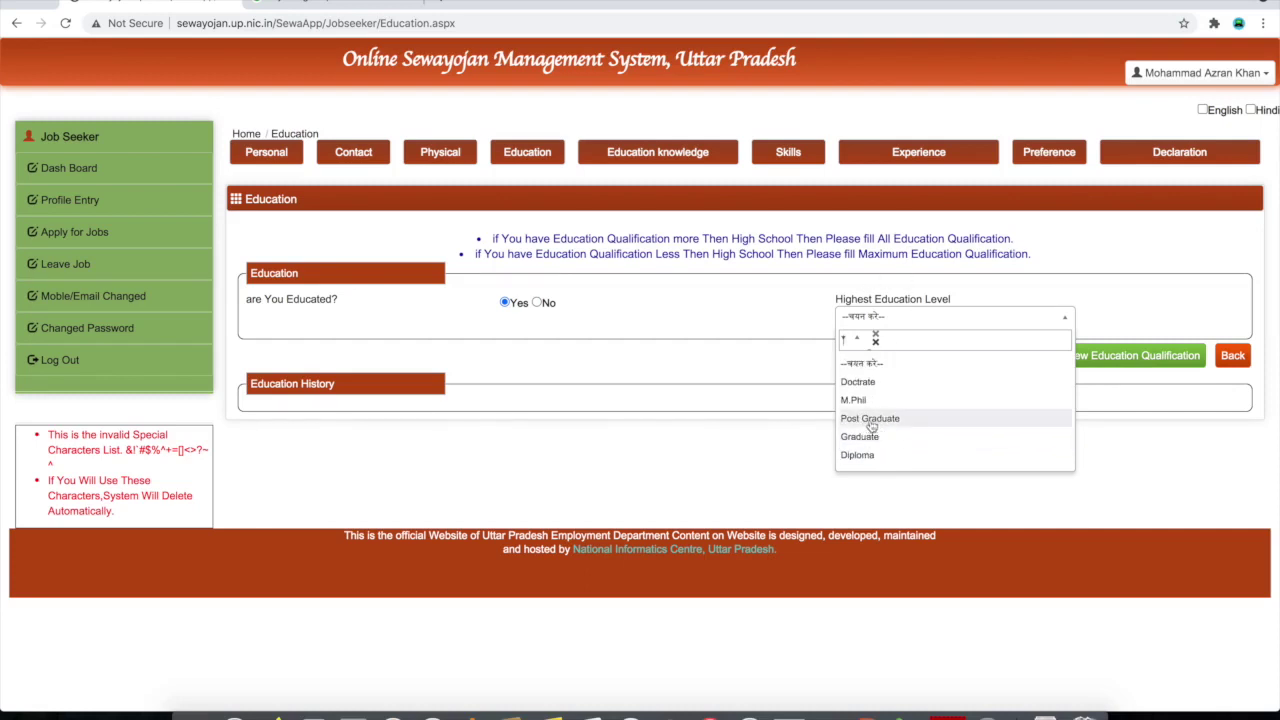
click(879, 425)
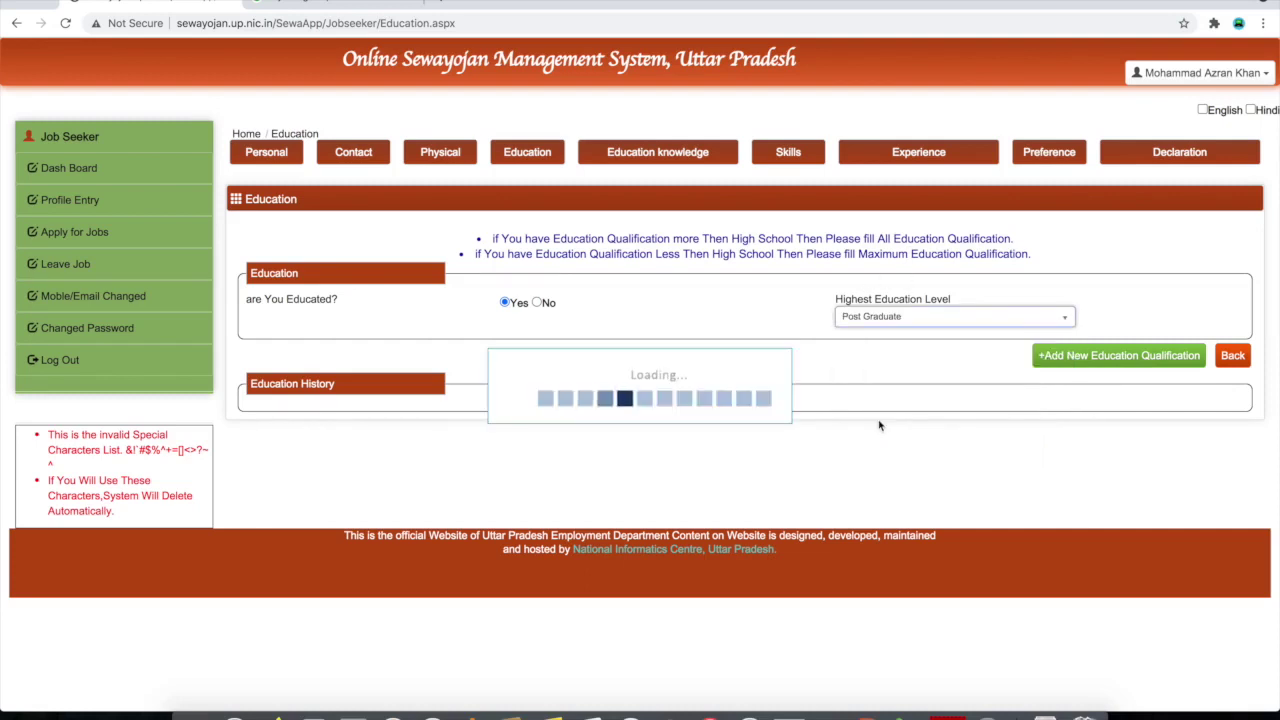
click(1128, 367)
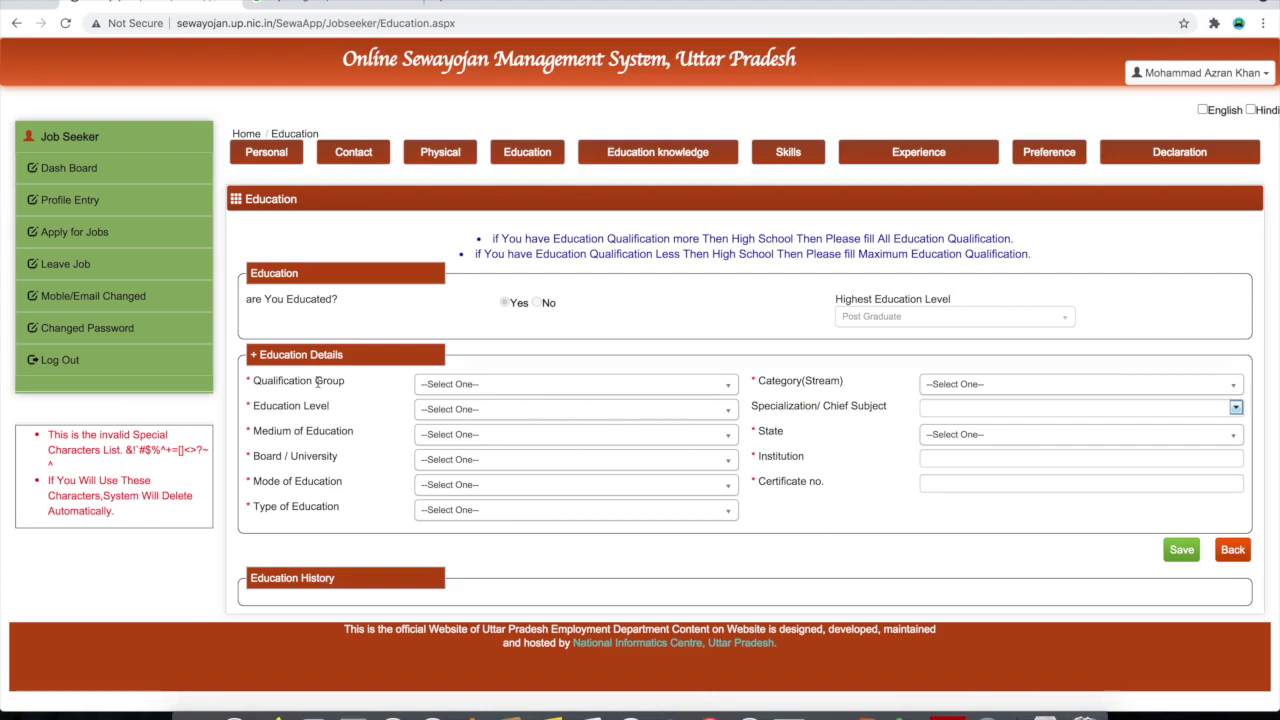
Set qualification group SSC / High School, category Science and education level Highschool
click(487, 390)
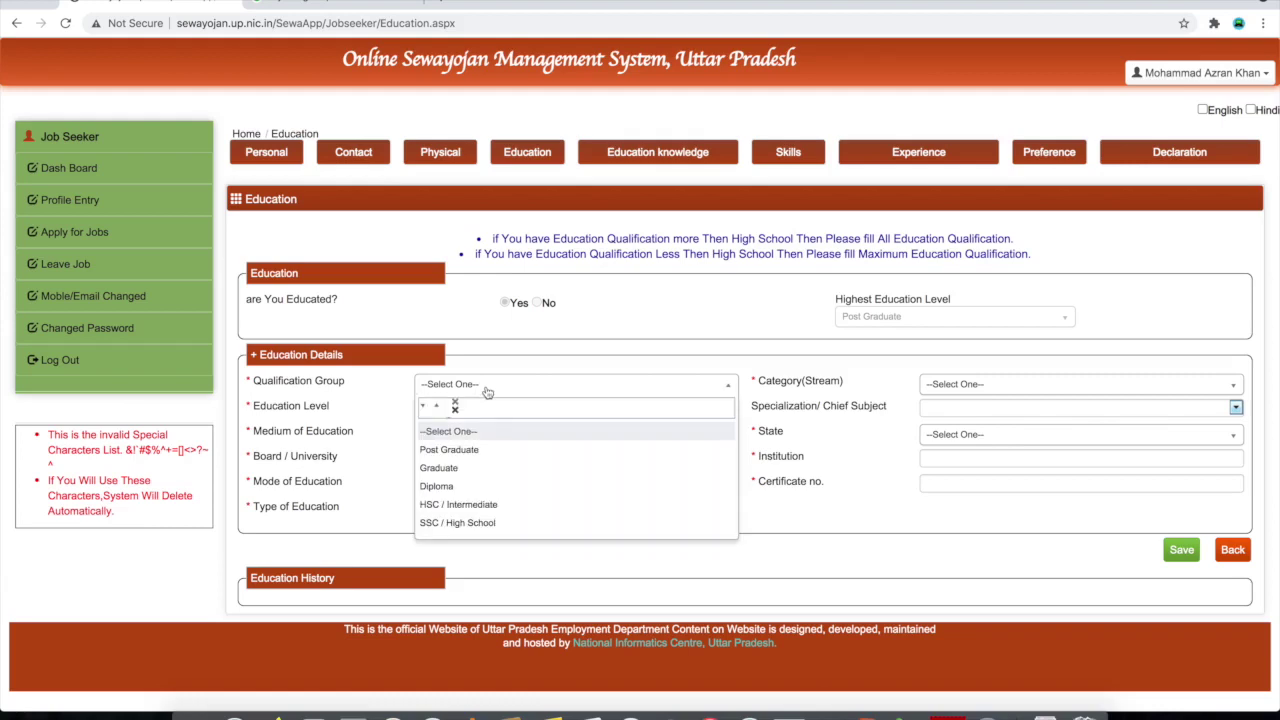
scroll(452, 517, down, 1)
click(457, 477)
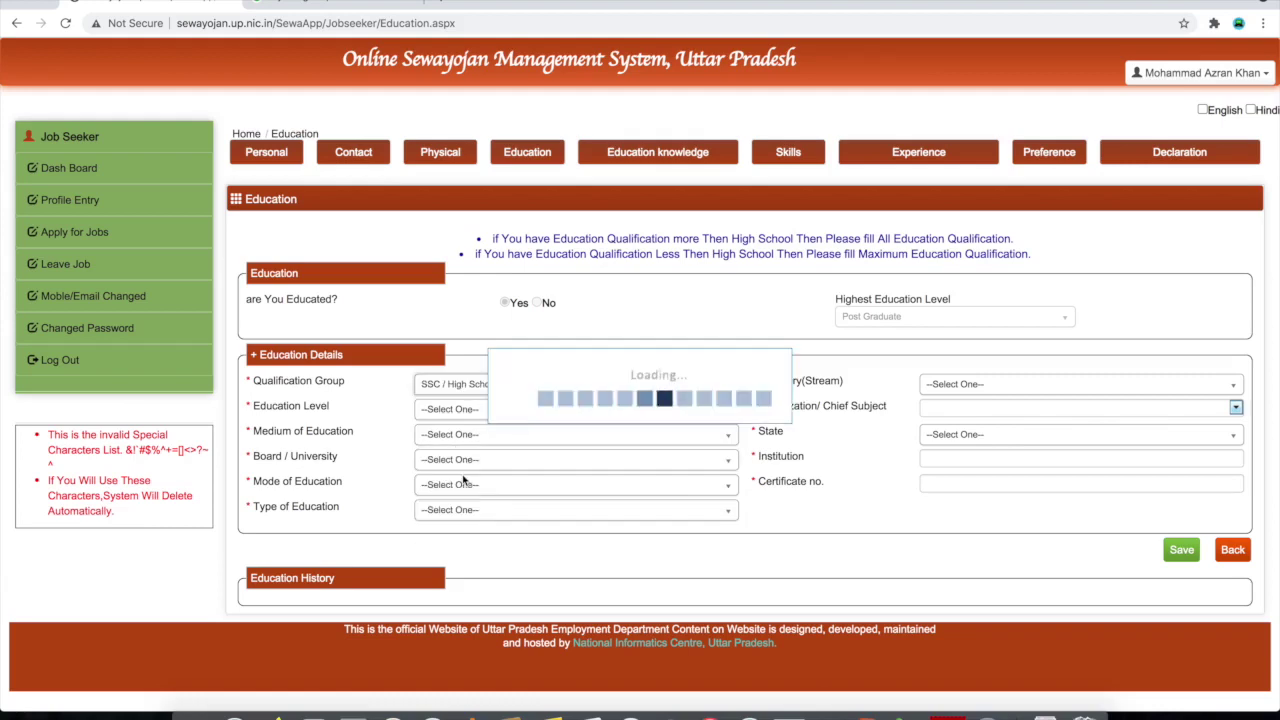
click(940, 387)
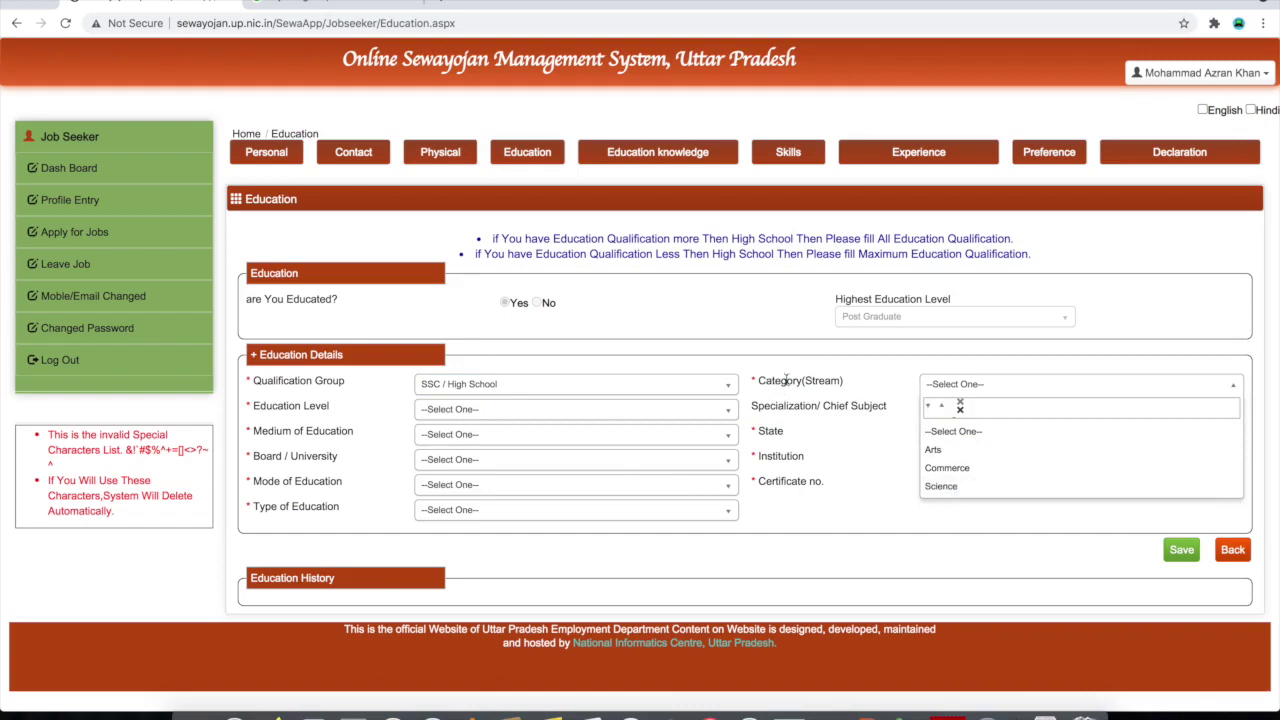
click(935, 487)
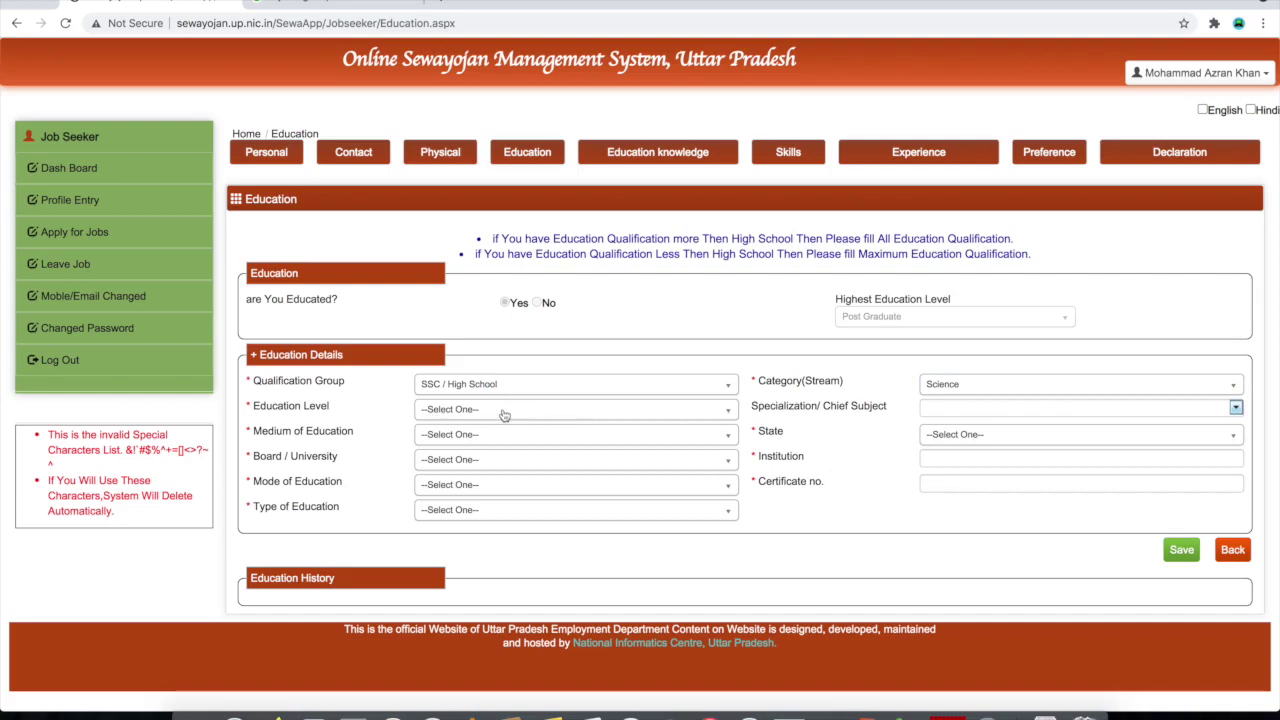
click(510, 414)
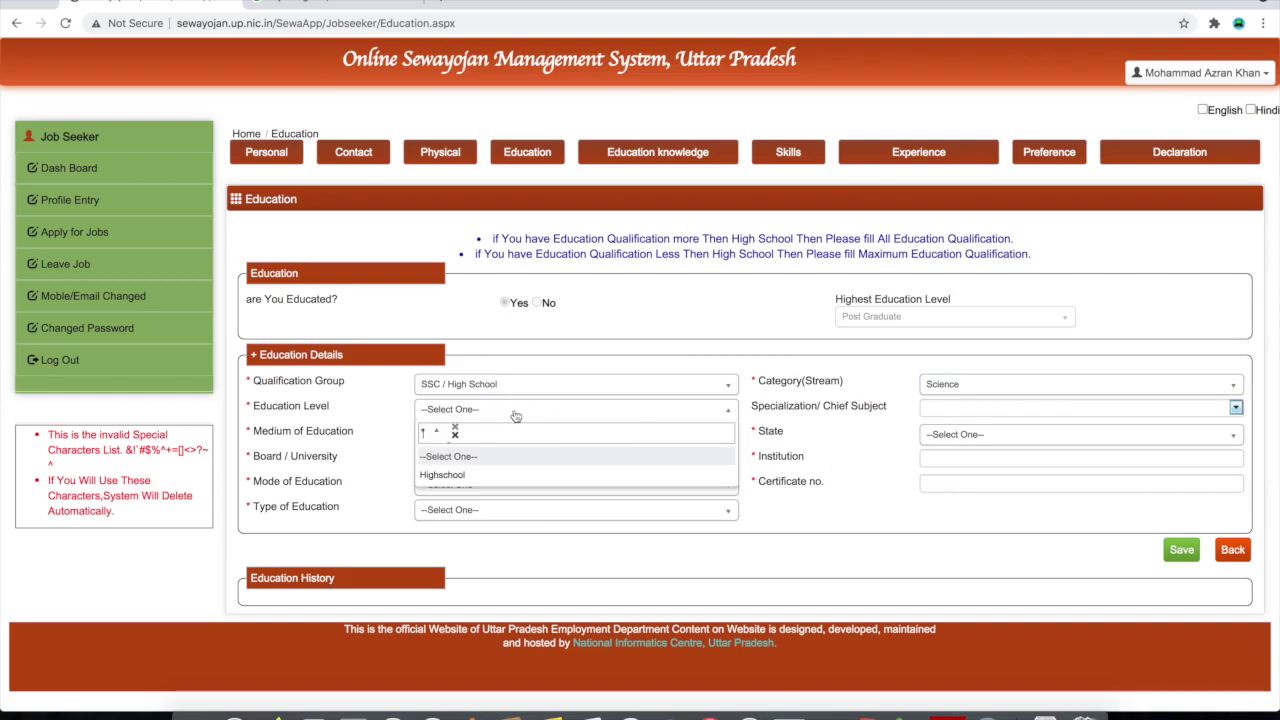
click(475, 477)
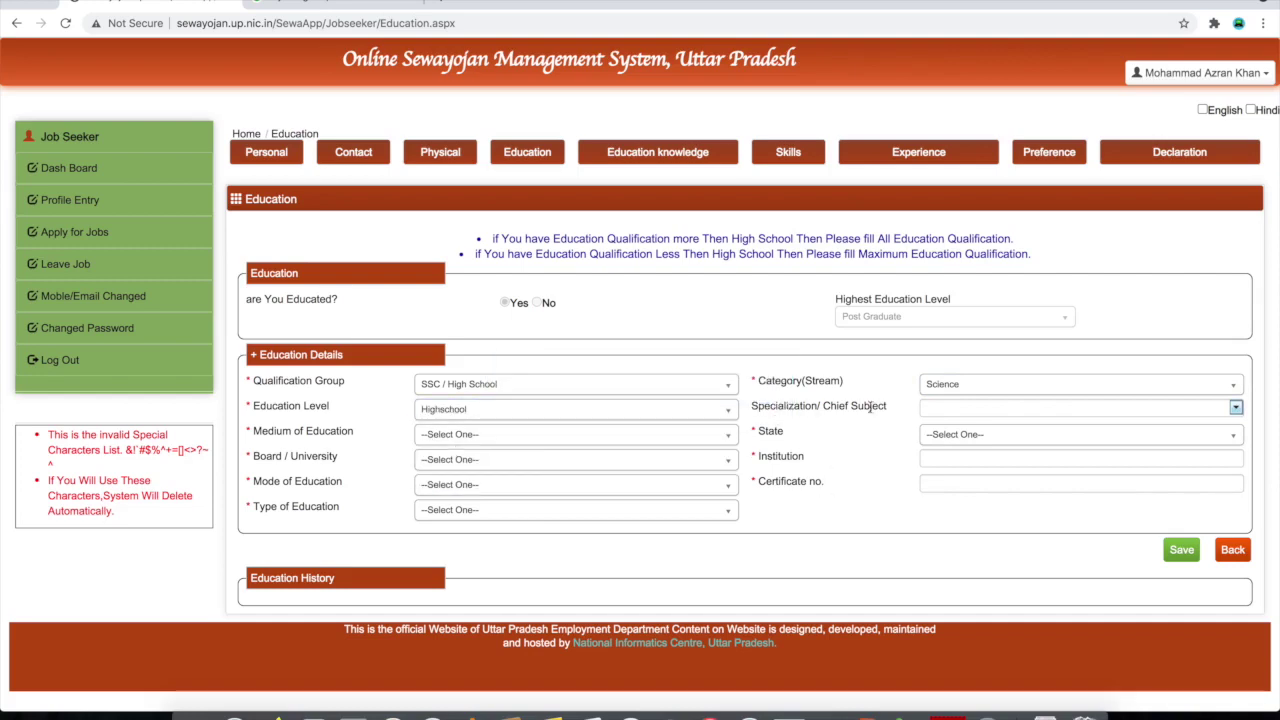
Select Hindi, English, Maths, Science and History as the chief subjects
click(960, 406)
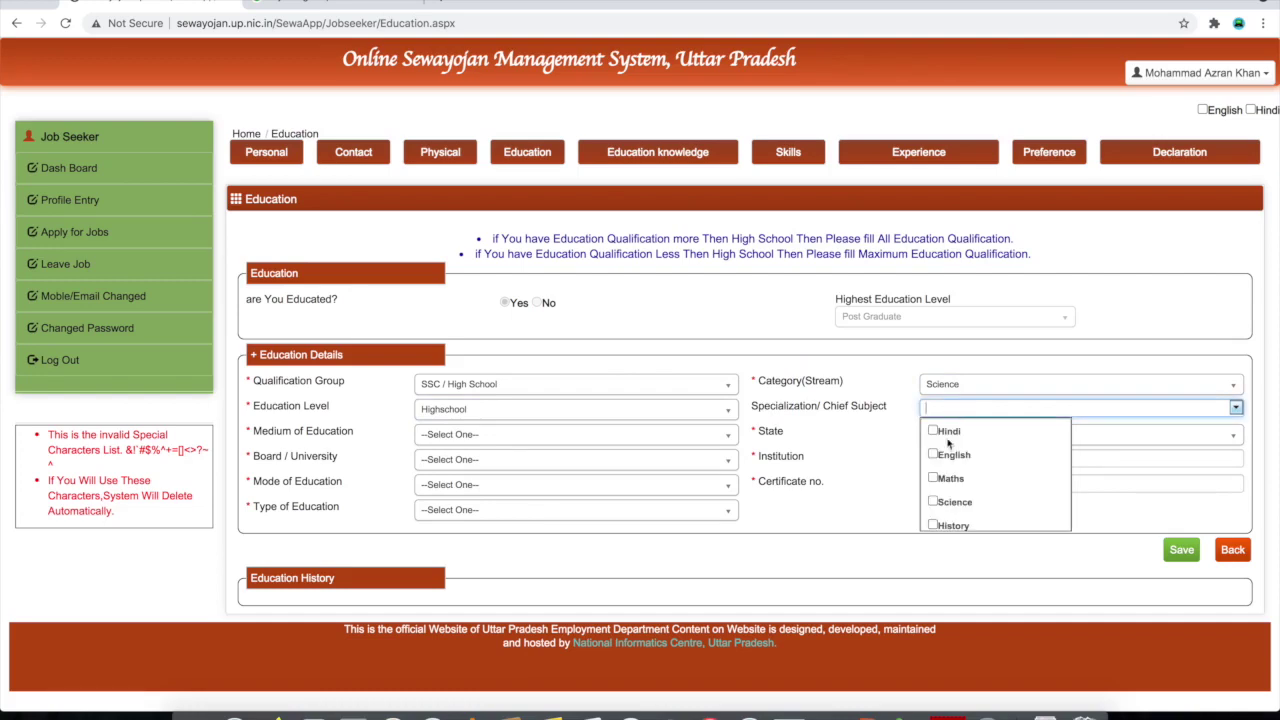
click(933, 432)
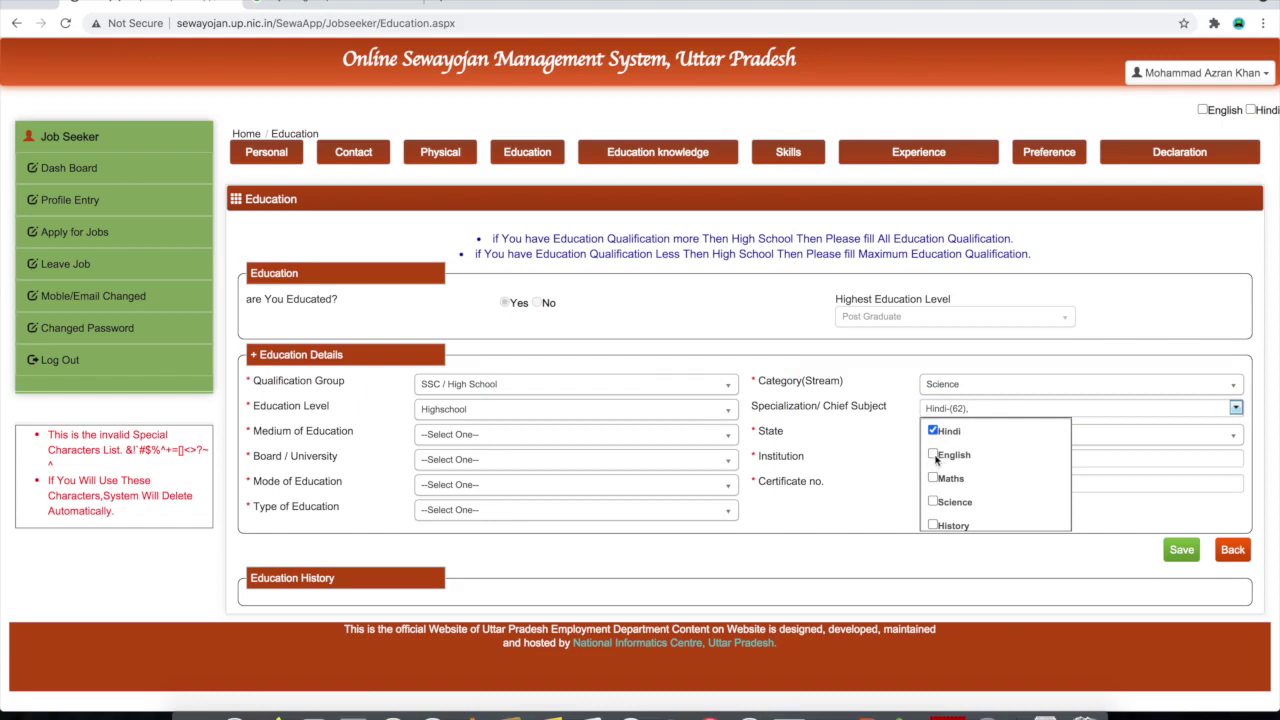
click(934, 455)
click(933, 479)
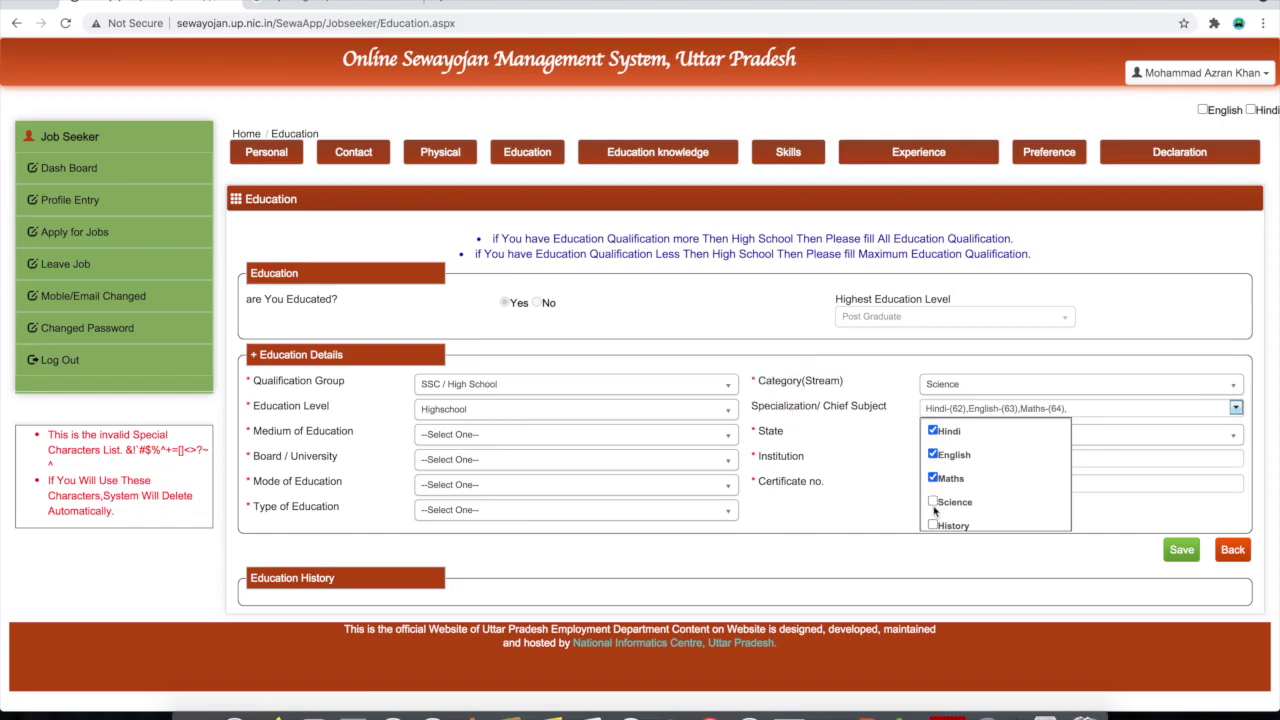
click(934, 502)
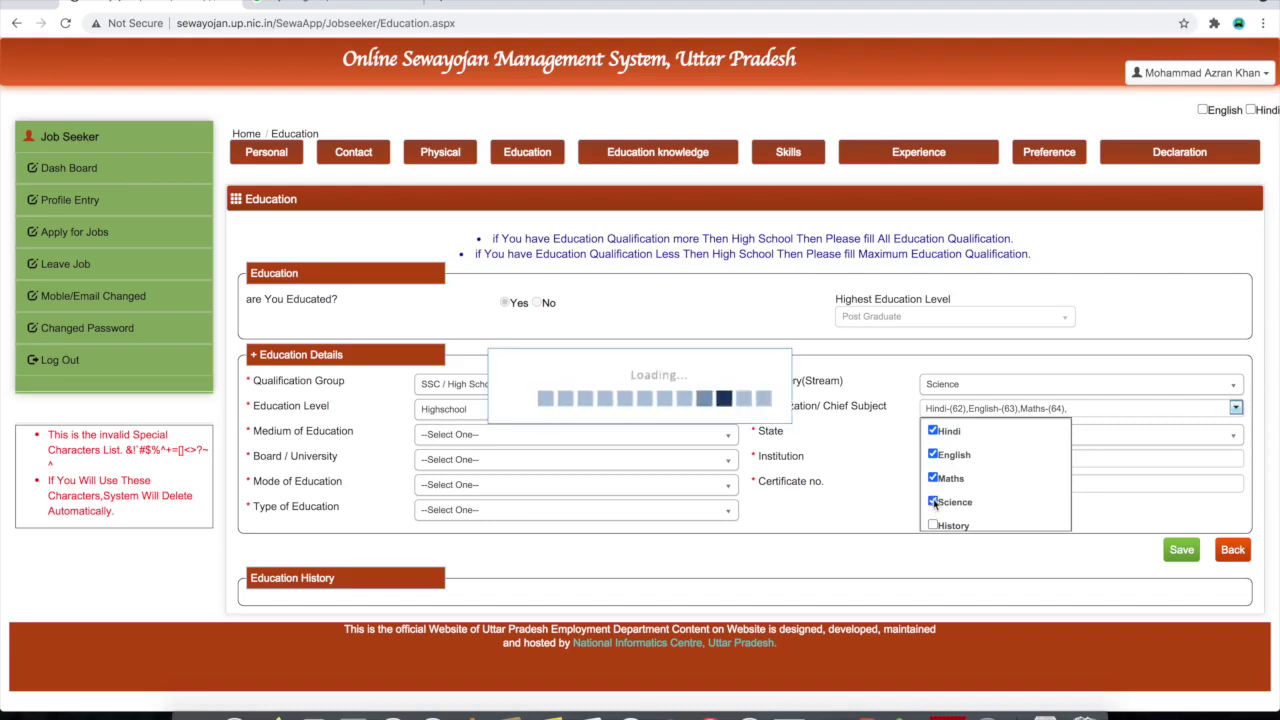
click(933, 526)
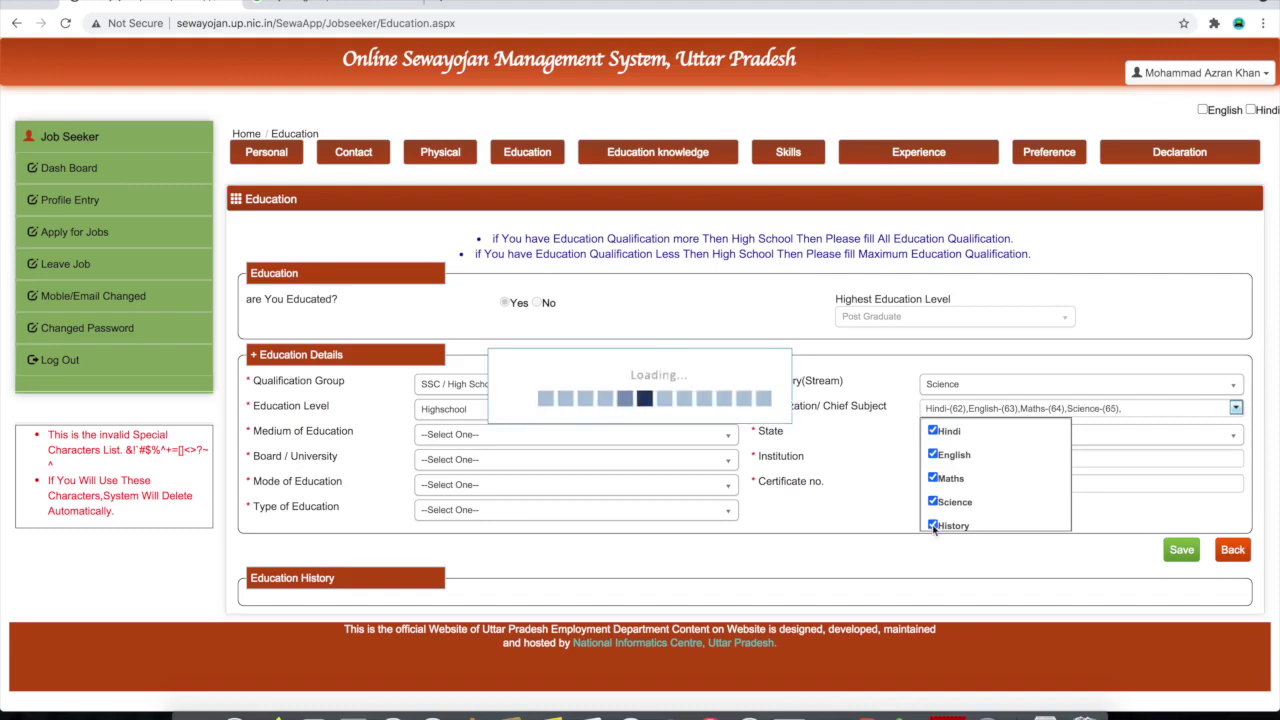
scroll(984, 510, down, 1)
scroll(984, 512, down, 8)
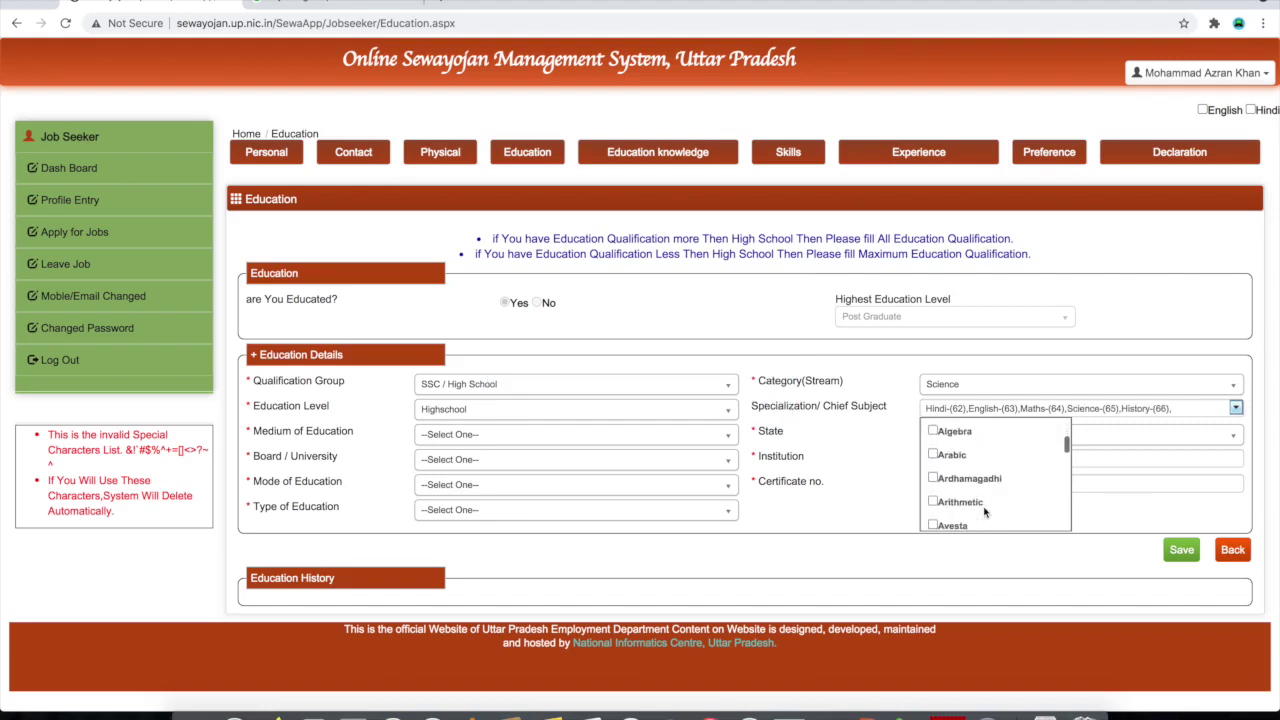
scroll(984, 512, down, 8)
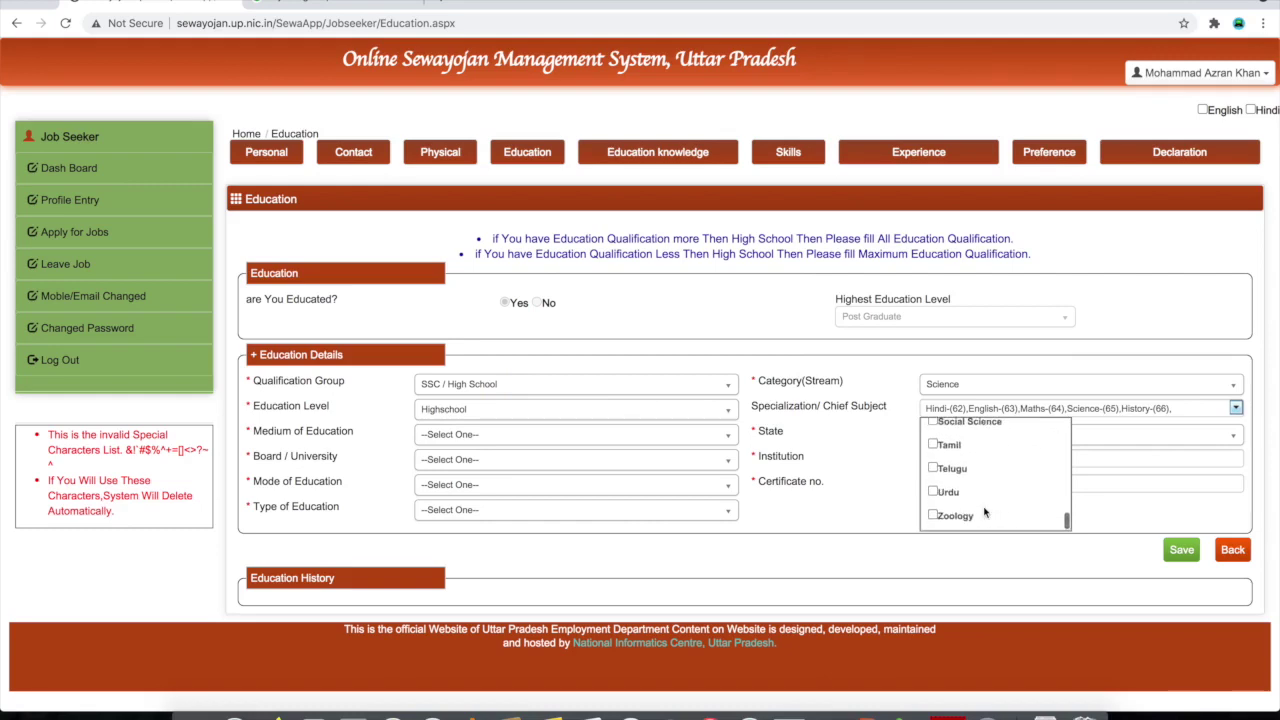
click(847, 515)
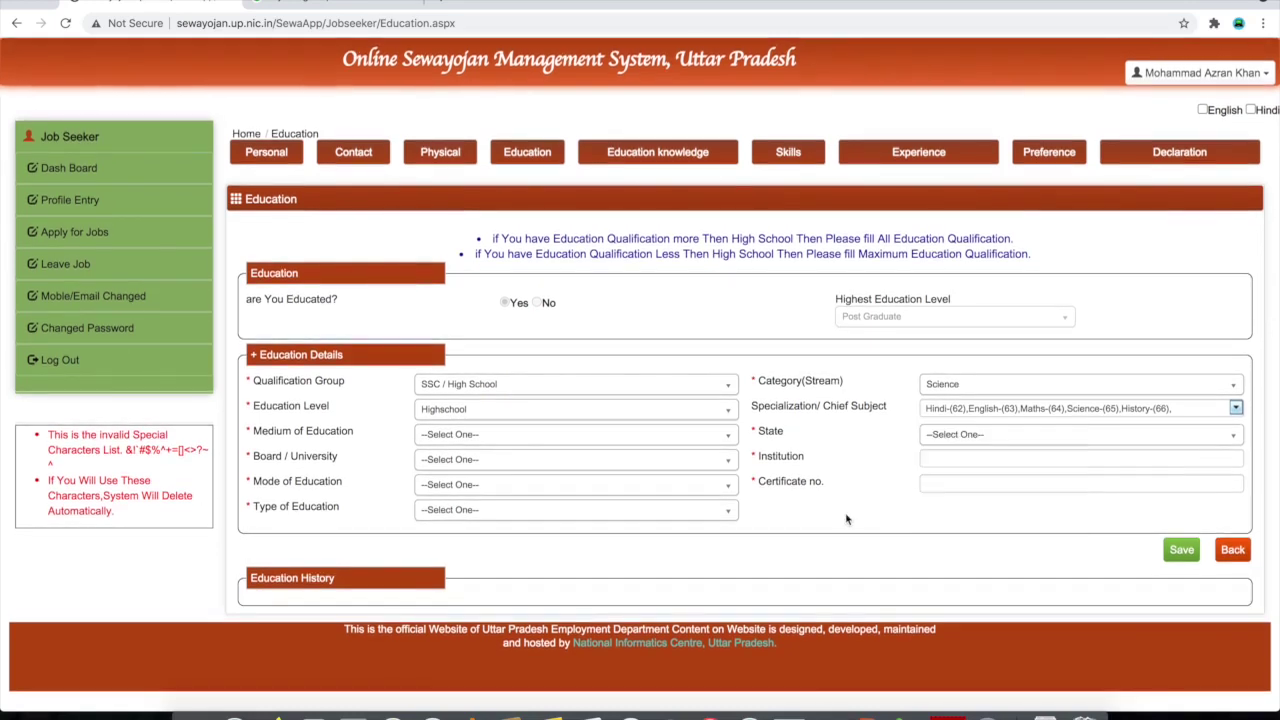
Set English medium, Uttar Pradesh state and Indian Certificate of Secondary Education board
click(517, 441)
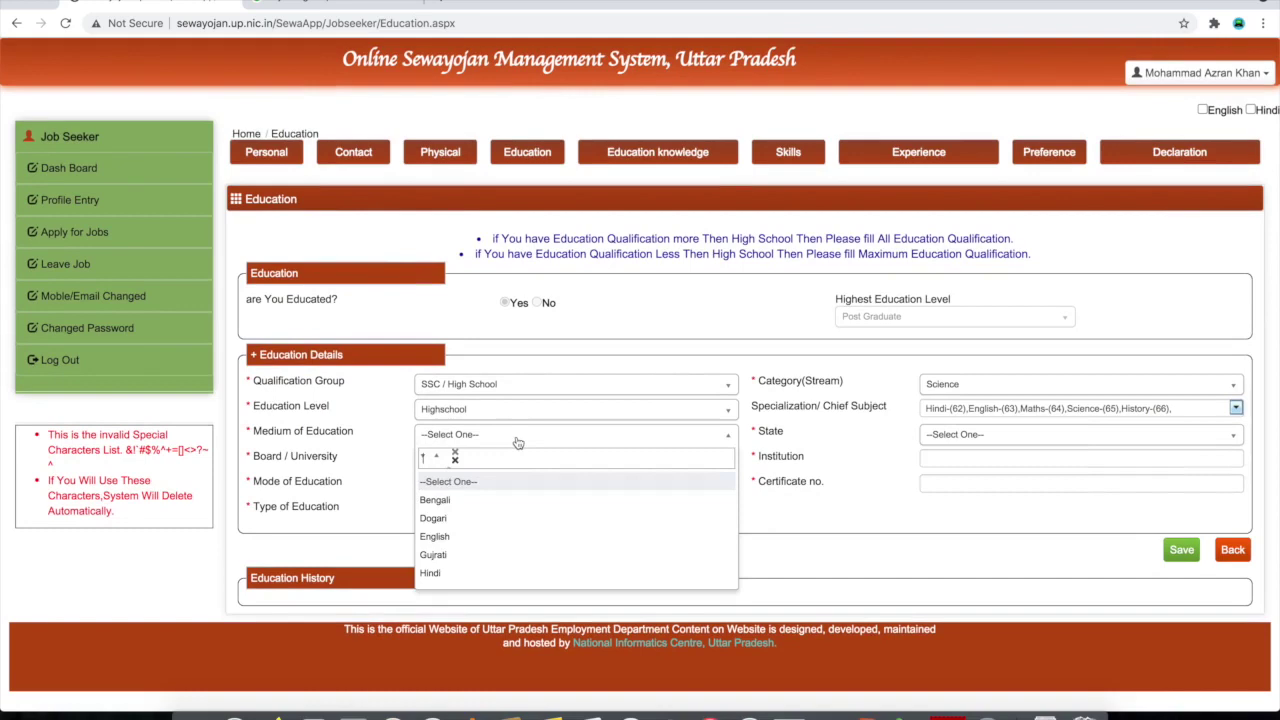
click(500, 540)
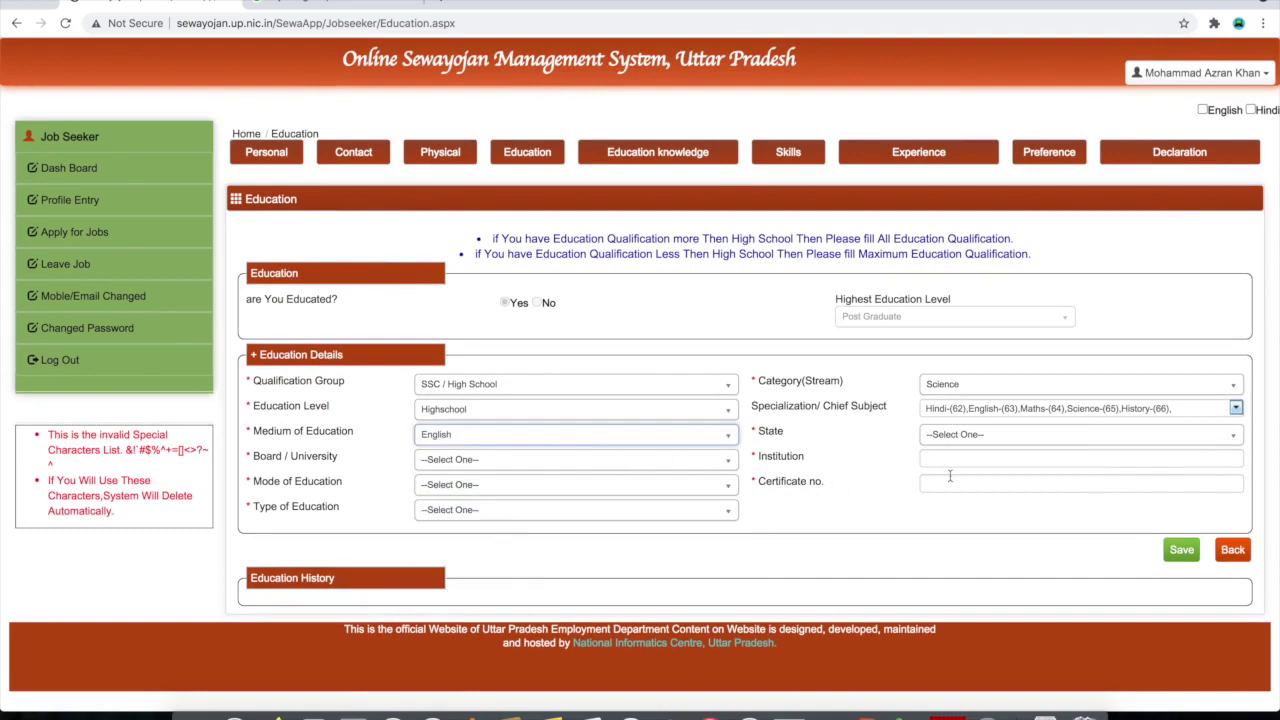
click(1007, 438)
scroll(994, 540, down, 10)
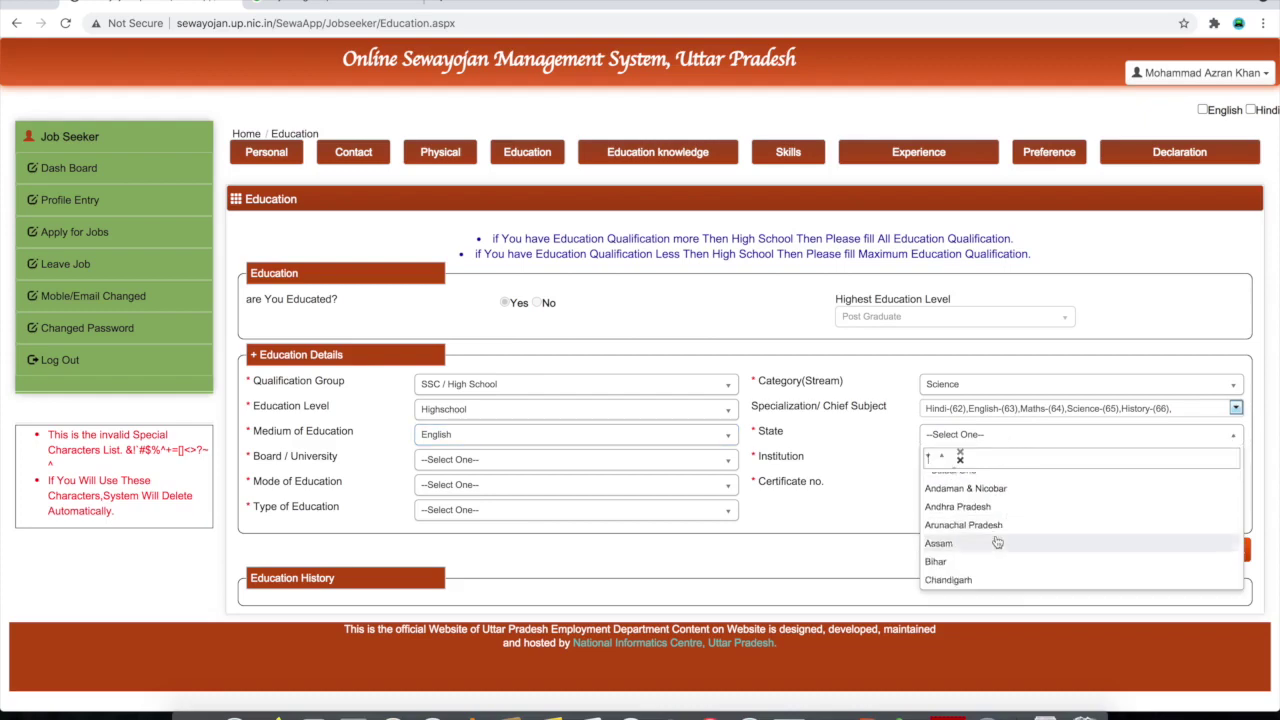
click(985, 540)
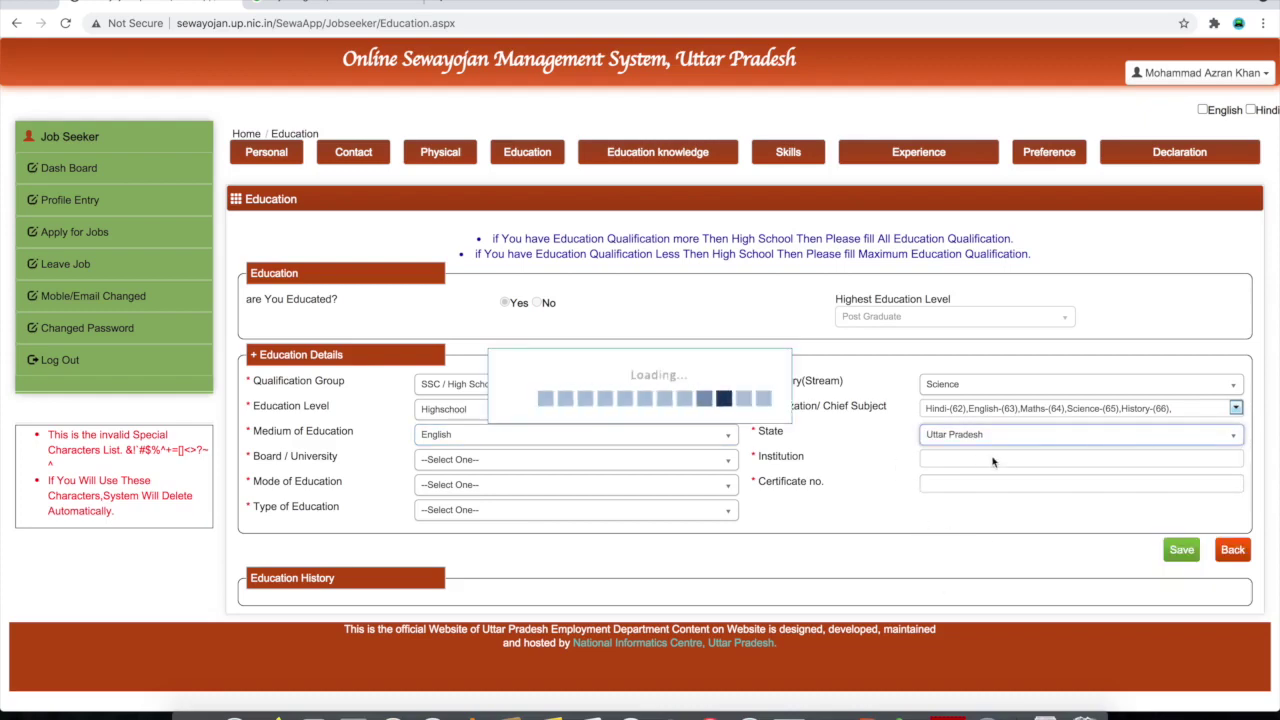
click(574, 460)
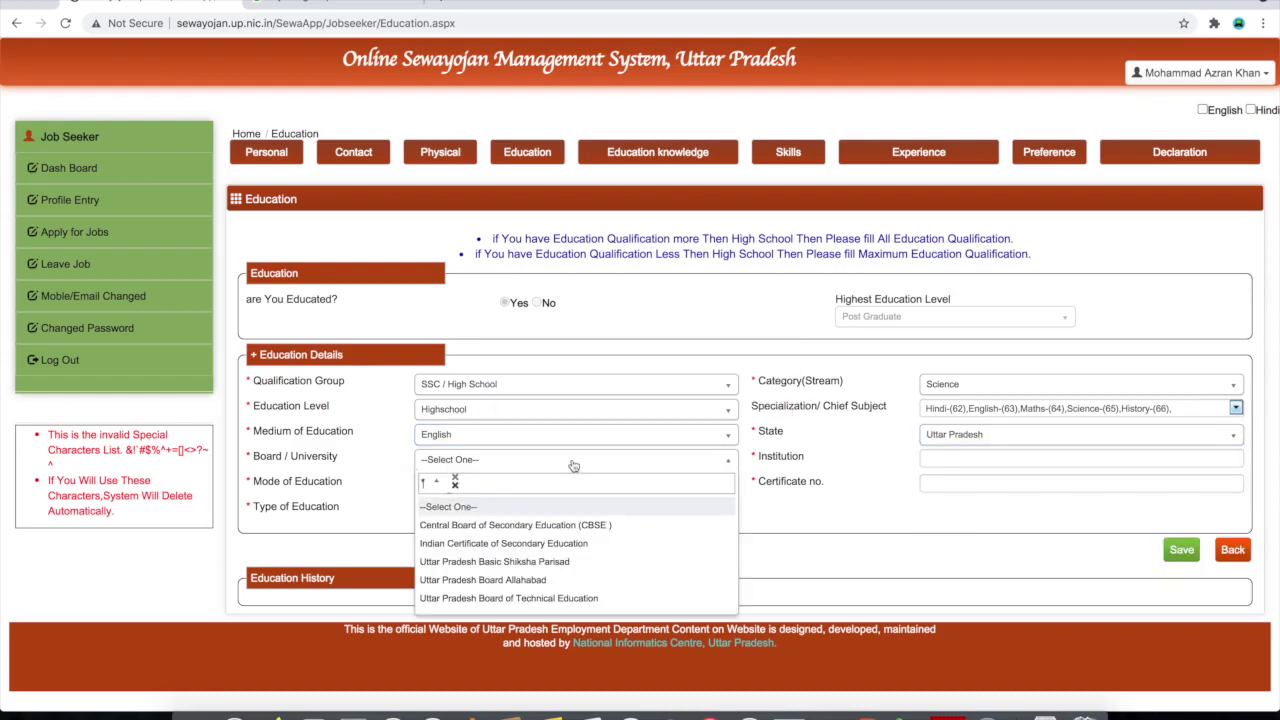
scroll(545, 549, down, 5)
scroll(545, 549, up, 10)
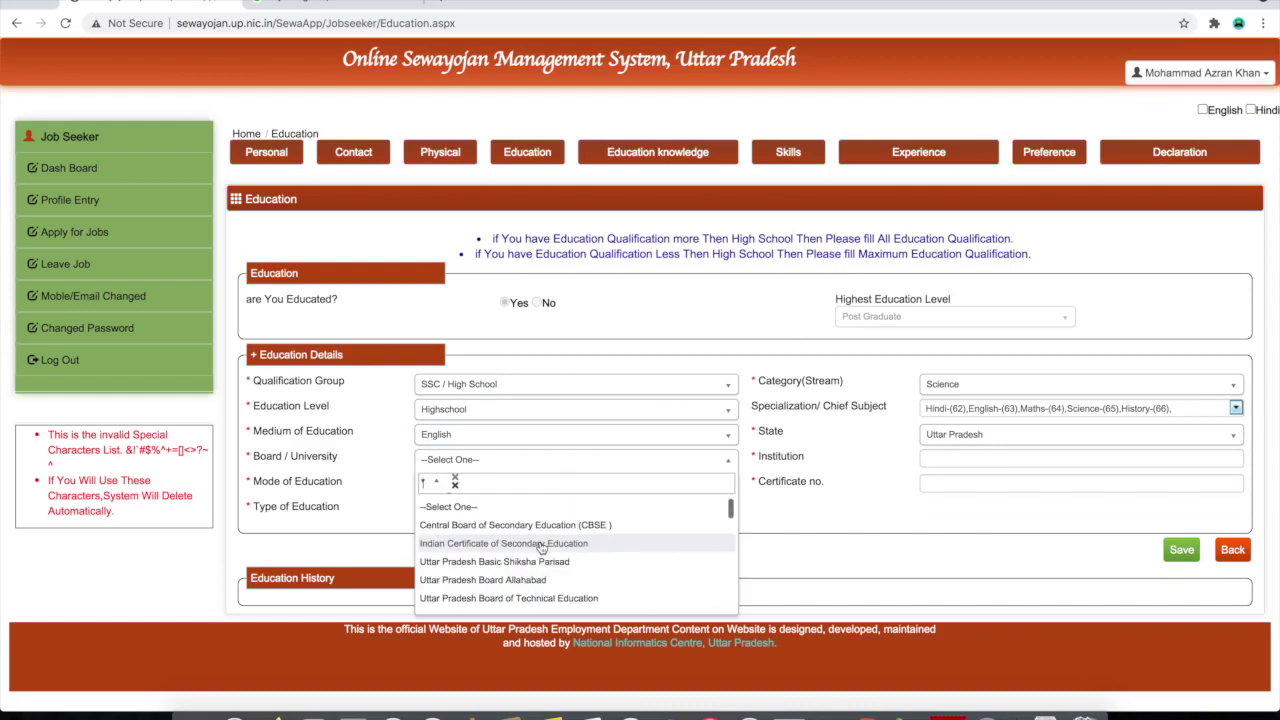
click(549, 548)
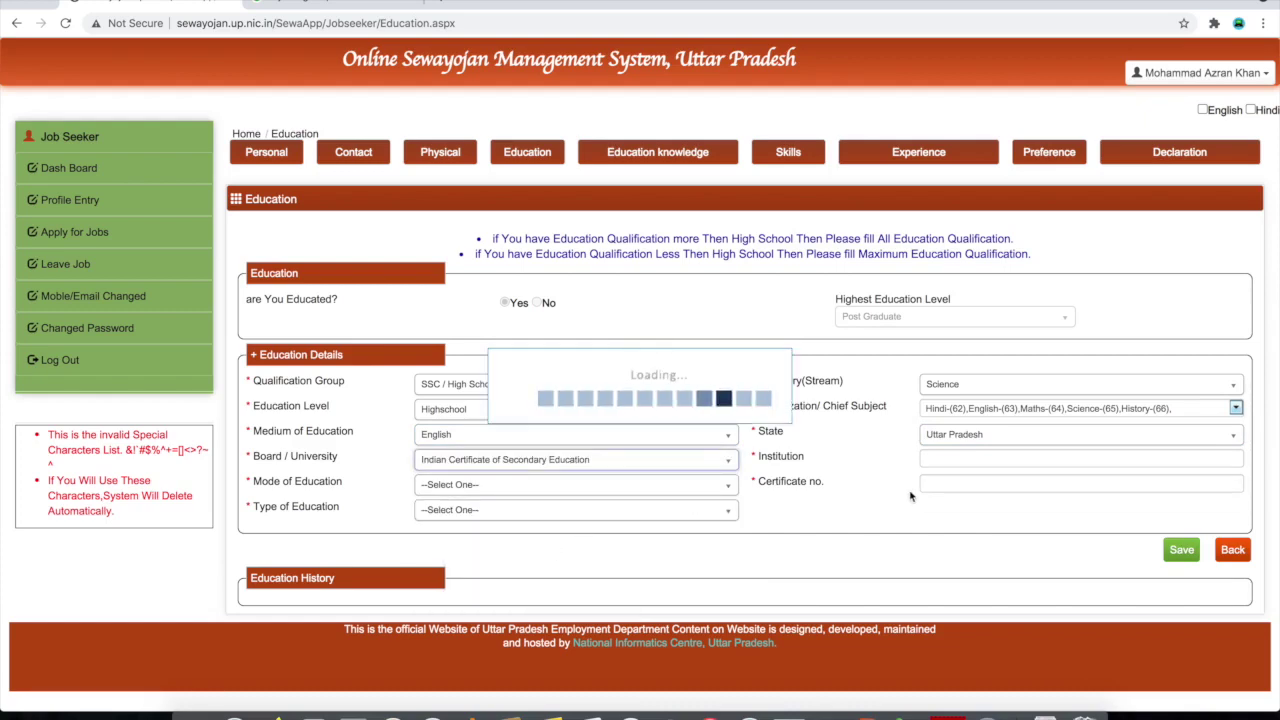
Enter the institution name and certificate number, with Full Time mode and Complete type
click(963, 461)
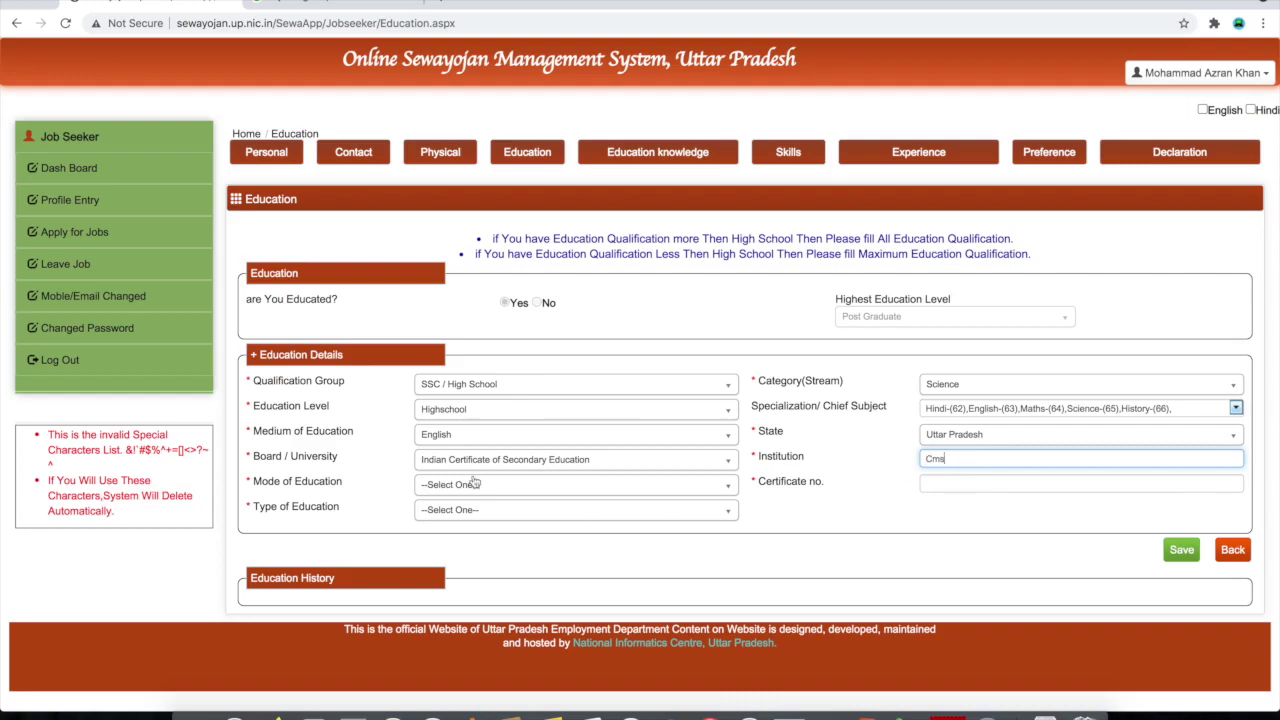
click(511, 489)
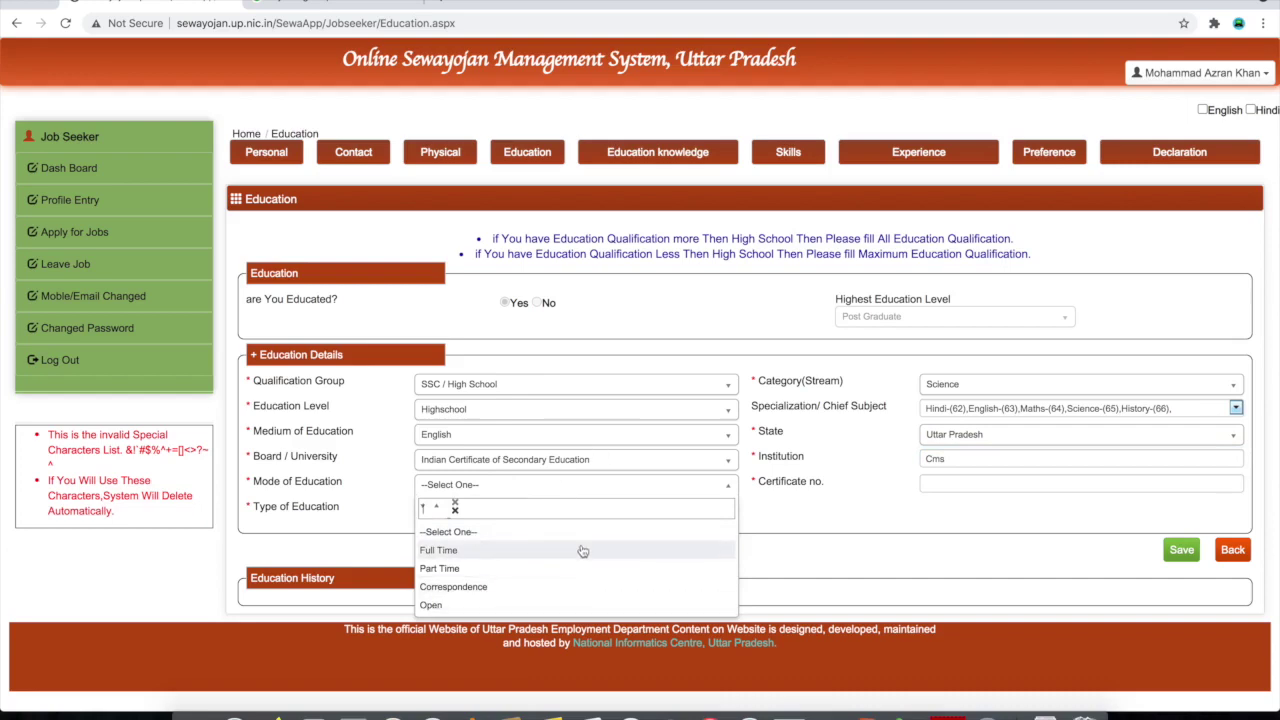
click(484, 551)
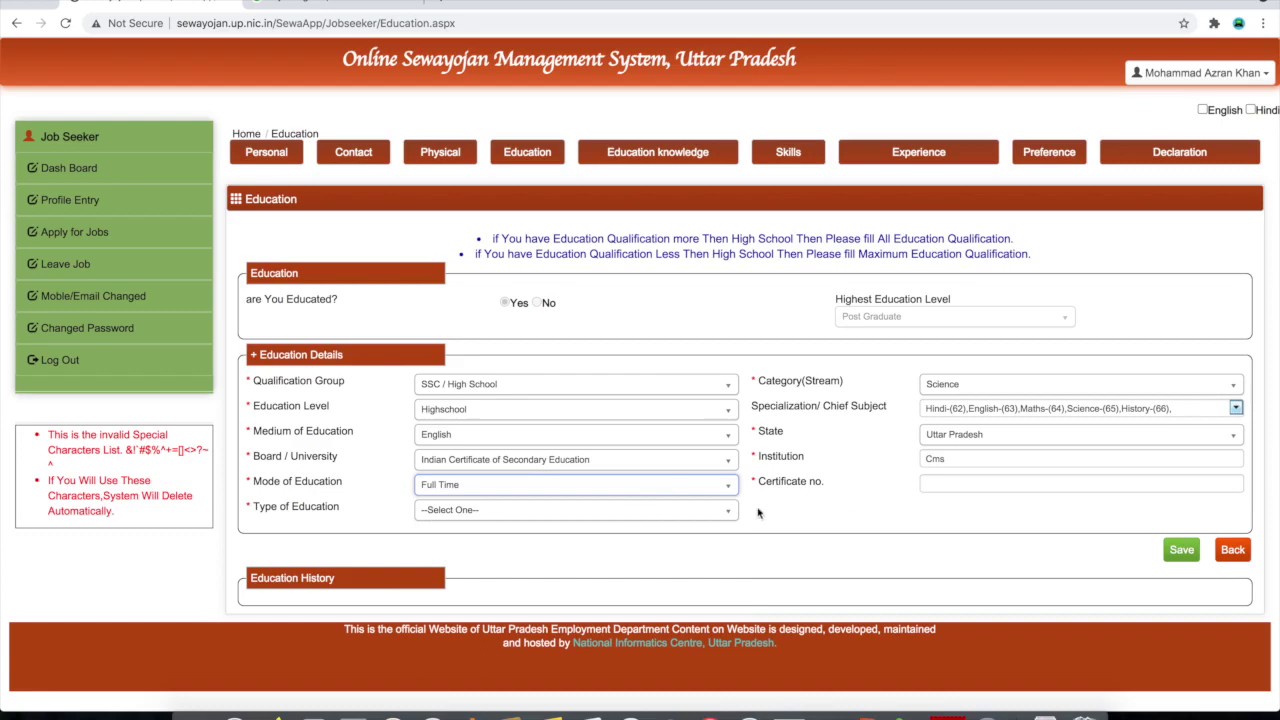
click(980, 483)
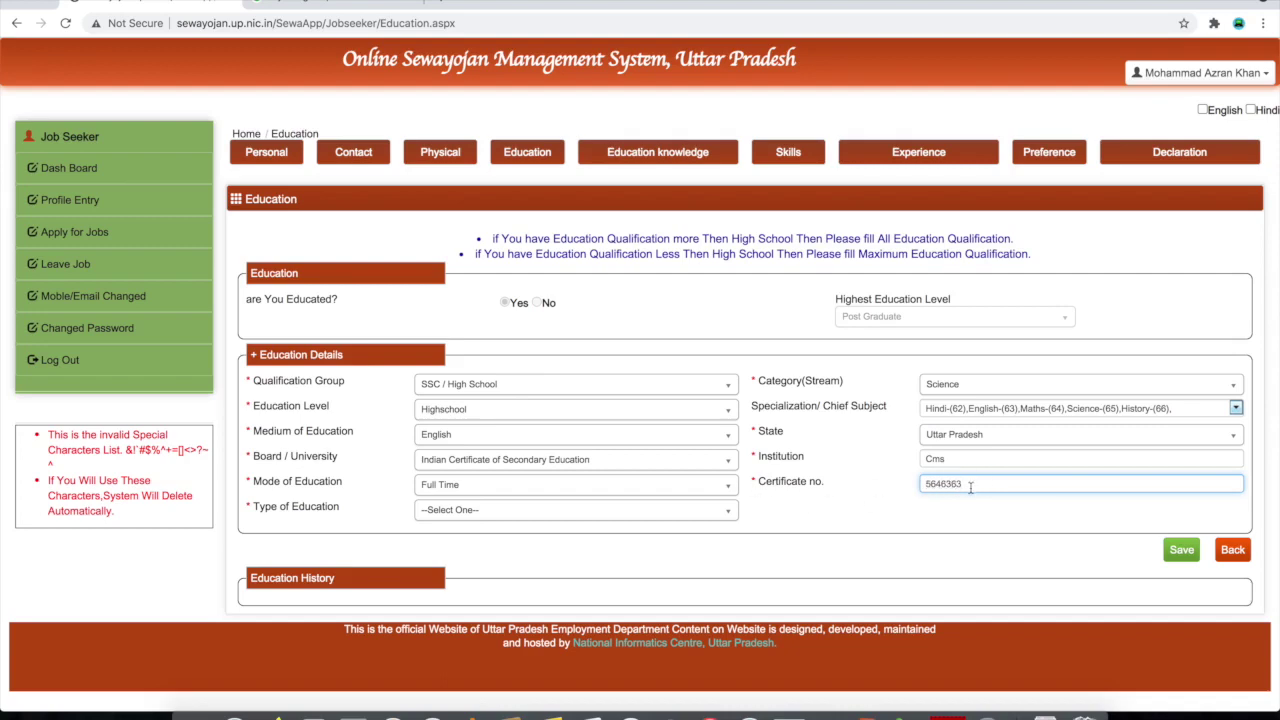
click(486, 513)
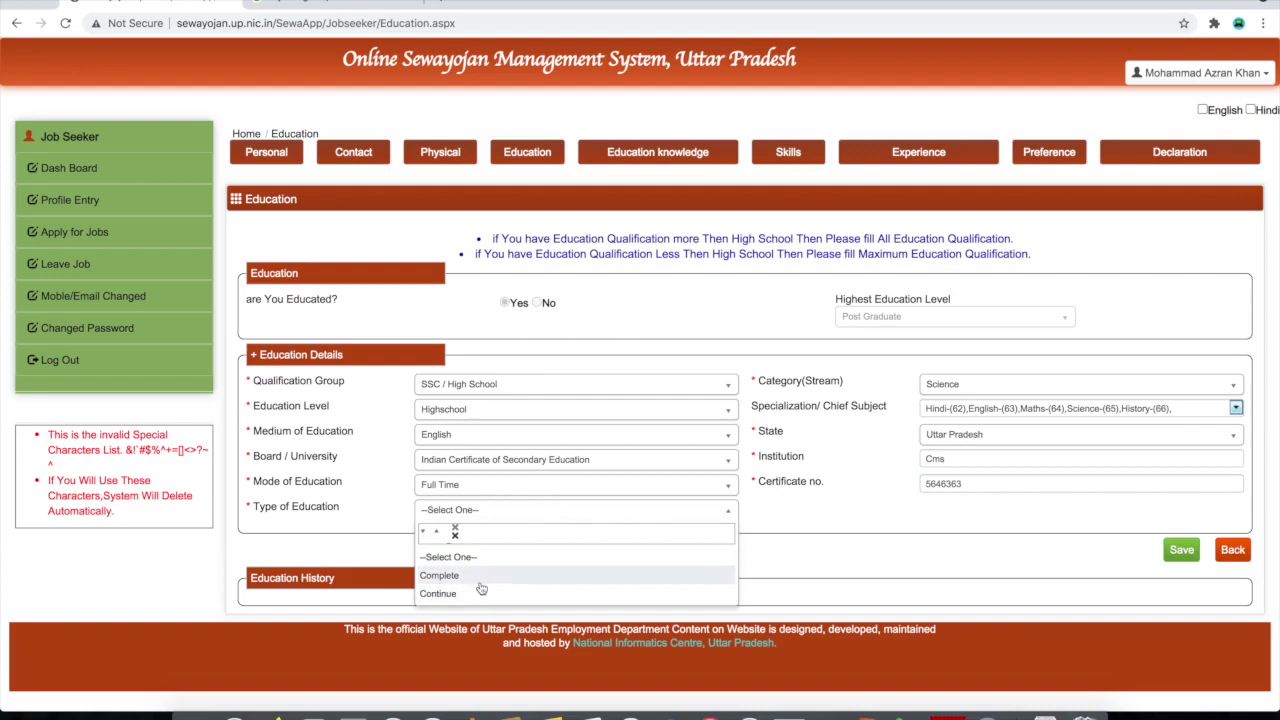
click(481, 578)
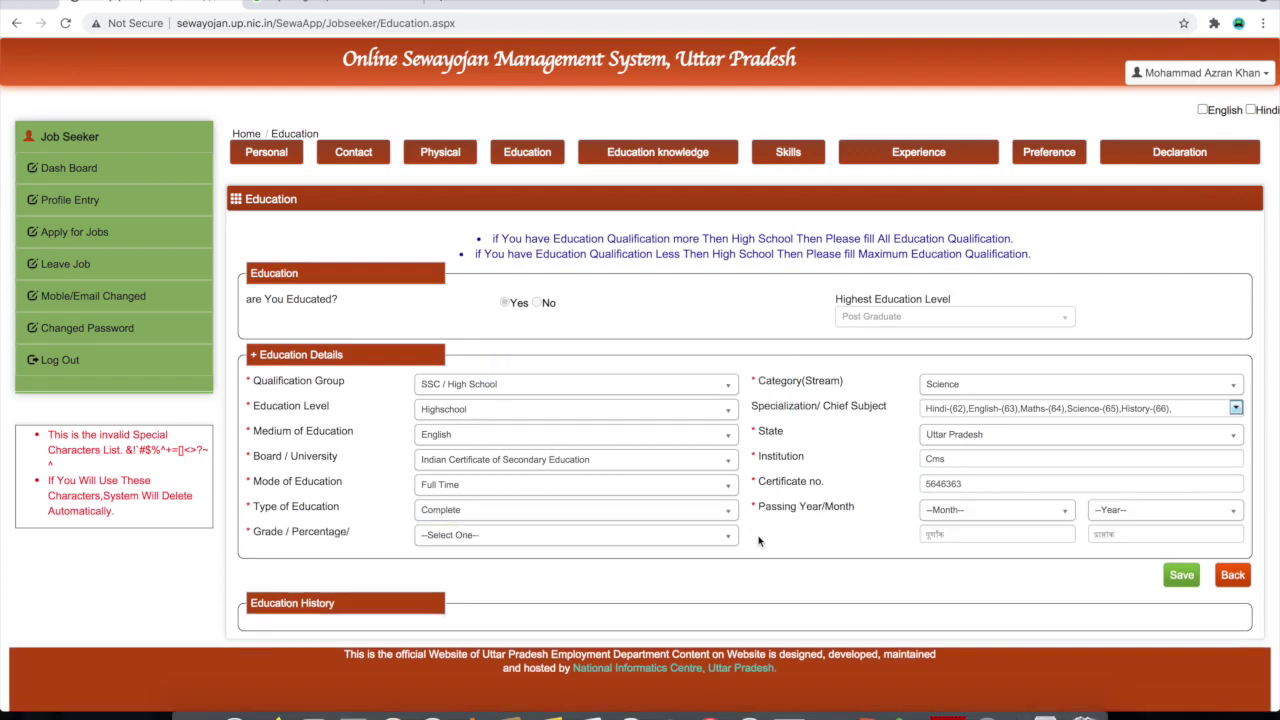
Set the passing month to February and passing year to 2006
click(1000, 519)
scroll(972, 600, down, 2)
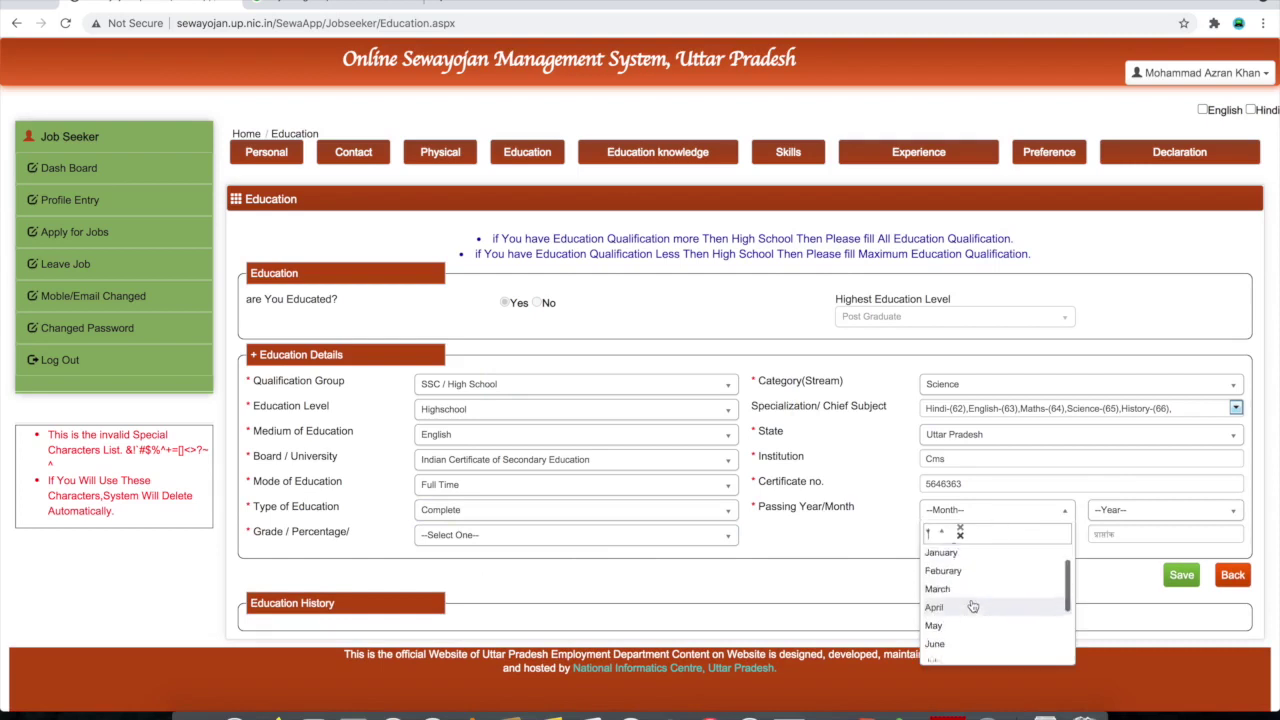
scroll(972, 606, up, 3)
click(975, 598)
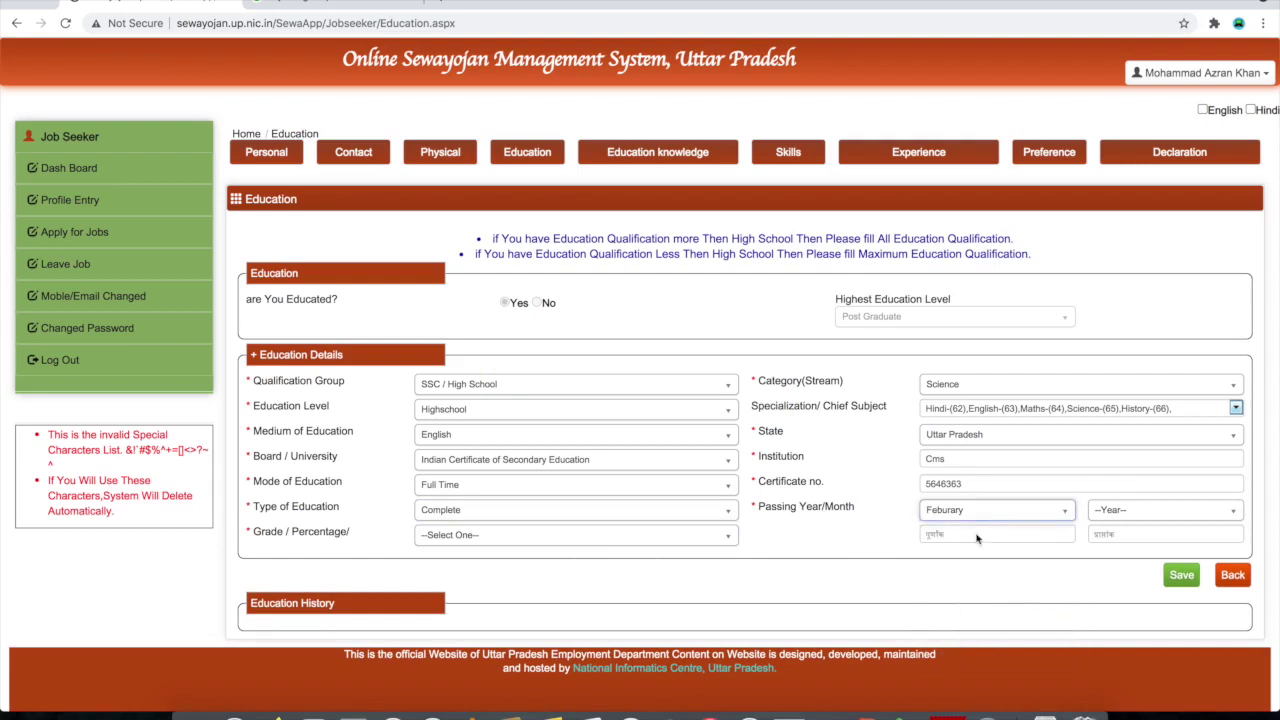
click(1120, 520)
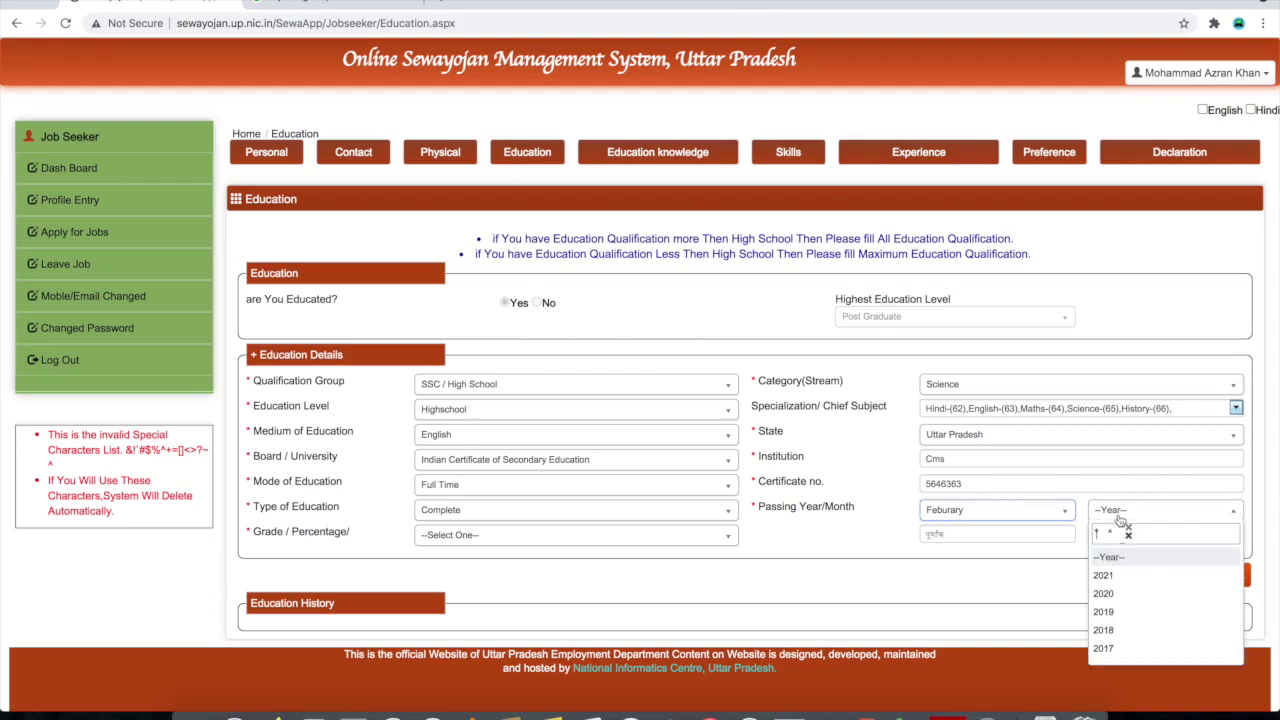
scroll(1120, 593, down, 3)
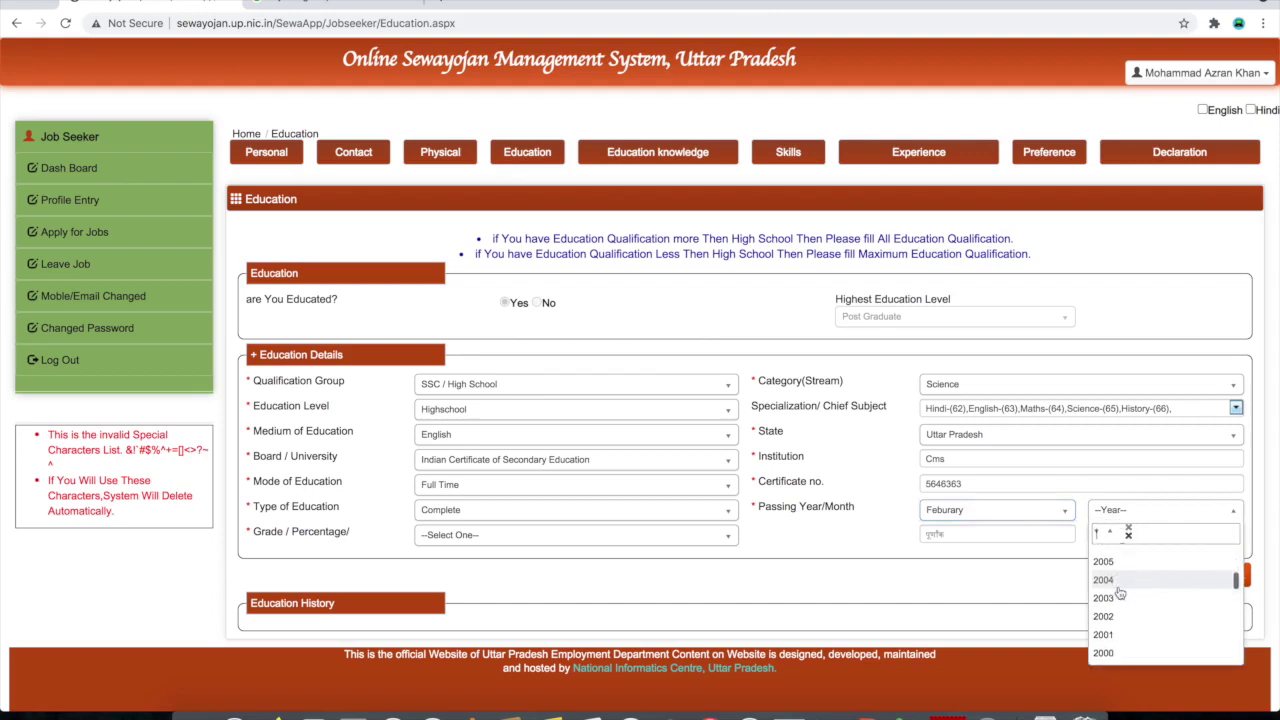
click(1120, 593)
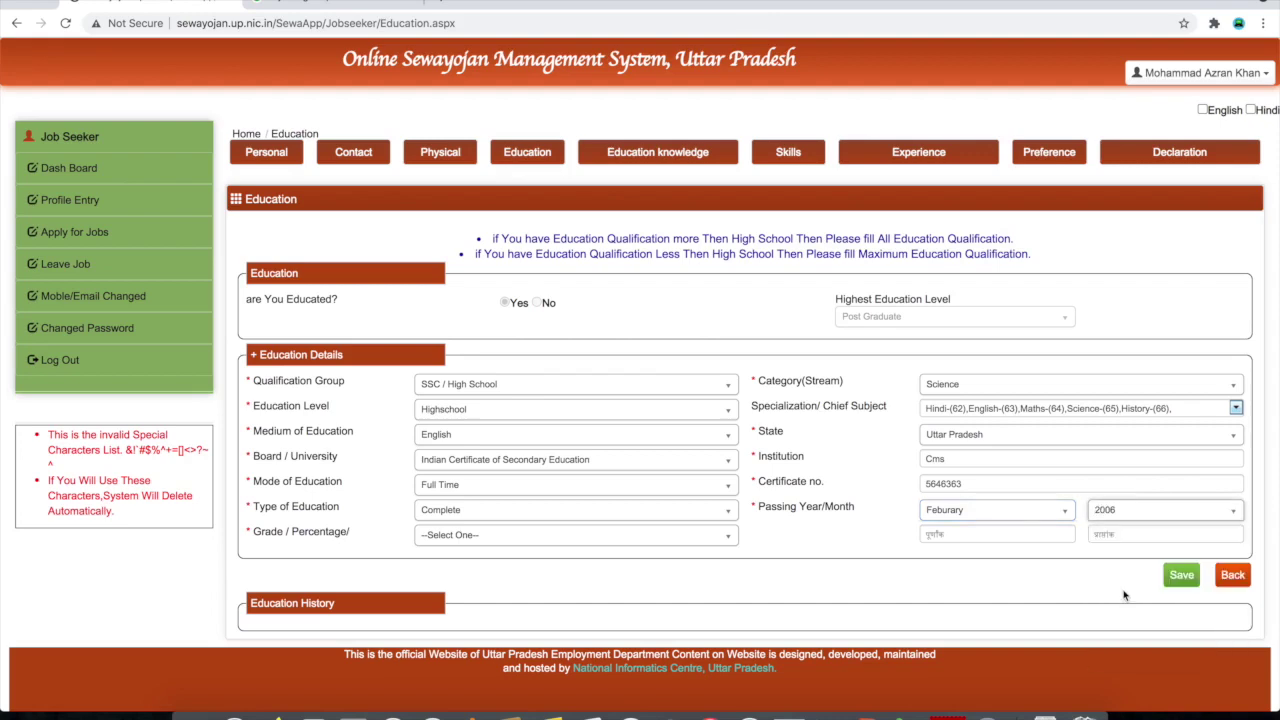
Enter 600 total and 500 obtained marks as Percentage, then save the Highschool record
click(960, 534)
text(600)
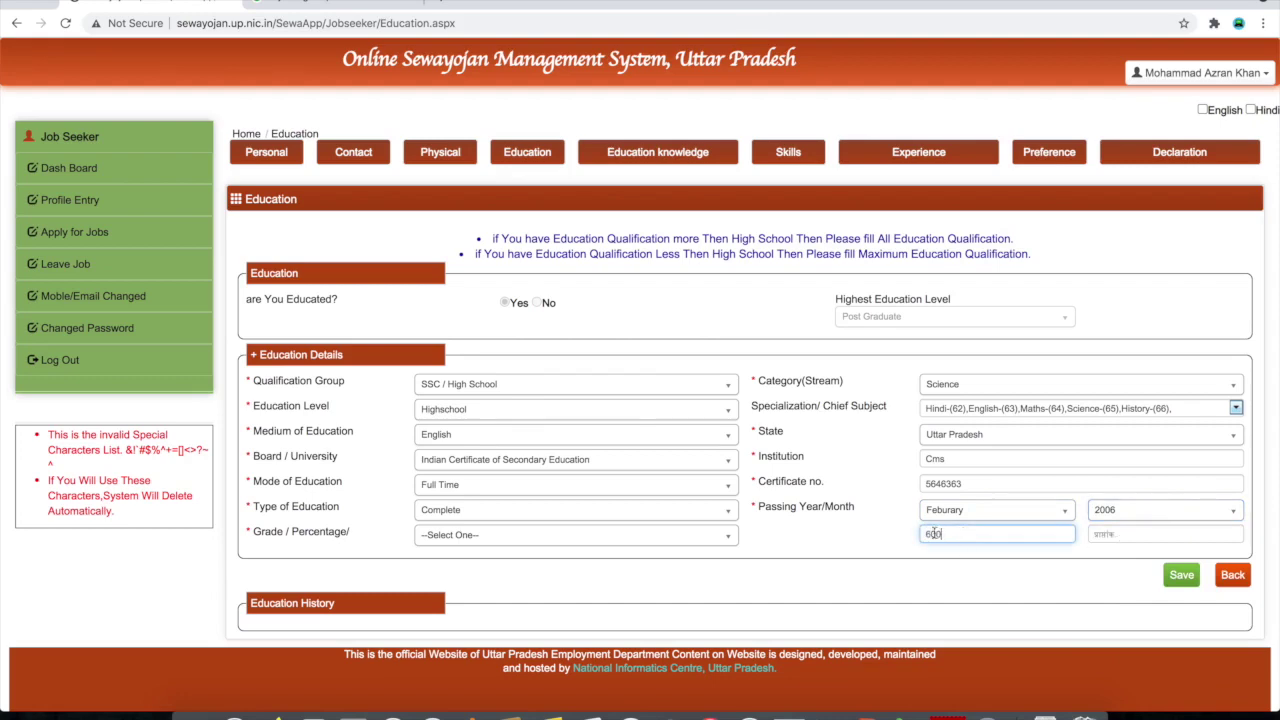
click(1100, 535)
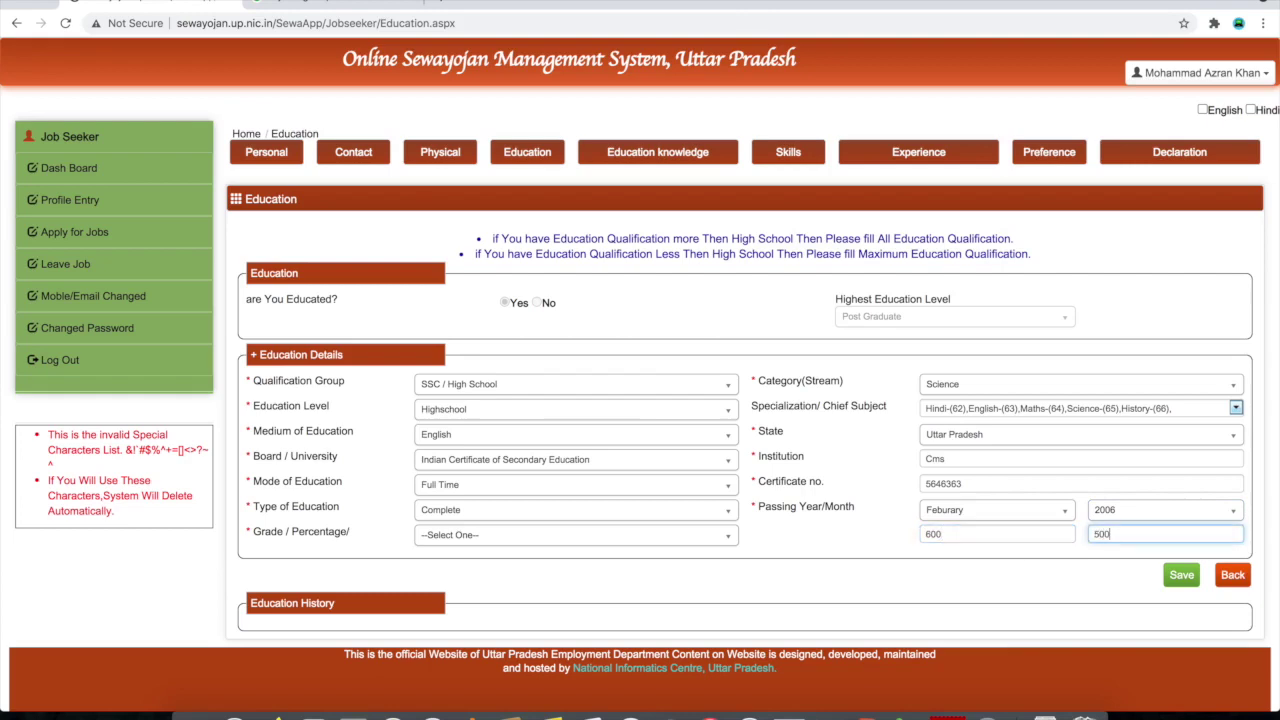
click(472, 538)
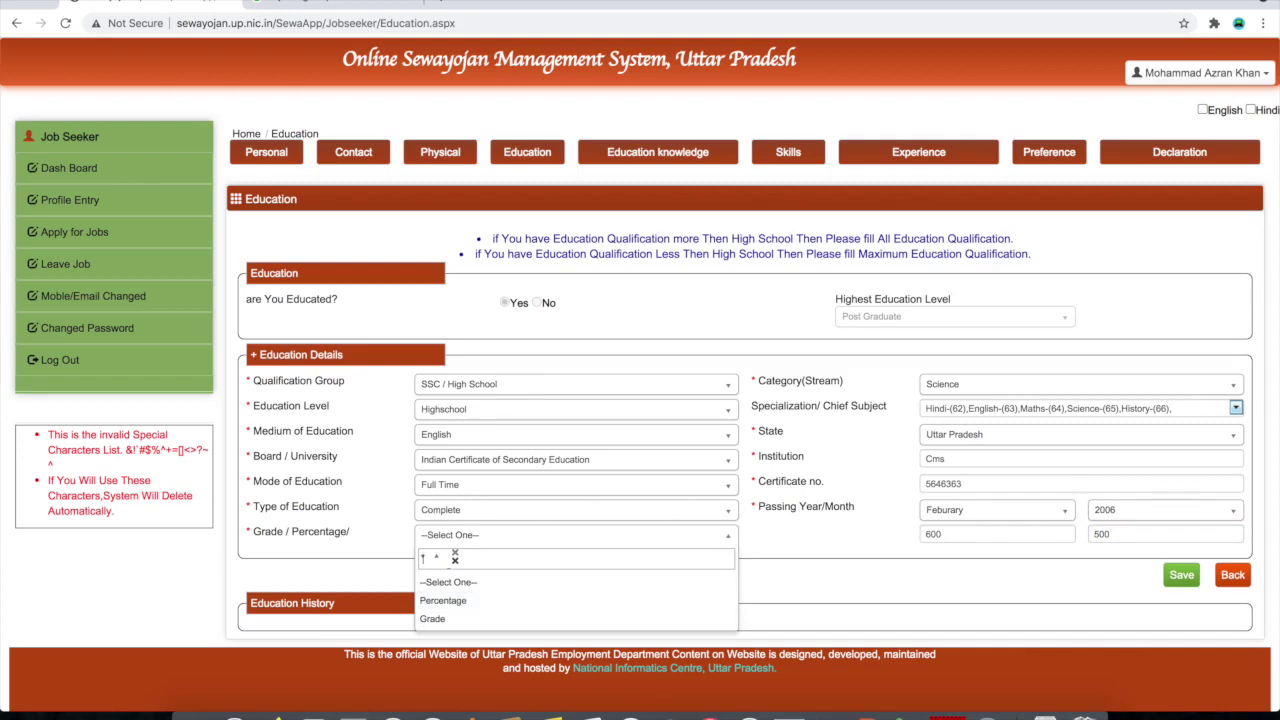
click(519, 602)
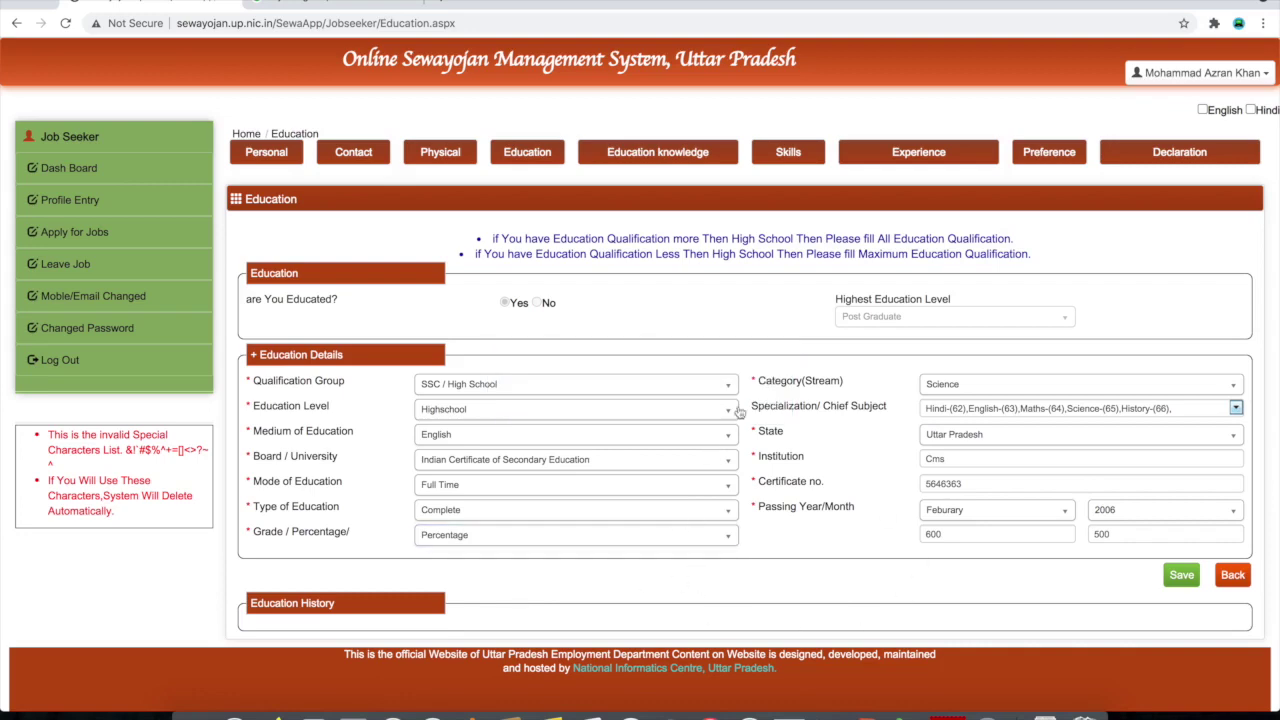
click(1182, 577)
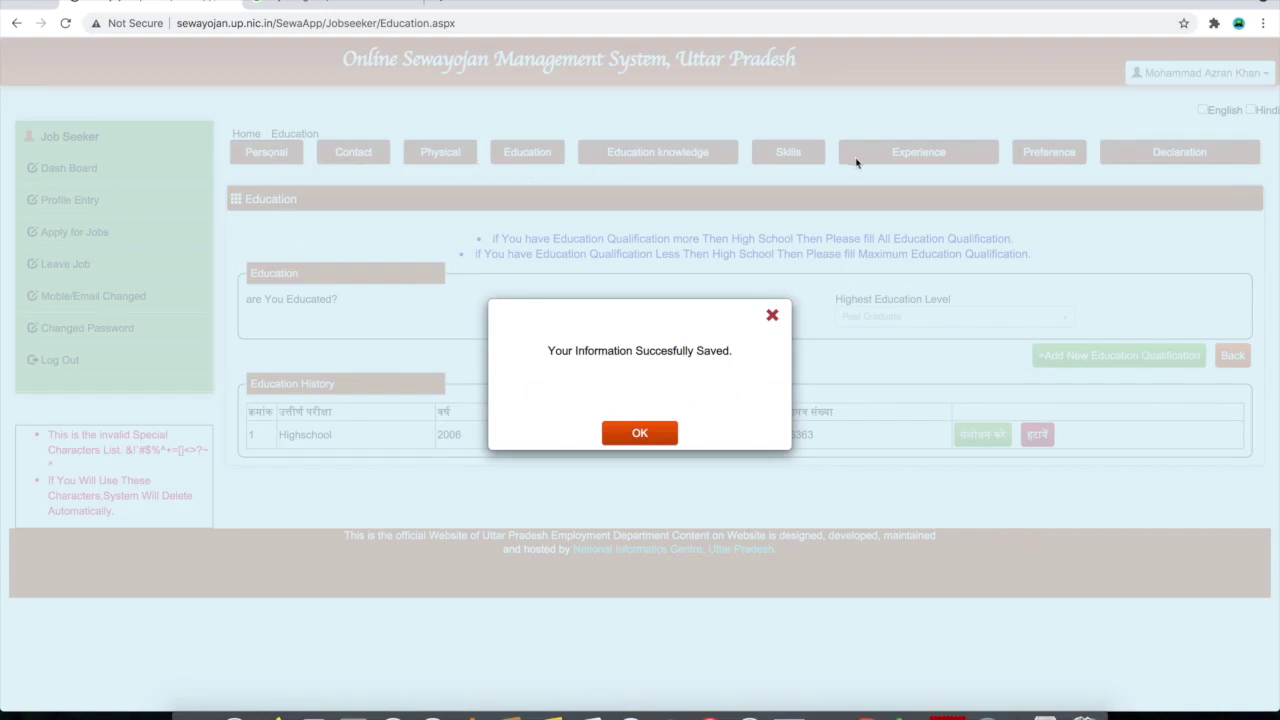
click(643, 441)
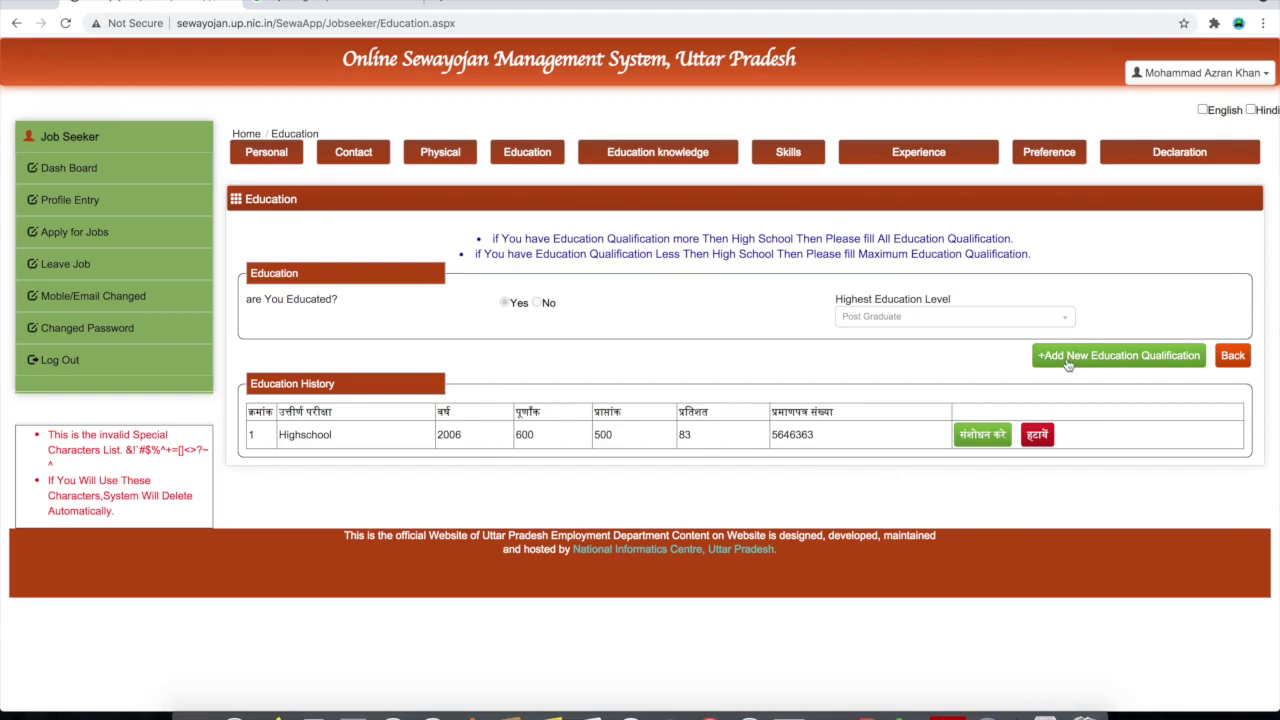
Open another blank qualification form and scroll the Education page back to its summary
click(1145, 358)
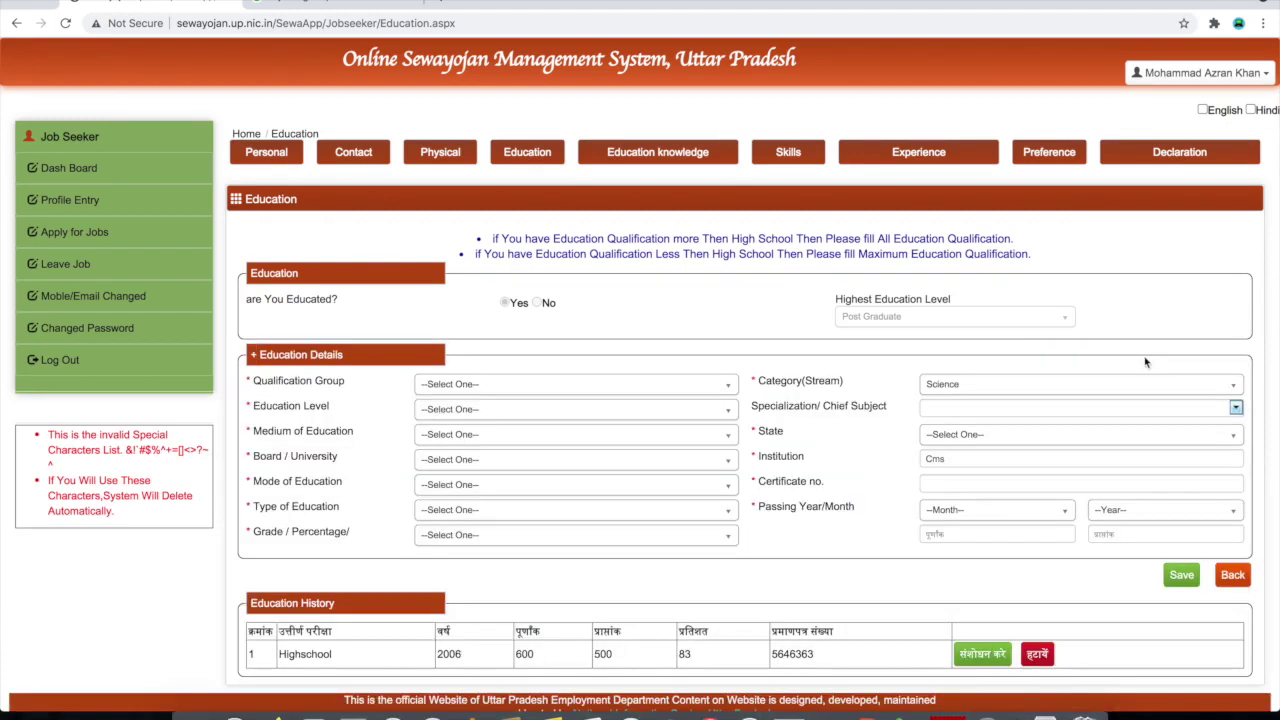
scroll(673, 550, down, 1)
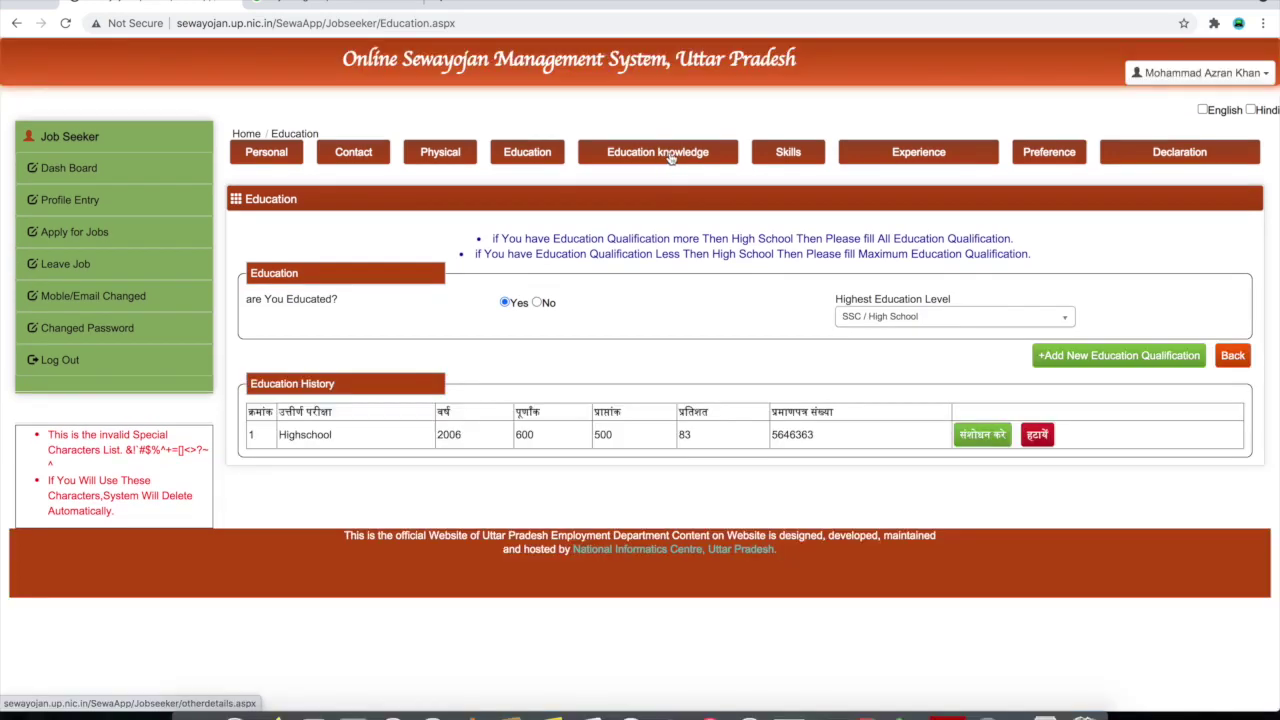
On the language knowledge page, choose Hindi as the language
click(670, 160)
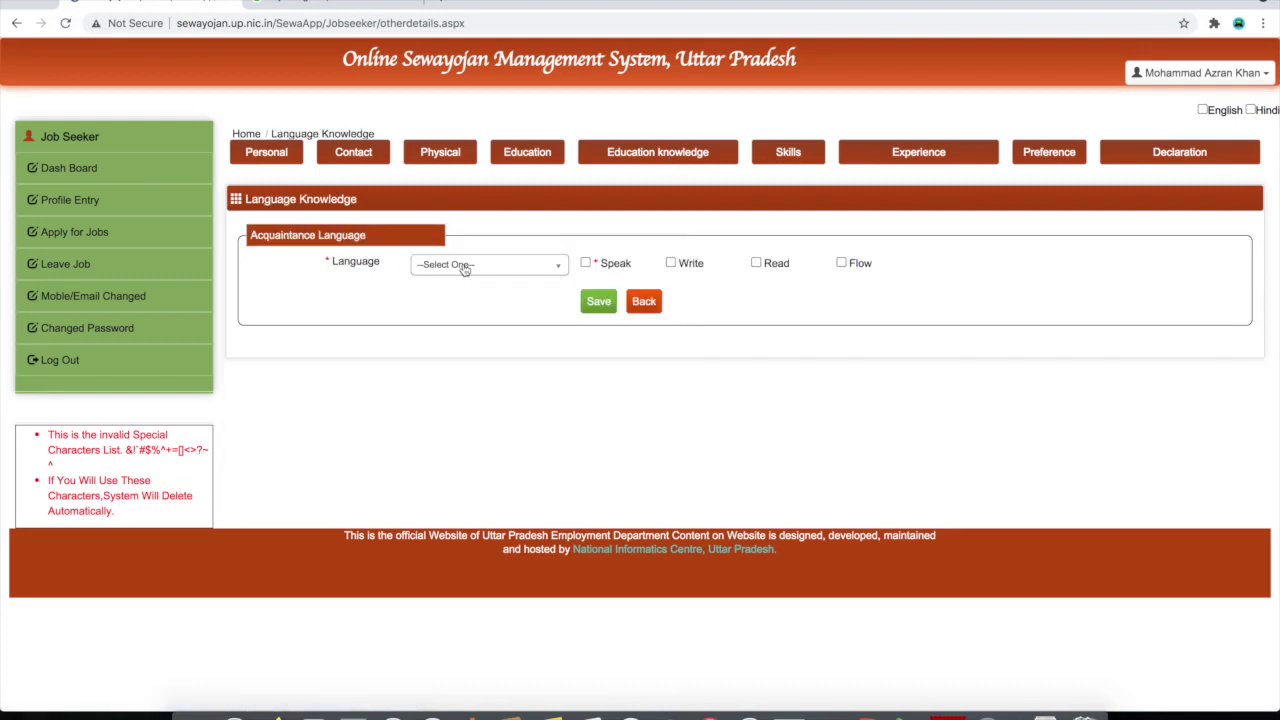
click(462, 268)
scroll(476, 368, down, 2)
scroll(476, 370, down, 3)
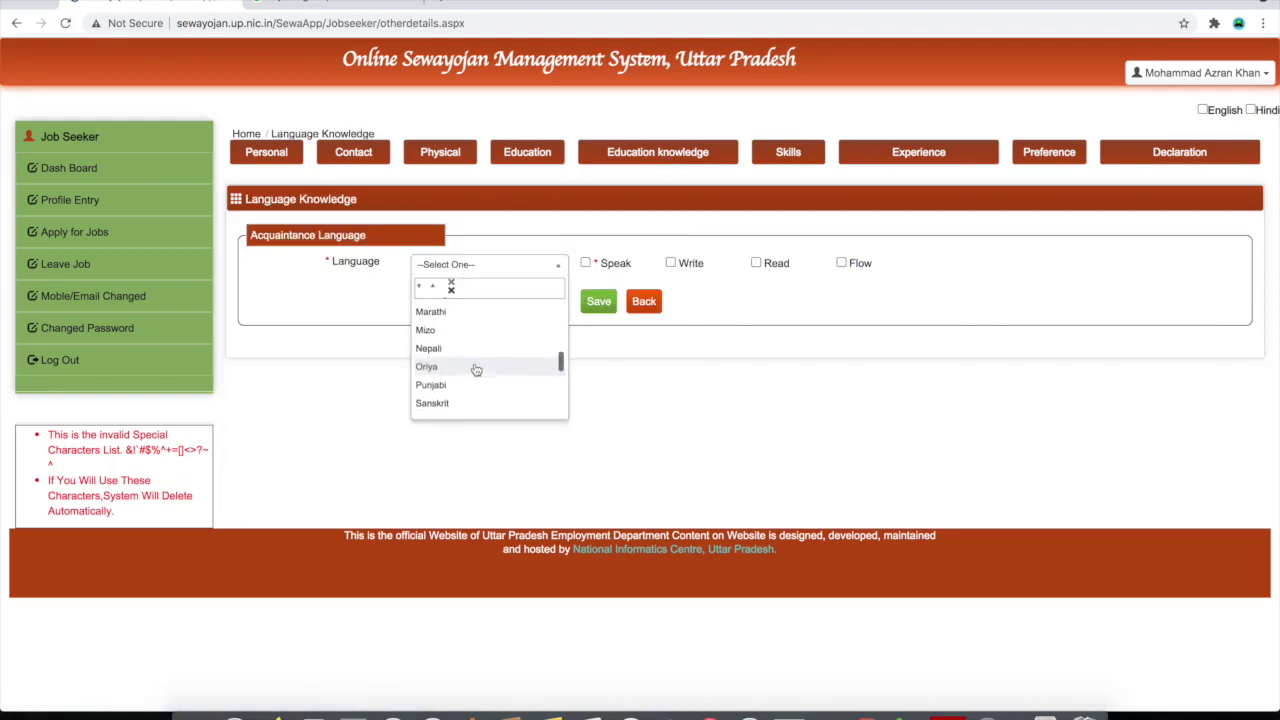
scroll(476, 370, down, 2)
scroll(476, 370, up, 4)
scroll(476, 370, down, 5)
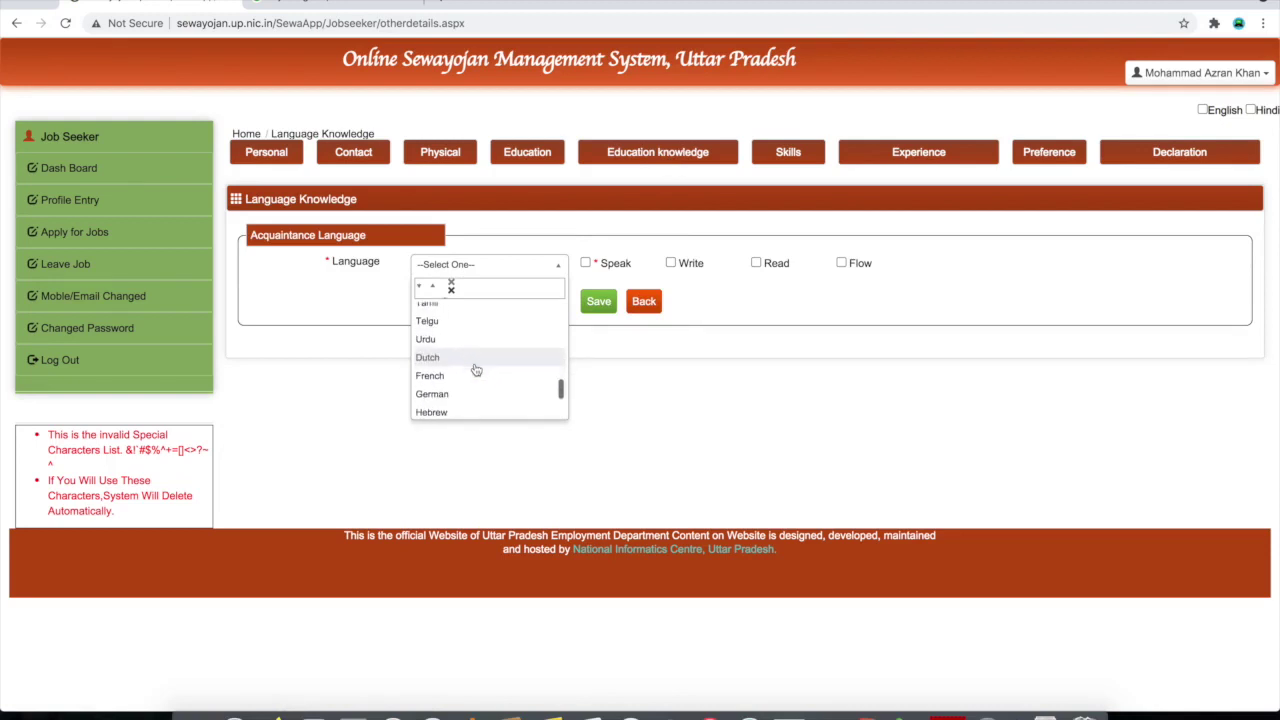
scroll(476, 370, up, 10)
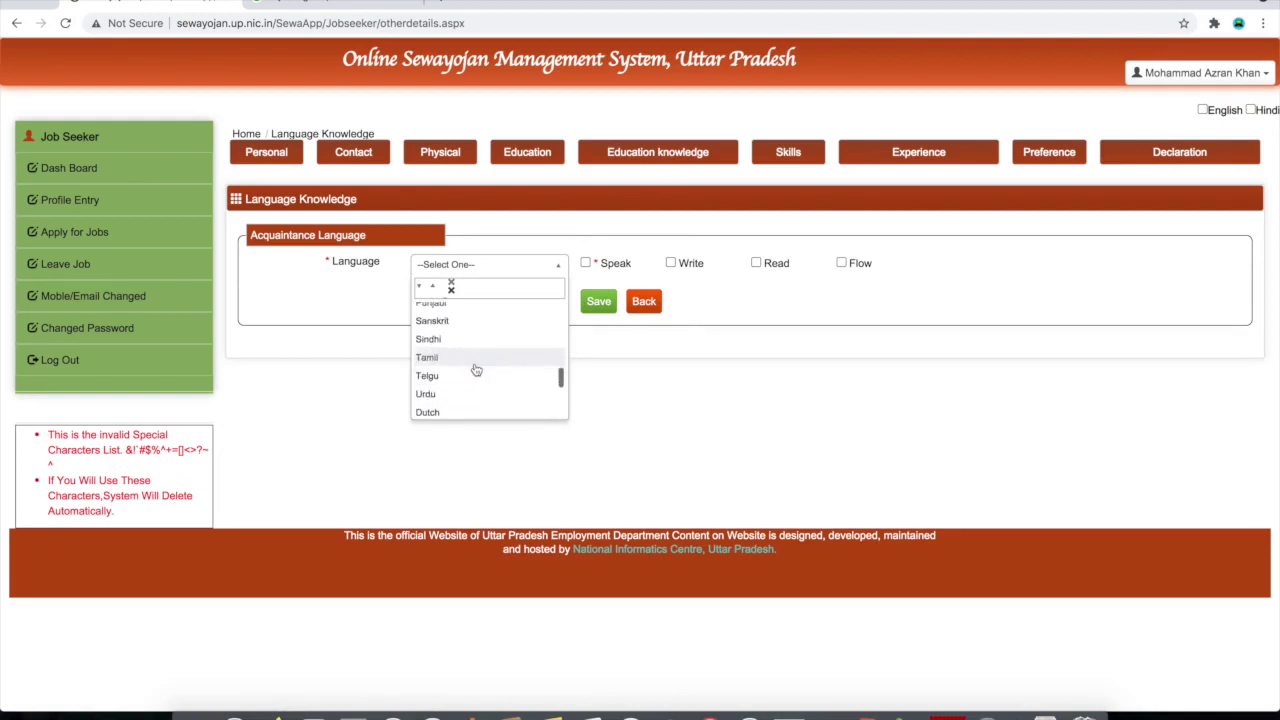
scroll(476, 370, down, 2)
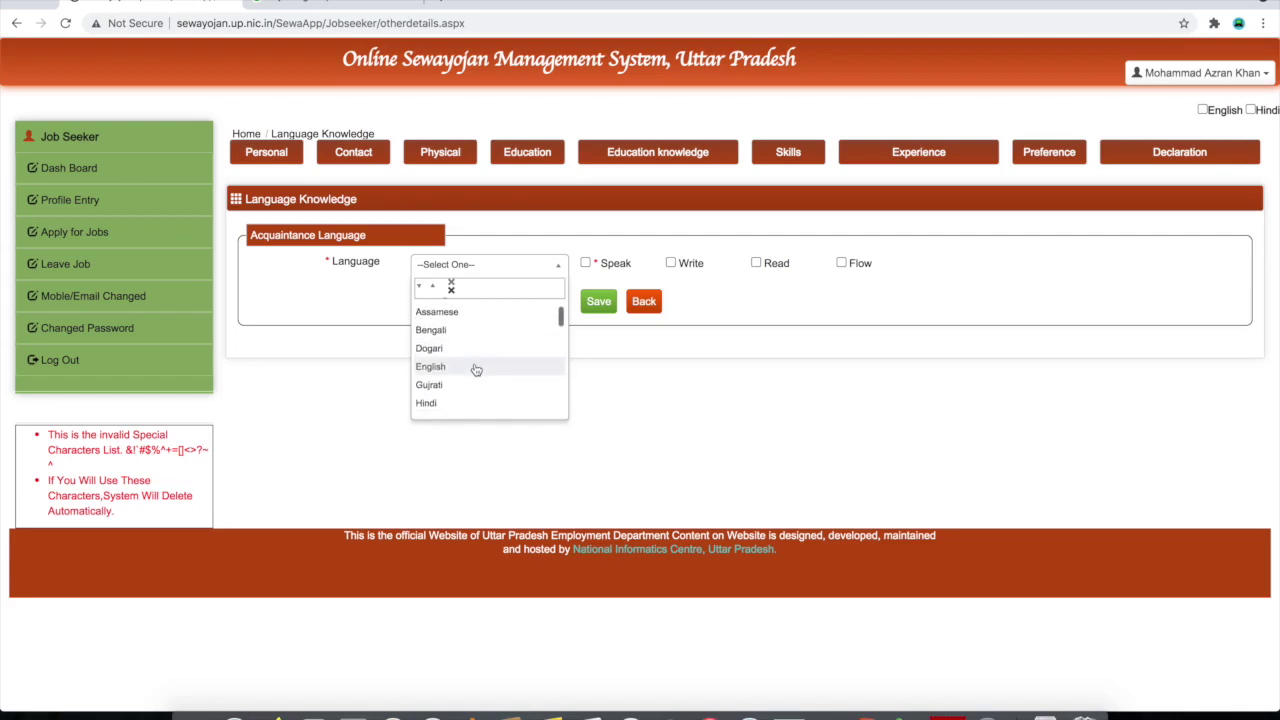
click(474, 367)
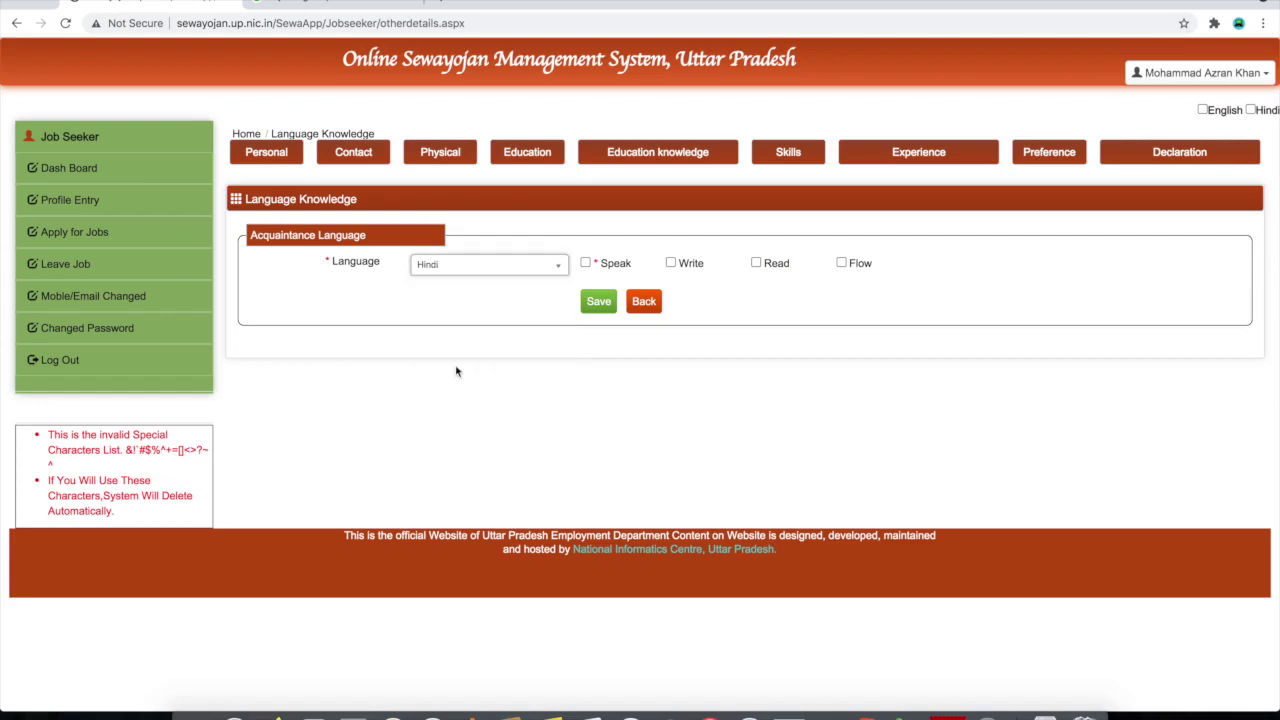
Mark Hindi as spoken, written, read and fluent, and save the entry
click(586, 263)
click(671, 264)
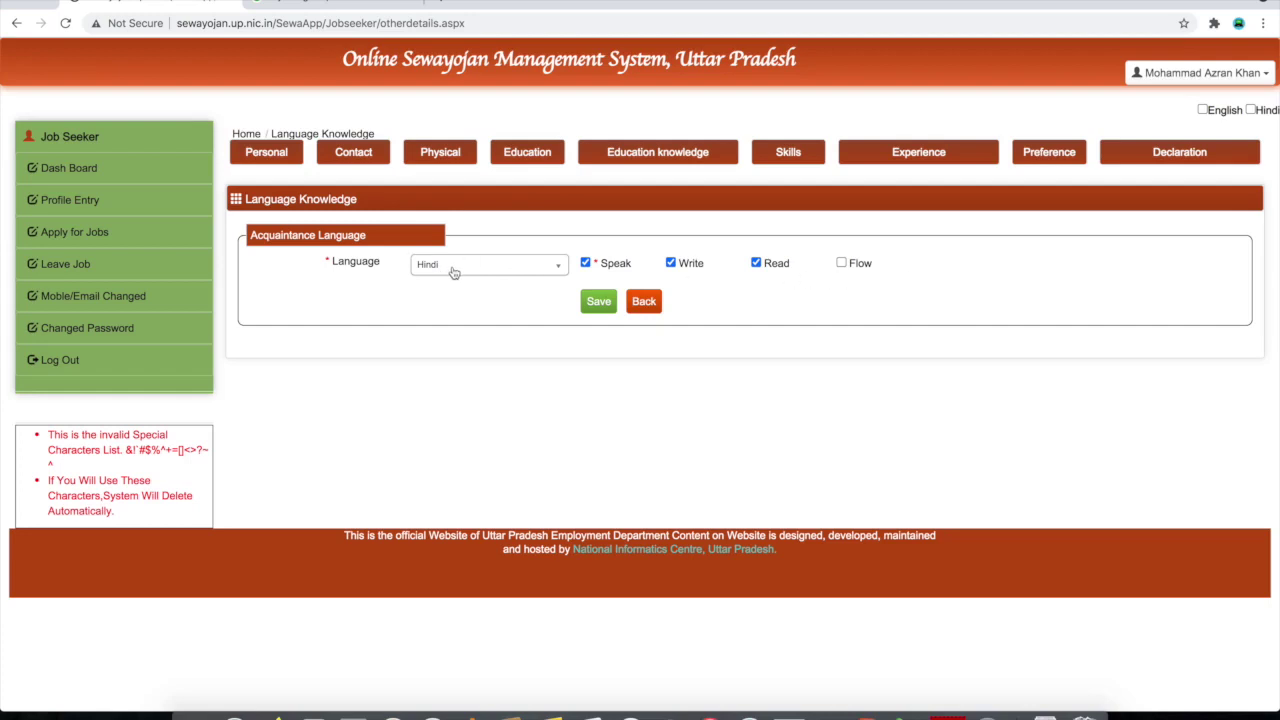
click(842, 264)
click(598, 308)
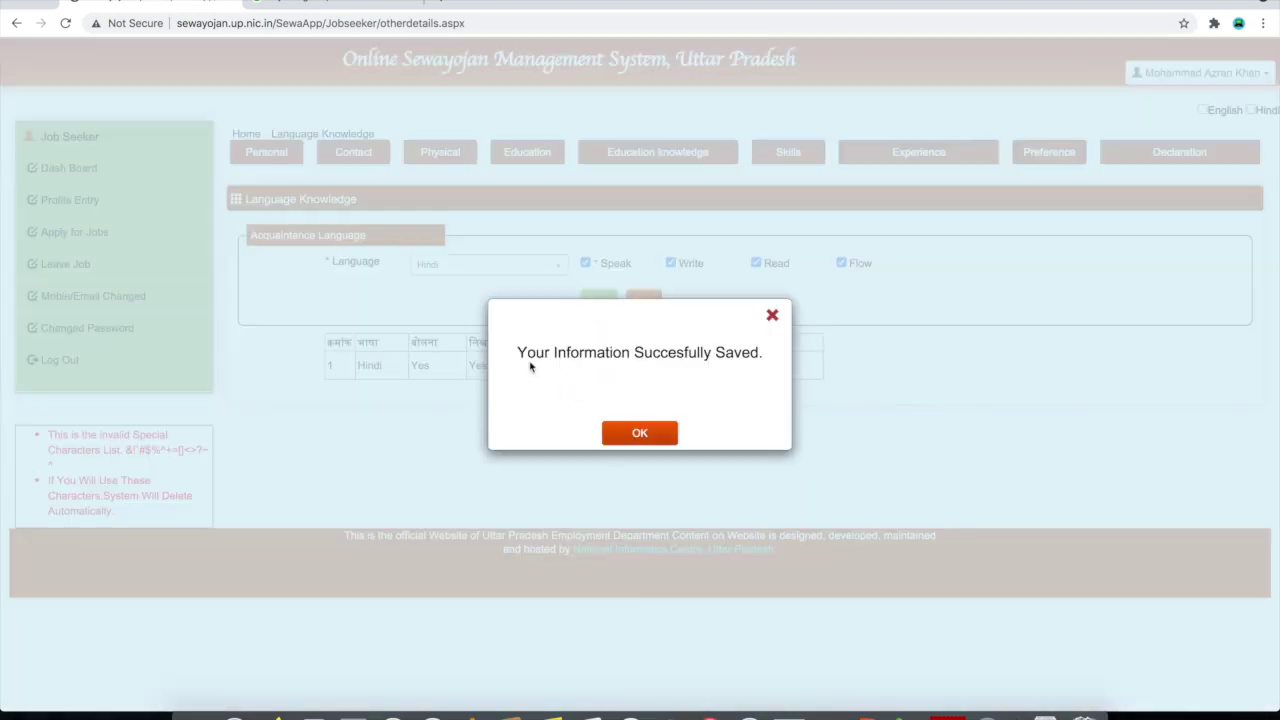
click(632, 432)
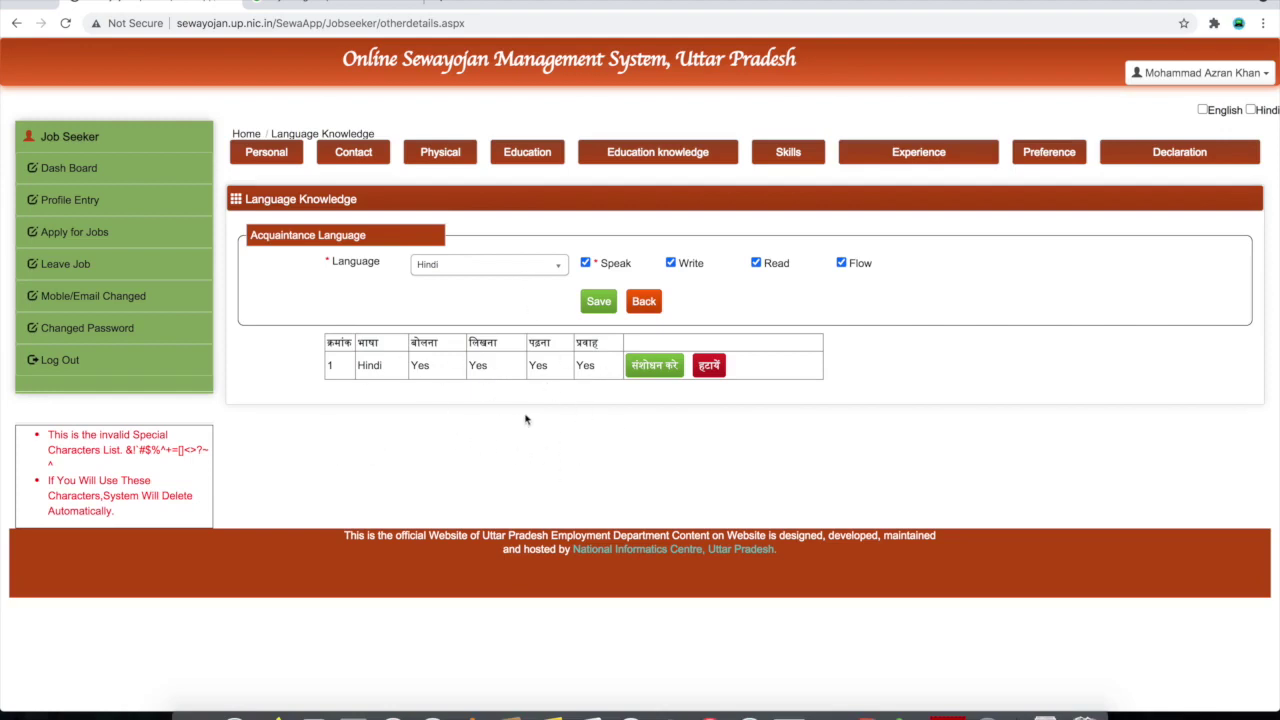
click(550, 273)
Add English as a known language without fluency and save it
scroll(500, 357, up, 1)
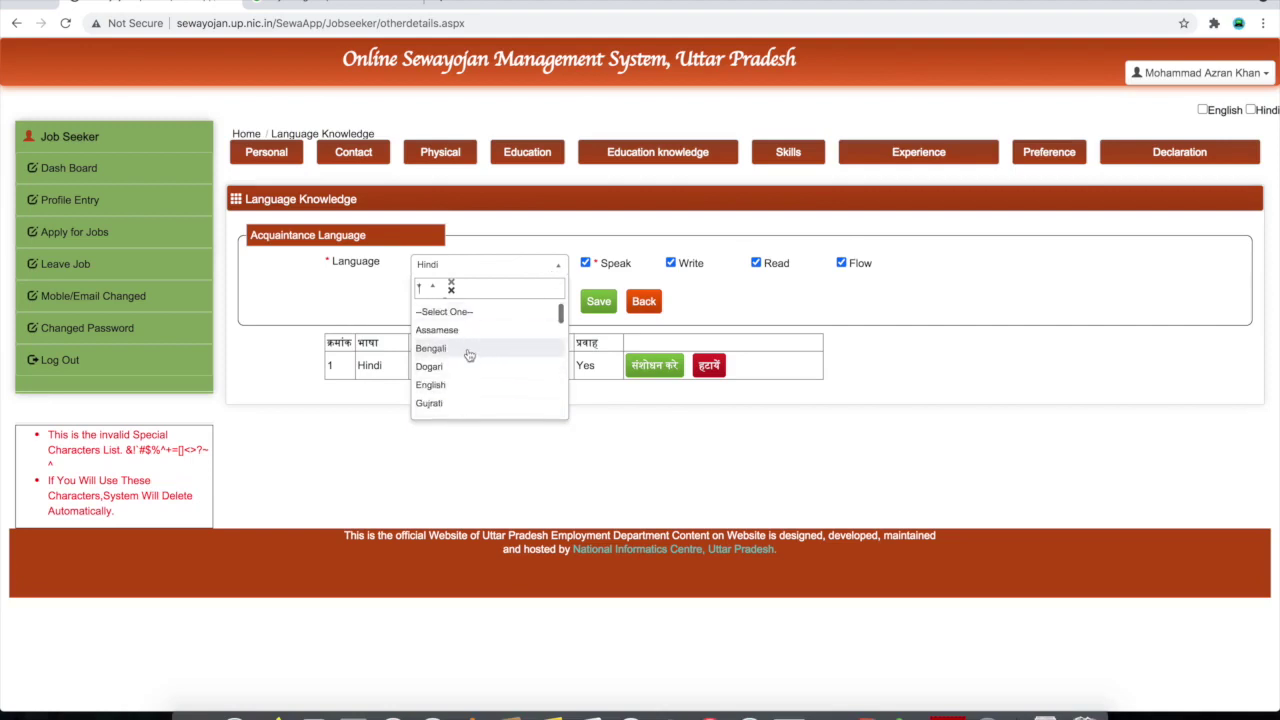
click(468, 388)
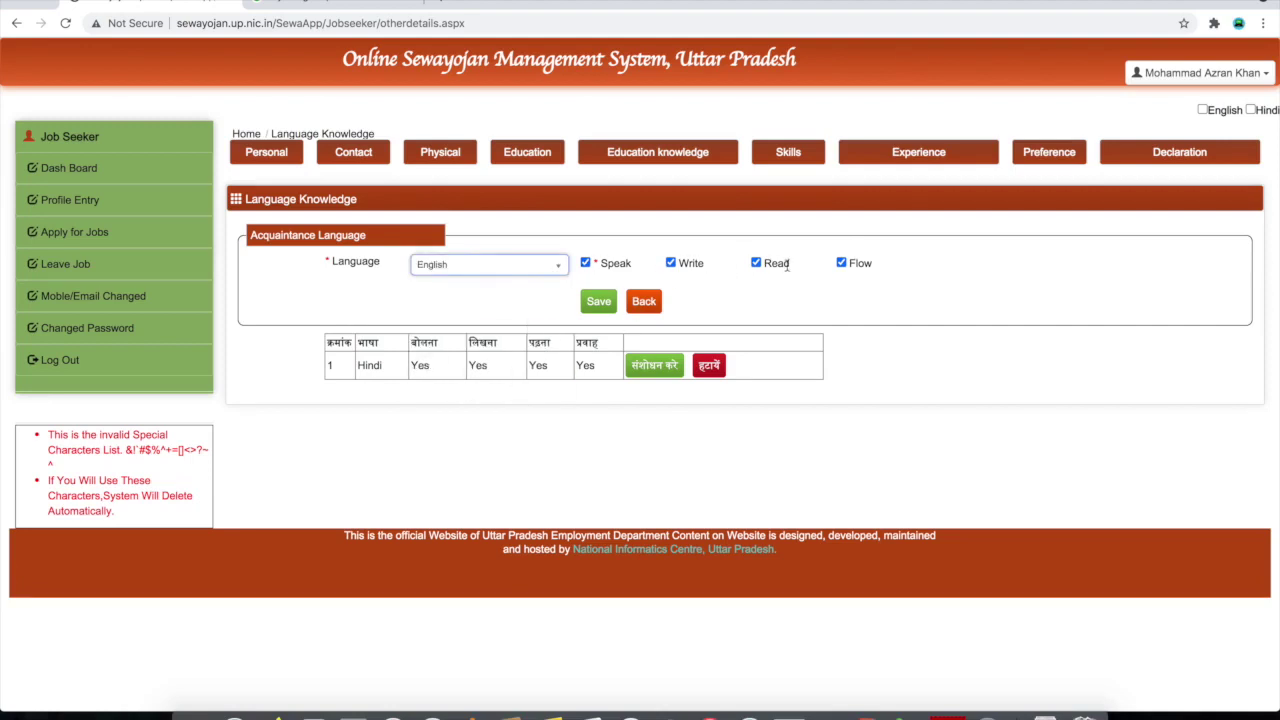
click(842, 264)
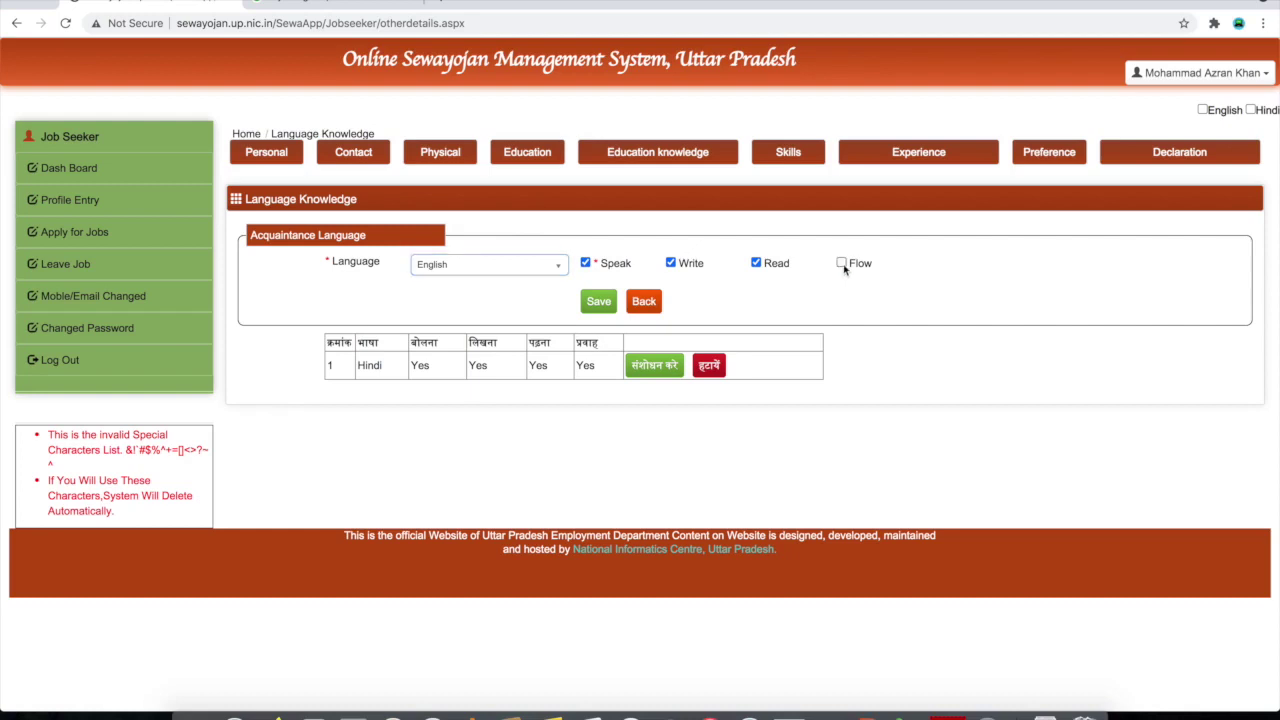
click(598, 301)
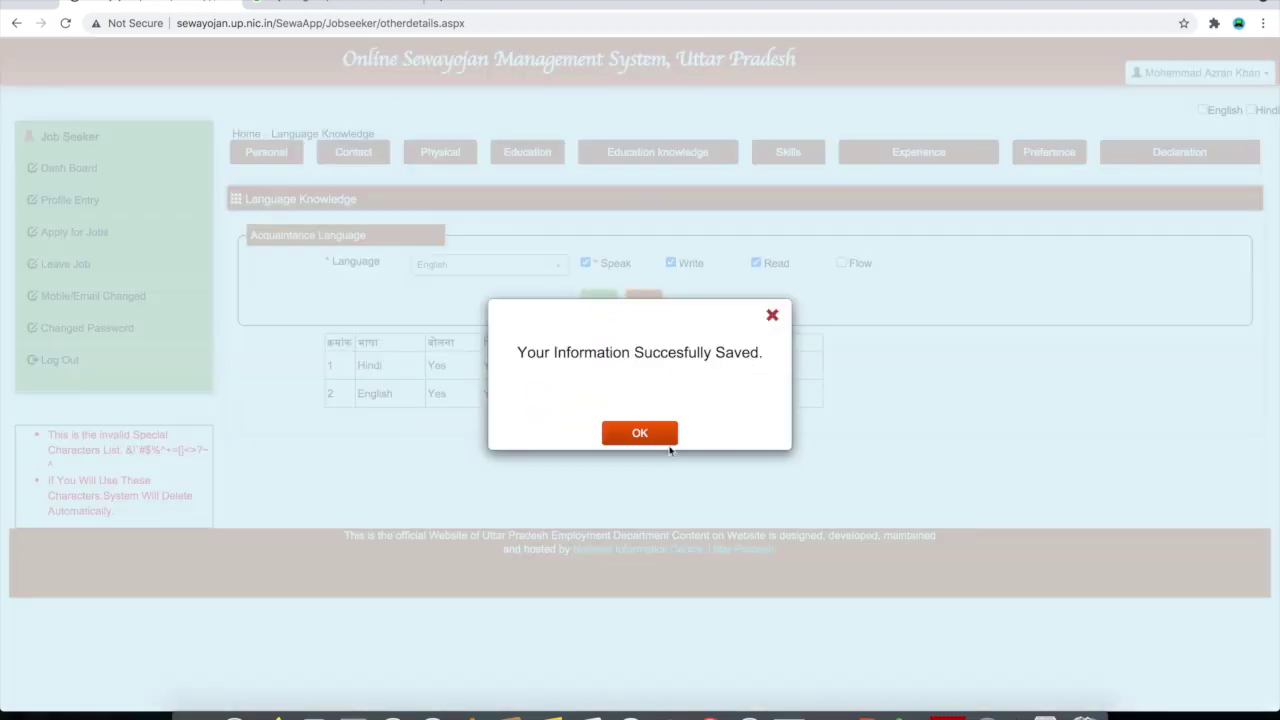
click(668, 432)
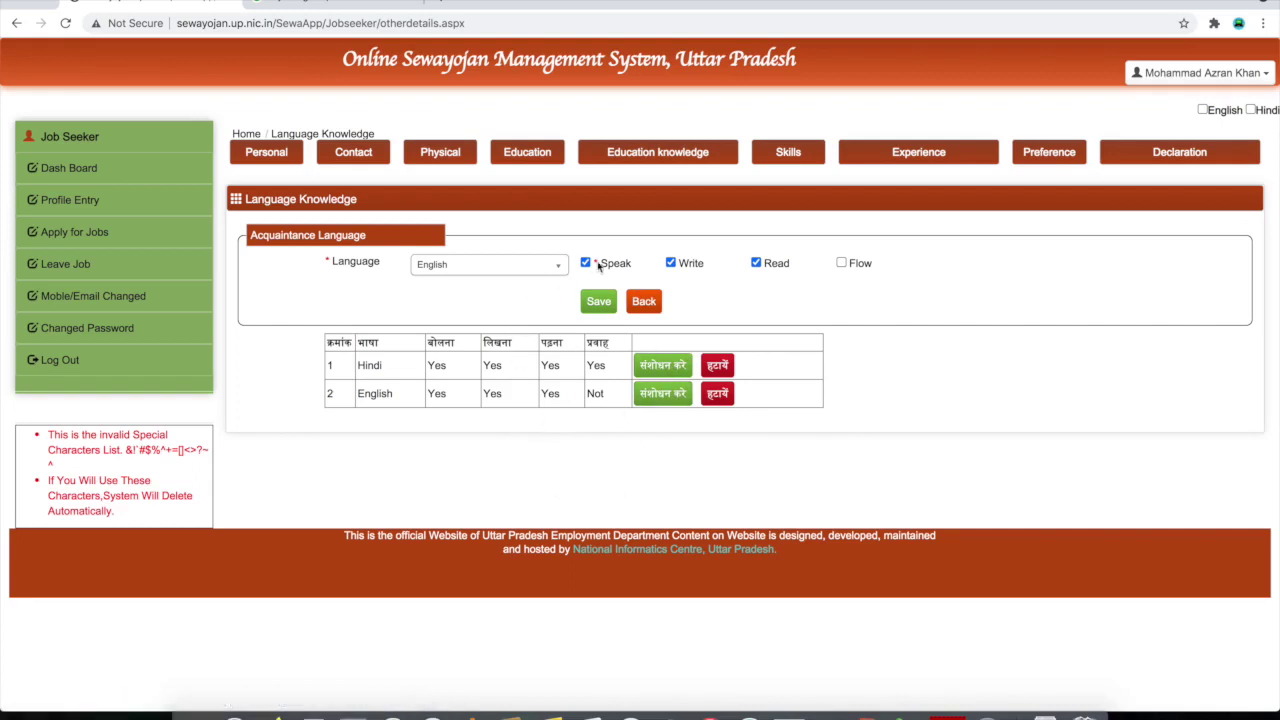
Check the language list, close it keeping English, and go to the Skills section
click(505, 267)
scroll(488, 372, down, 2)
scroll(482, 378, down, 6)
scroll(482, 378, up, 8)
scroll(482, 378, down, 5)
scroll(482, 378, up, 3)
scroll(482, 379, up, 3)
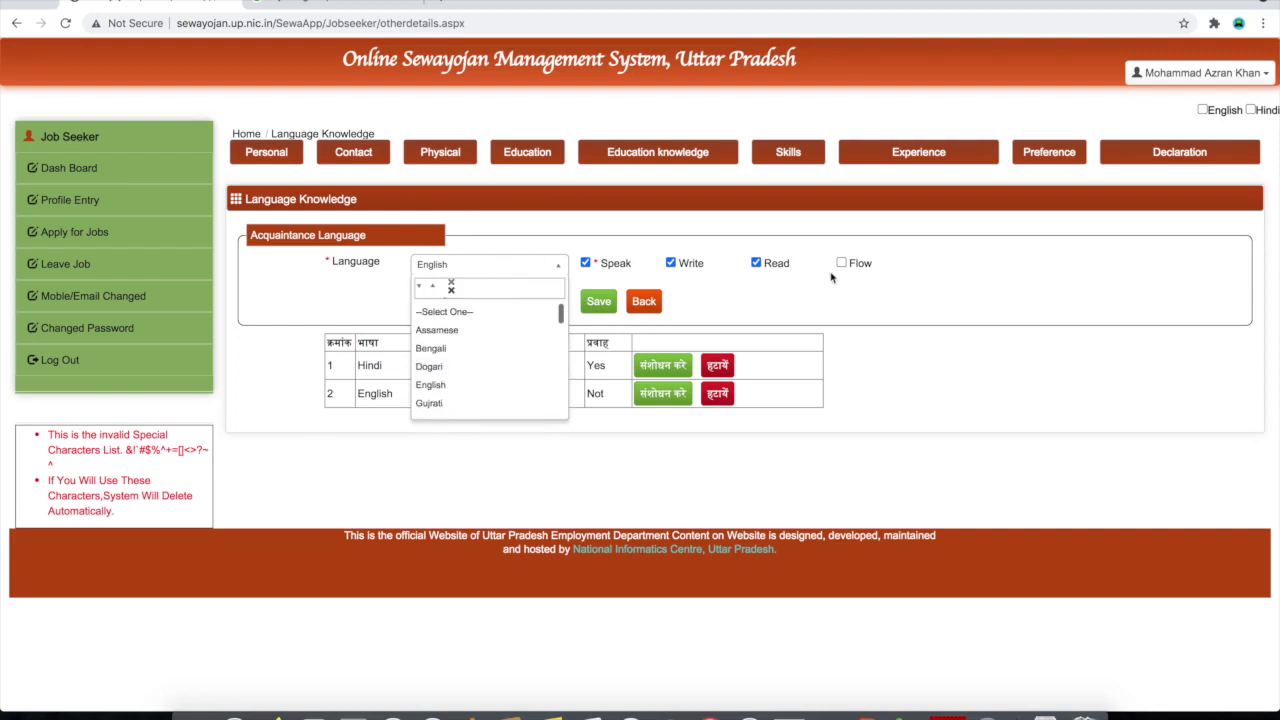
click(836, 278)
click(790, 160)
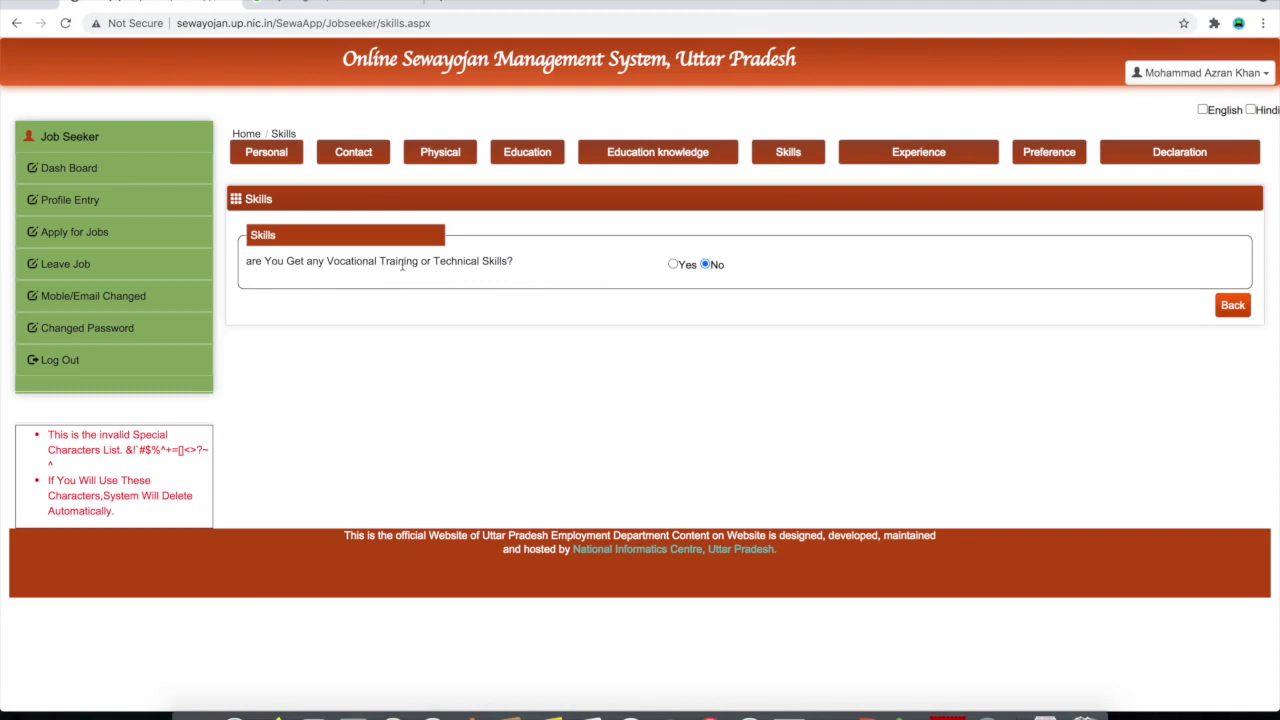
Answer Yes to vocational training and start a new skill named IT Sector
click(673, 265)
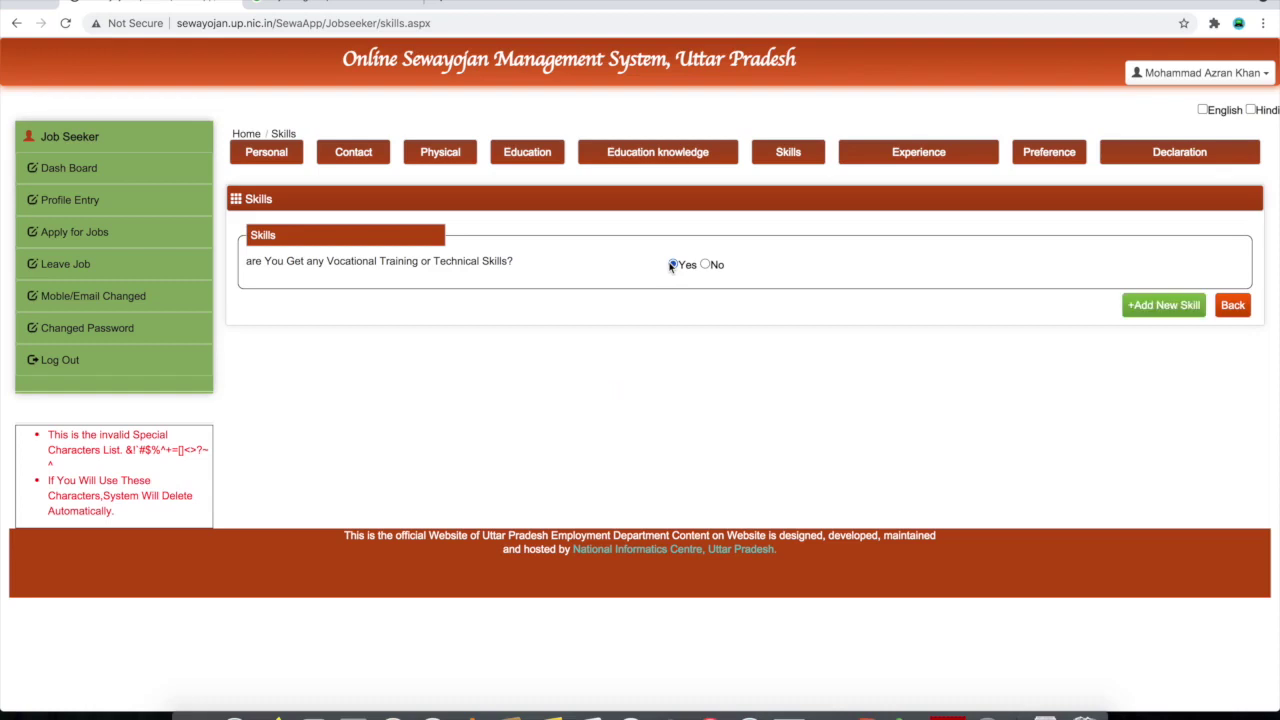
click(1167, 308)
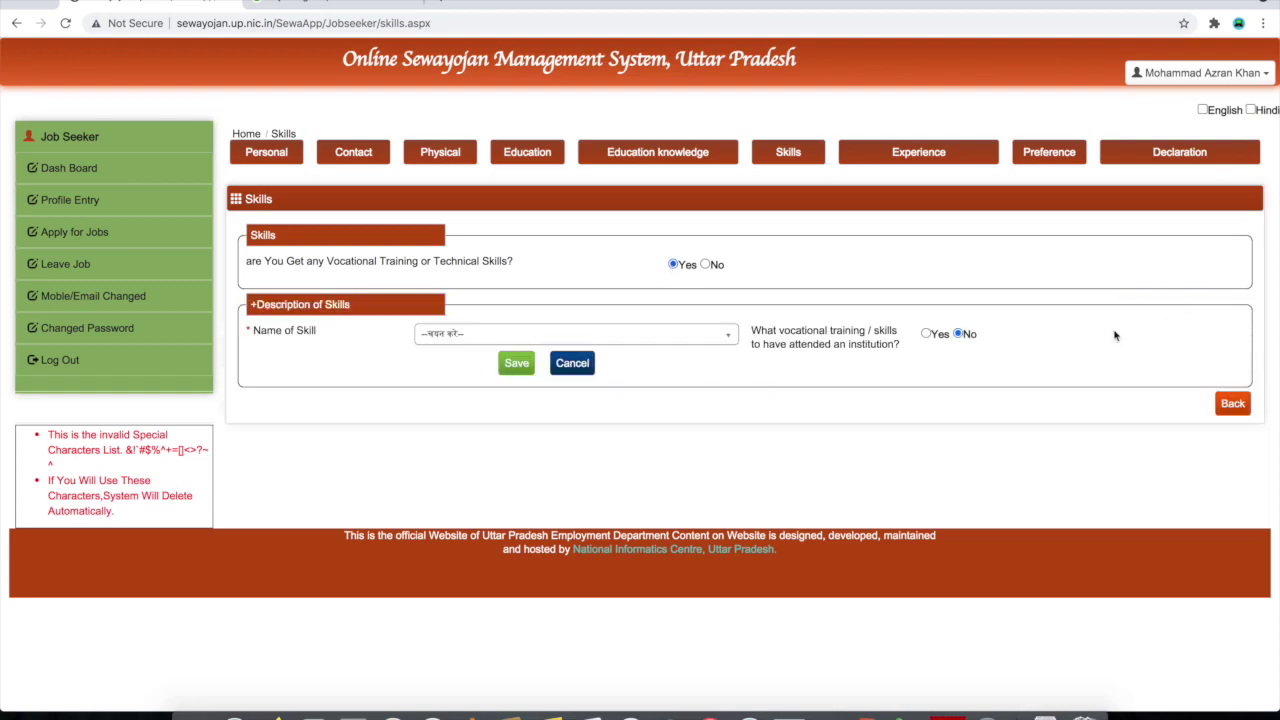
click(503, 338)
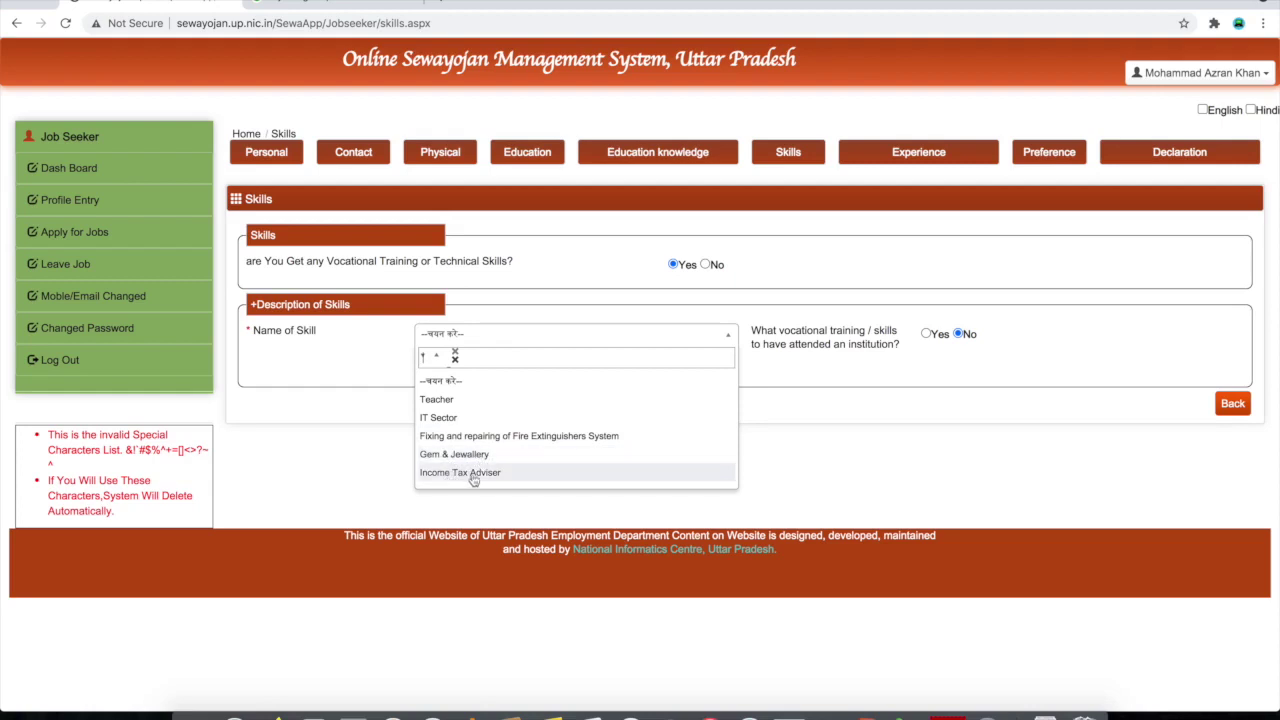
scroll(565, 478, down, 5)
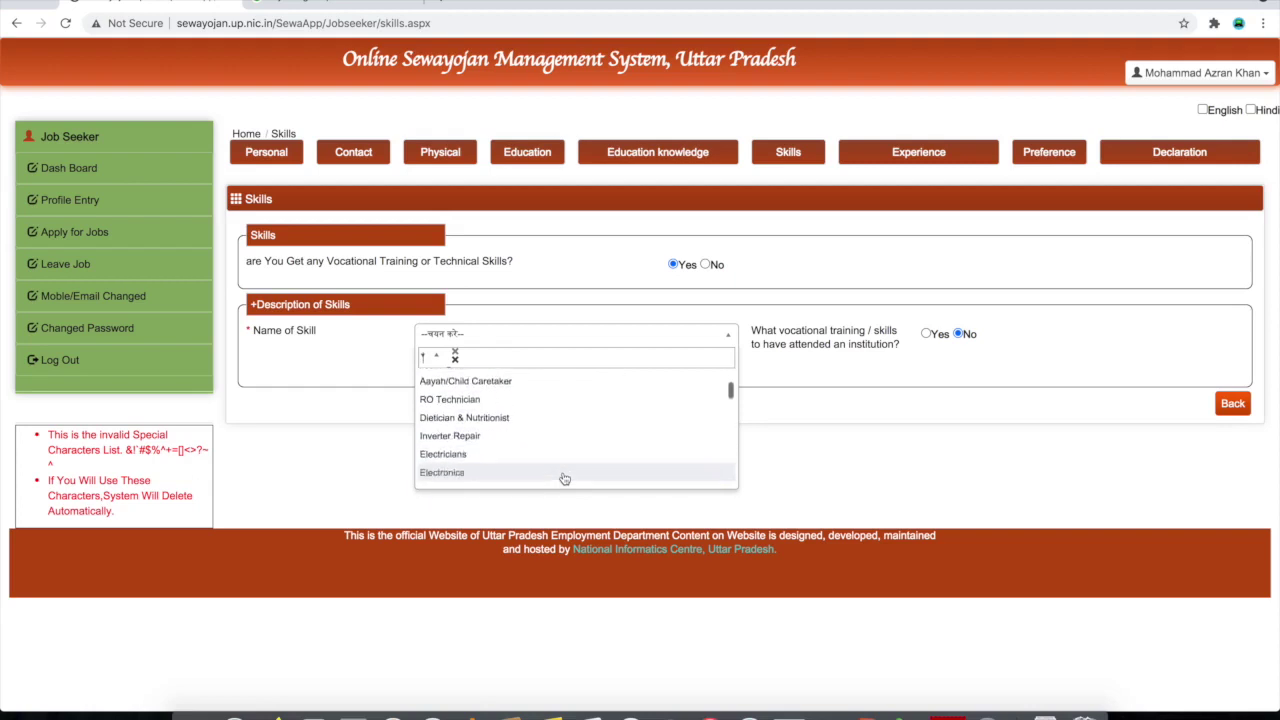
scroll(565, 478, down, 2)
scroll(563, 477, up, 3)
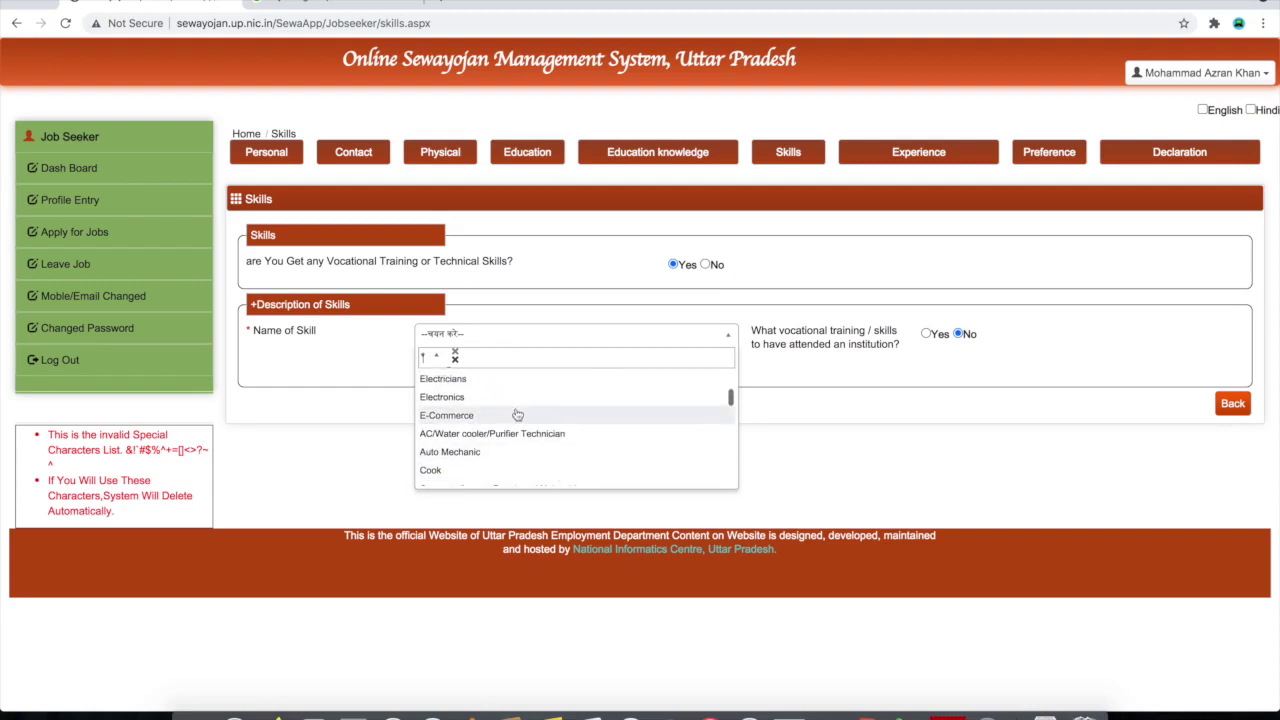
scroll(523, 452, down, 5)
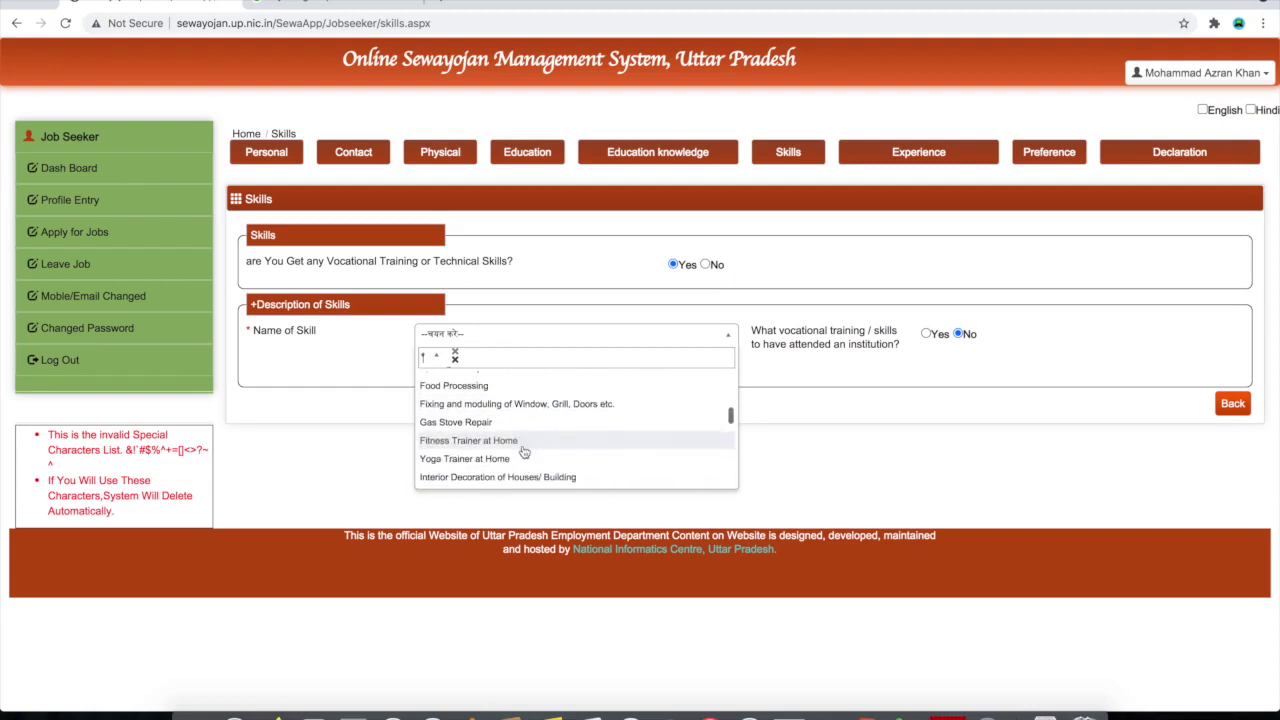
scroll(523, 452, down, 5)
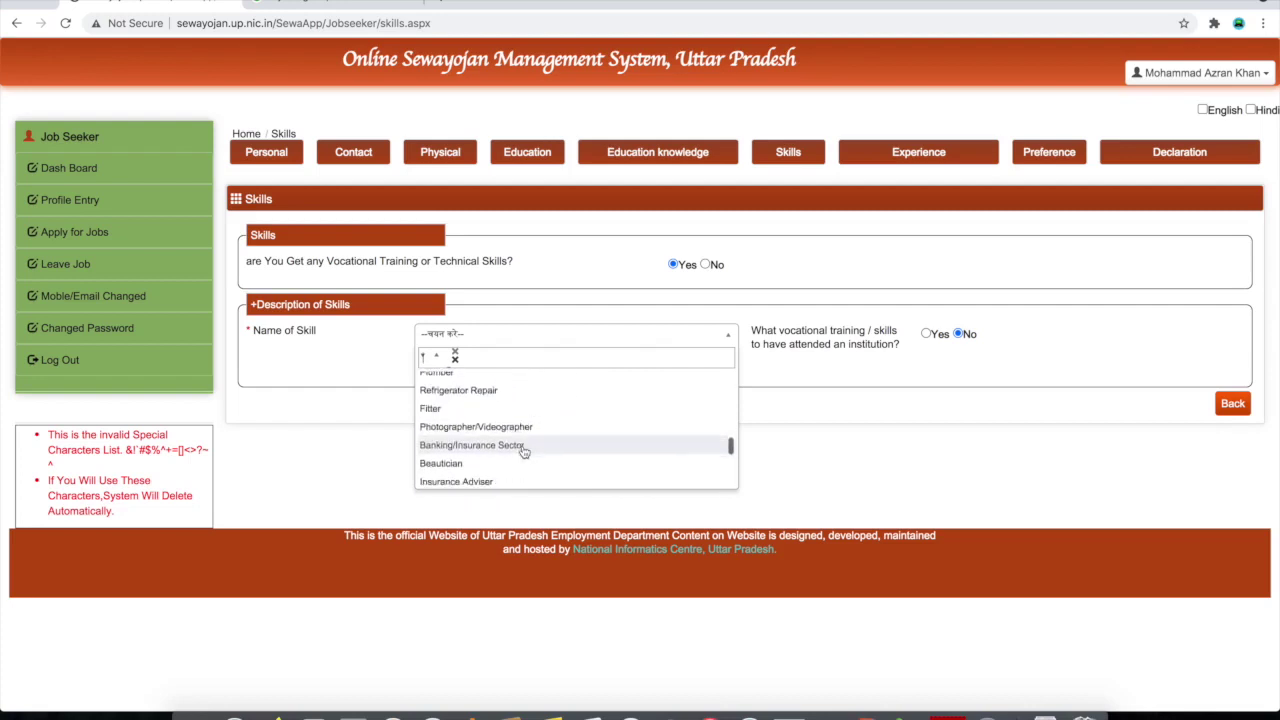
scroll(523, 452, down, 2)
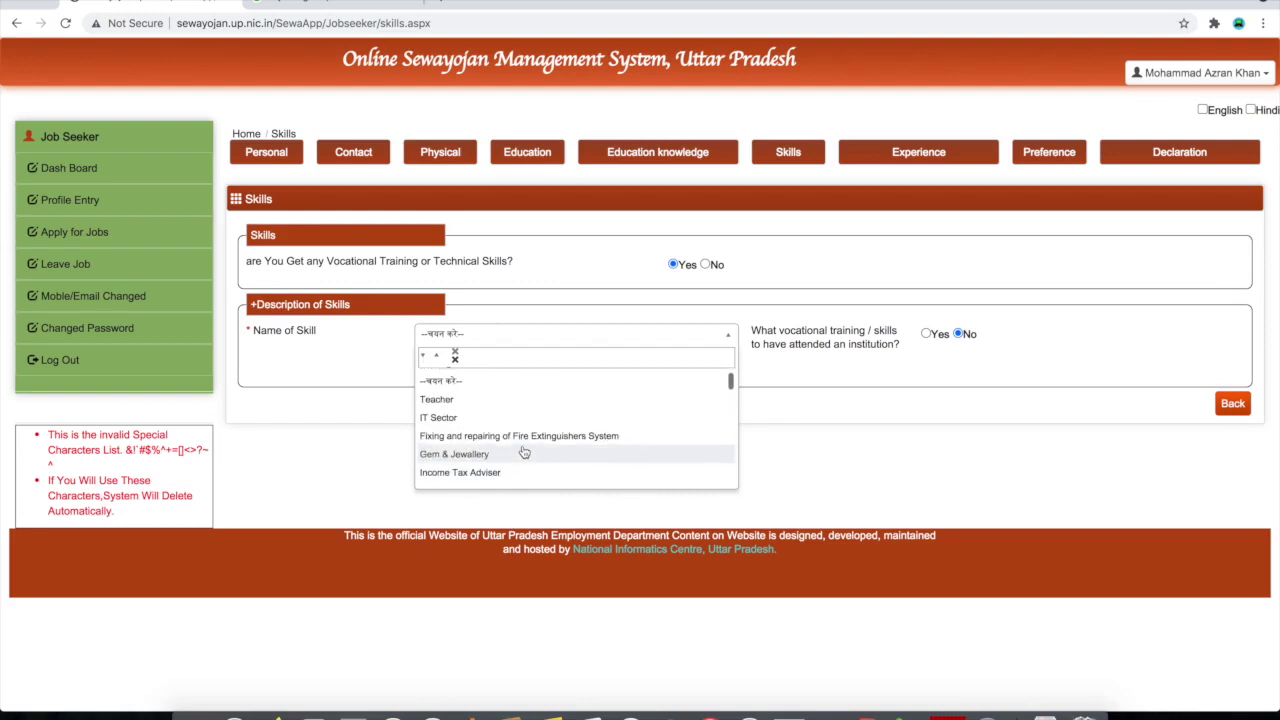
scroll(523, 452, down, 8)
scroll(523, 452, up, 10)
scroll(523, 452, up, 2)
scroll(523, 452, up, 3)
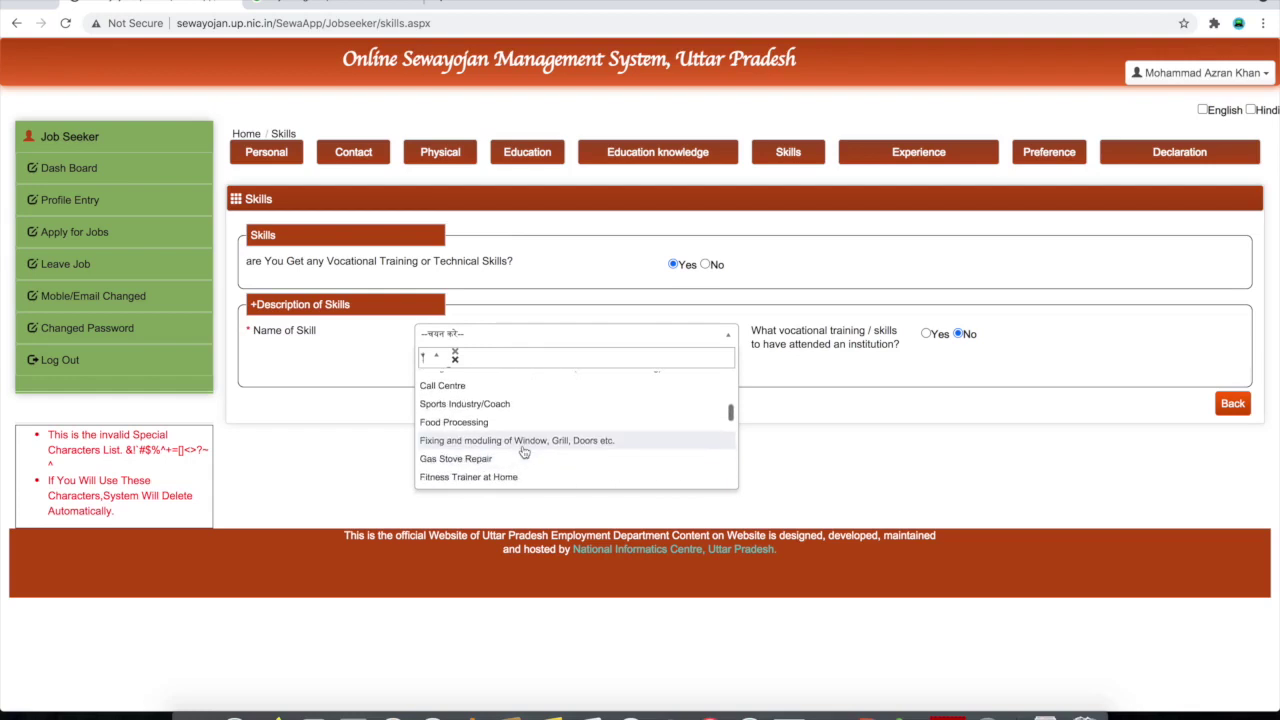
scroll(523, 452, down, 2)
scroll(523, 449, up, 4)
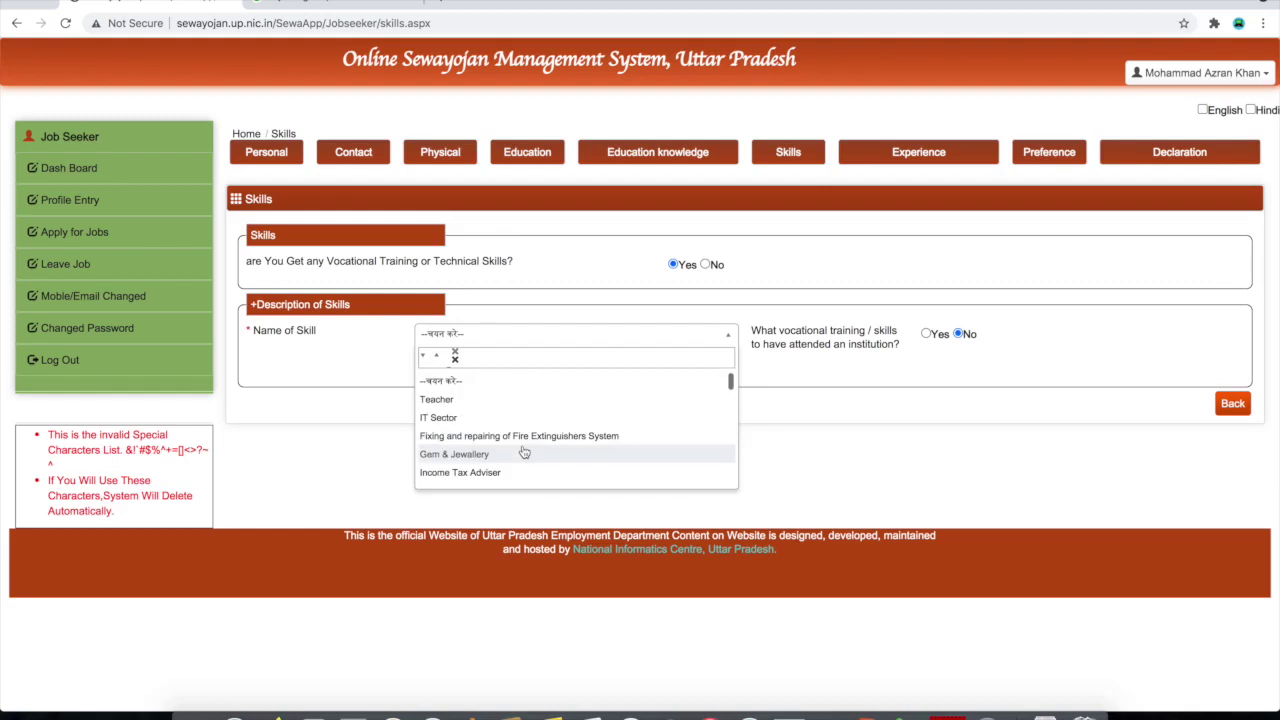
click(540, 414)
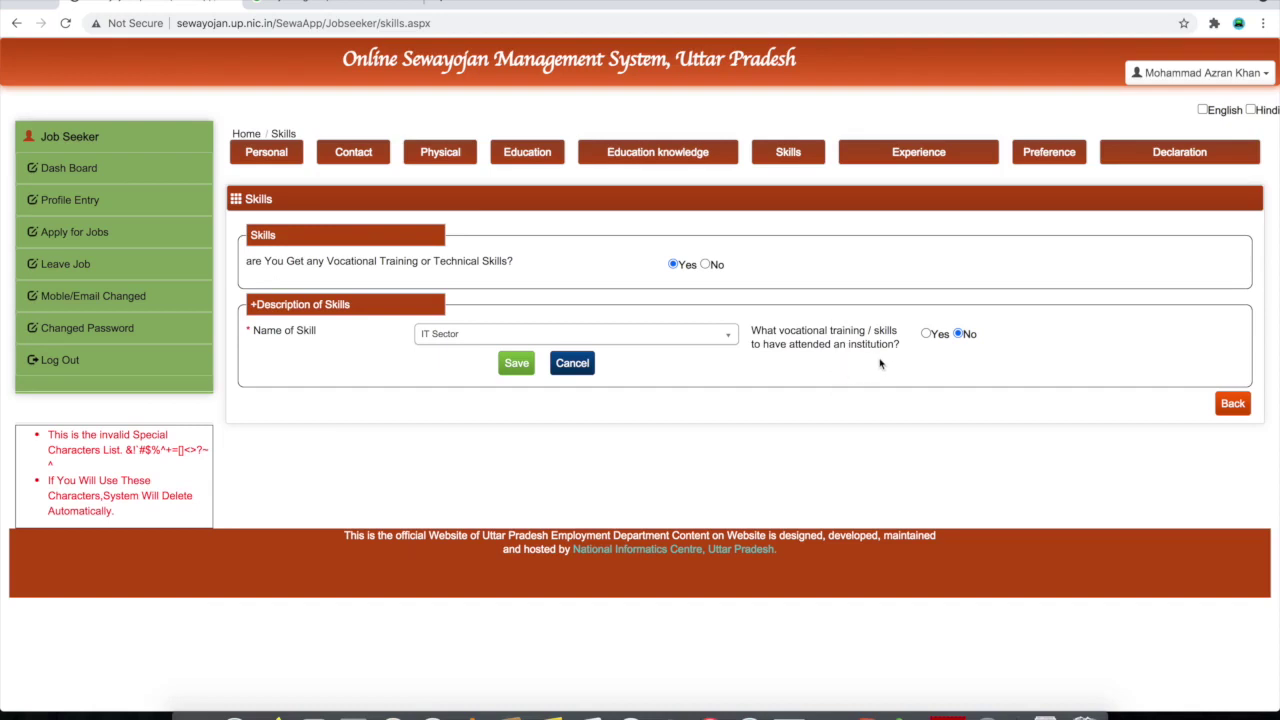
Set institution training to No and save the IT Sector skill into Skill History
click(926, 336)
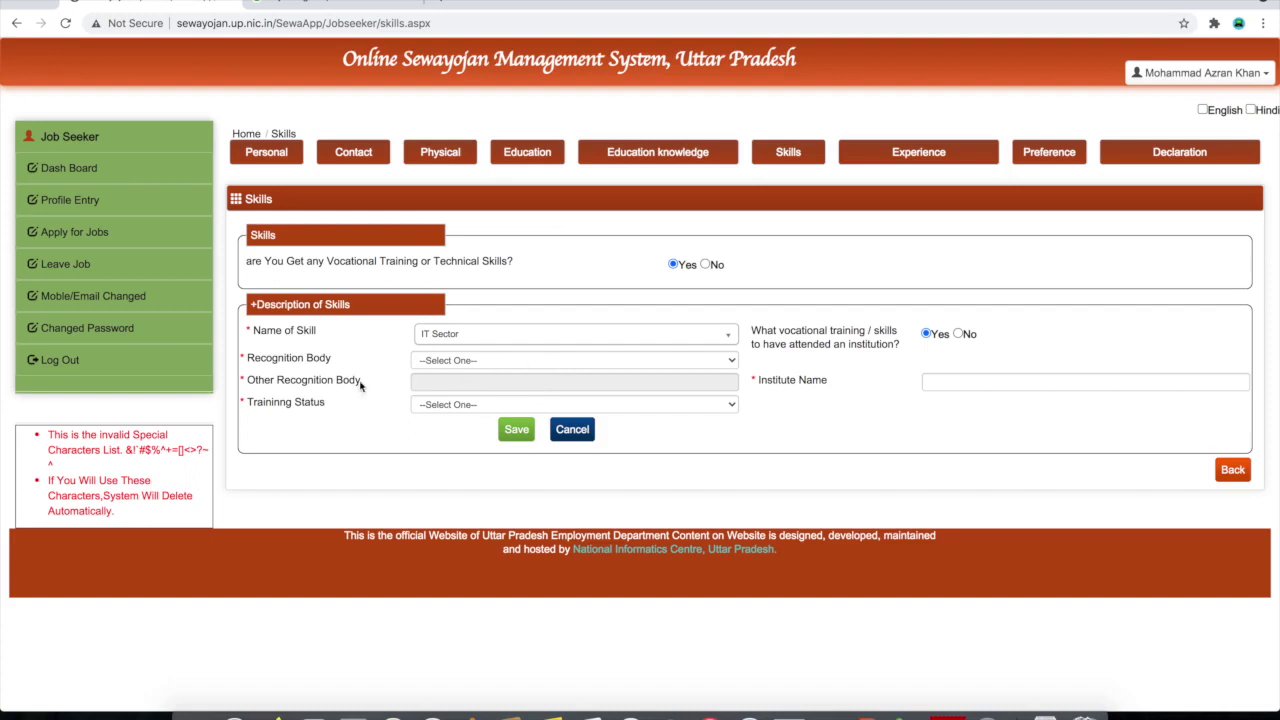
click(482, 360)
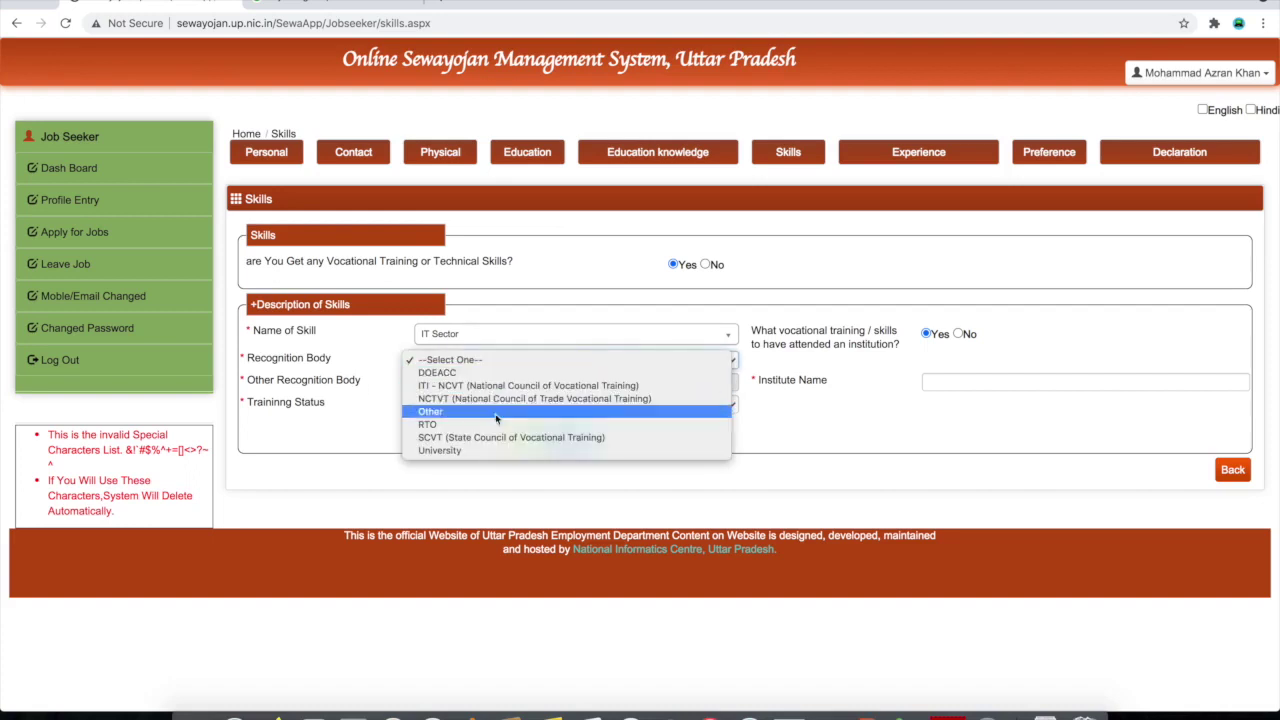
key(Escape)
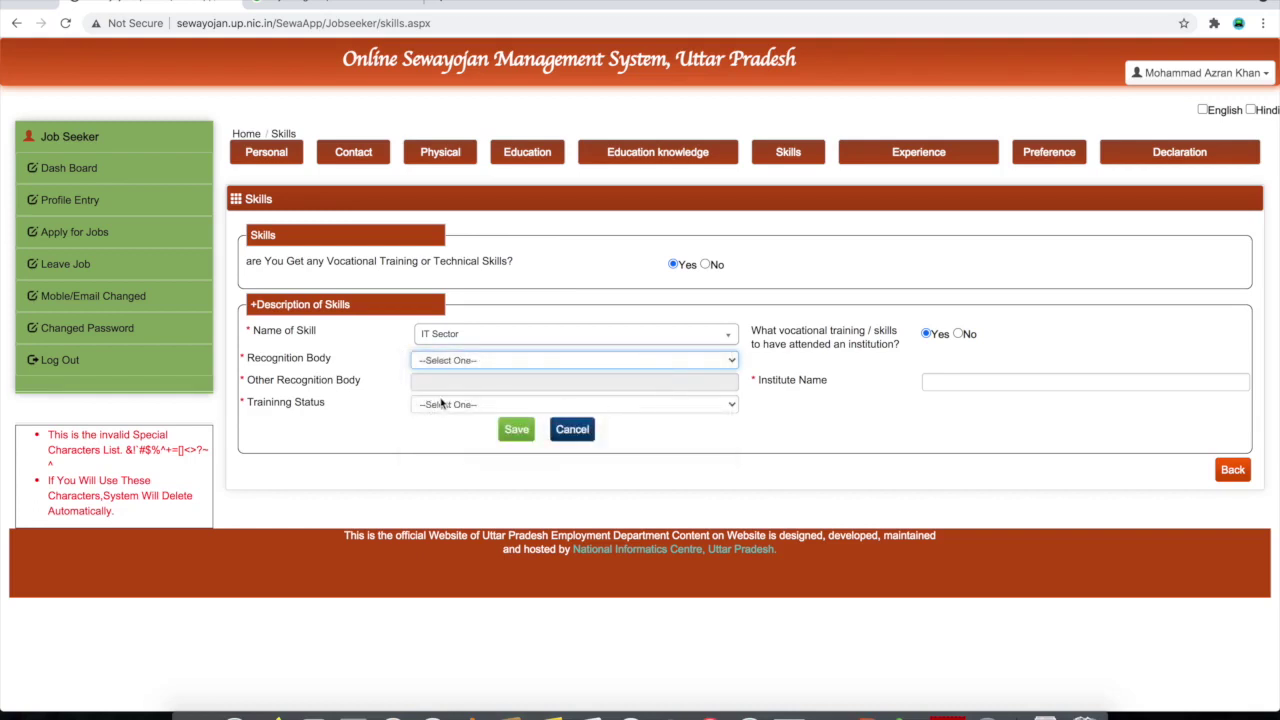
click(486, 404)
click(516, 404)
click(466, 411)
click(466, 411)
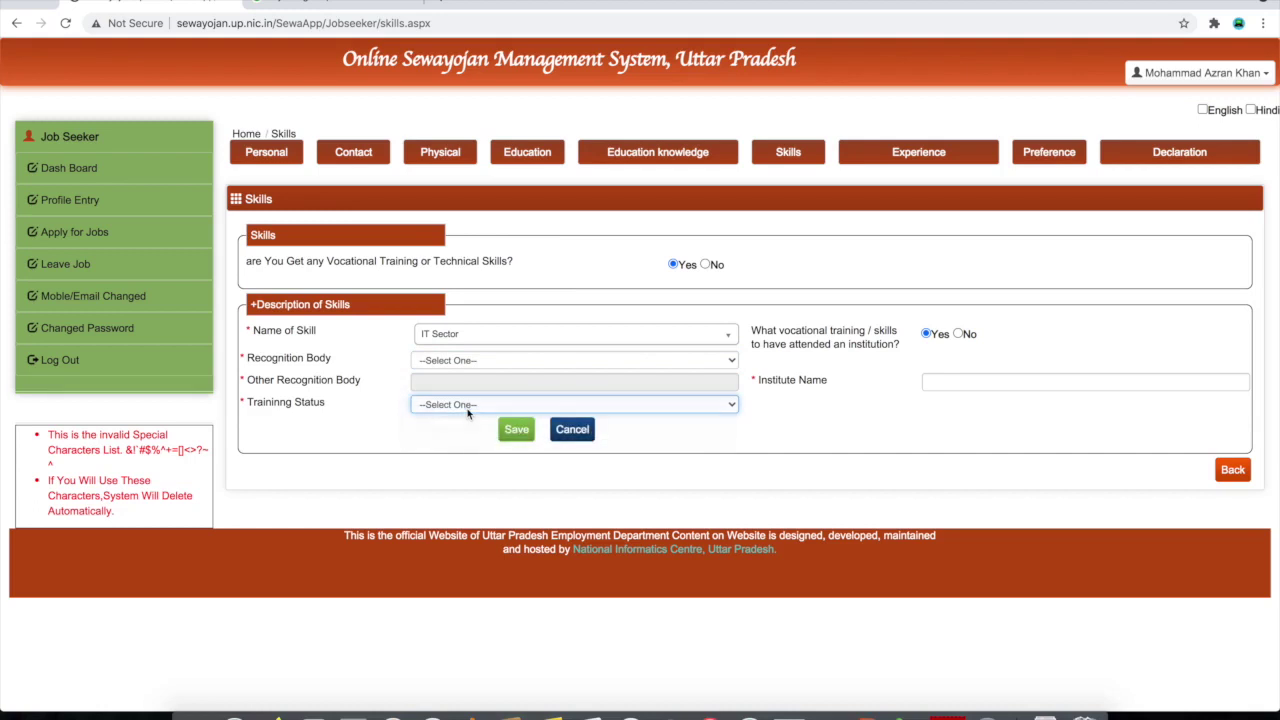
click(941, 382)
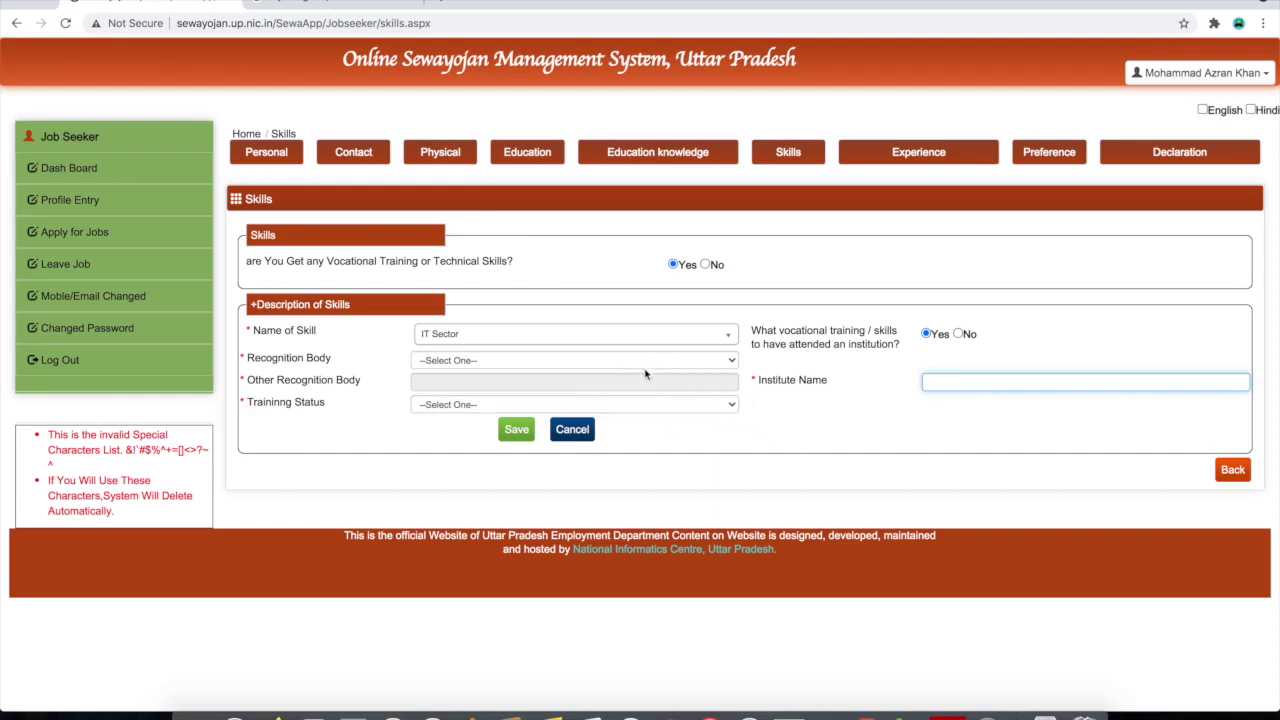
click(959, 334)
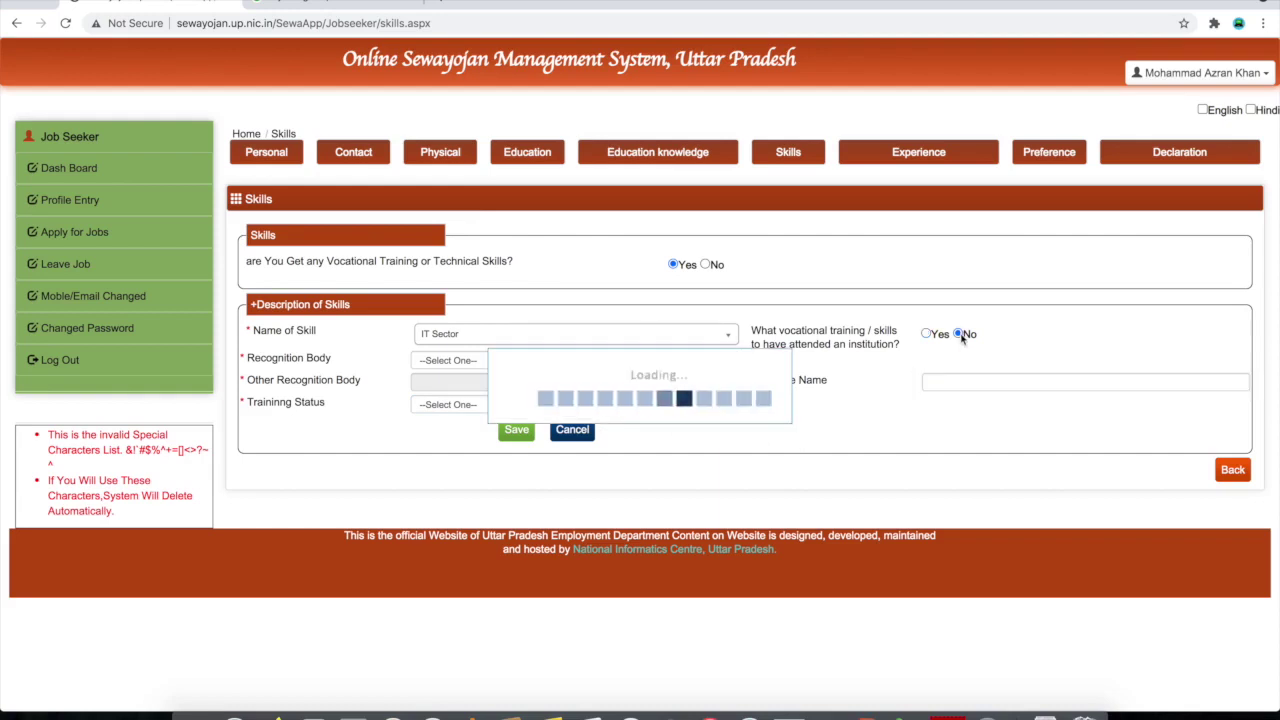
click(520, 370)
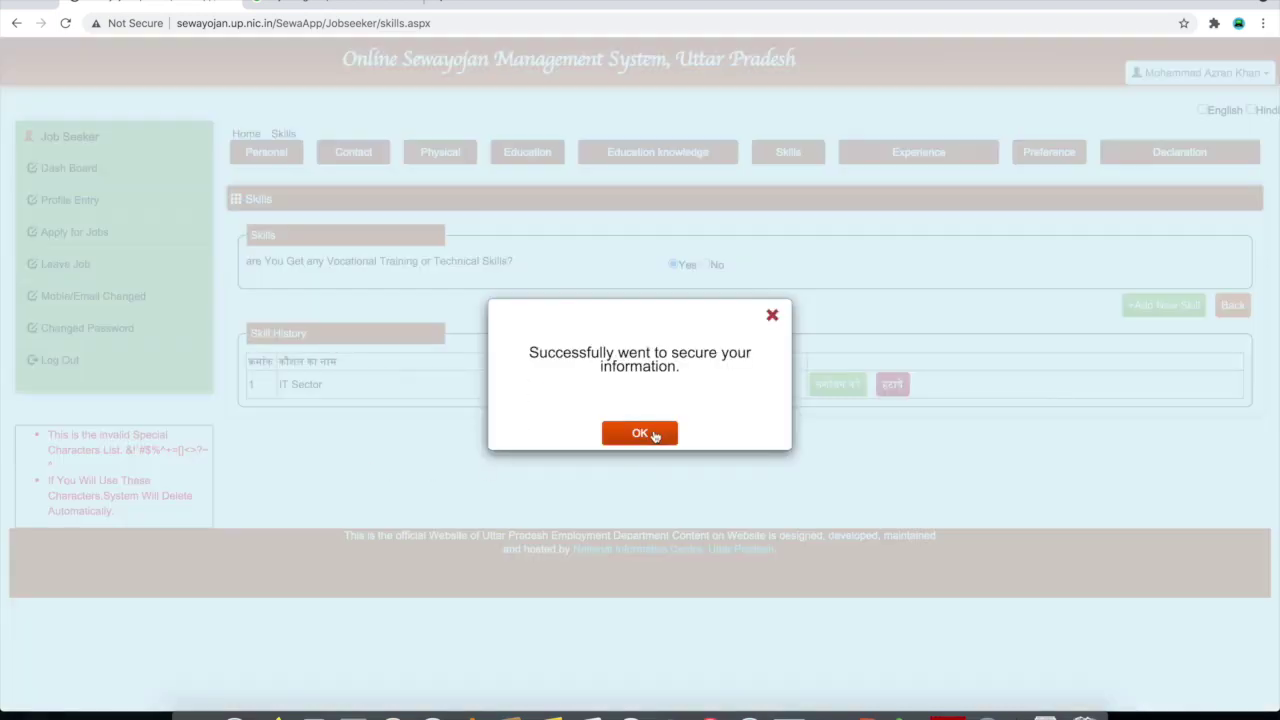
click(652, 434)
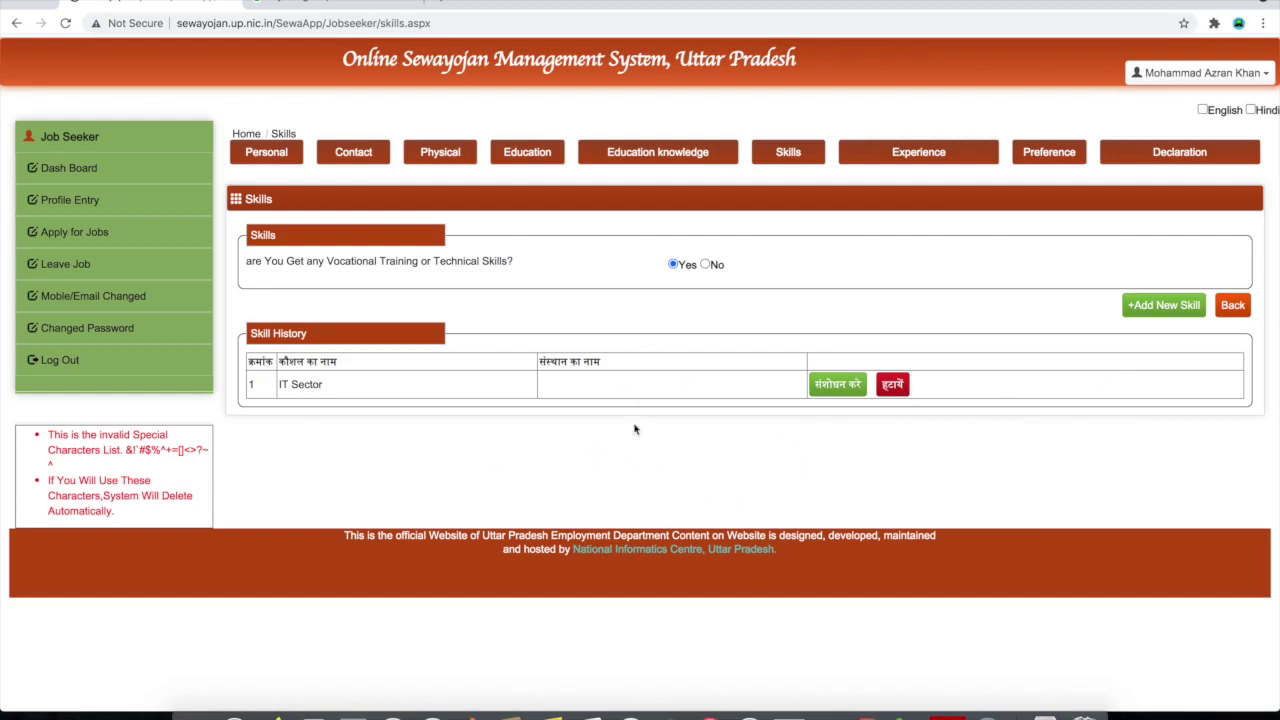
click(1177, 310)
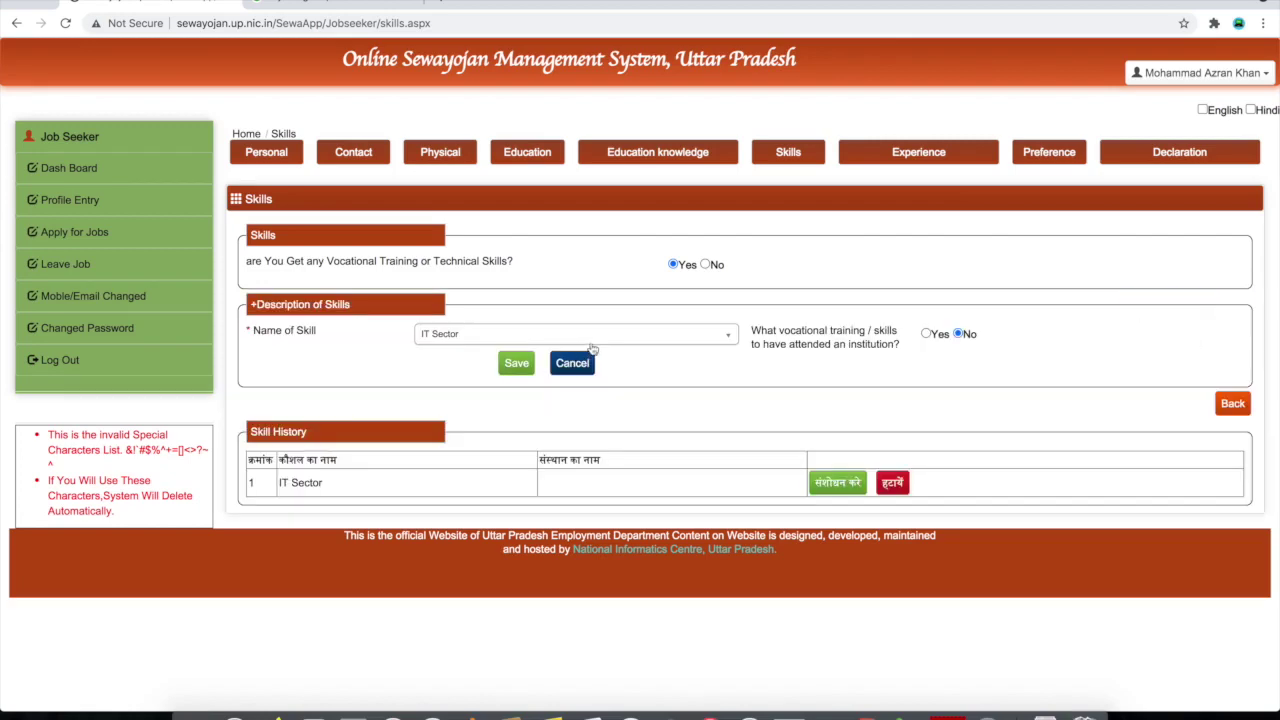
Save Photographer/Videographer as a skill, then delete that row from Skill History
click(624, 340)
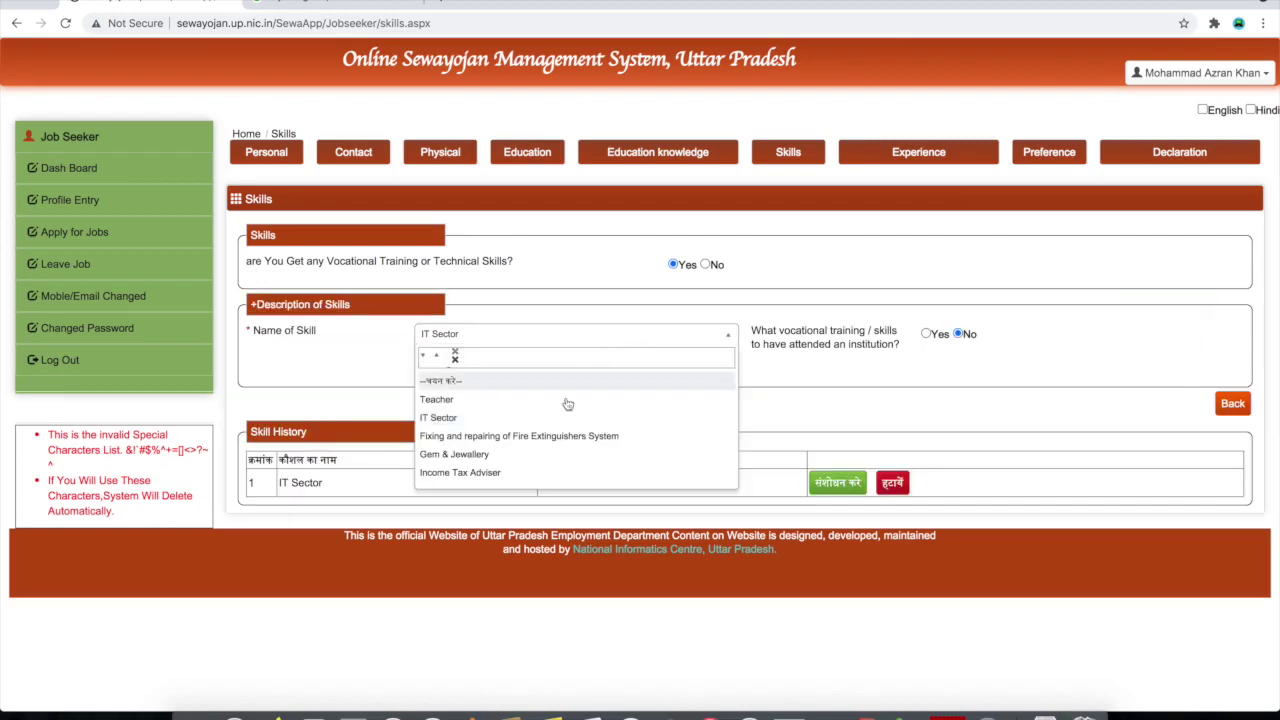
scroll(528, 449, down, 5)
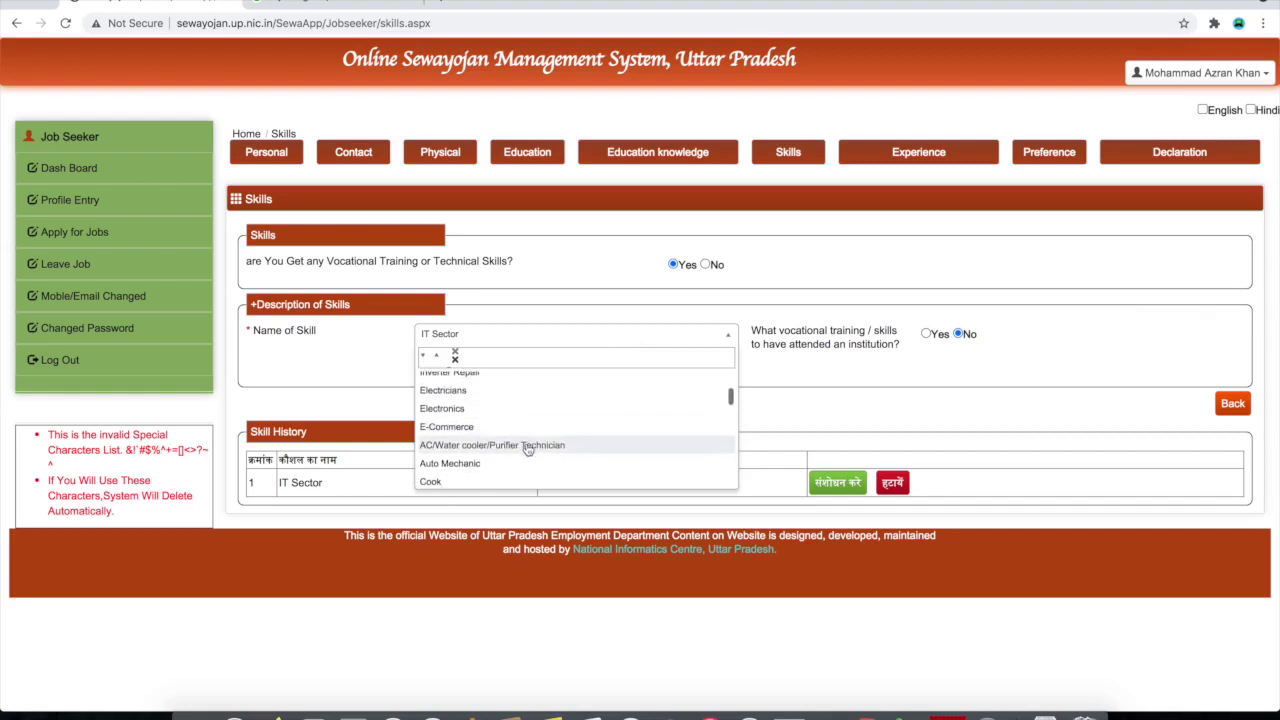
scroll(513, 440, down, 3)
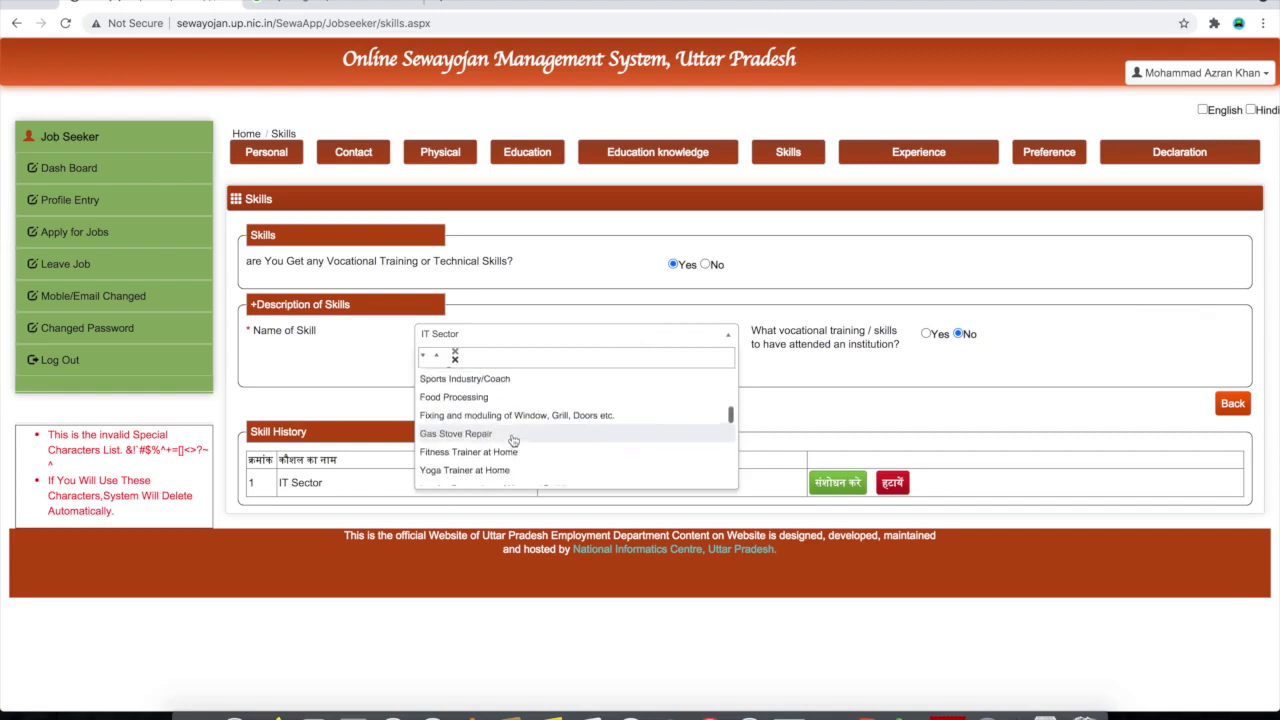
scroll(513, 440, down, 3)
scroll(513, 440, down, 2)
scroll(513, 440, down, 1)
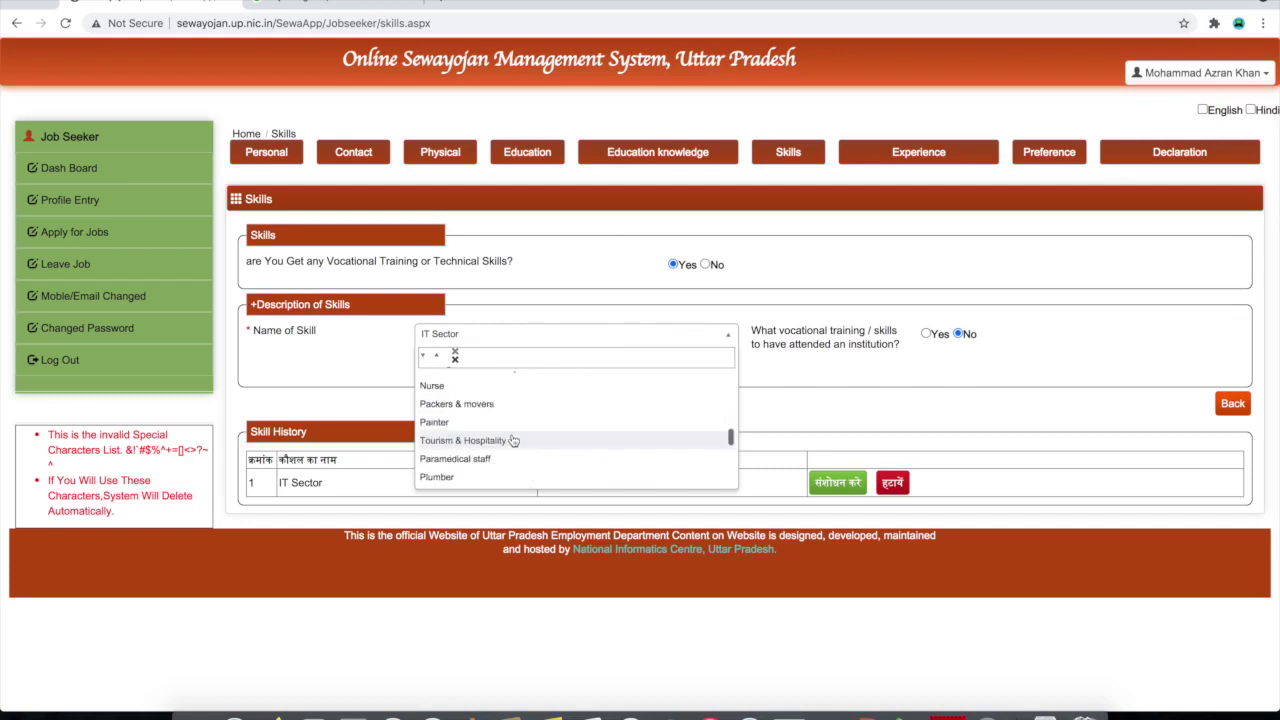
click(513, 440)
click(515, 365)
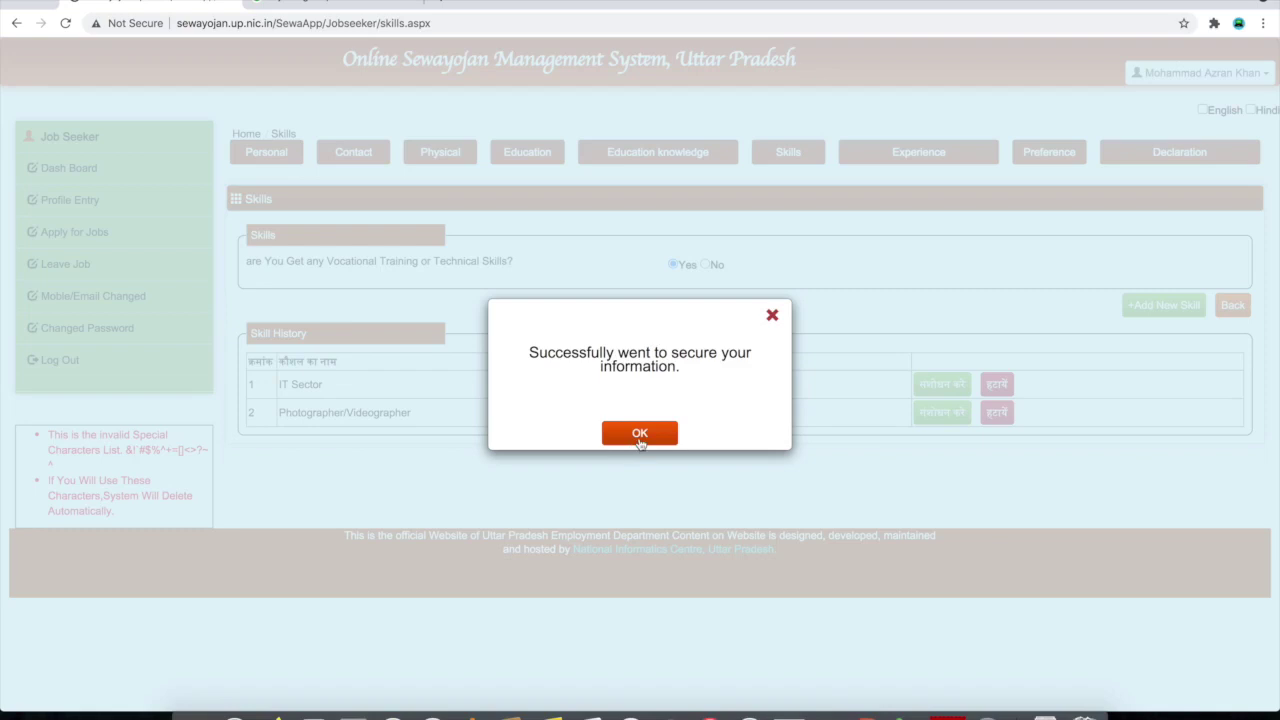
click(640, 434)
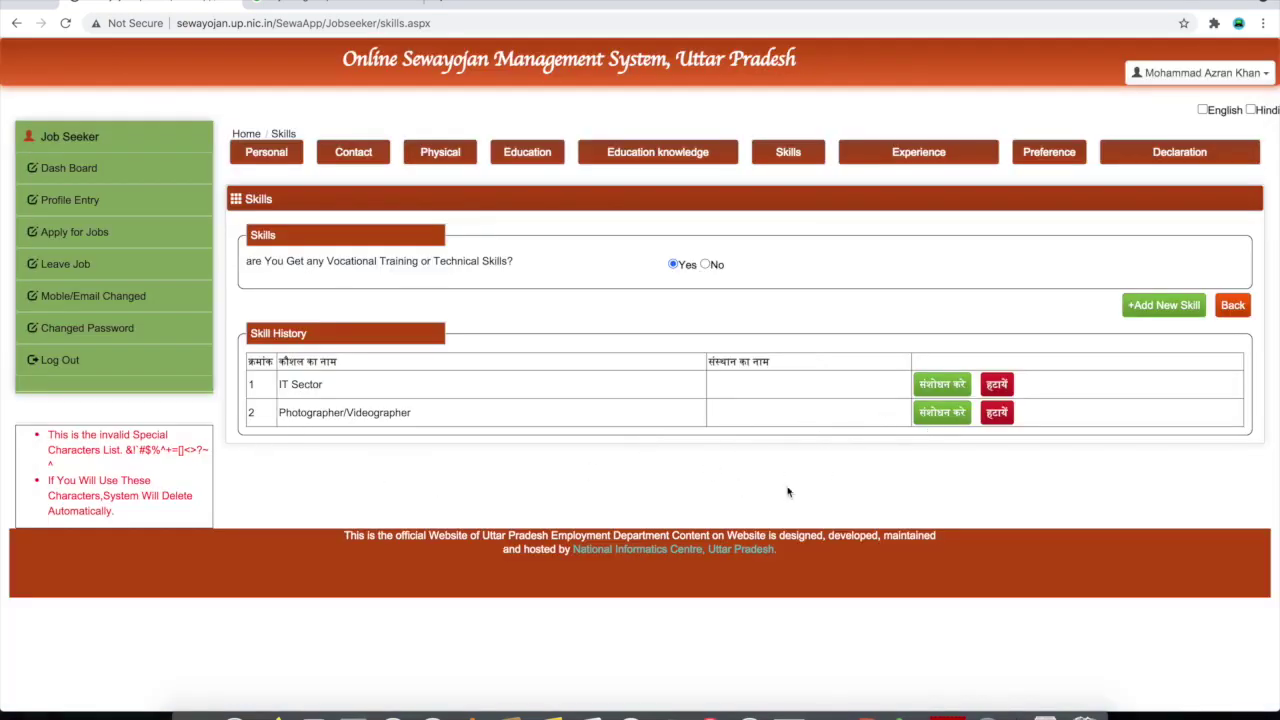
click(1003, 420)
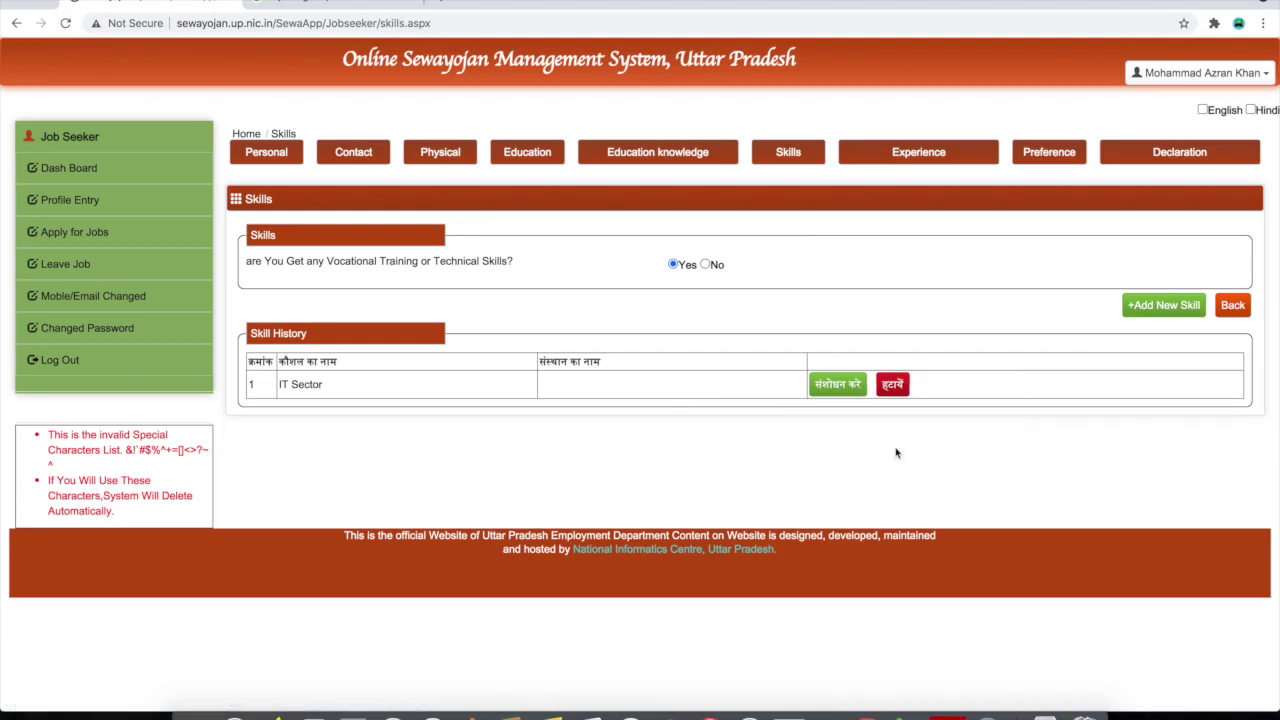
Open the Experience section and answer Yes to having work experience
click(920, 157)
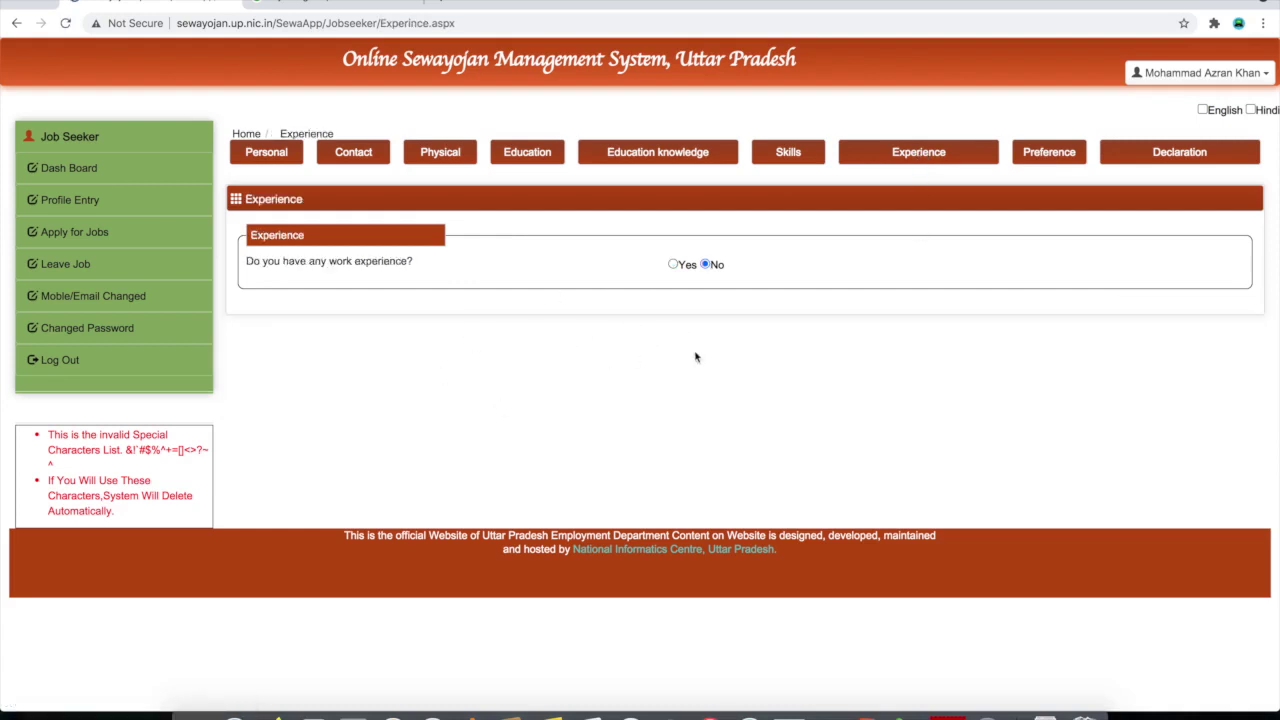
click(673, 265)
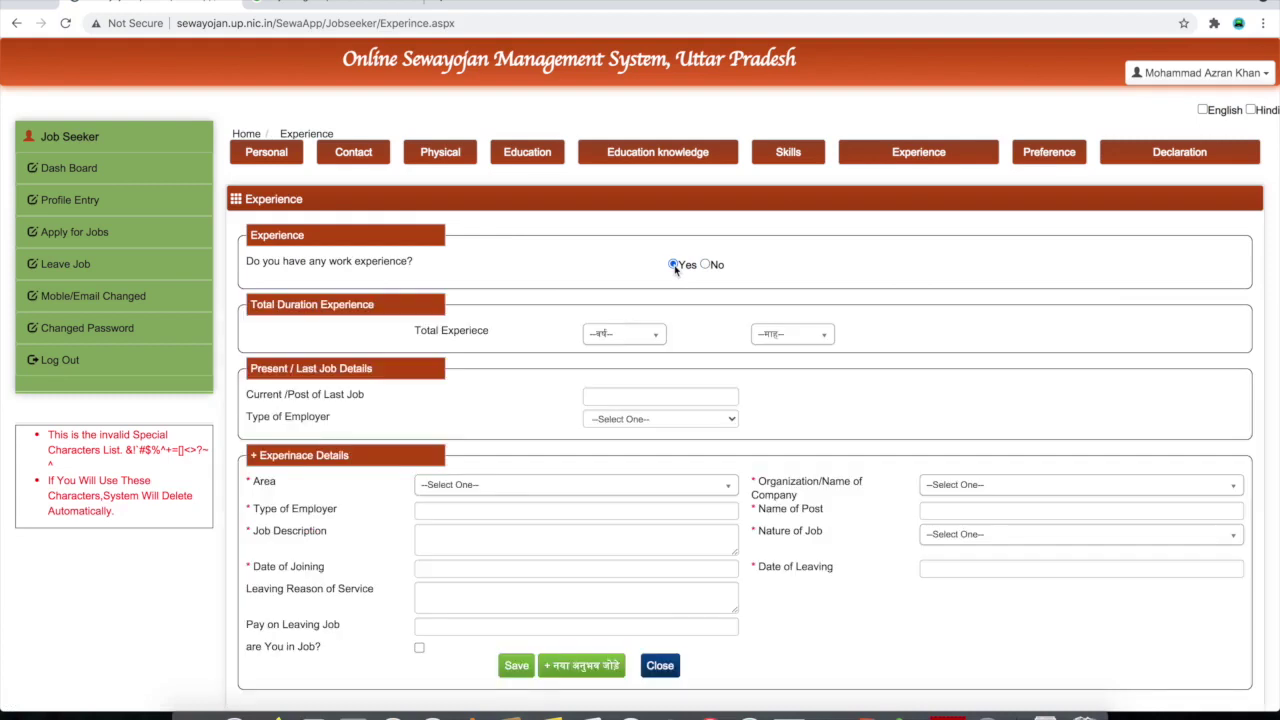
Set total work experience to 5 years and 8 months
scroll(524, 440, down, 1)
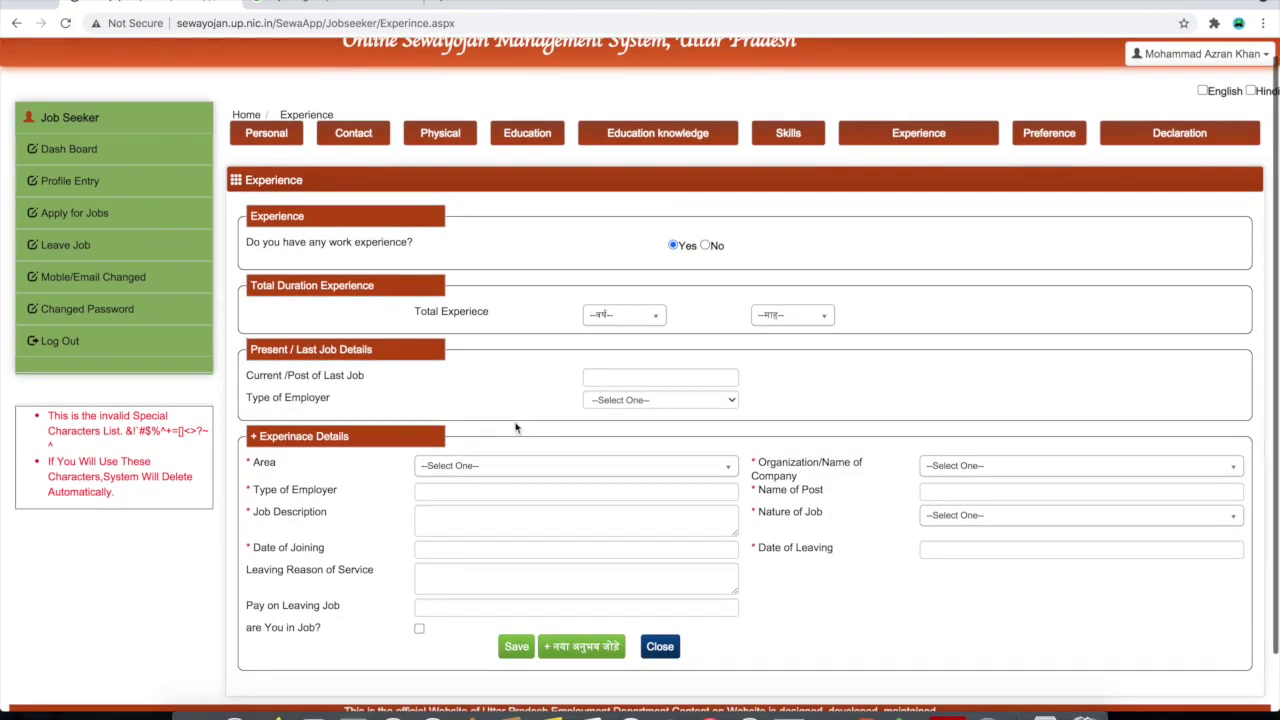
click(617, 316)
scroll(618, 414, down, 10)
scroll(618, 414, up, 10)
scroll(618, 414, down, 10)
scroll(618, 414, up, 10)
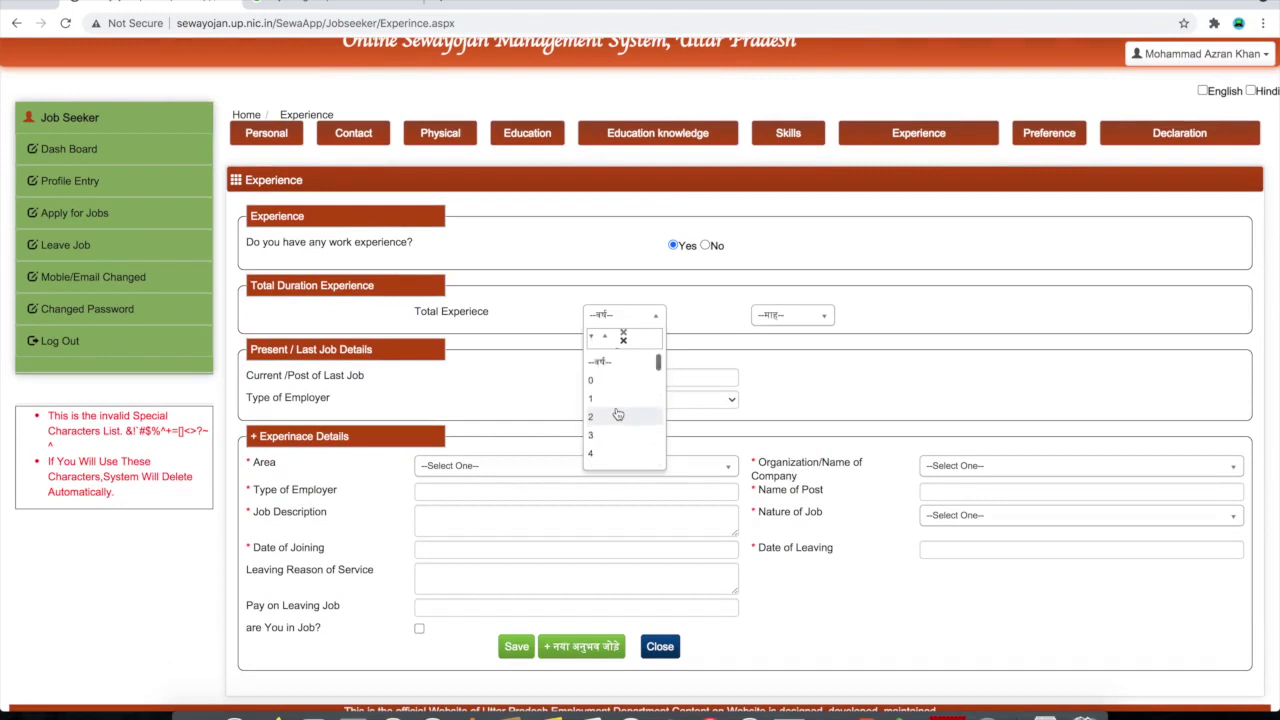
scroll(618, 414, down, 2)
click(630, 399)
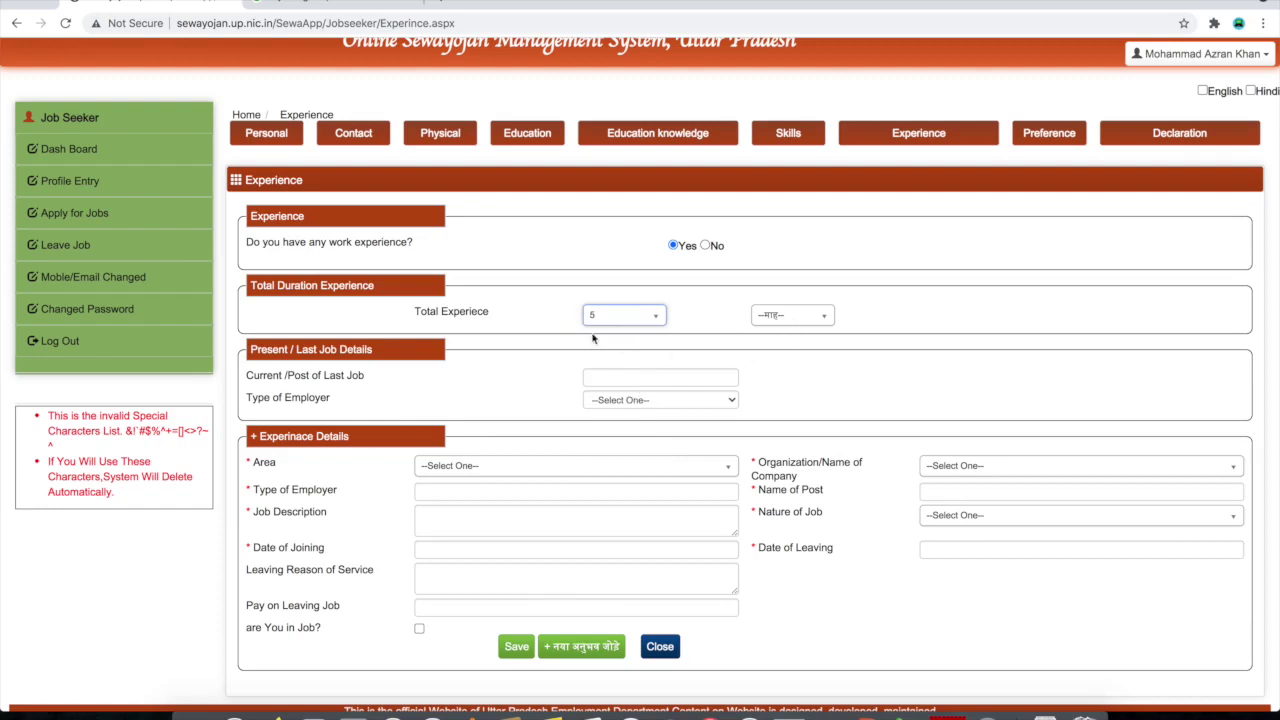
click(795, 318)
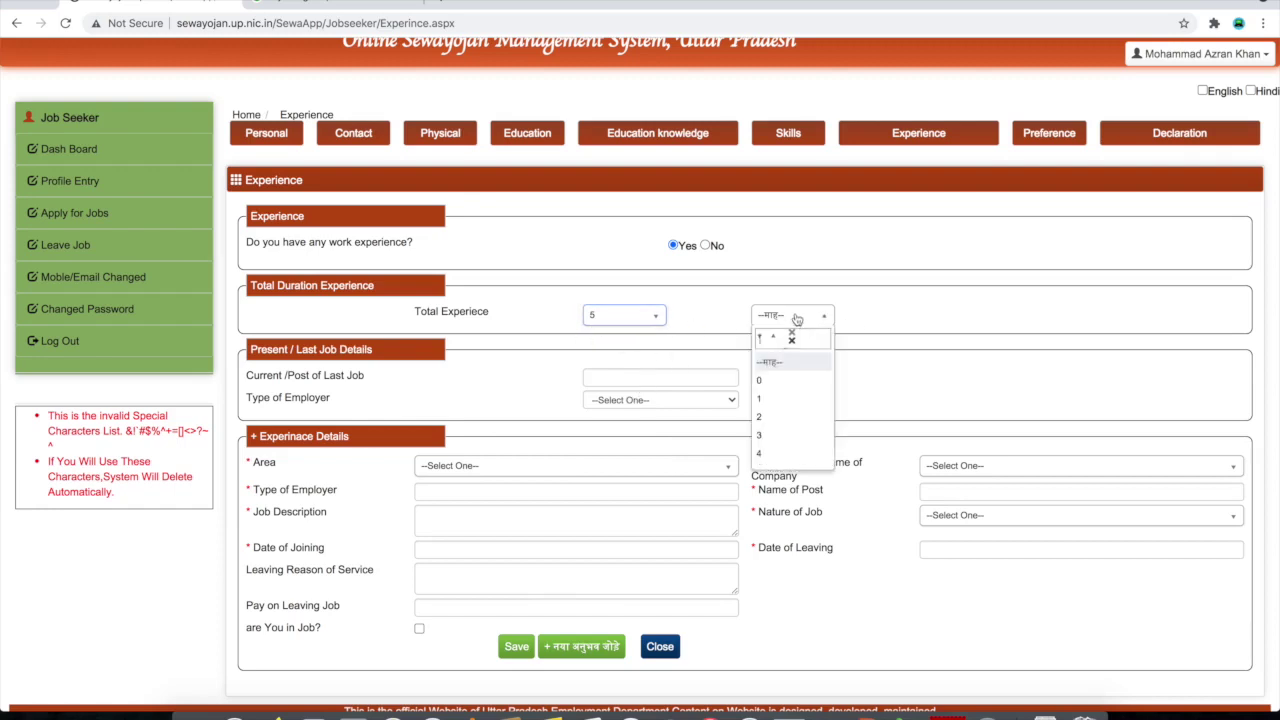
scroll(792, 423, down, 2)
click(791, 389)
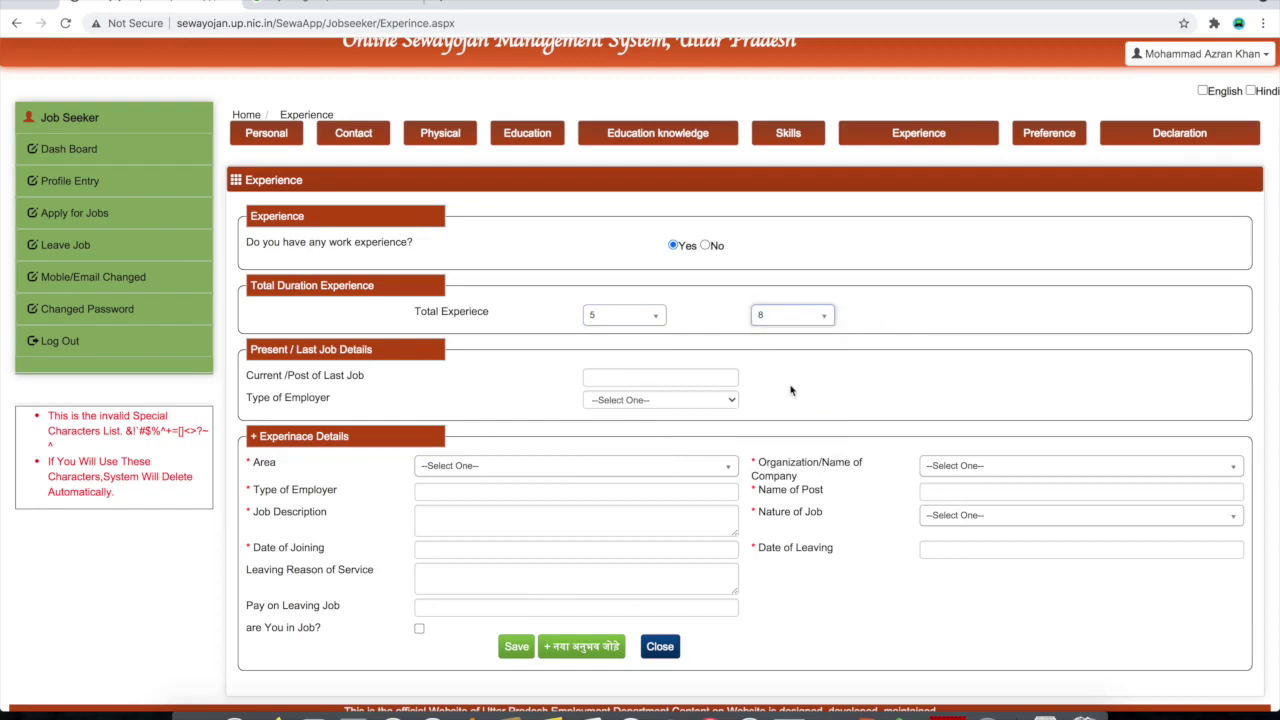
Enter Manager as the post of the current or last job
scroll(257, 343, down, 1)
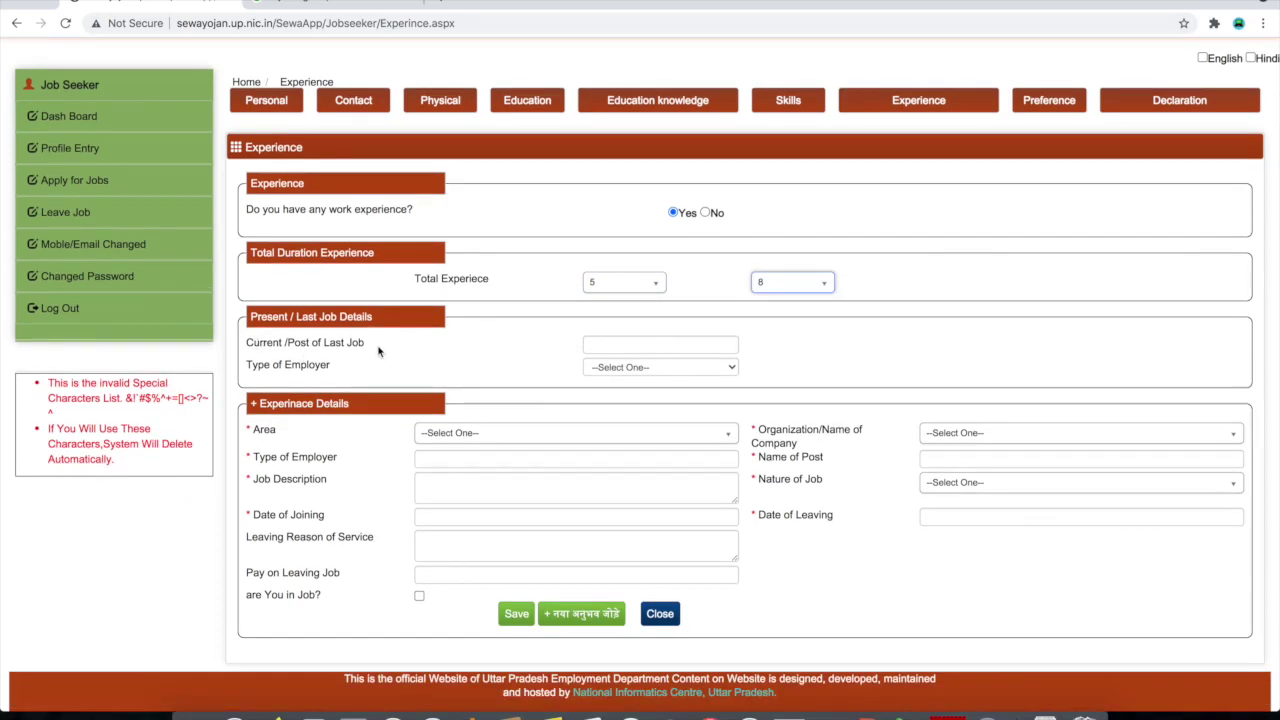
click(621, 343)
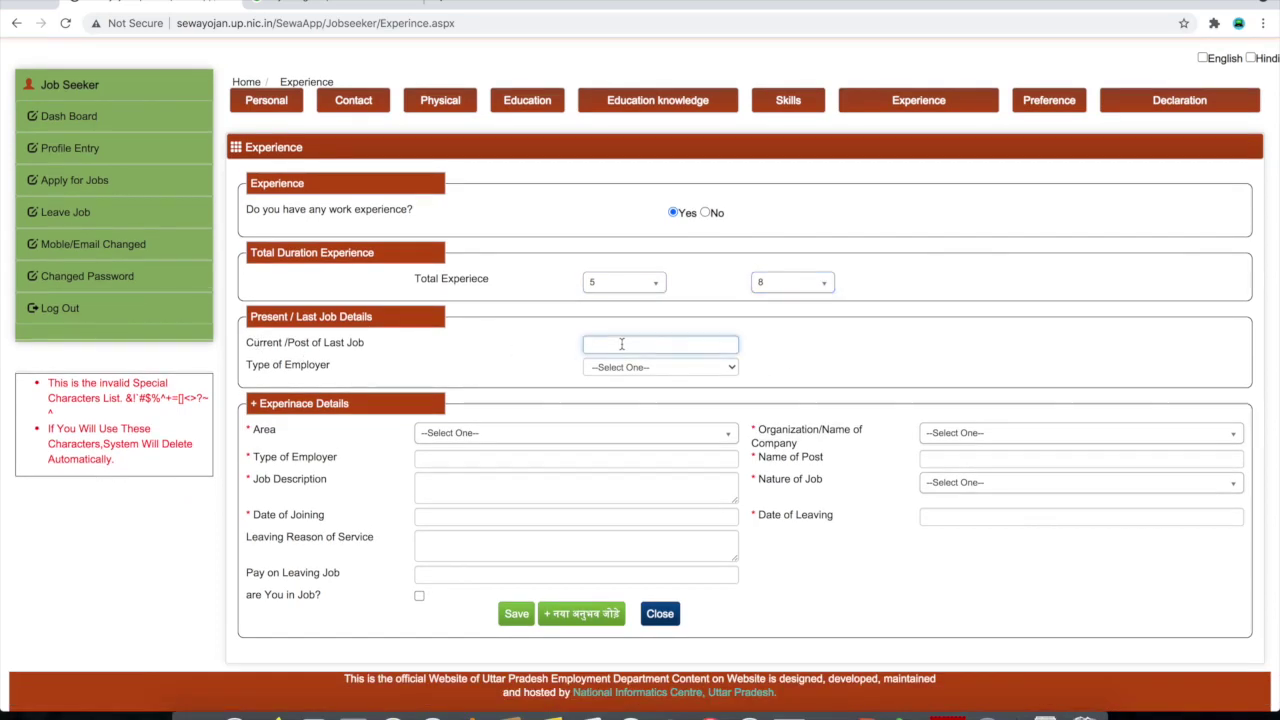
text(Ma)
click(641, 369)
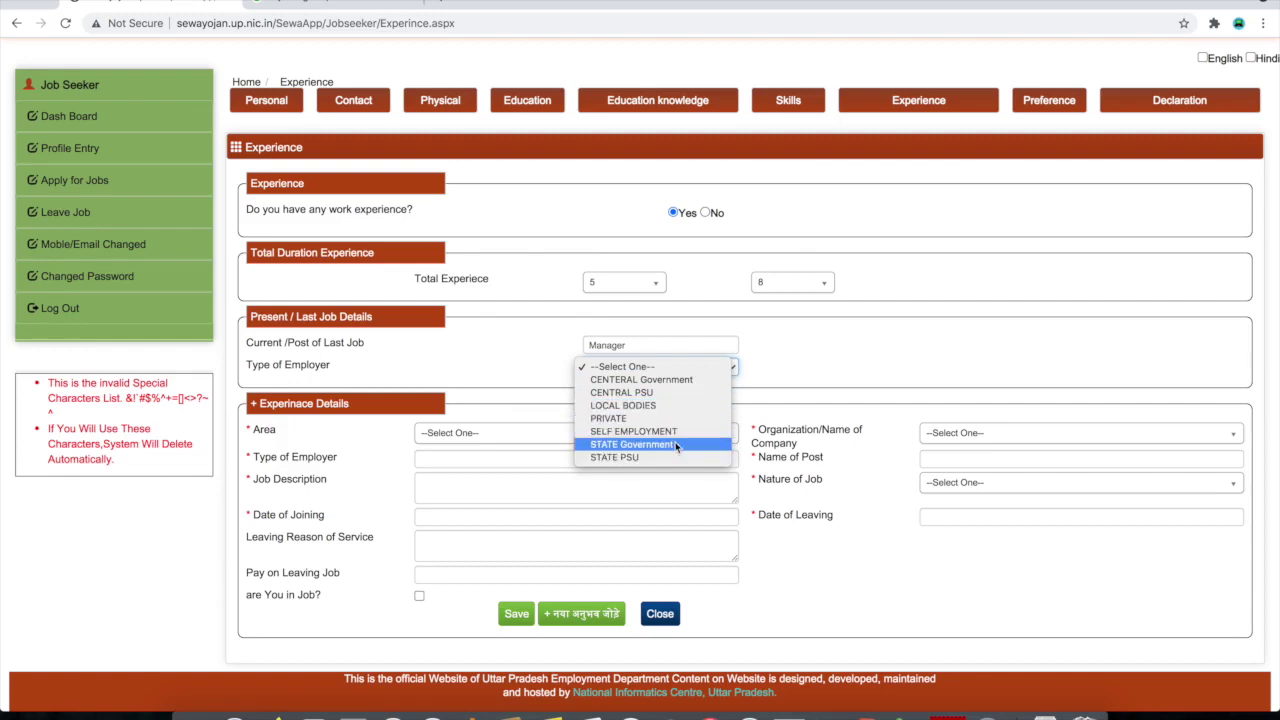
Set employer type SELF EMPLOYMENT, area IT-Hardware and Networking, and organization PRIVATE
click(624, 432)
scroll(454, 461, down, 1)
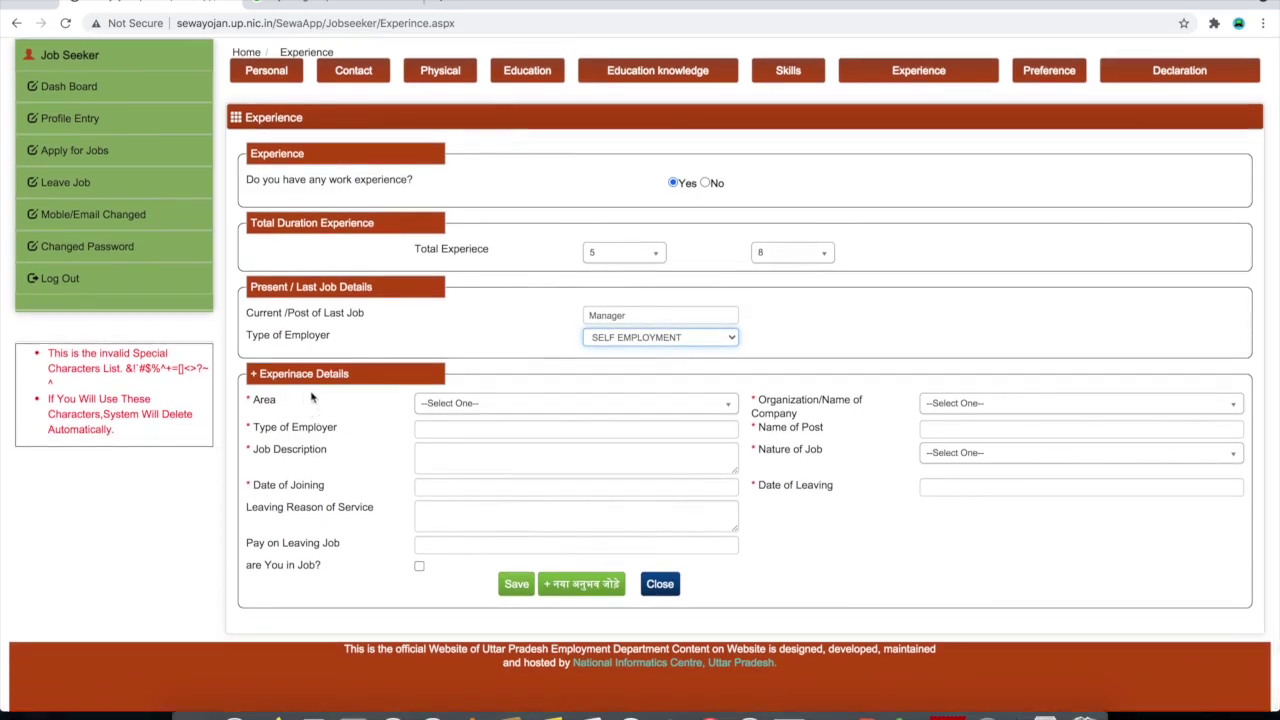
click(494, 405)
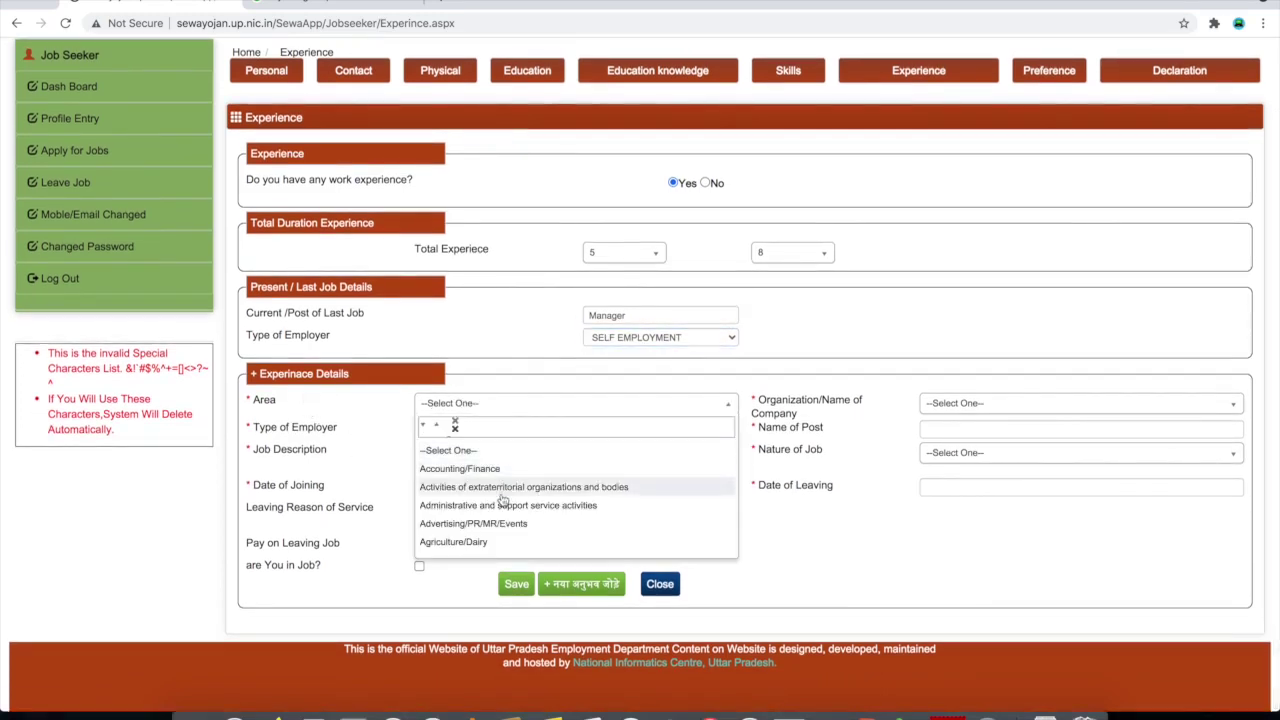
scroll(503, 495, down, 3)
scroll(503, 498, down, 5)
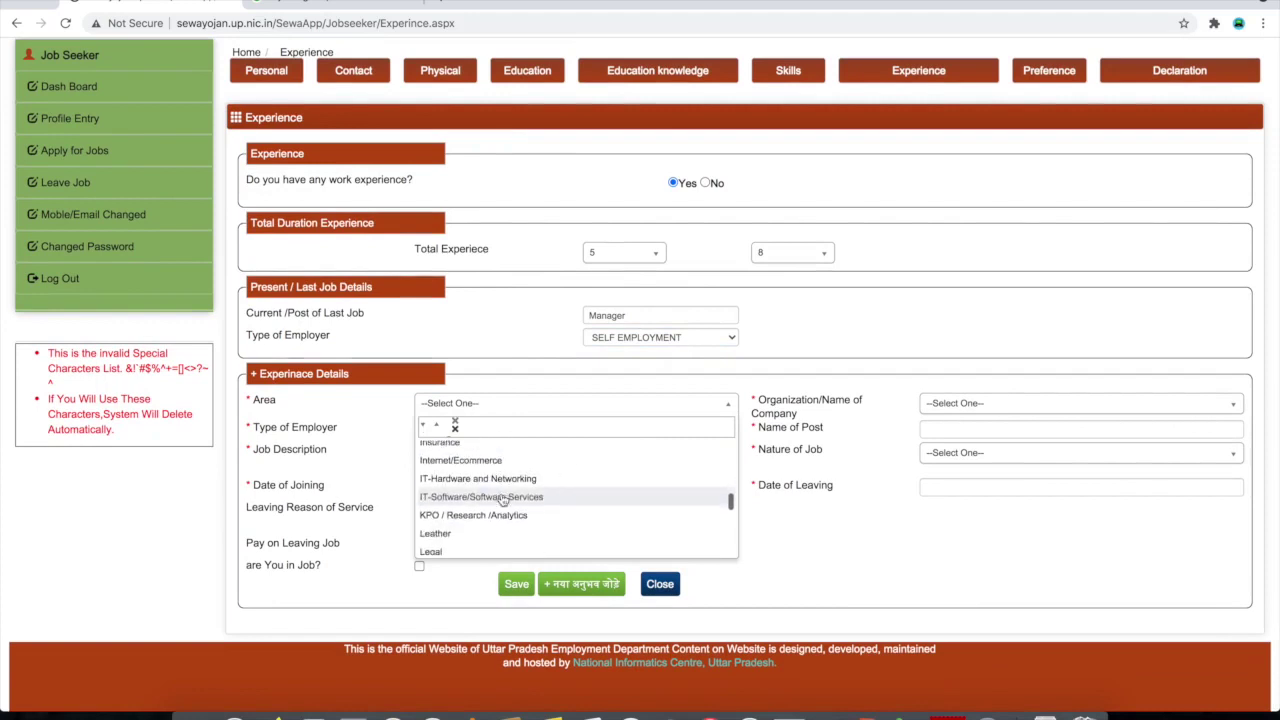
click(534, 481)
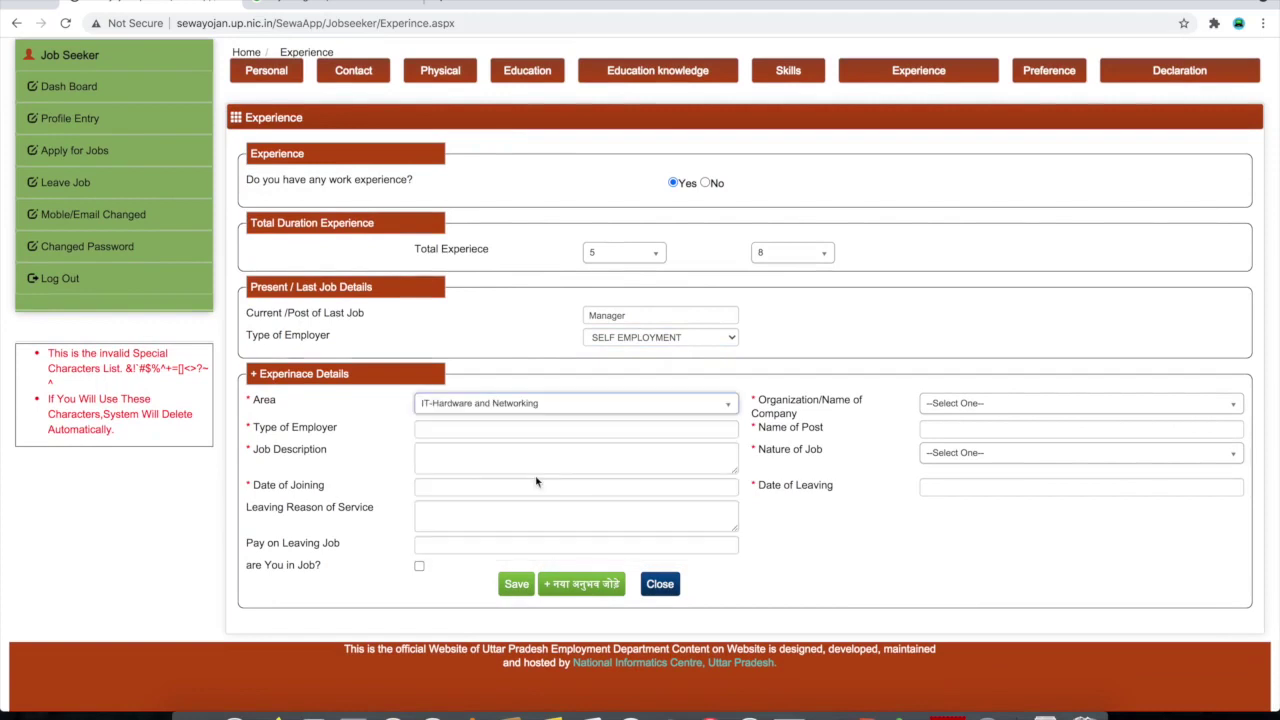
click(994, 405)
scroll(991, 481, down, 2)
scroll(991, 481, up, 2)
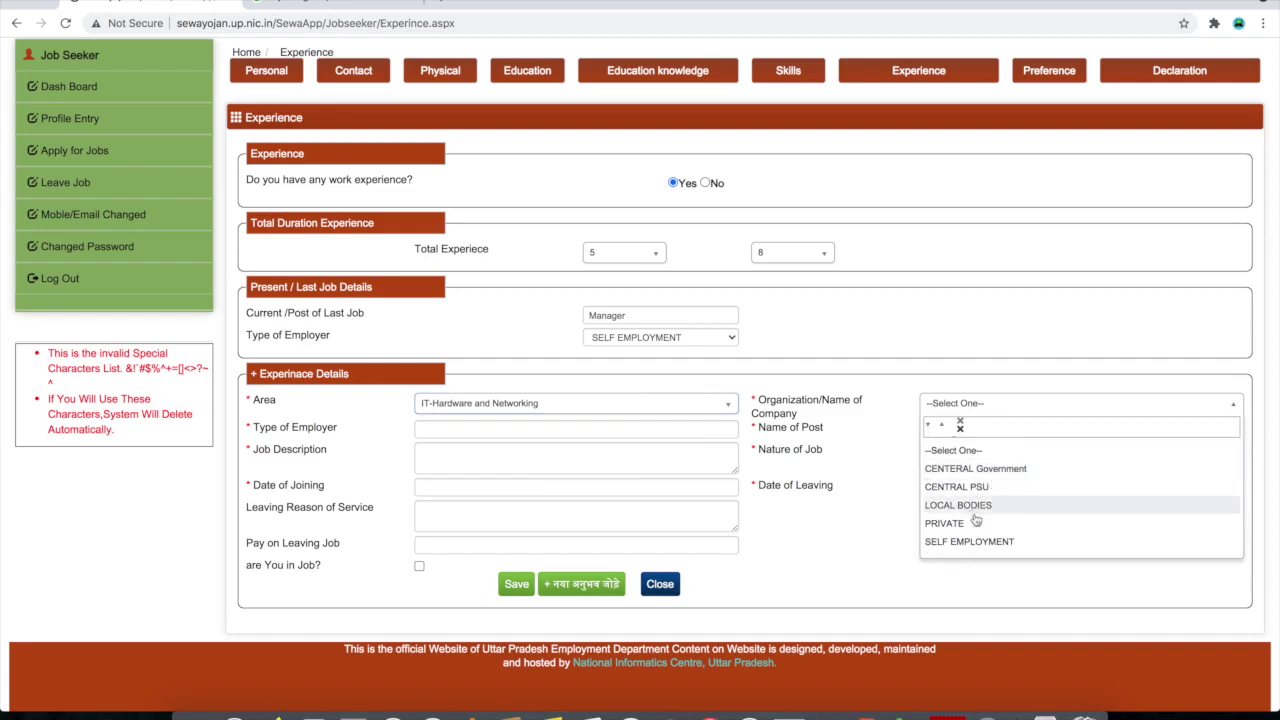
scroll(989, 530, down, 1)
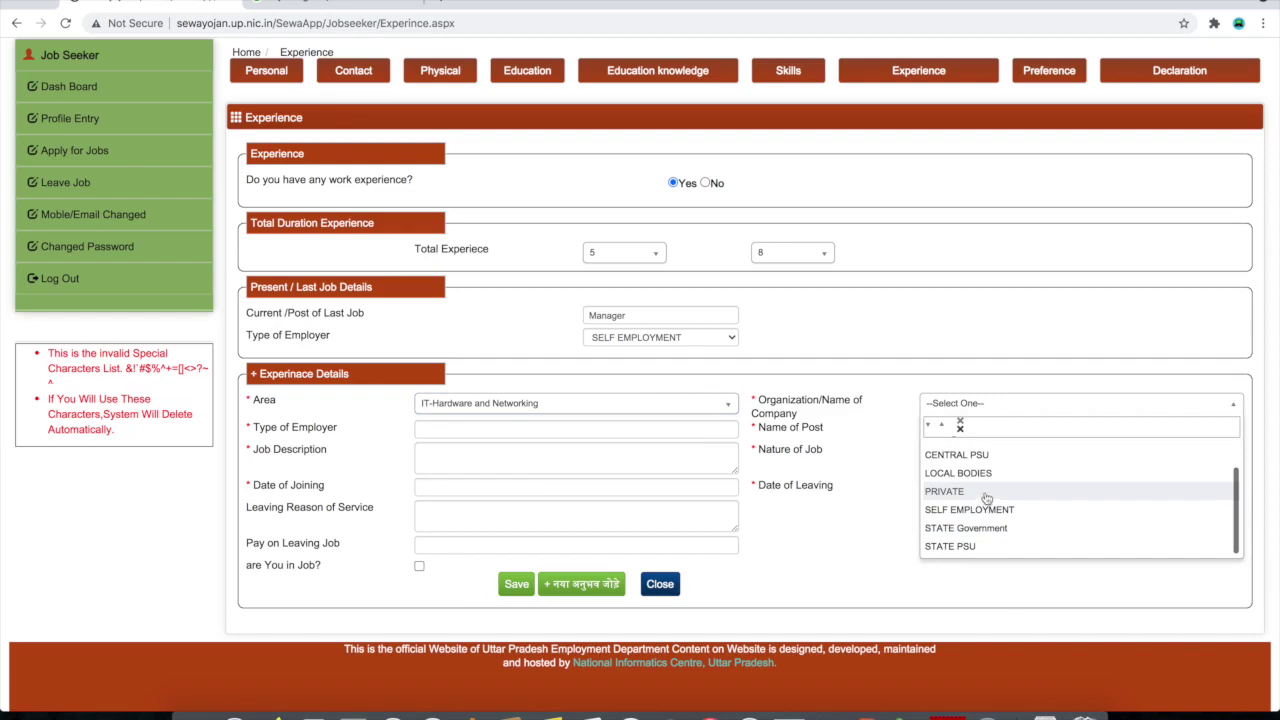
click(987, 492)
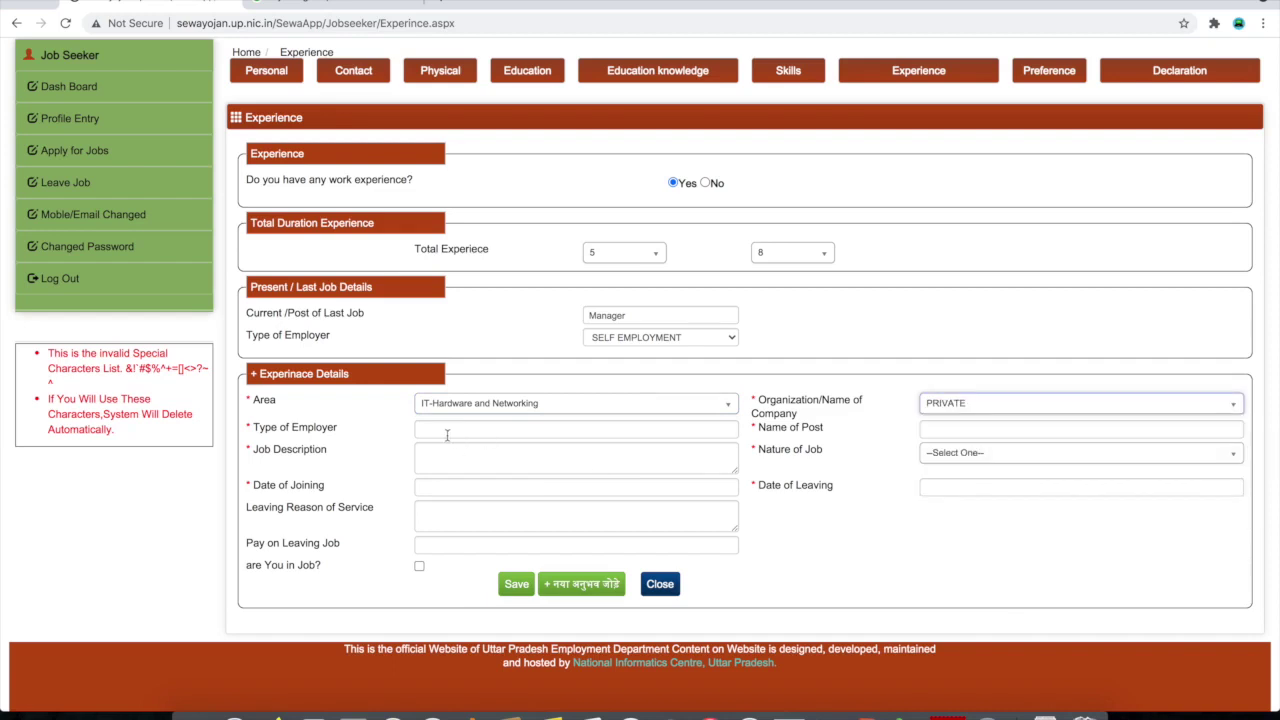
Go through the type of employer, name of post and job description entries
click(487, 427)
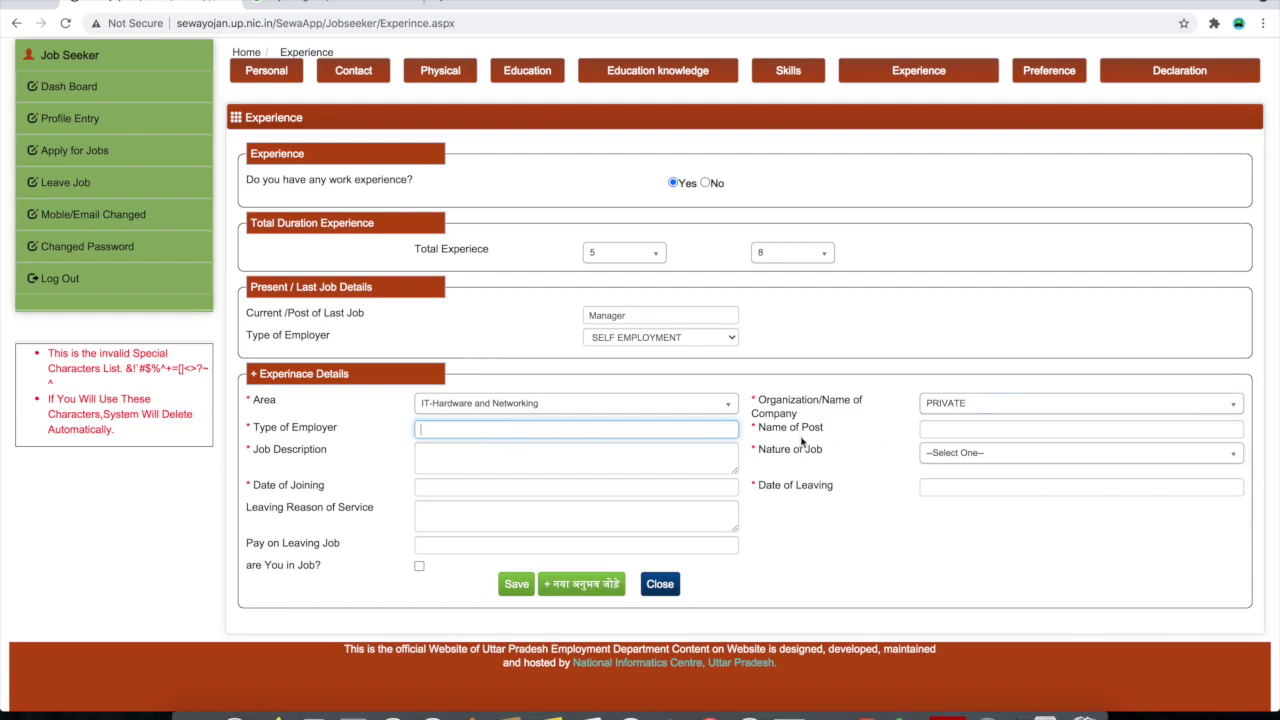
click(960, 427)
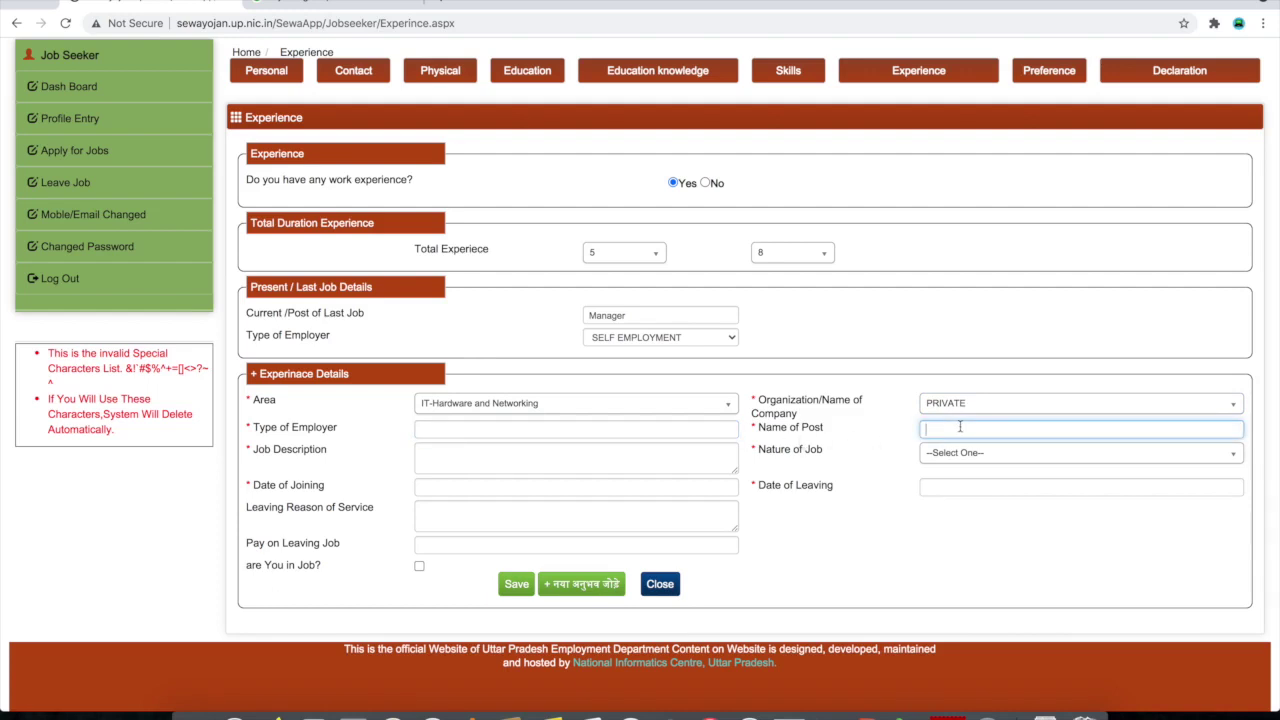
click(419, 453)
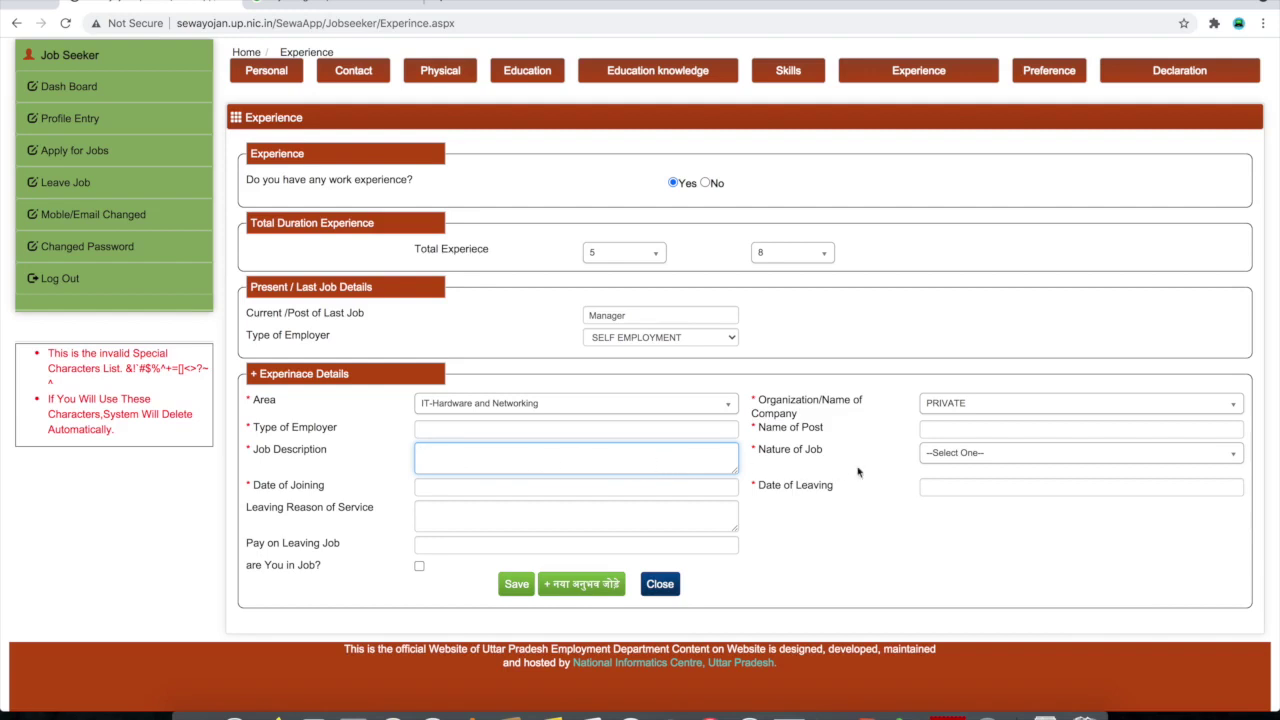
click(958, 455)
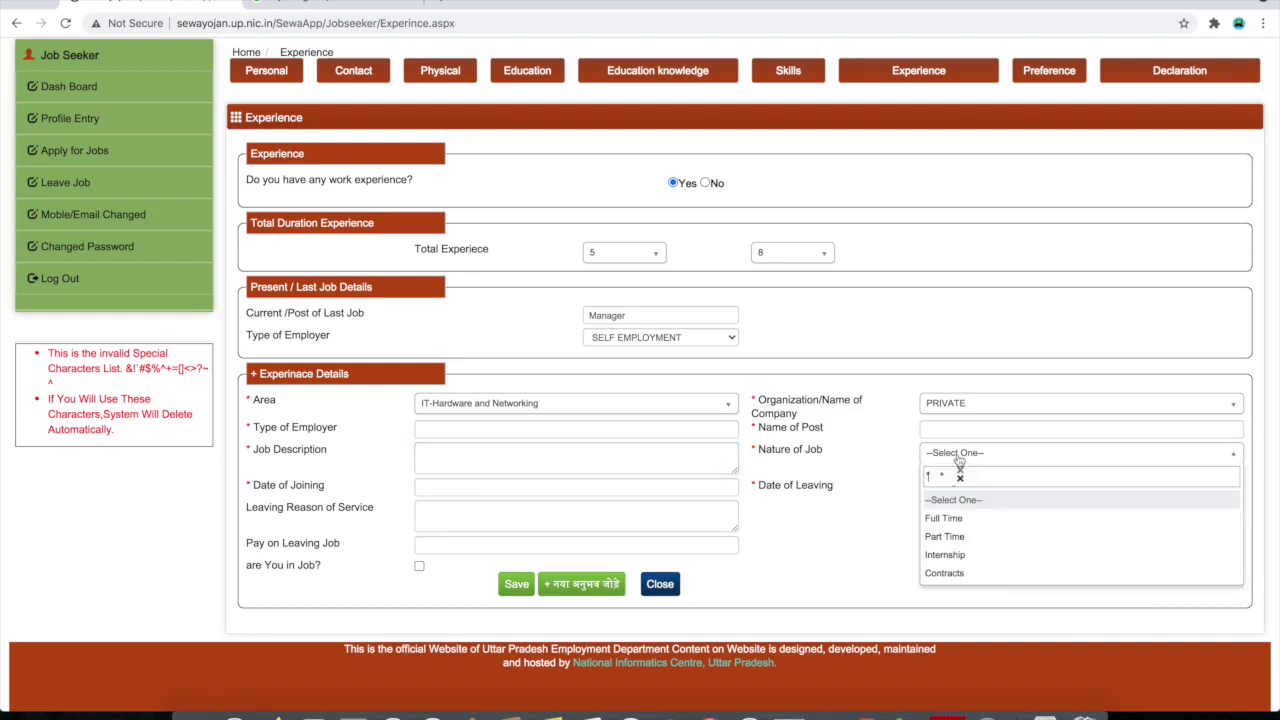
Choose Full Time as the nature of job, leaving the joining and leaving dates empty
click(957, 519)
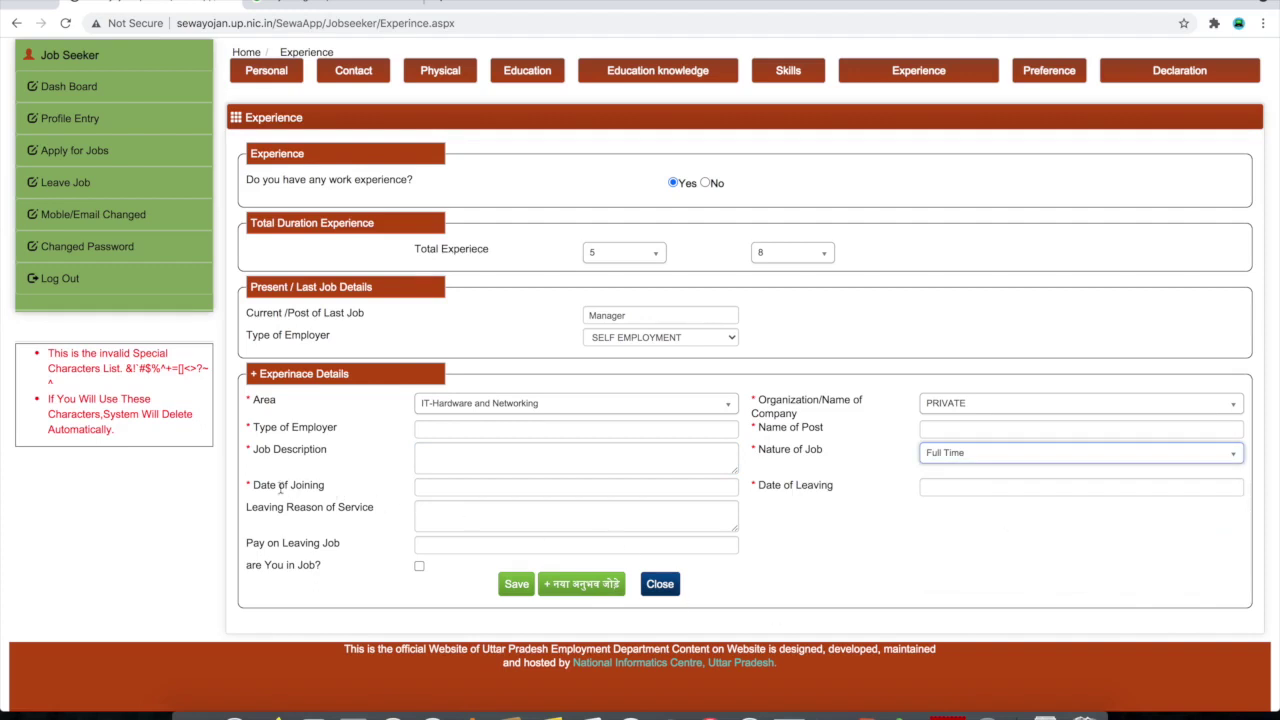
click(457, 485)
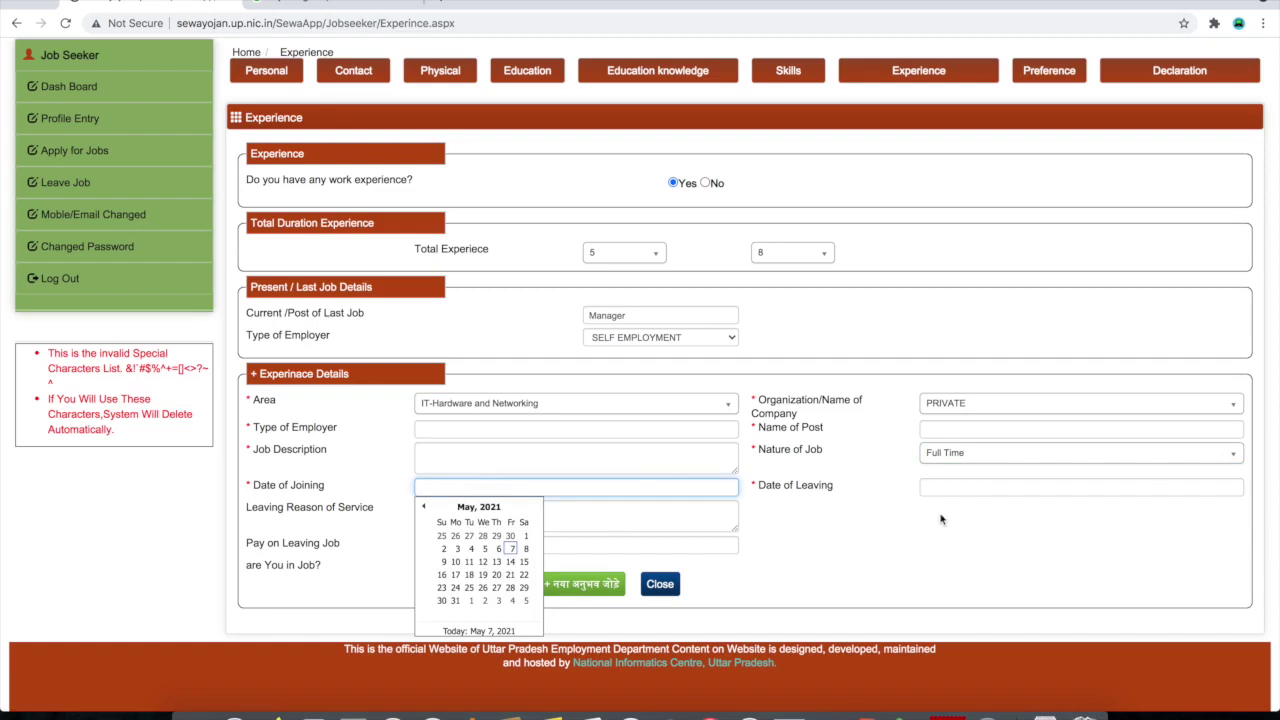
click(967, 487)
click(770, 524)
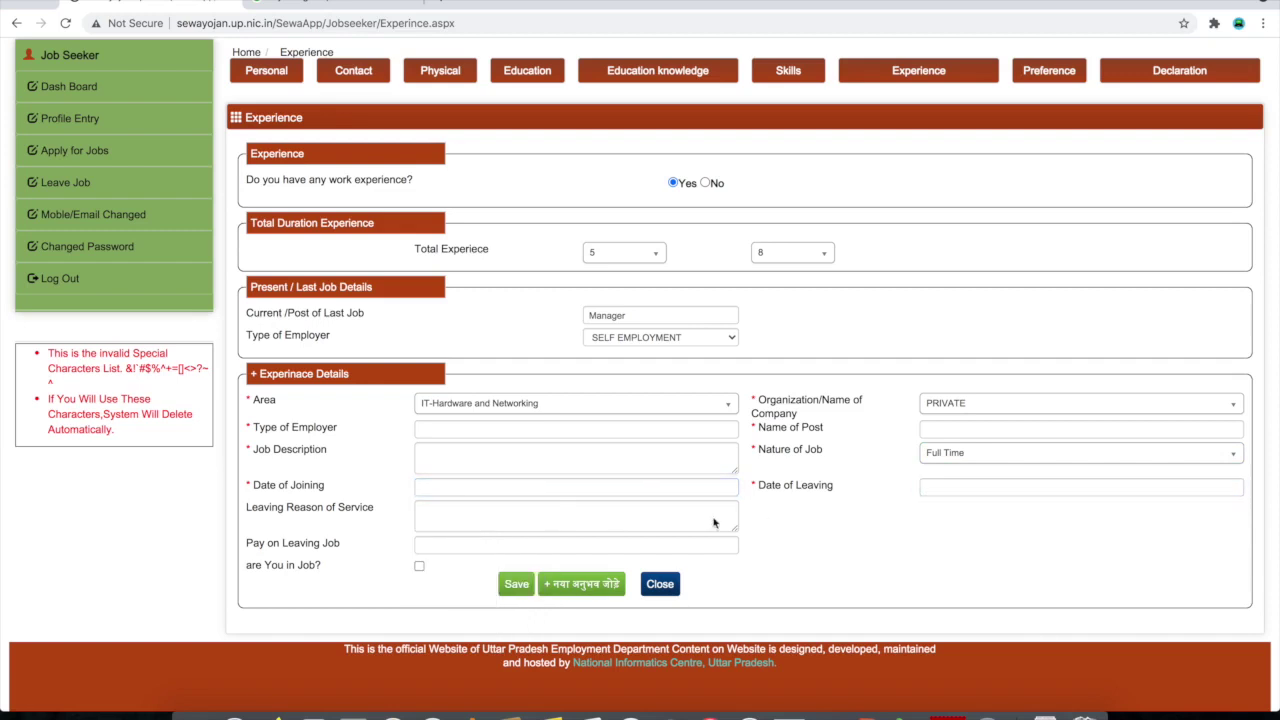
Mark the person as currently in this job and open the Jobs Preference page
click(528, 514)
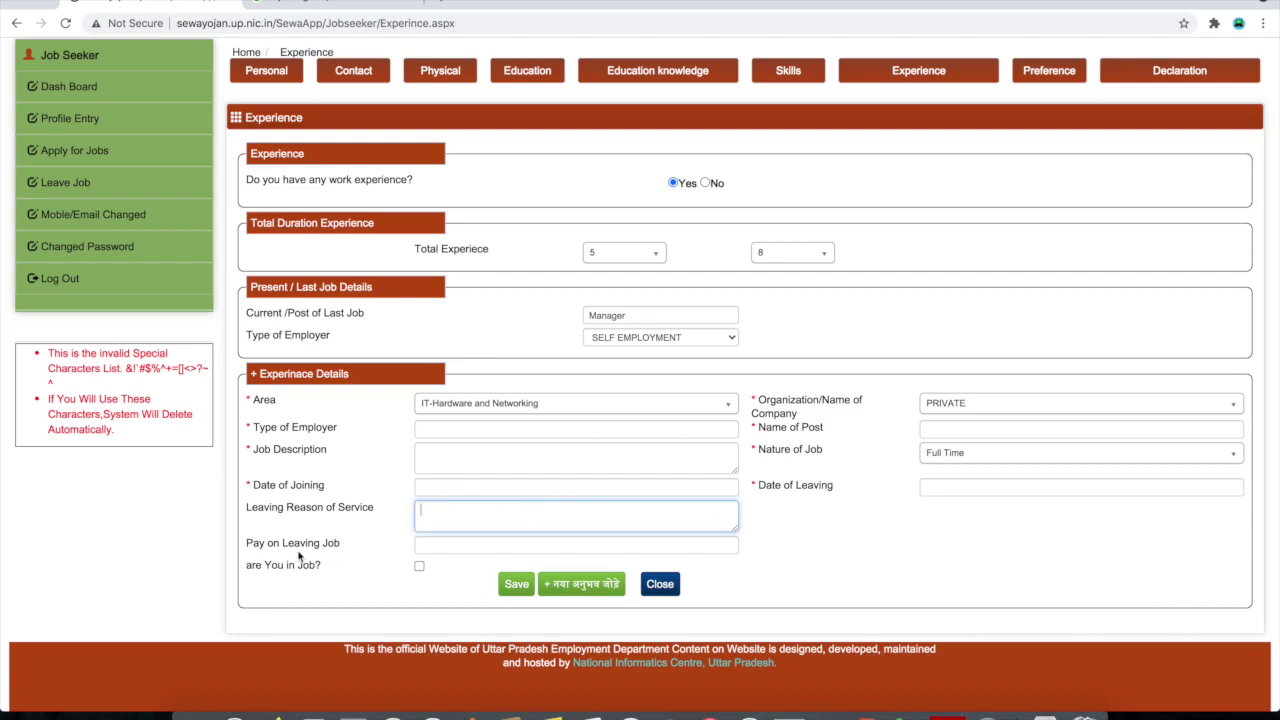
click(482, 545)
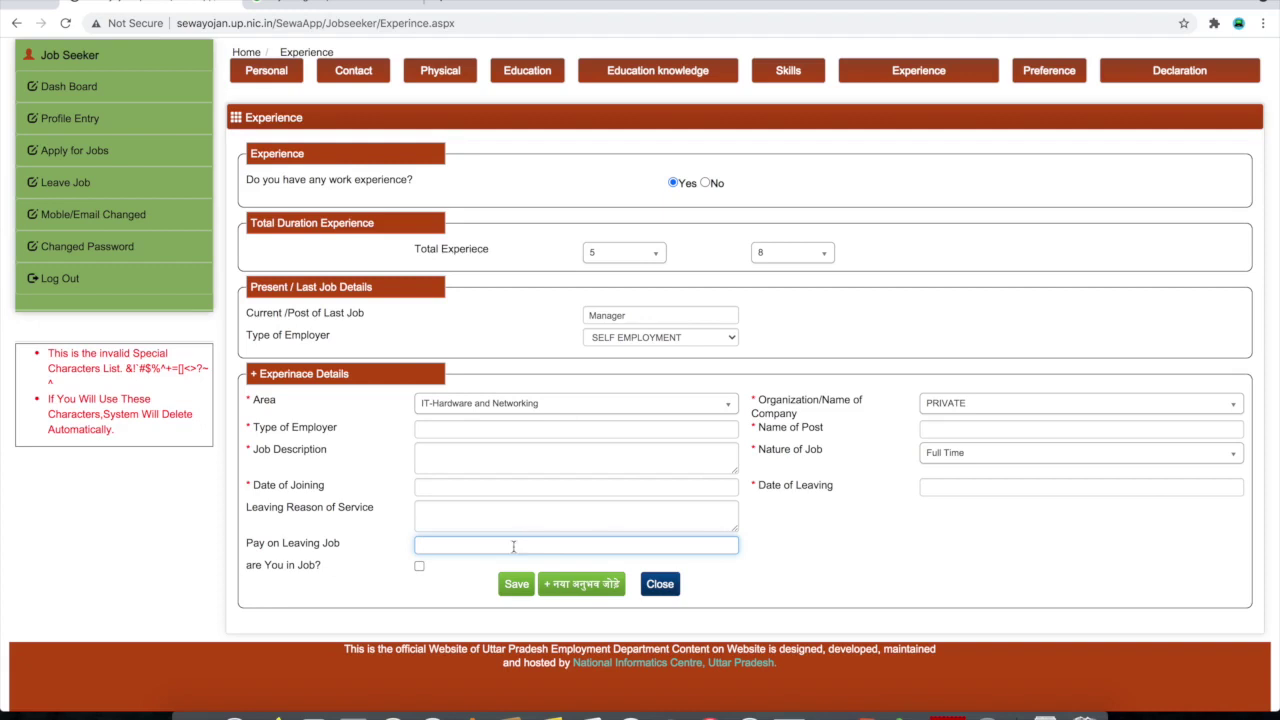
click(419, 567)
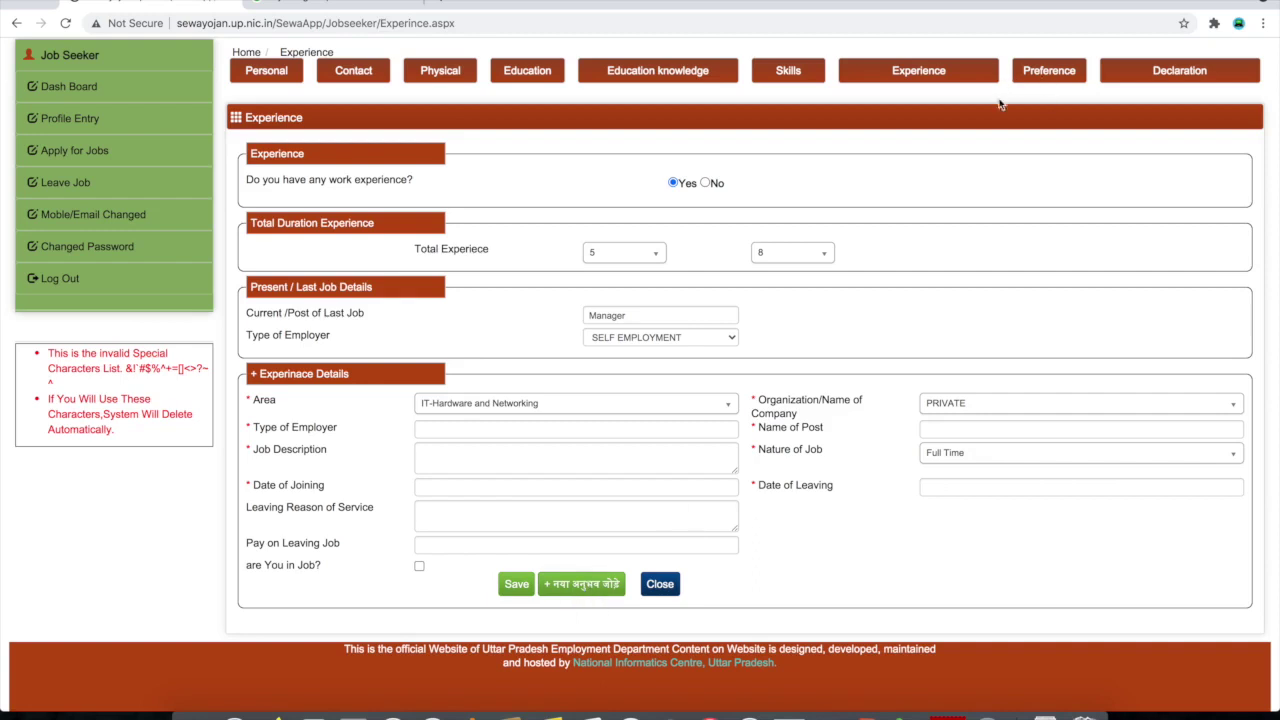
scroll(1044, 85, up, 2)
click(1043, 160)
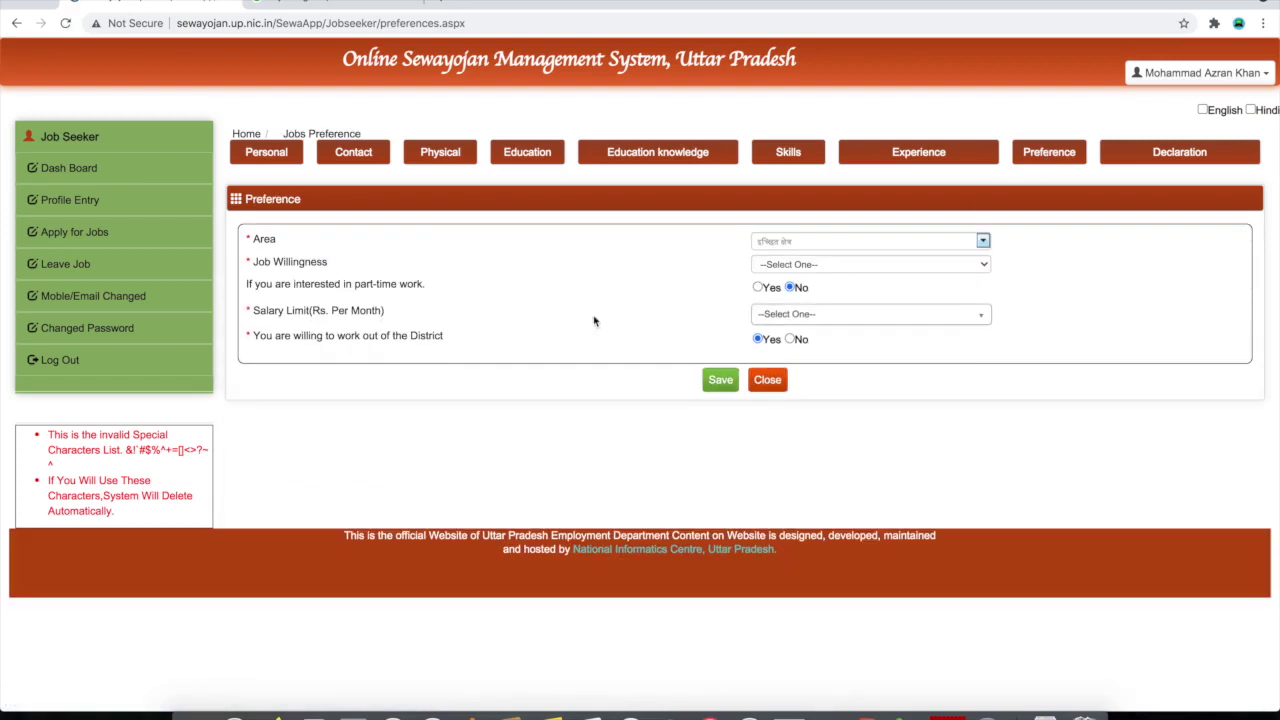
Tick IT-Software/Software Services and Education/Teaching/Training as preferred areas
click(790, 248)
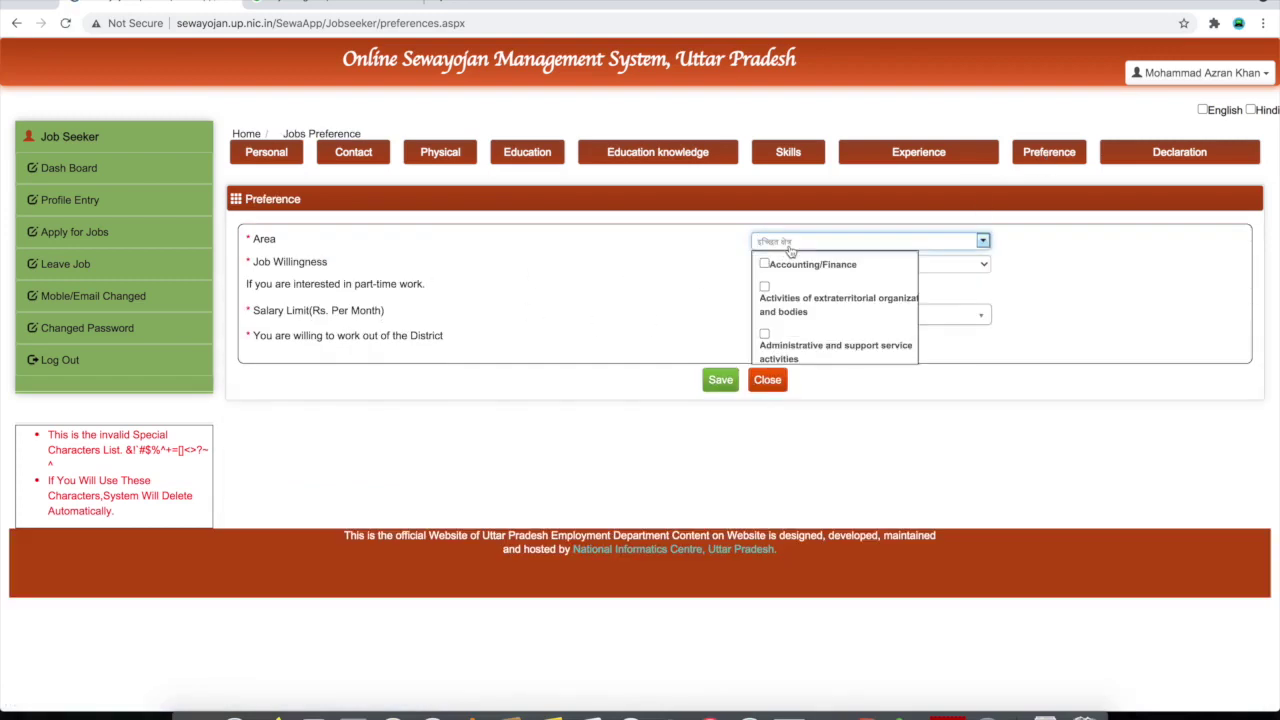
scroll(810, 301, down, 1)
scroll(810, 301, down, 4)
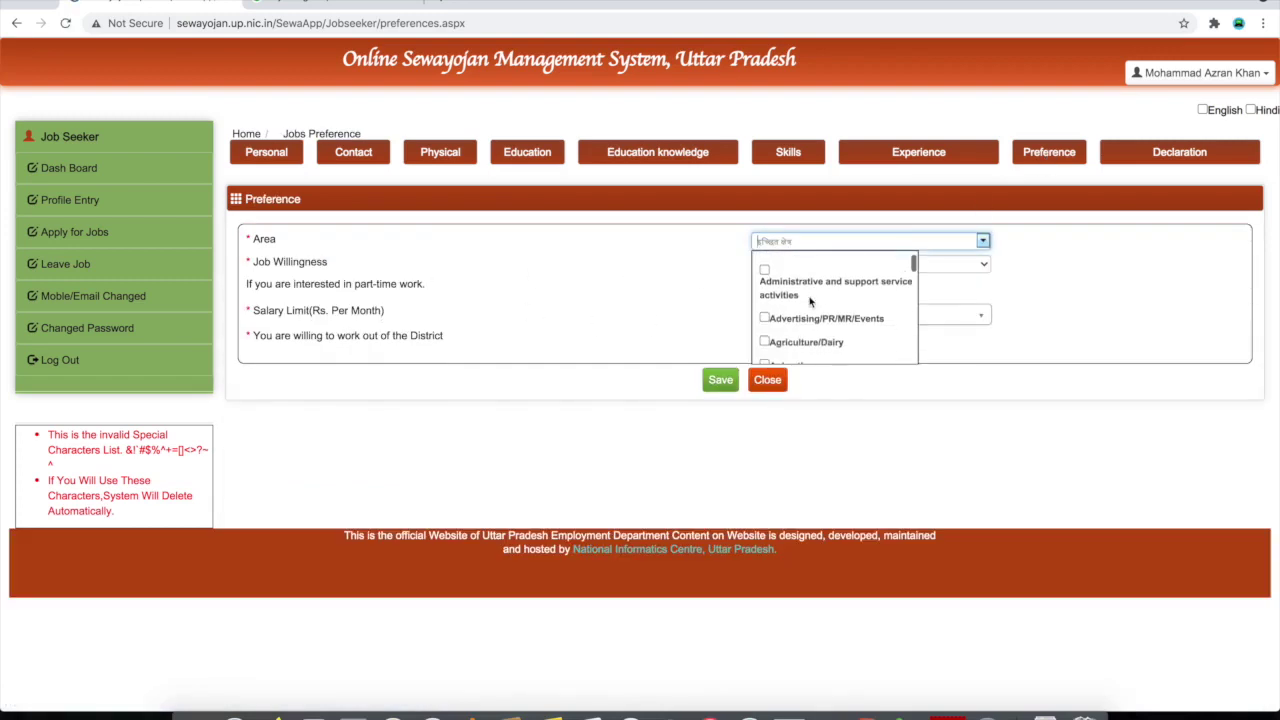
scroll(810, 301, down, 5)
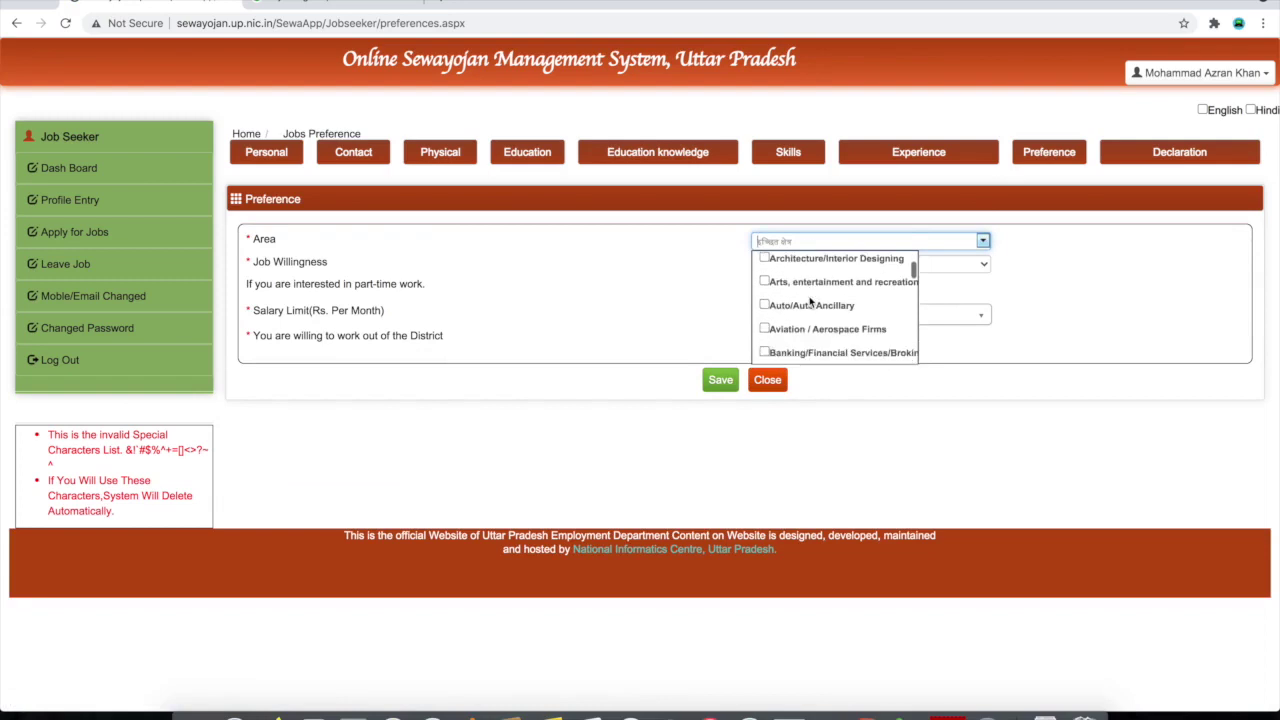
scroll(810, 301, down, 5)
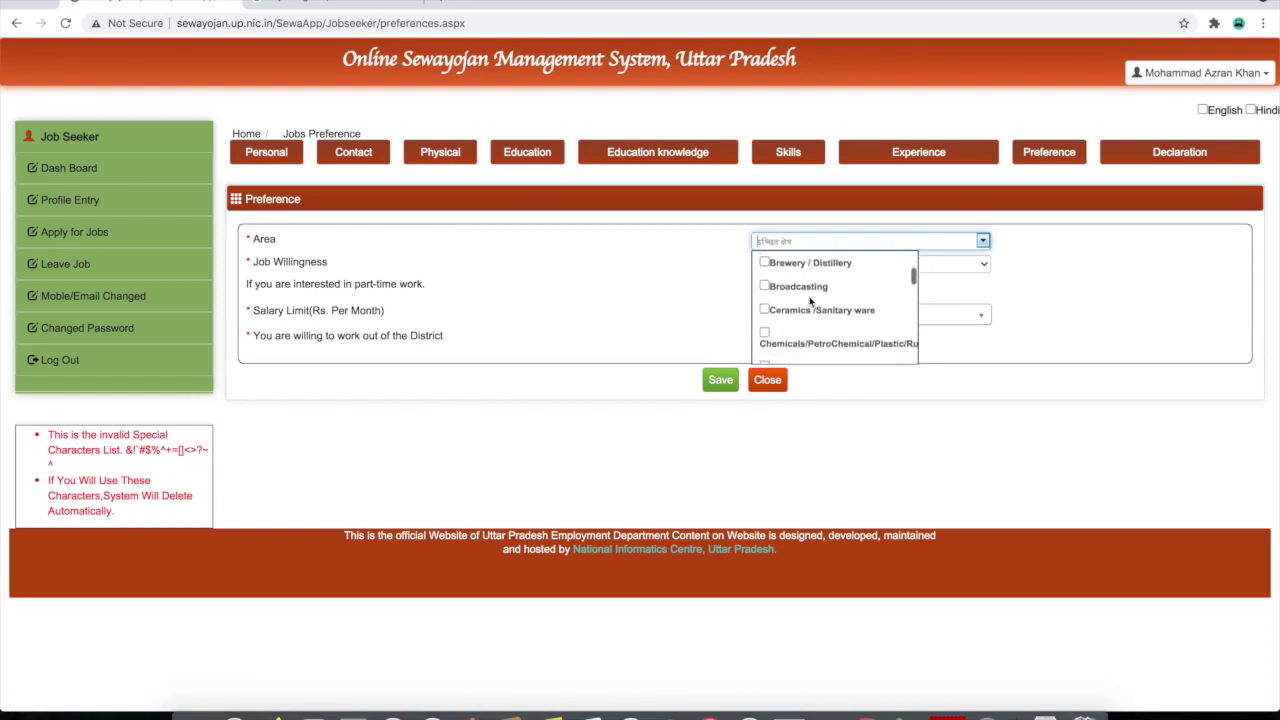
scroll(810, 301, down, 5)
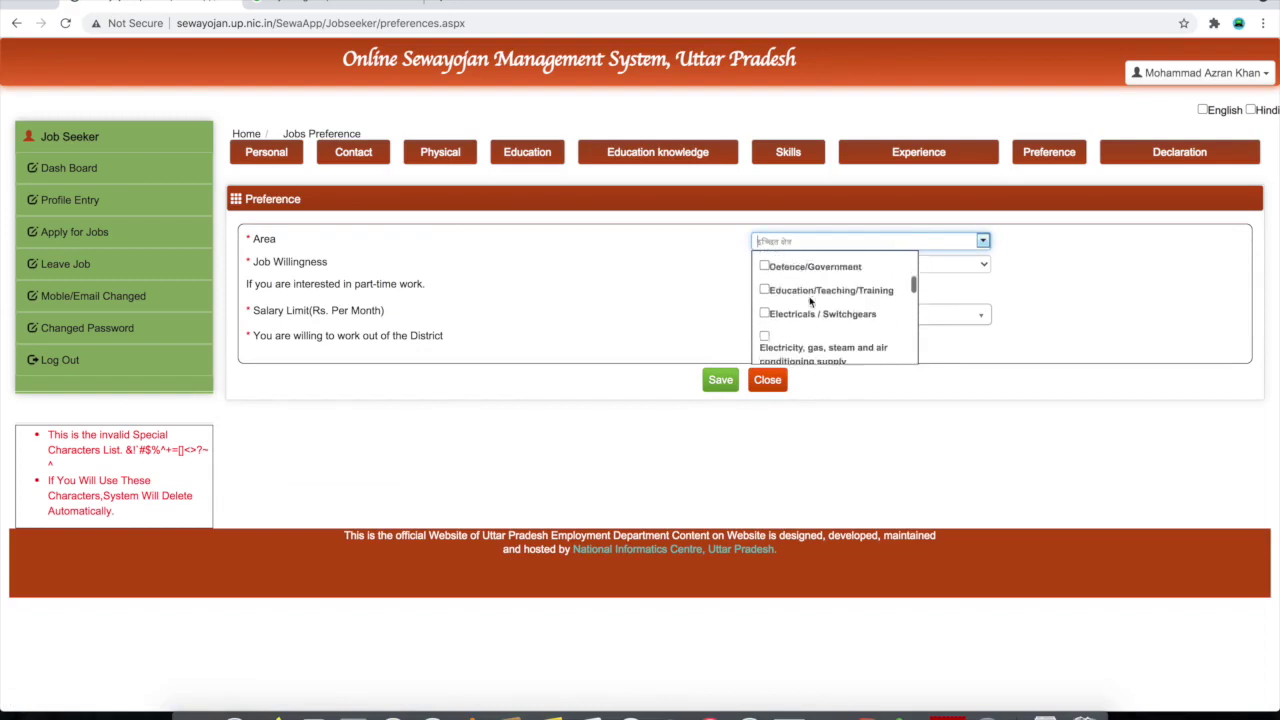
scroll(810, 302, down, 2)
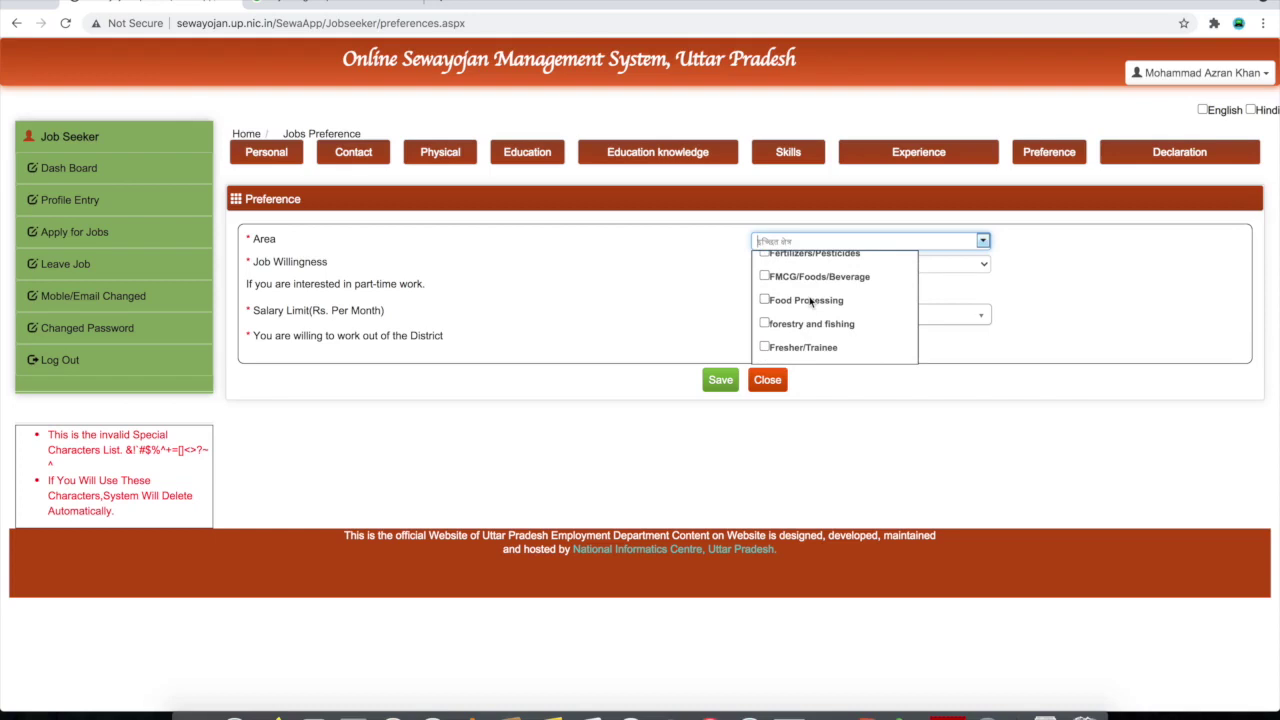
scroll(810, 301, down, 3)
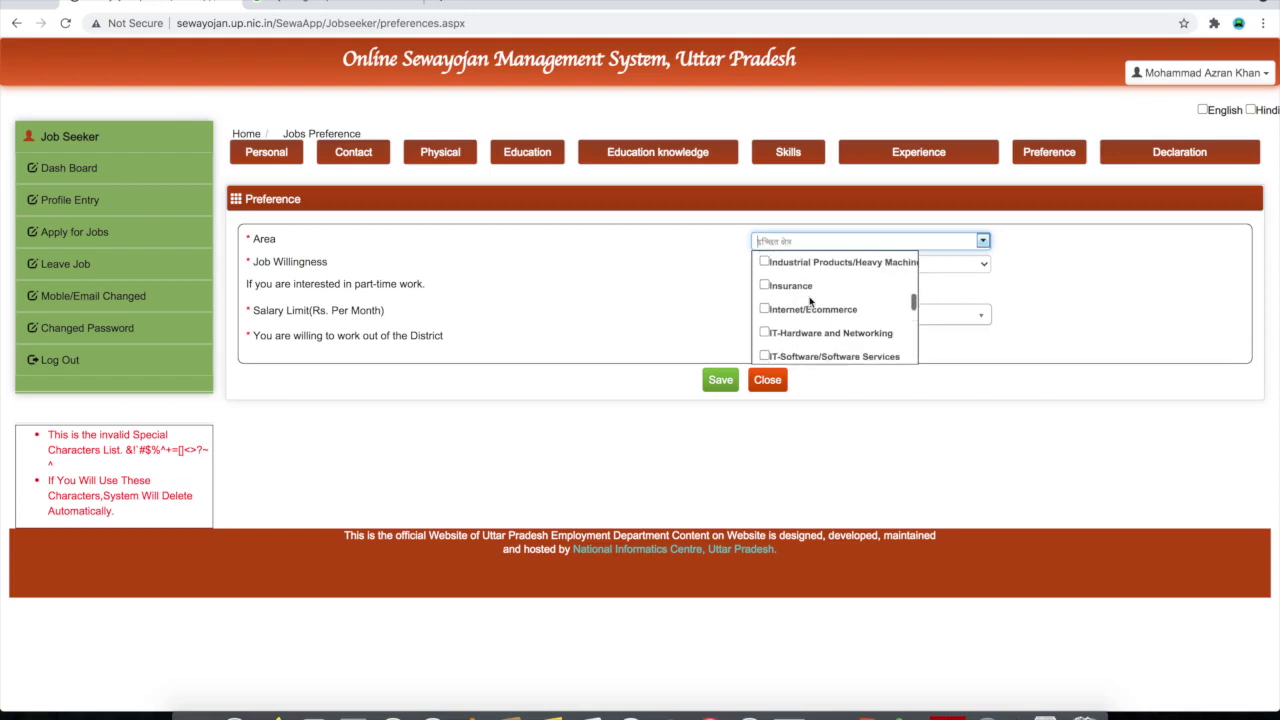
scroll(810, 300, down, 4)
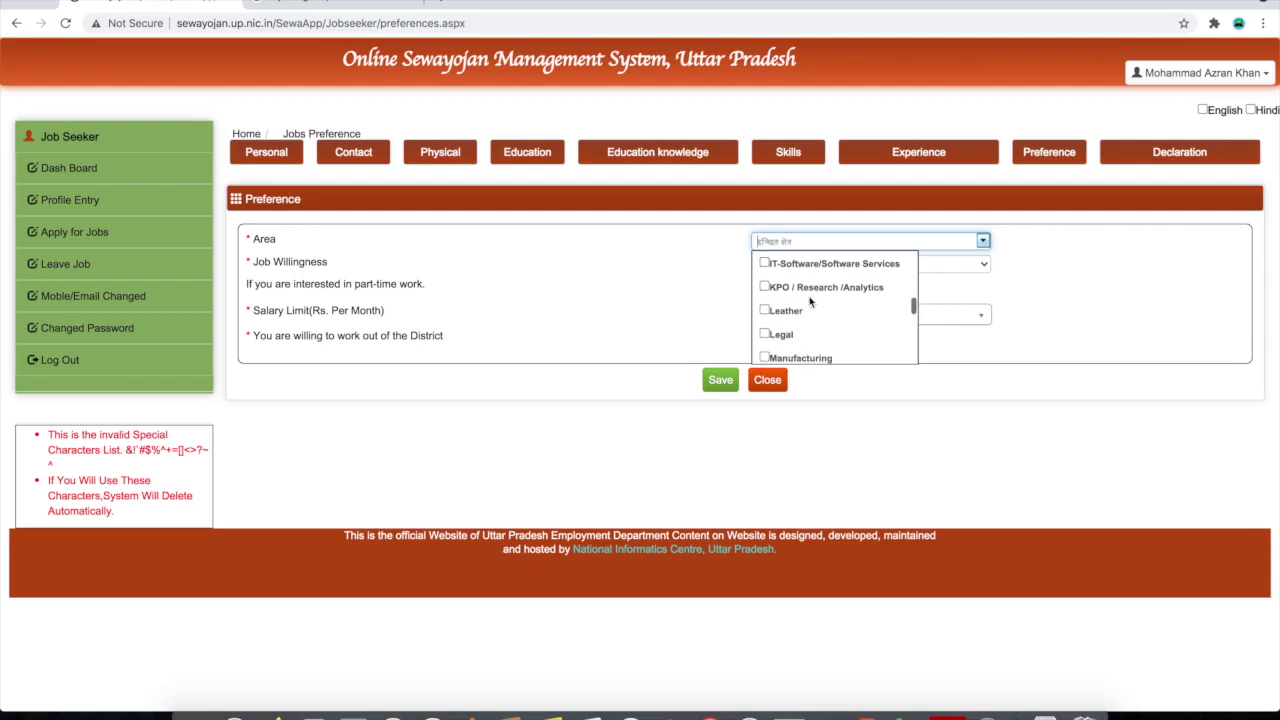
scroll(810, 301, up, 1)
click(765, 300)
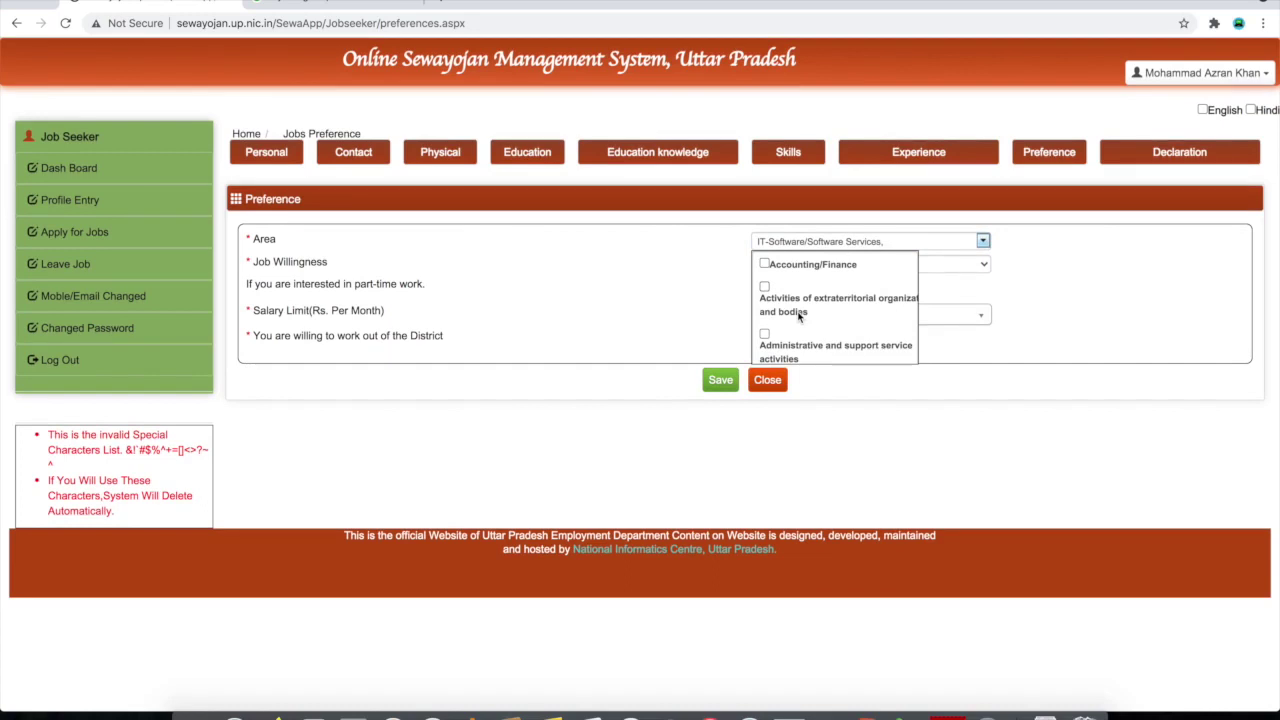
scroll(798, 316, down, 10)
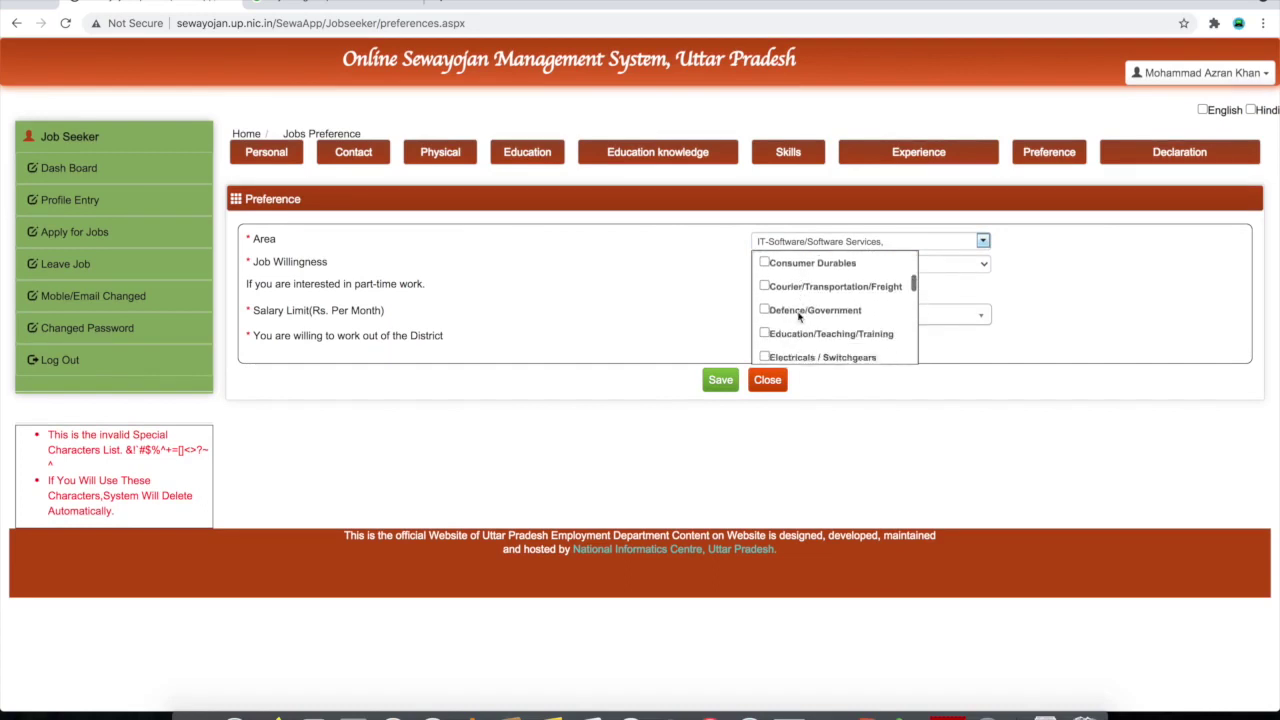
click(764, 289)
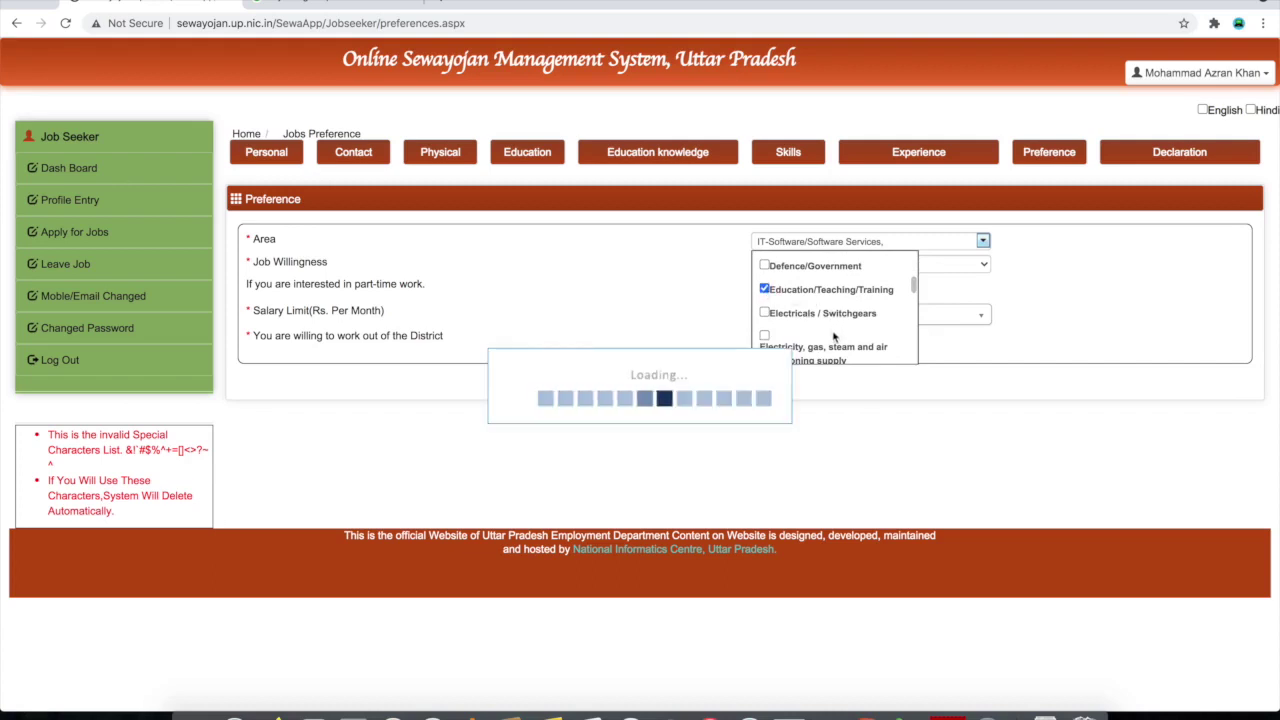
Also tick Consumer Durables and Administrative and support service activities, then close the list
scroll(795, 318, down, 8)
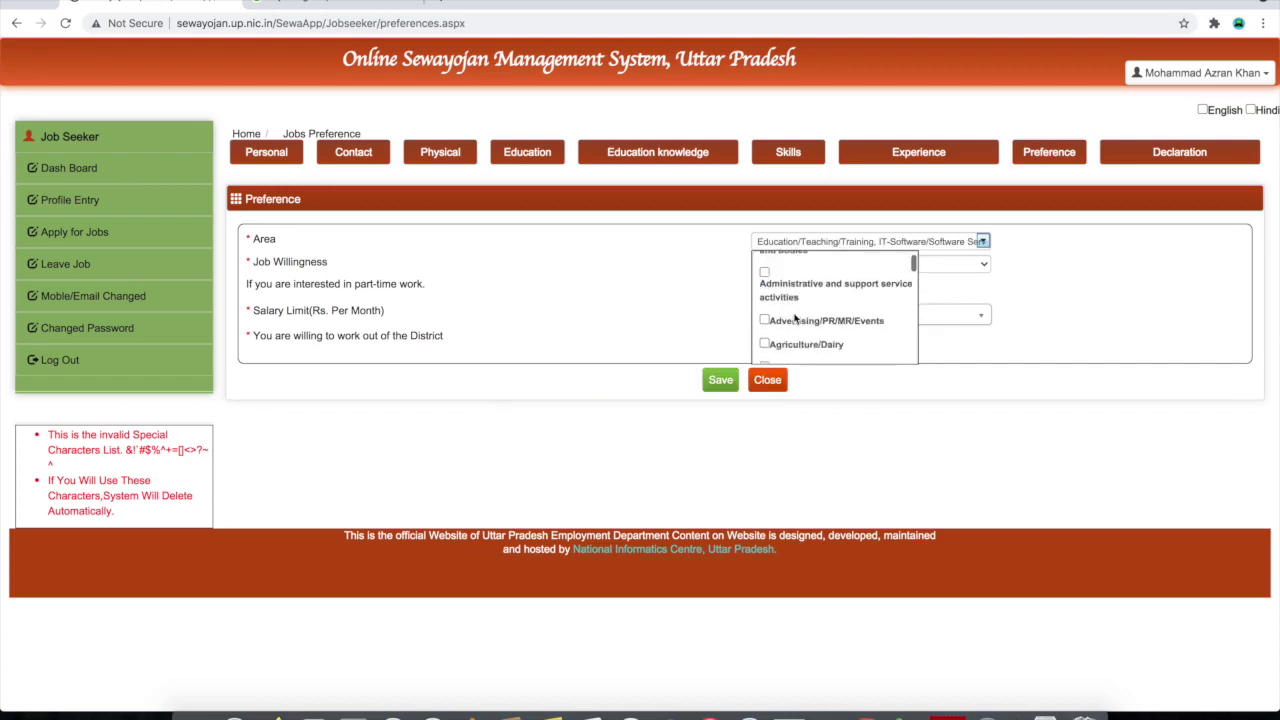
scroll(795, 318, down, 3)
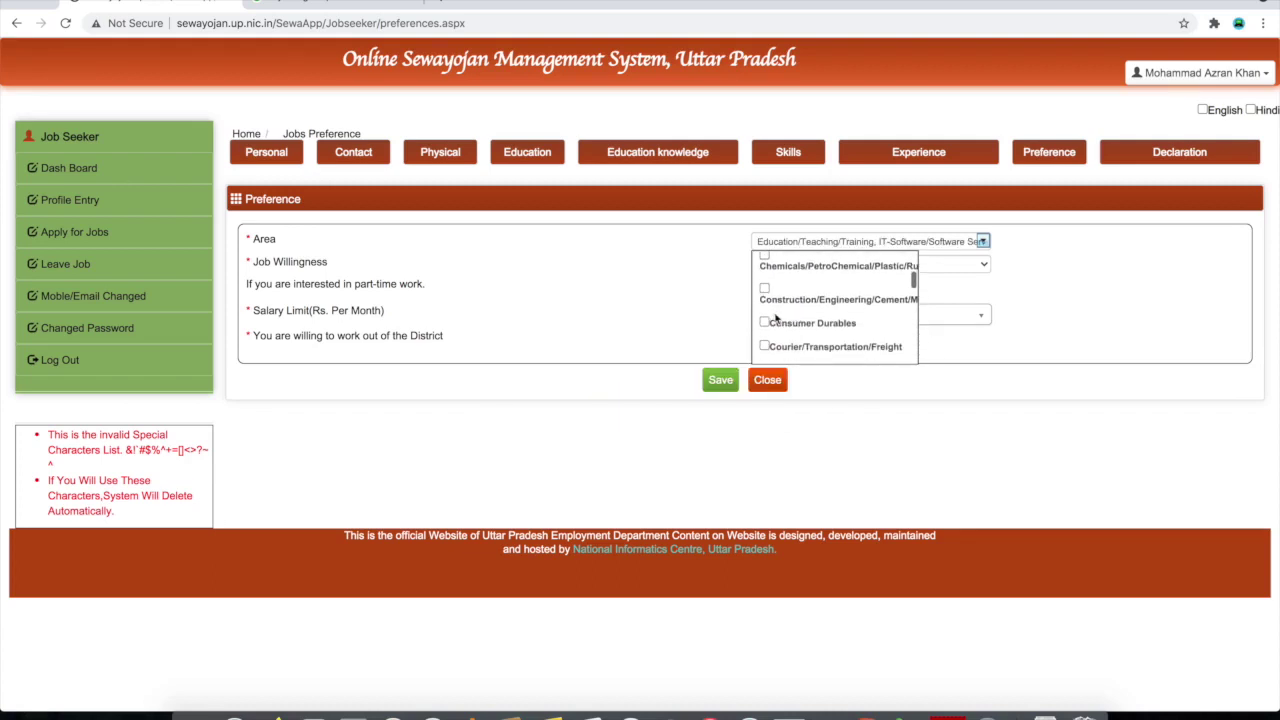
click(764, 323)
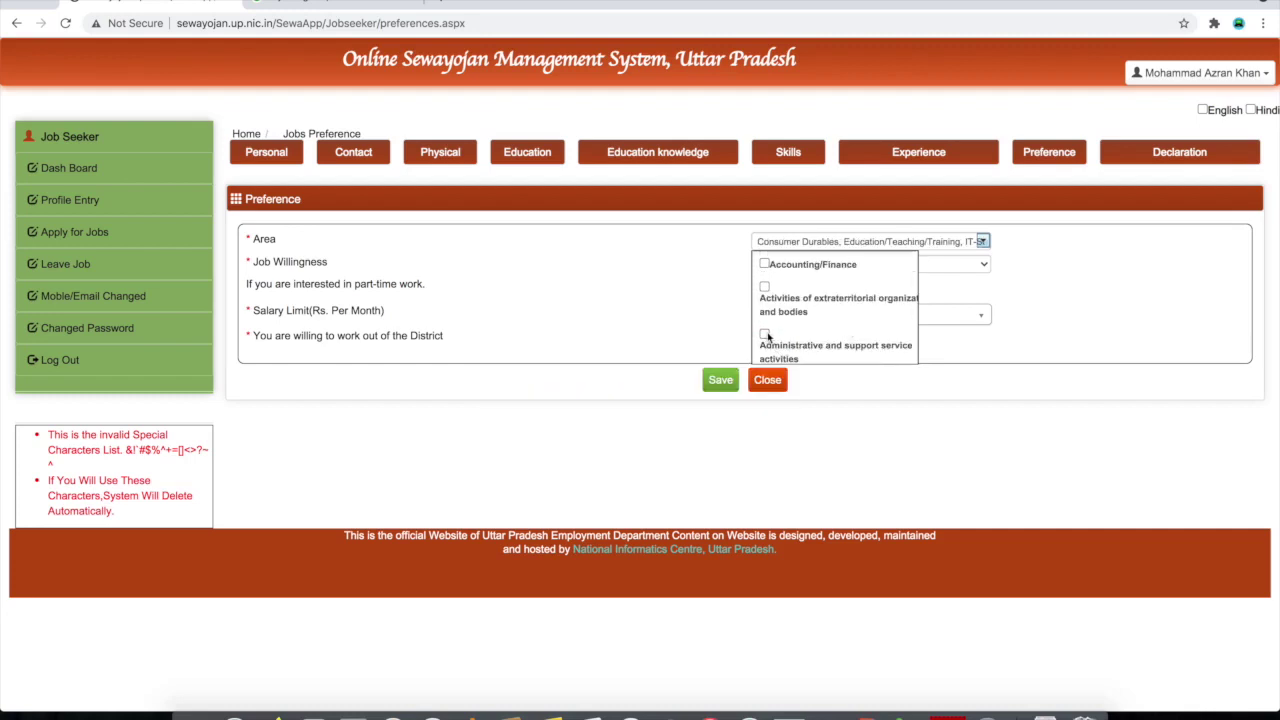
click(765, 335)
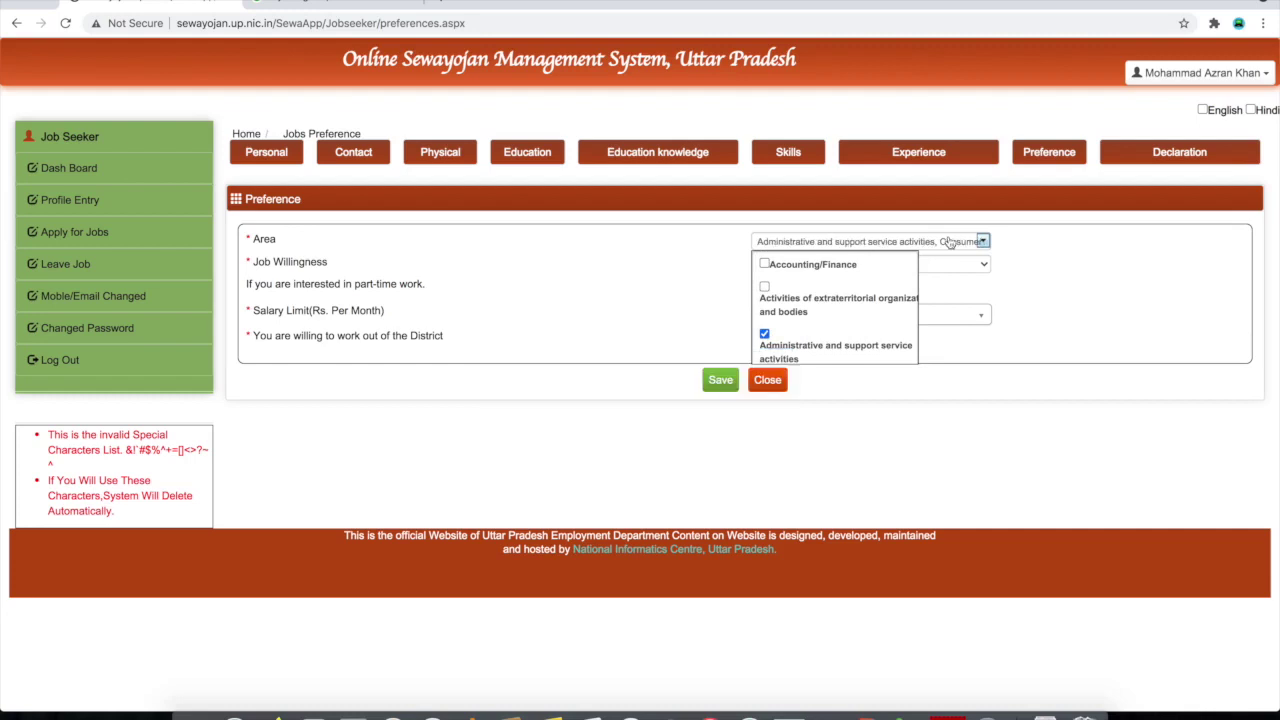
click(1010, 290)
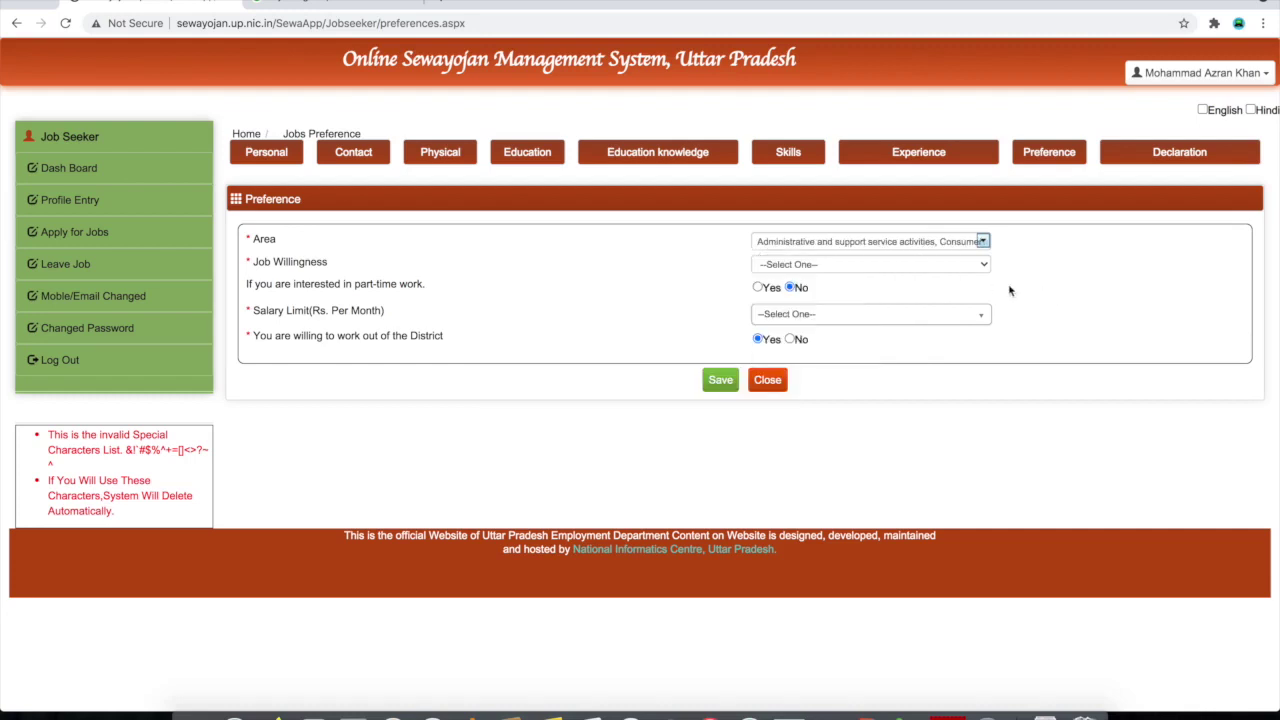
Choose State Government in the Job Willingness dropdown
click(837, 266)
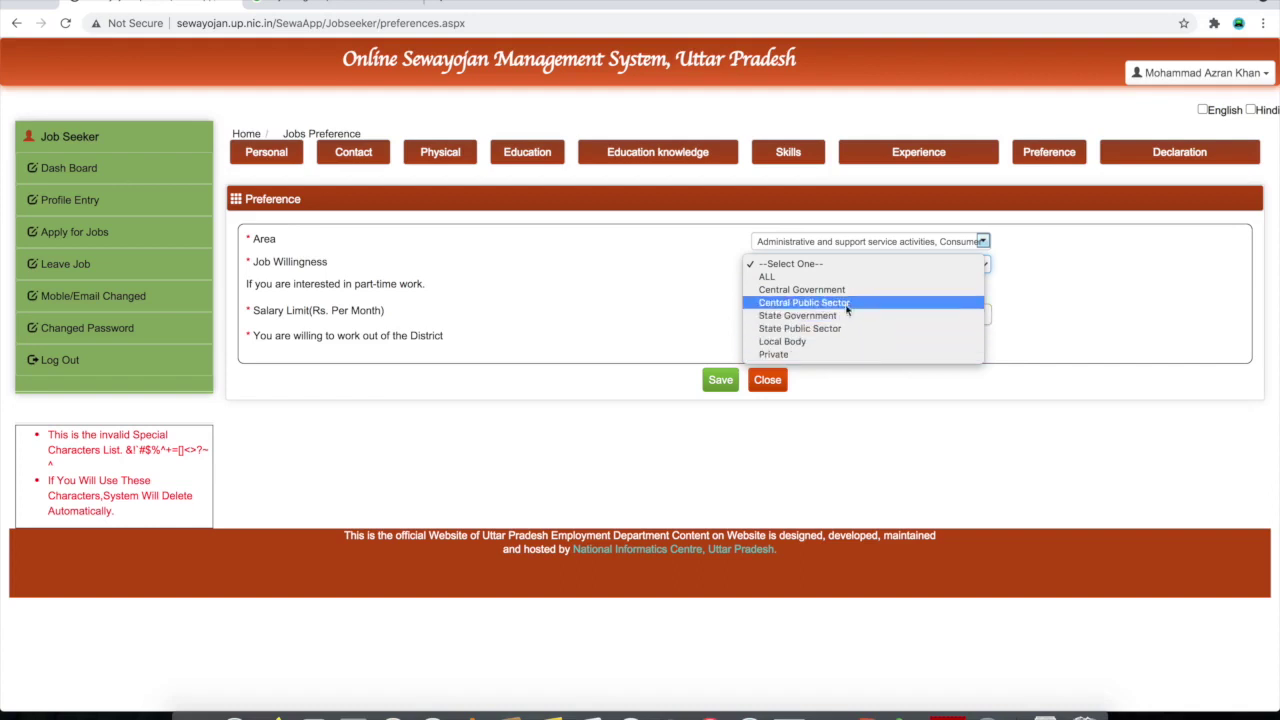
click(847, 316)
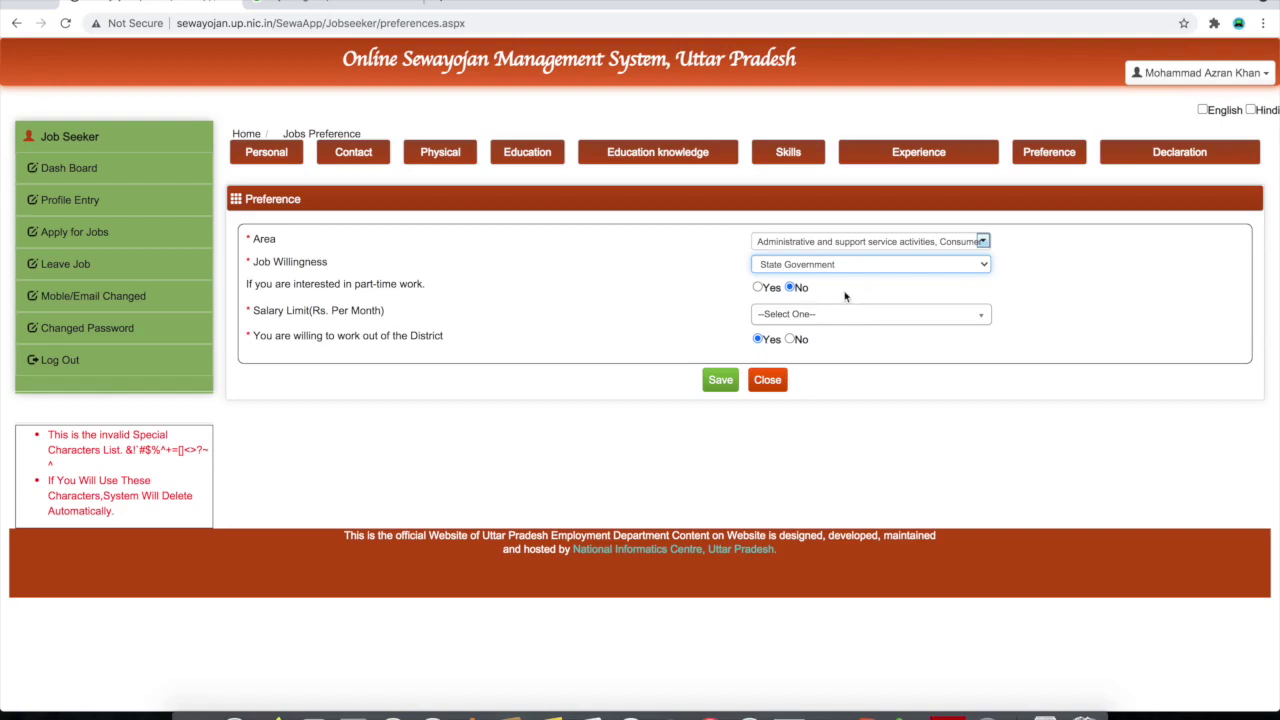
Answer Yes to interest in part-time work
click(758, 288)
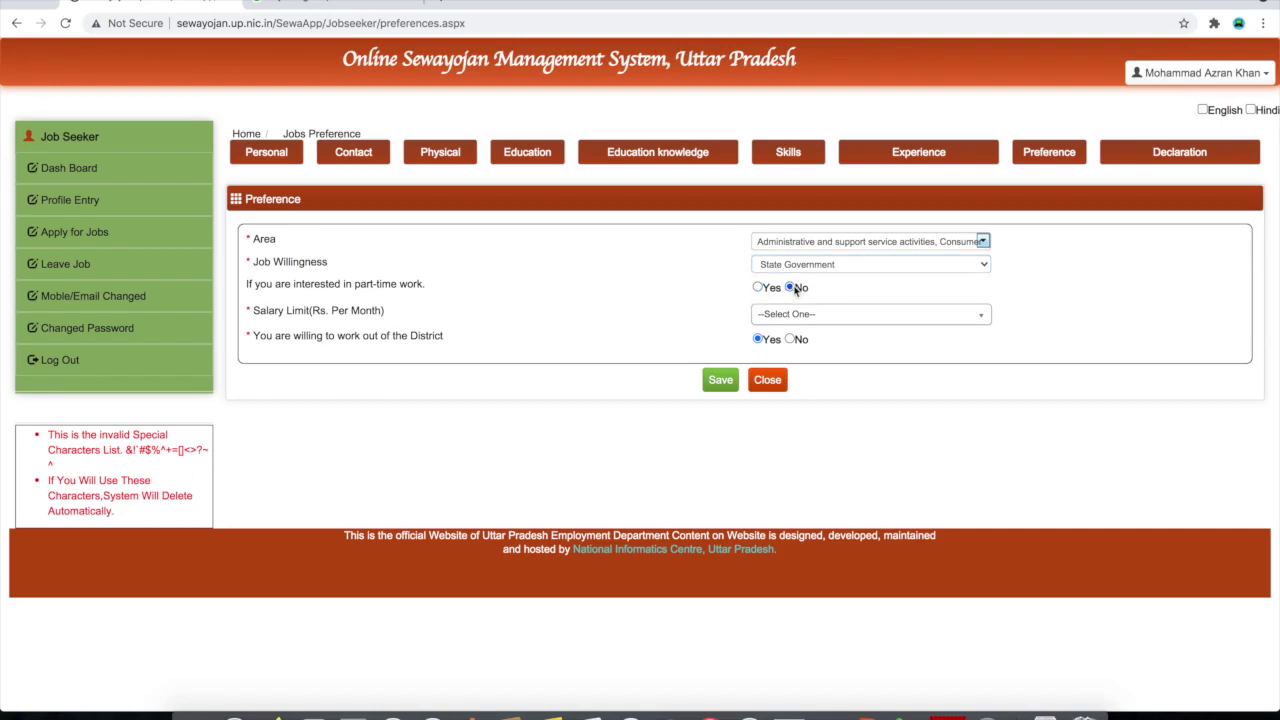
click(758, 288)
drag(254, 311, 536, 313)
click(521, 315)
drag(313, 311, 428, 317)
click(428, 317)
Set the salary limit to 20001 - 30000 and confirm willingness to work outside the district
click(860, 318)
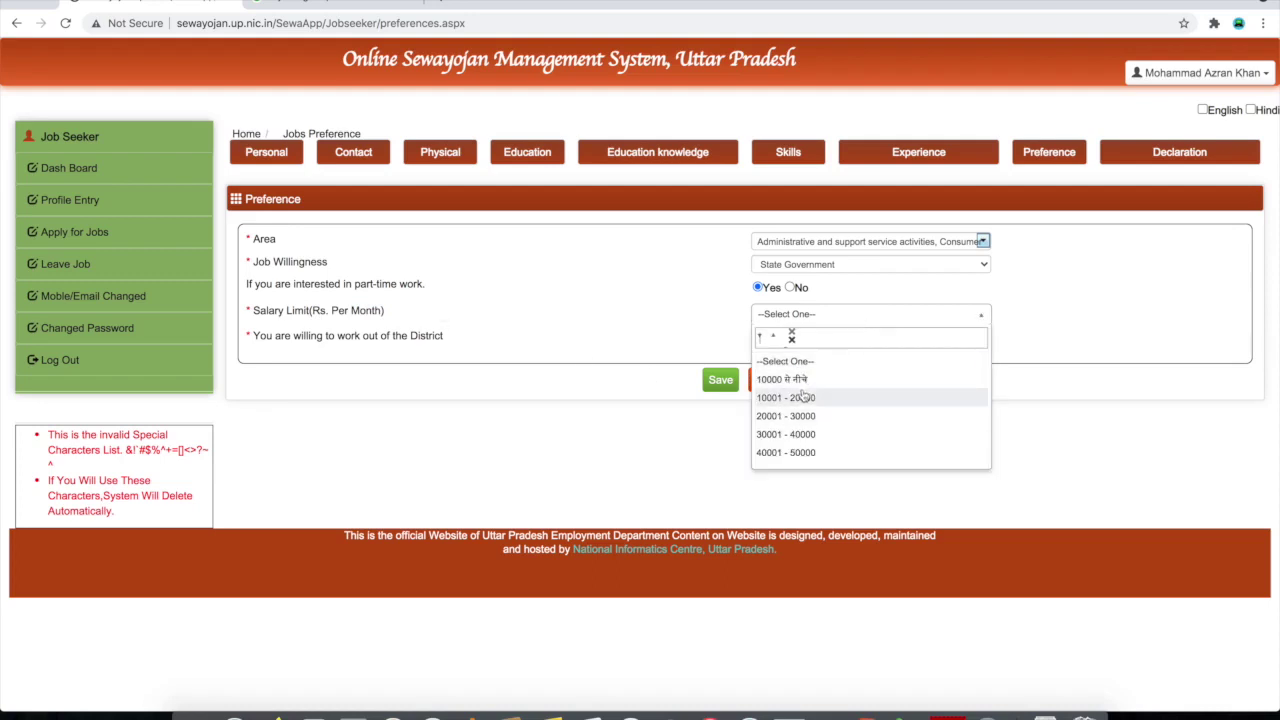
scroll(808, 418, down, 3)
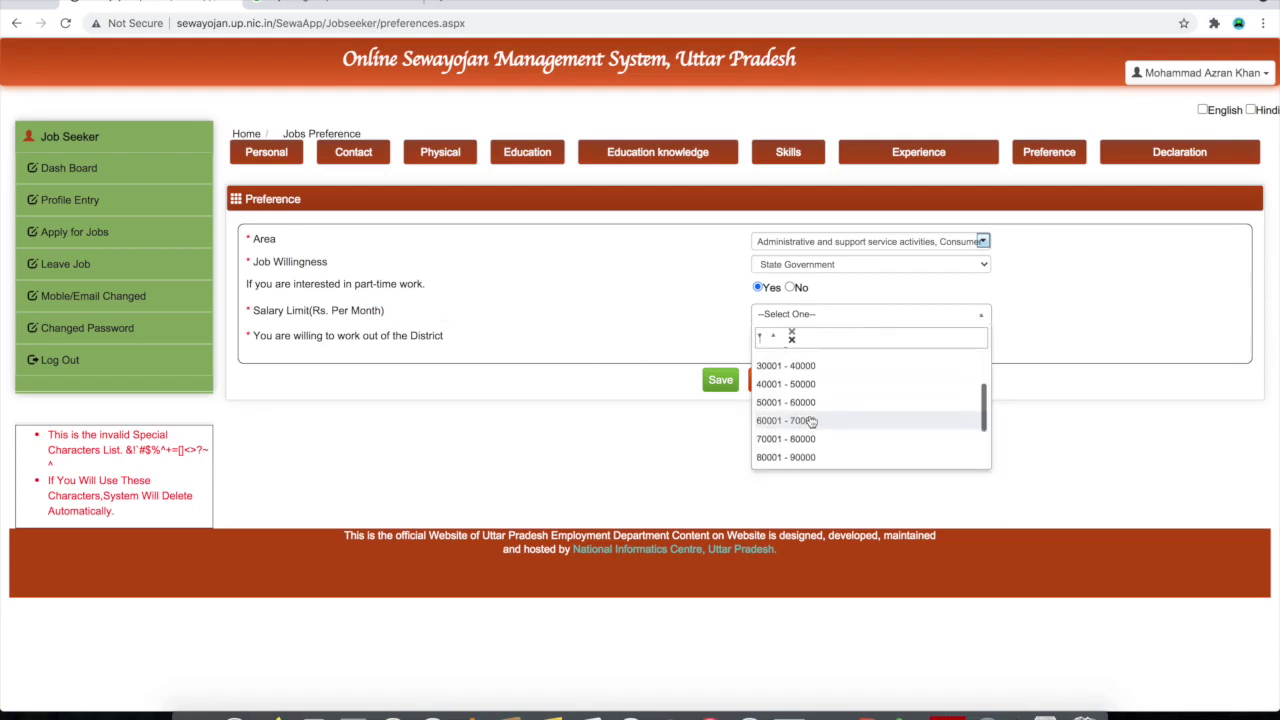
scroll(811, 421, down, 1)
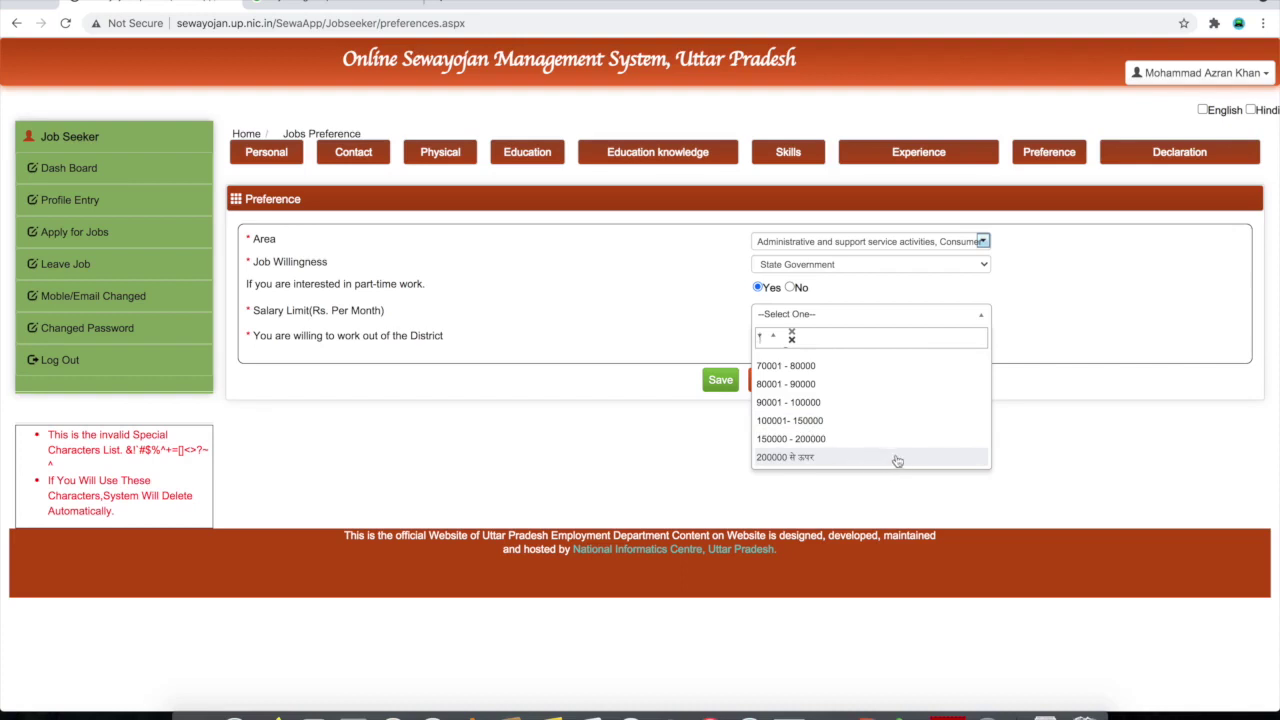
scroll(828, 415, up, 1)
scroll(826, 400, up, 3)
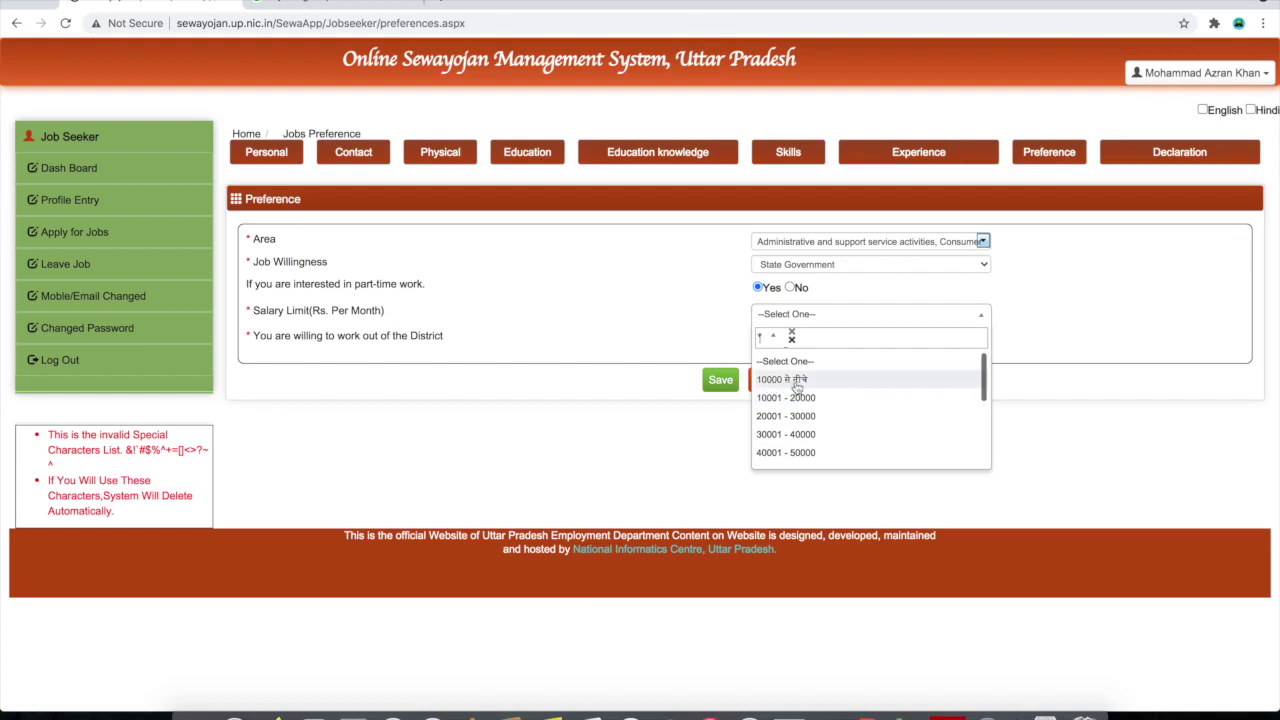
scroll(795, 440, down, 5)
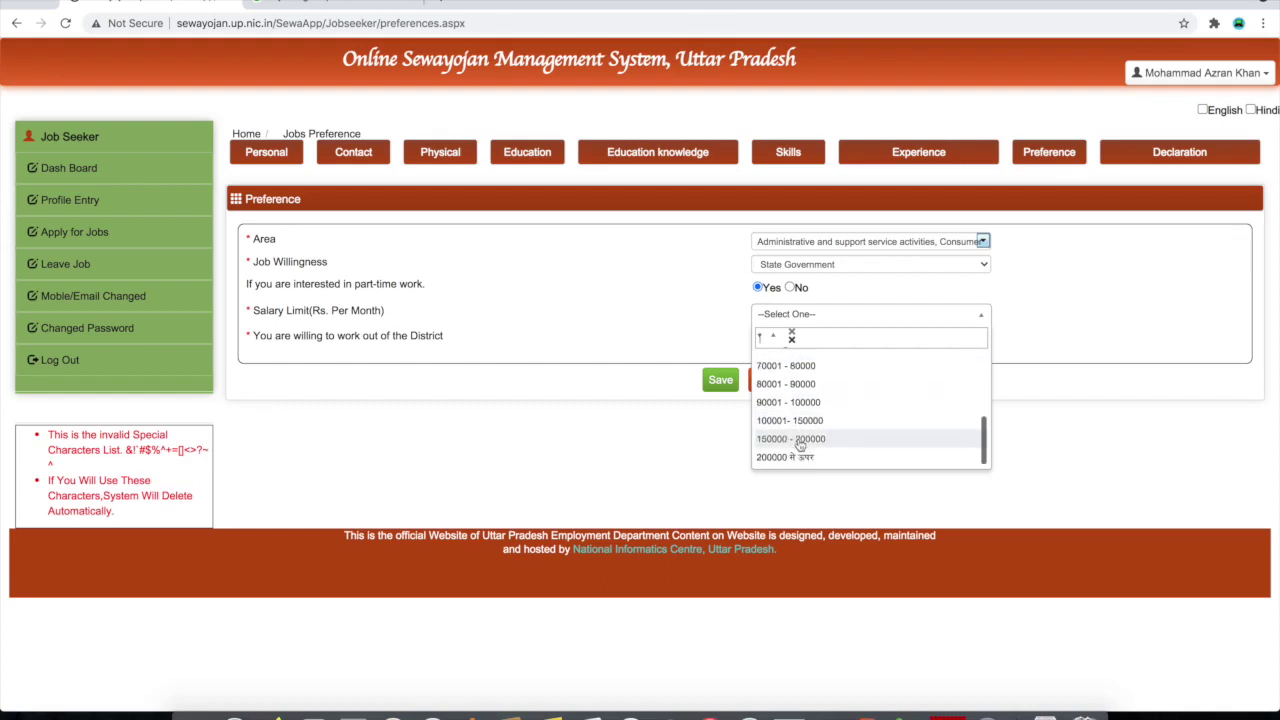
scroll(800, 410, up, 5)
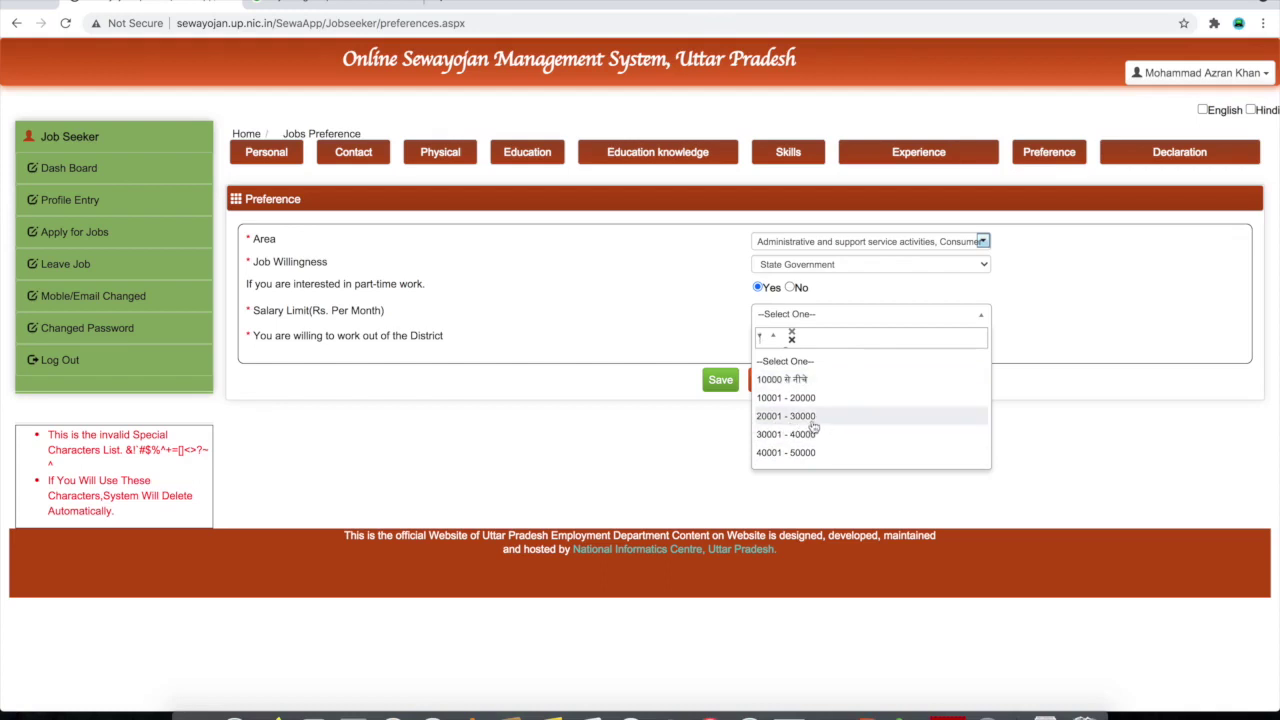
click(805, 418)
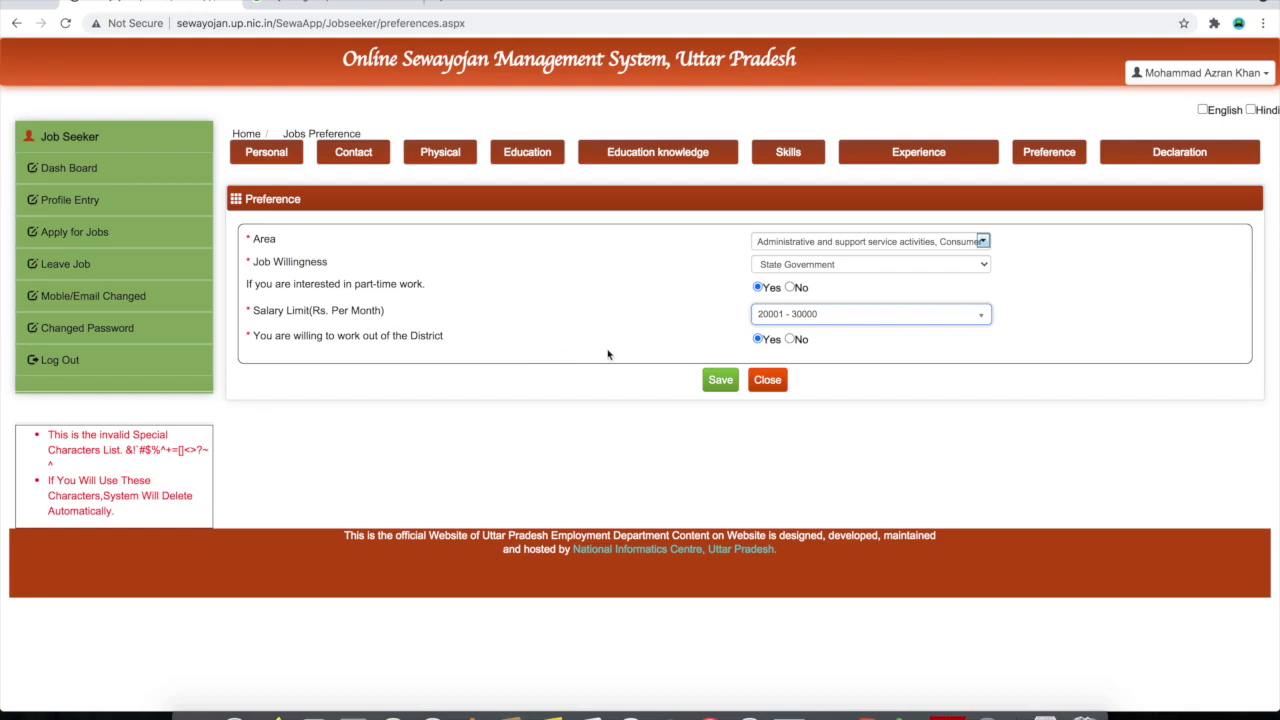
click(790, 340)
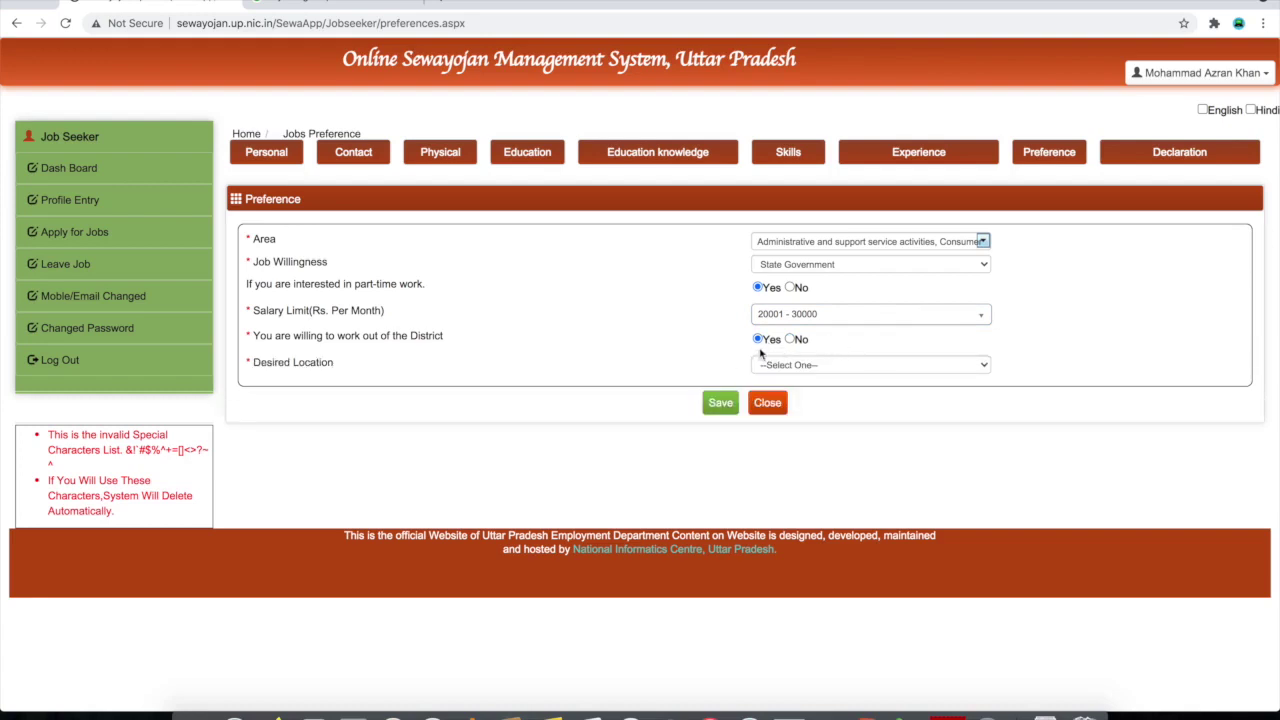
Choose Other Countries as the desired location, save, and dismiss the success message
click(820, 370)
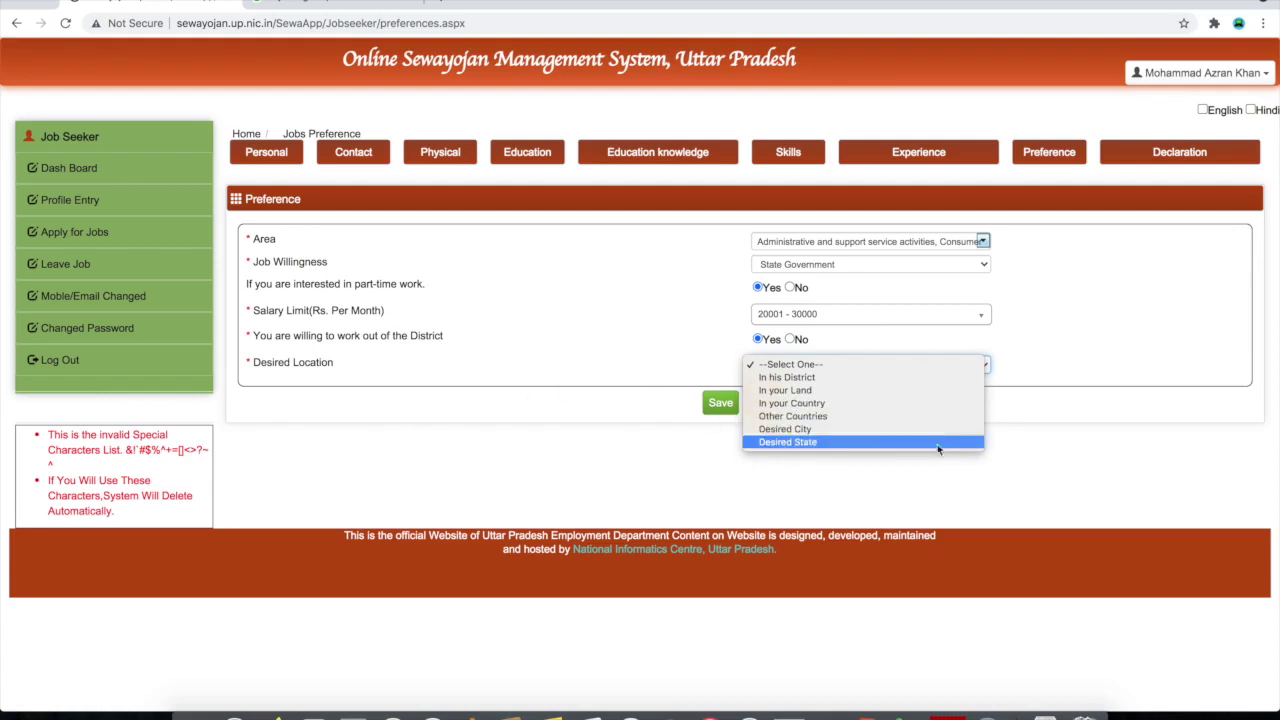
click(820, 416)
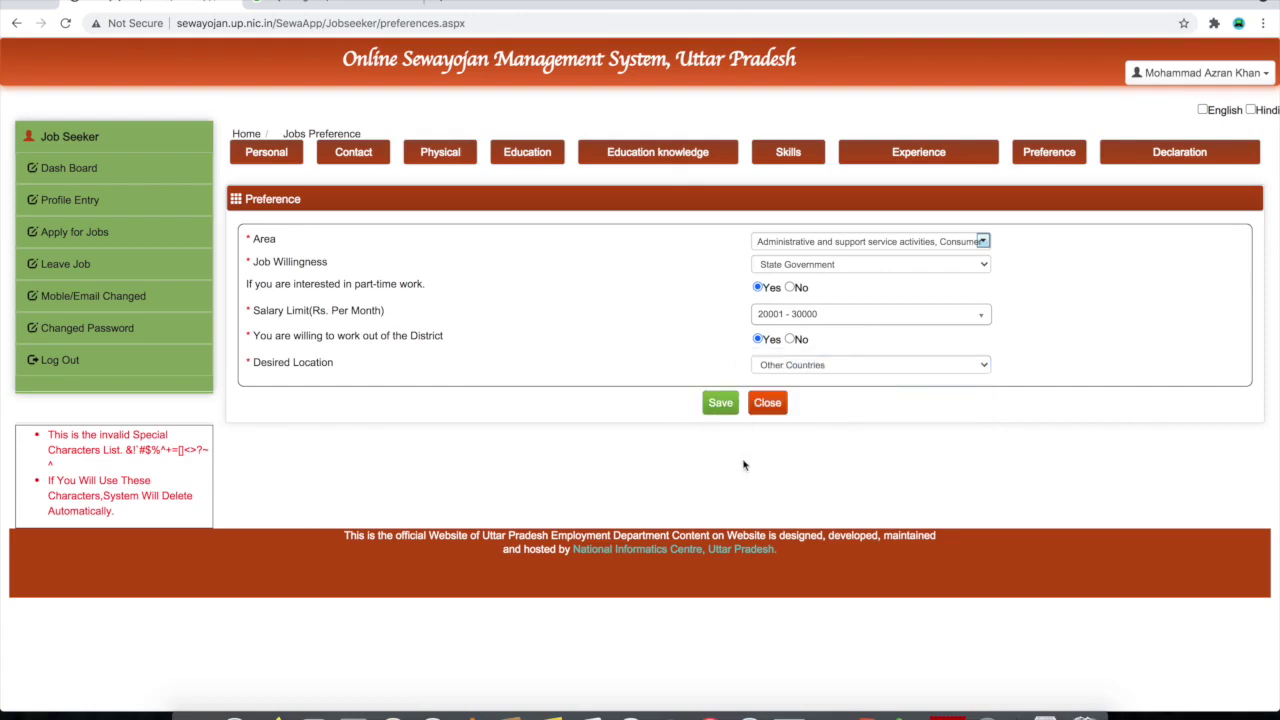
click(722, 404)
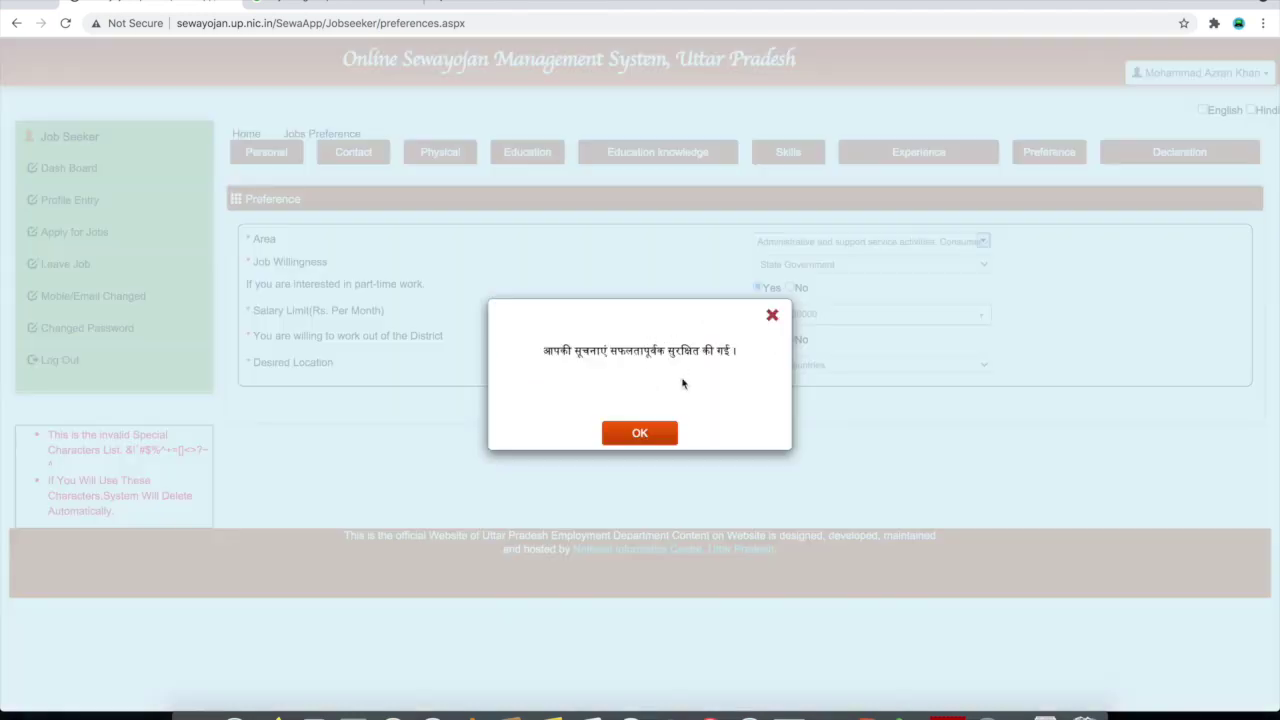
click(640, 434)
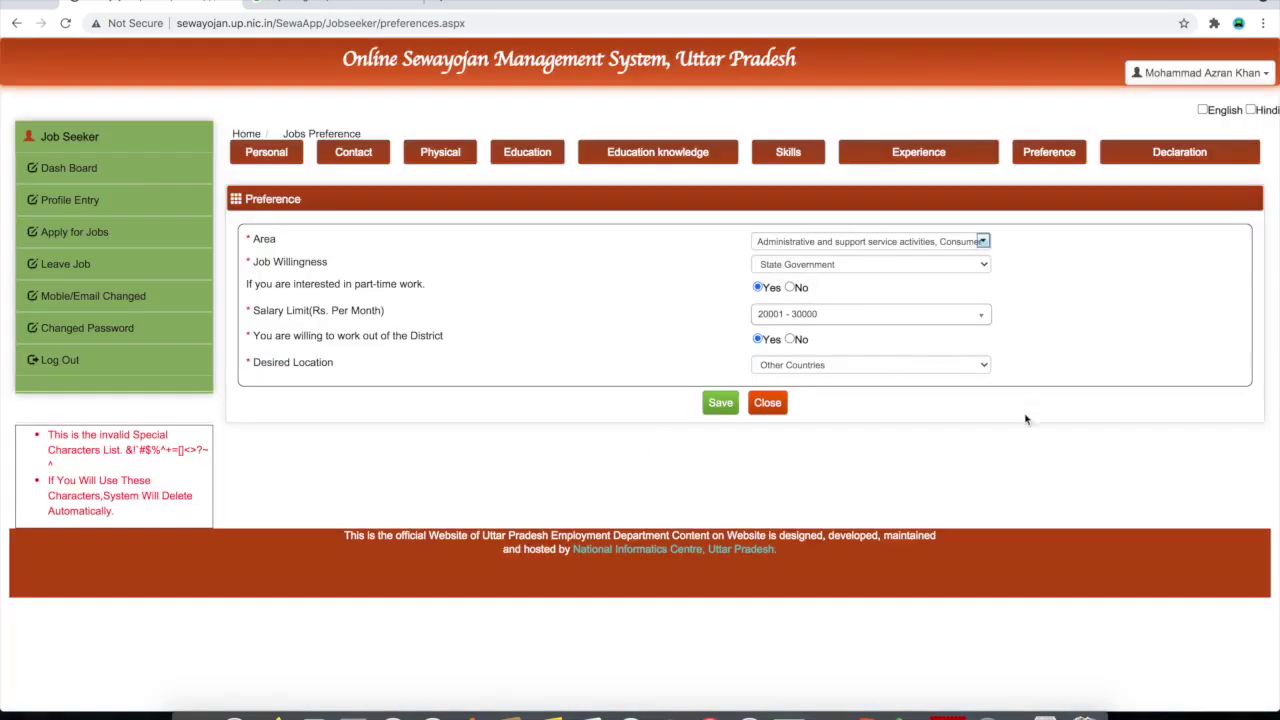
Open the Declaration section, then step 9 Declaration from the dashboard
click(1167, 162)
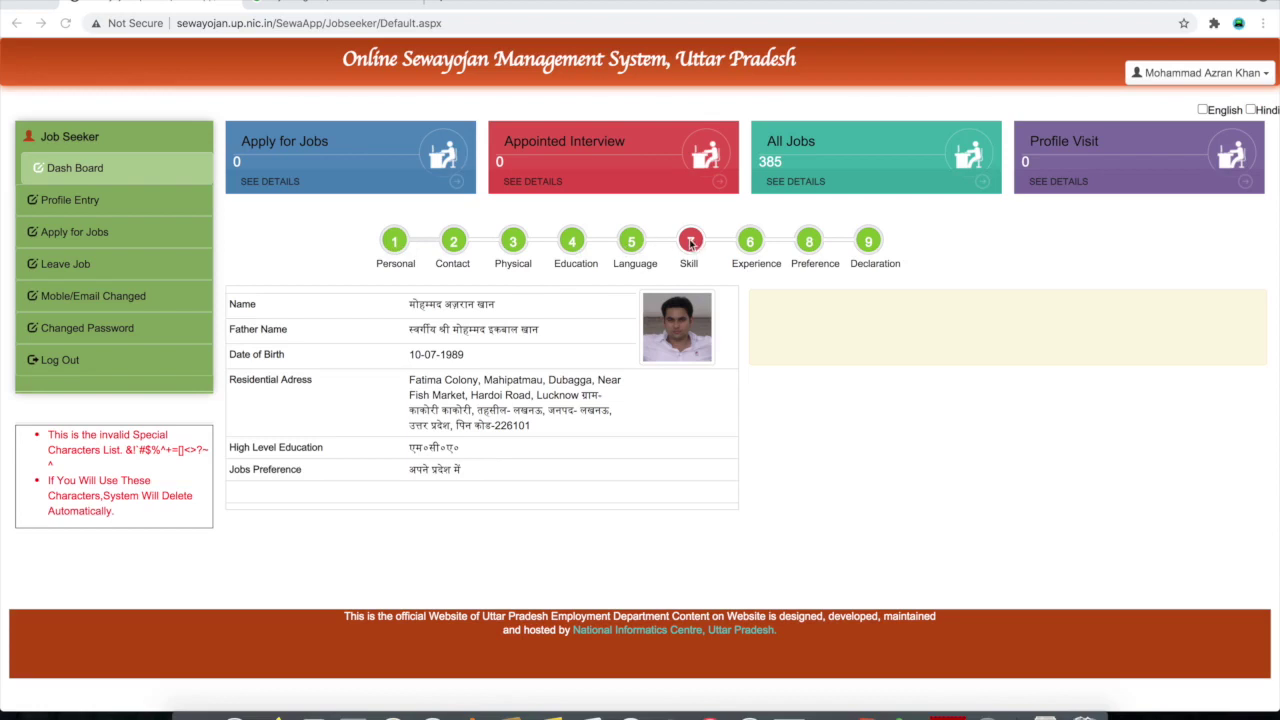
click(870, 246)
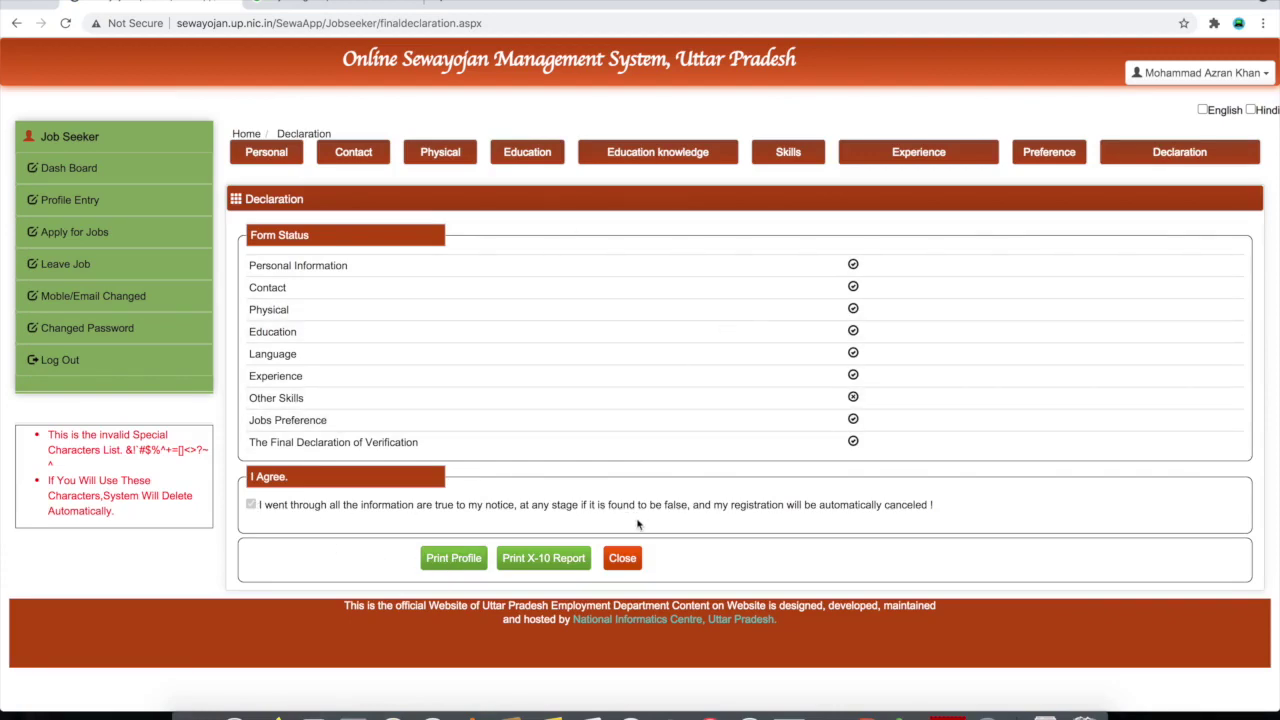
Generate and print the X-10 report, then cancel the print preview
click(550, 564)
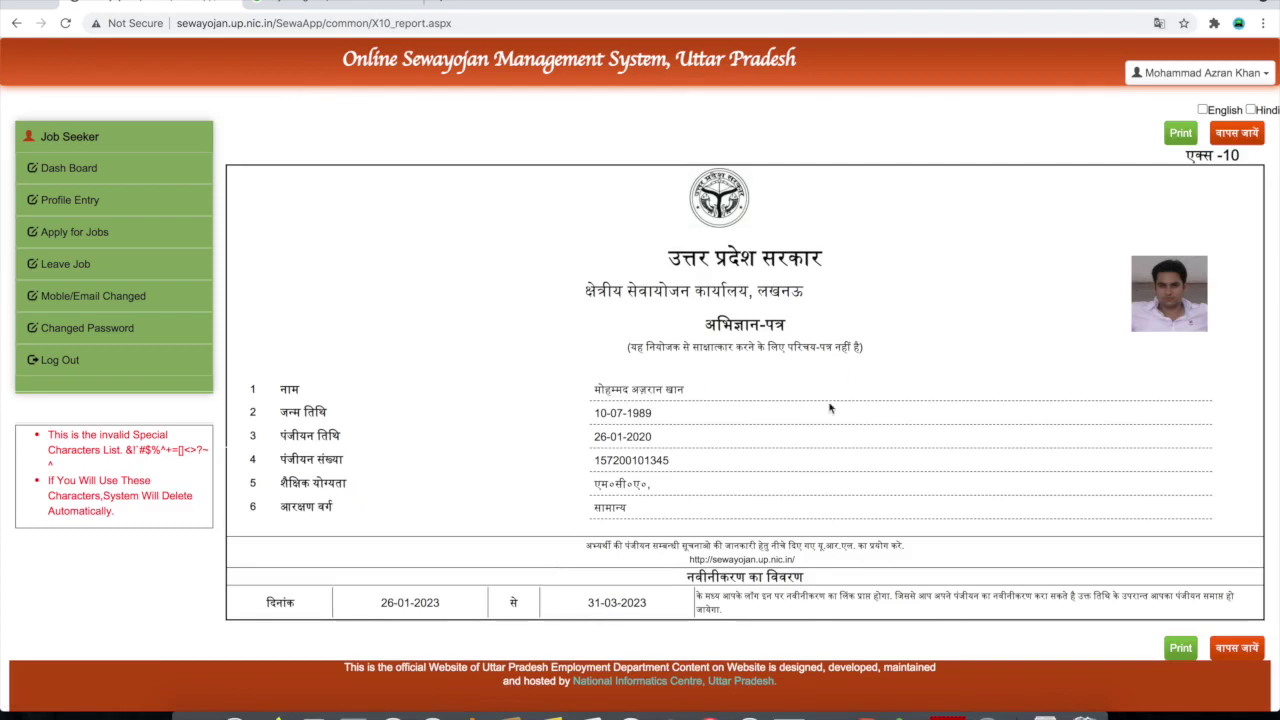
scroll(830, 407, down, 1)
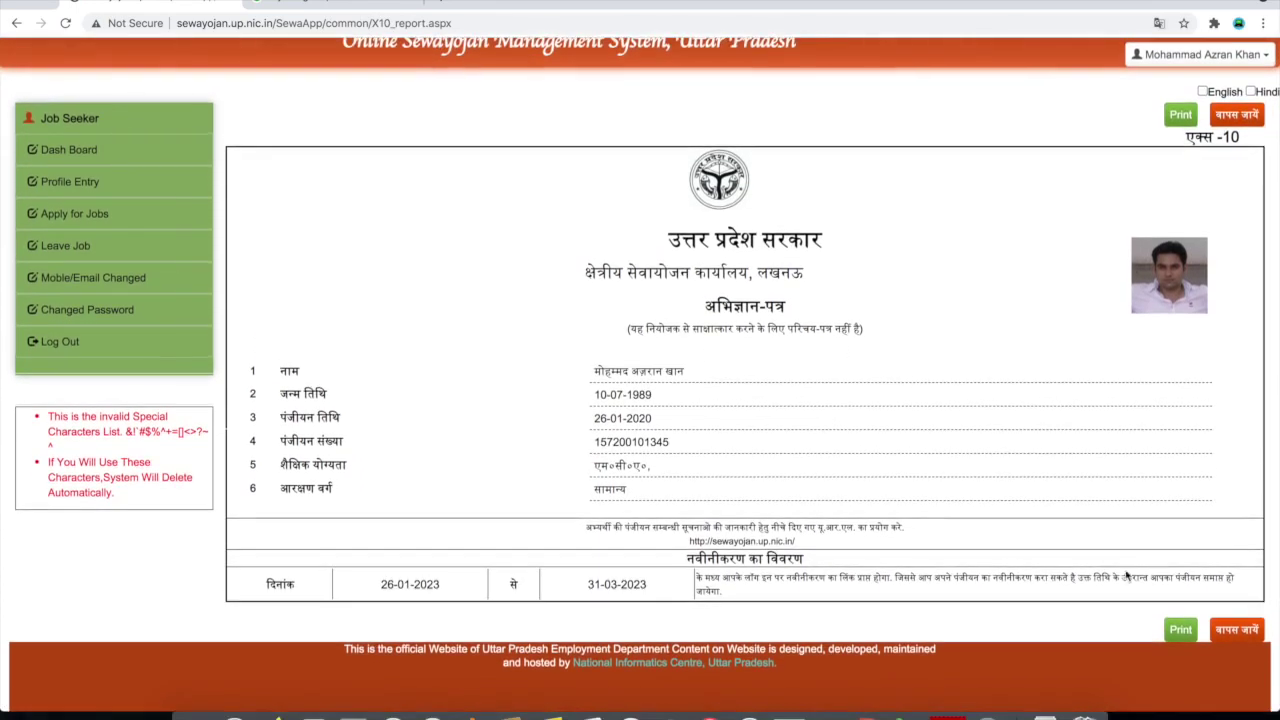
click(1181, 630)
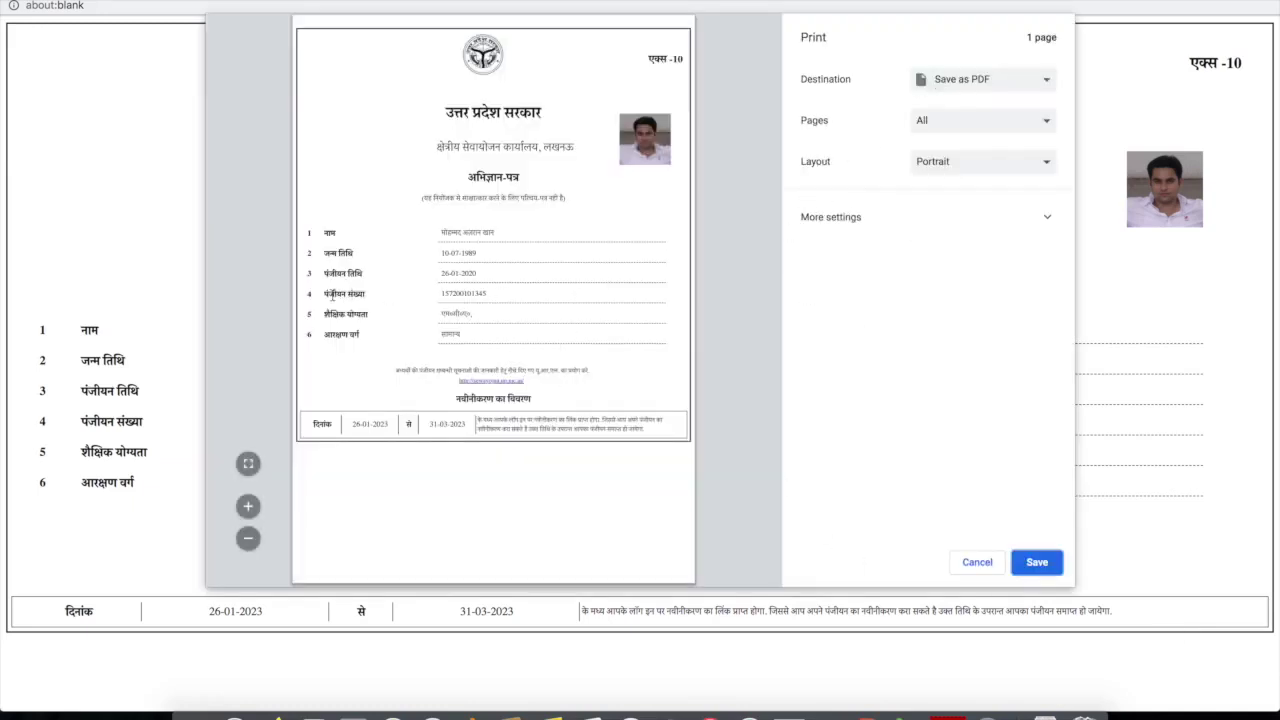
drag(440, 293, 494, 294)
click(557, 364)
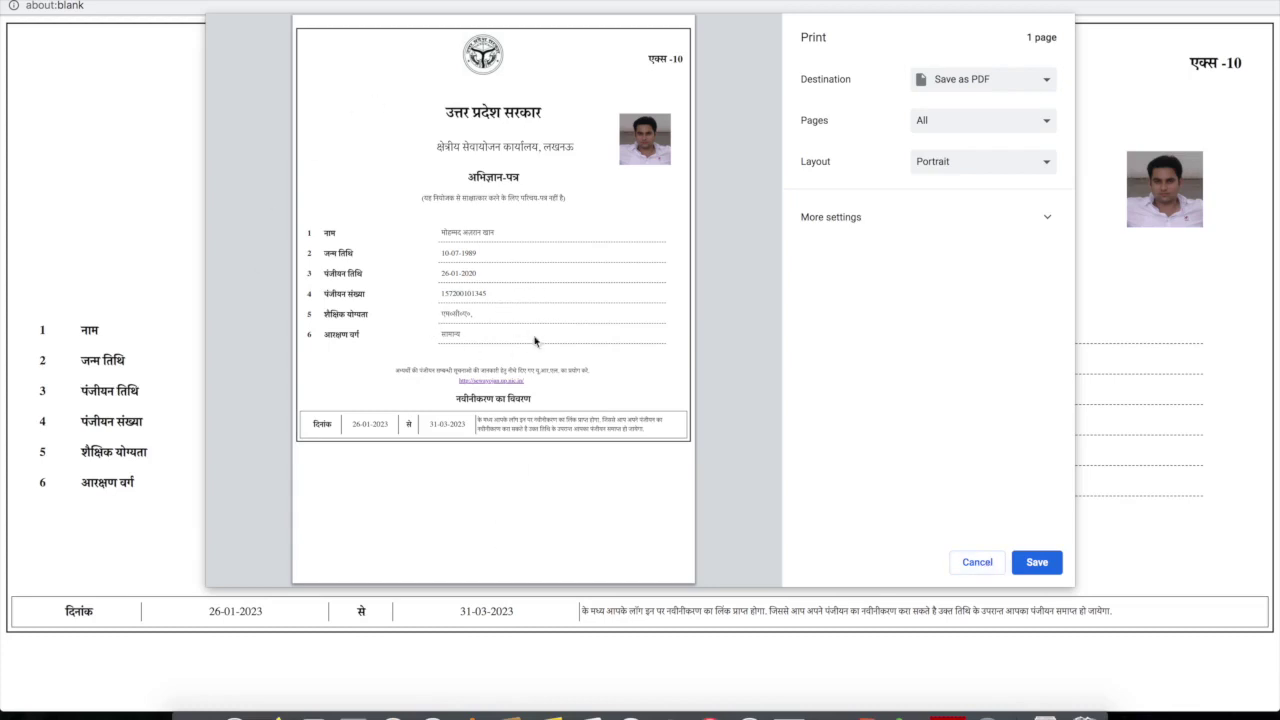
click(976, 561)
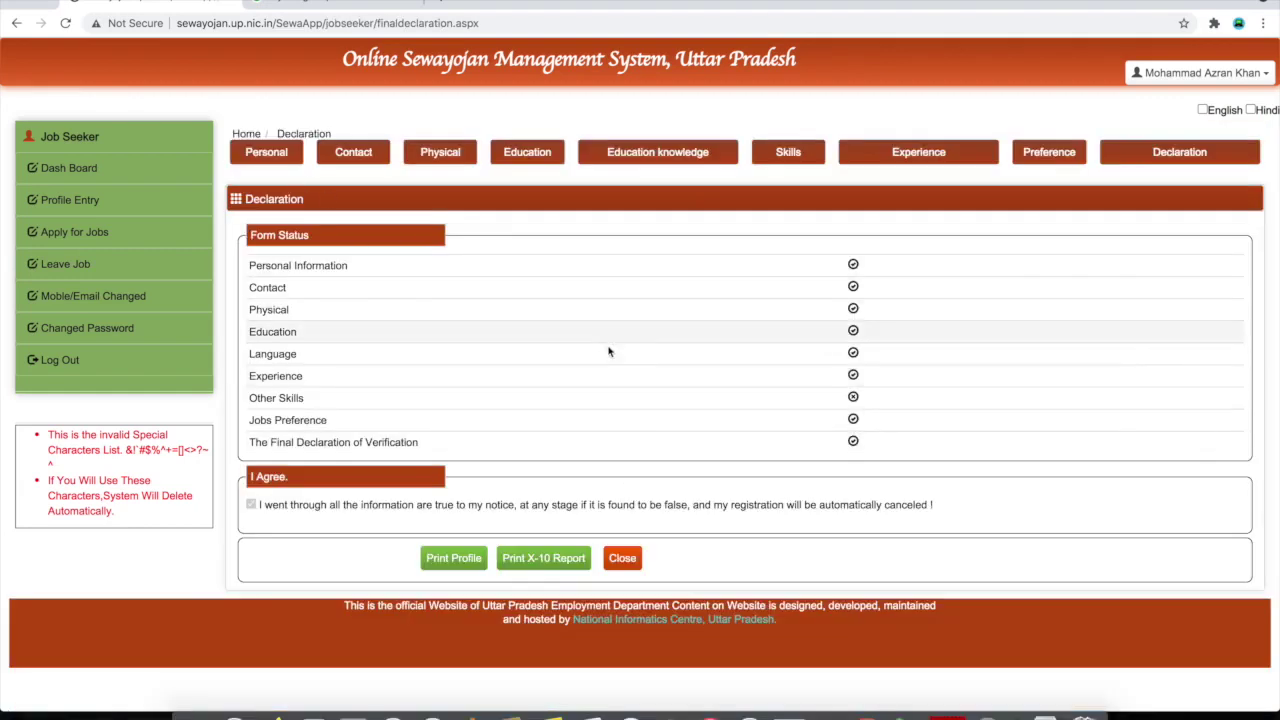
From the Dash Board, go to Apply for Jobs to reach the Job Search page
click(78, 171)
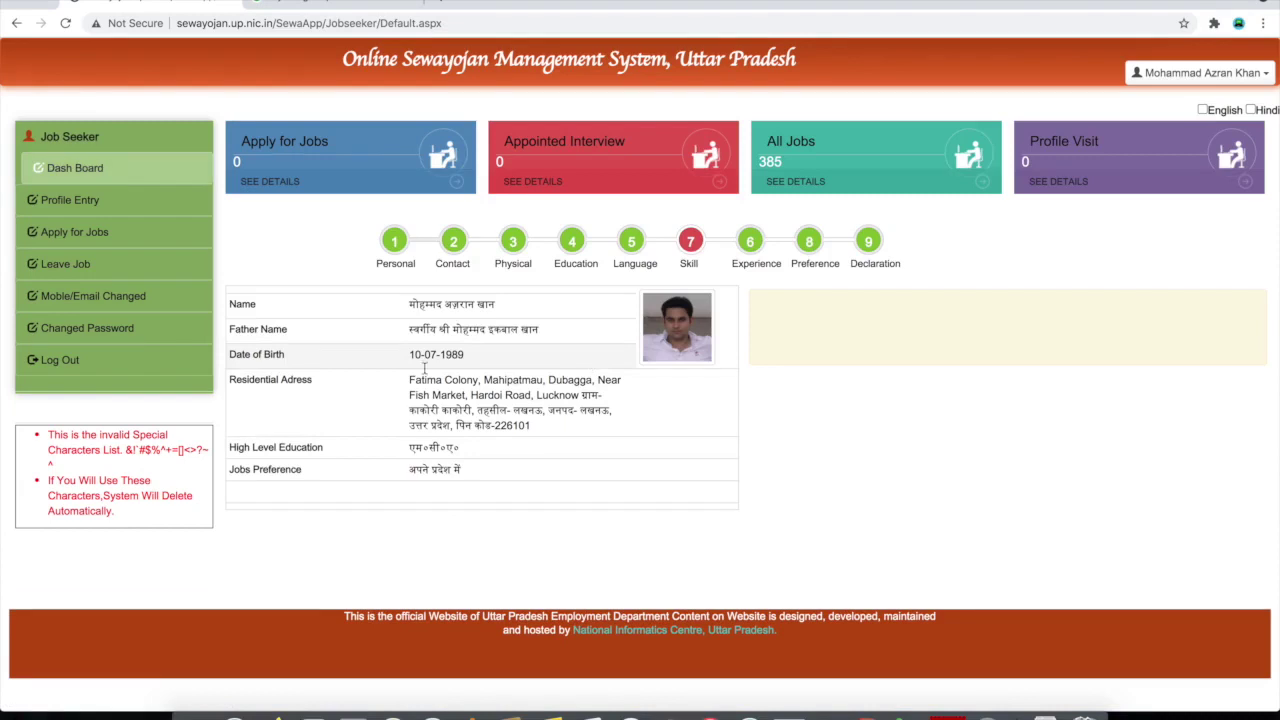
click(90, 242)
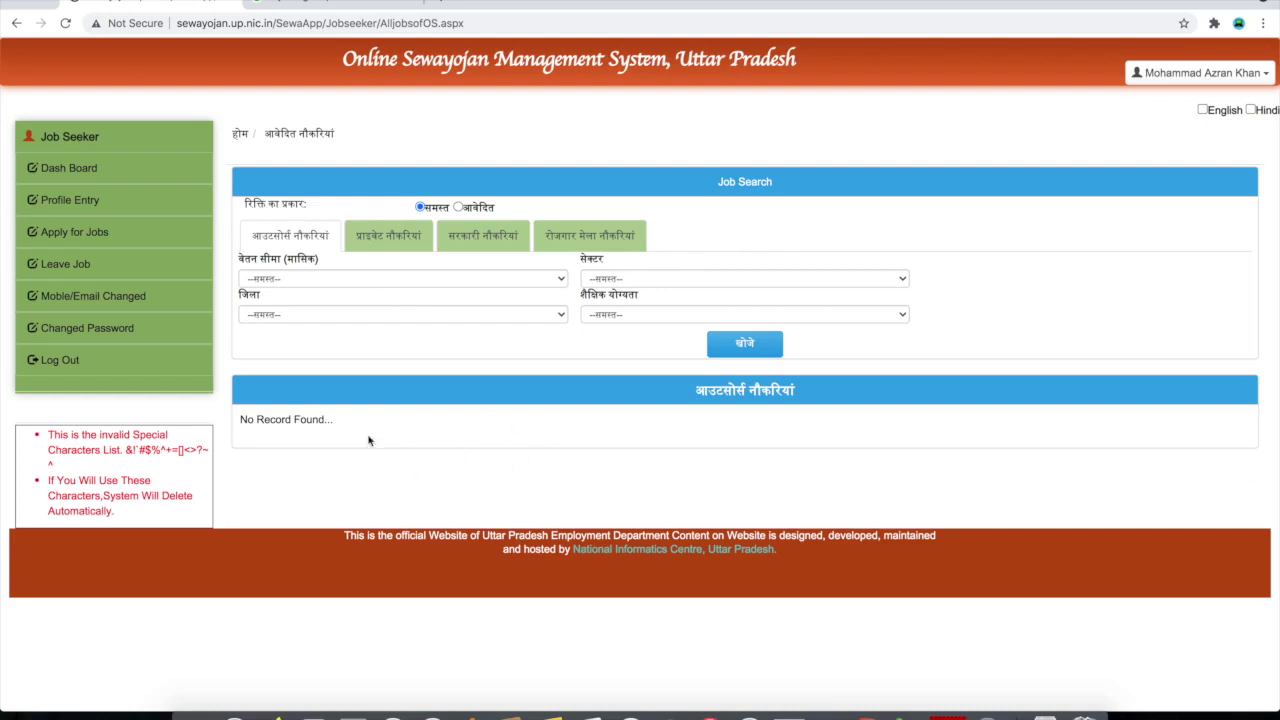
View the प्राइवेट, सरकारी and रोजगार मेला नौकरियां job tabs in turn
click(386, 240)
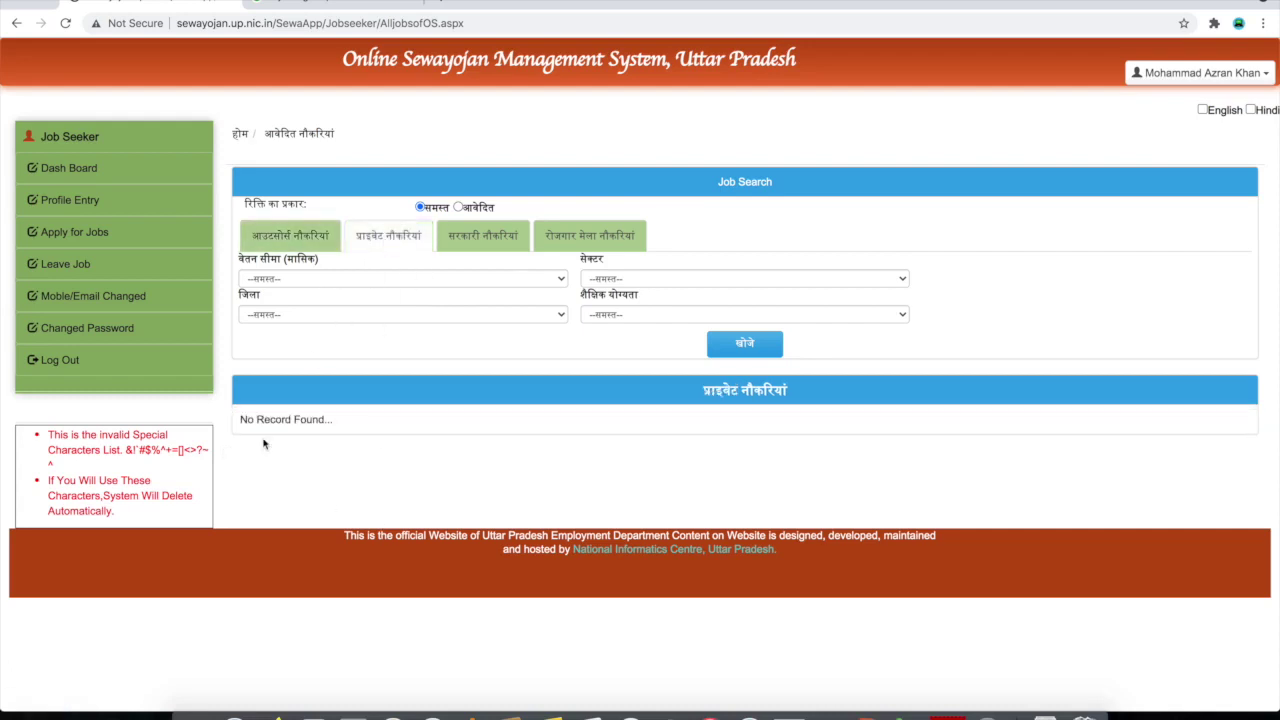
click(490, 233)
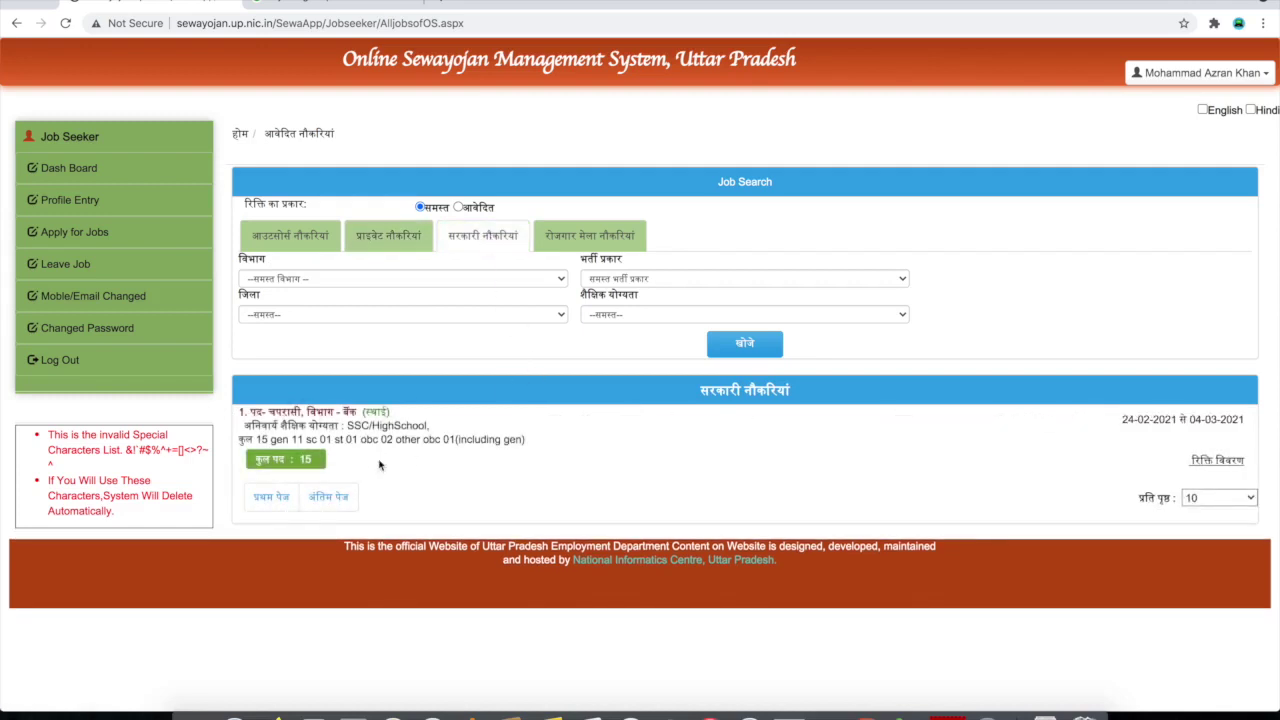
click(590, 236)
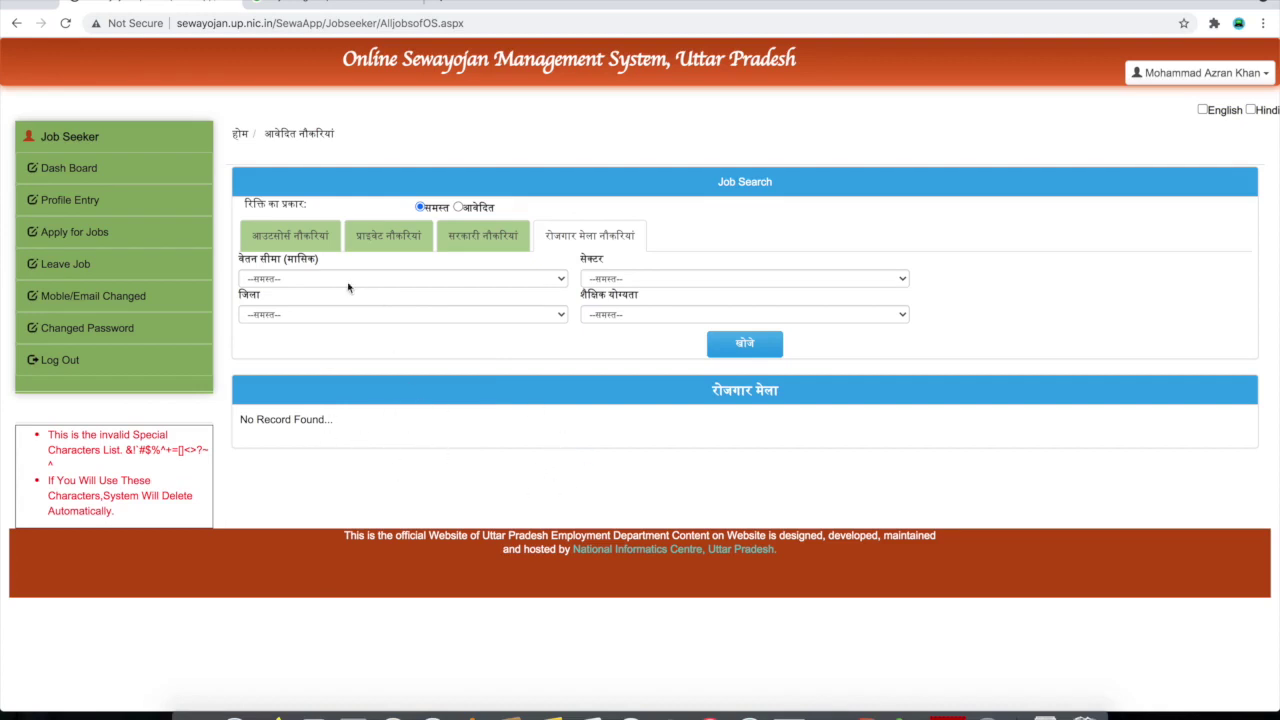
Search job-fair vacancies for 20001 - 30000 salary, chemicals/plastics sector, लखनऊ district and एम.फिल qualification
click(310, 279)
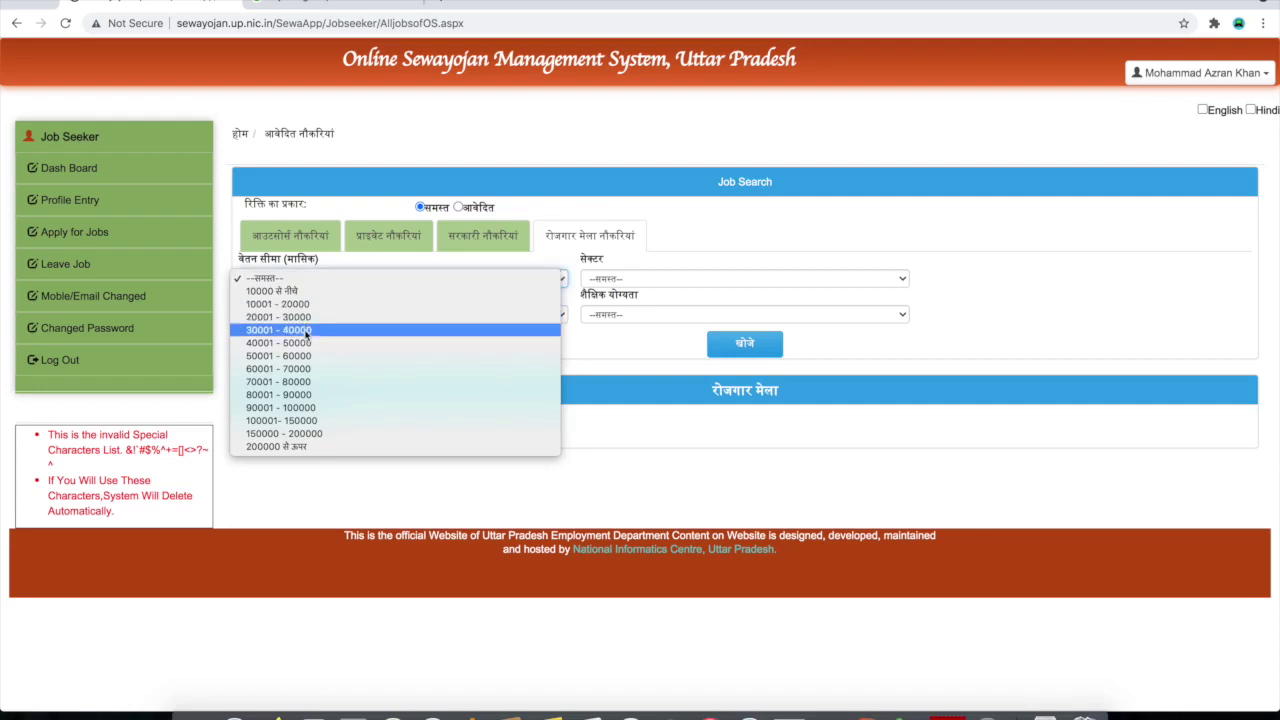
click(308, 318)
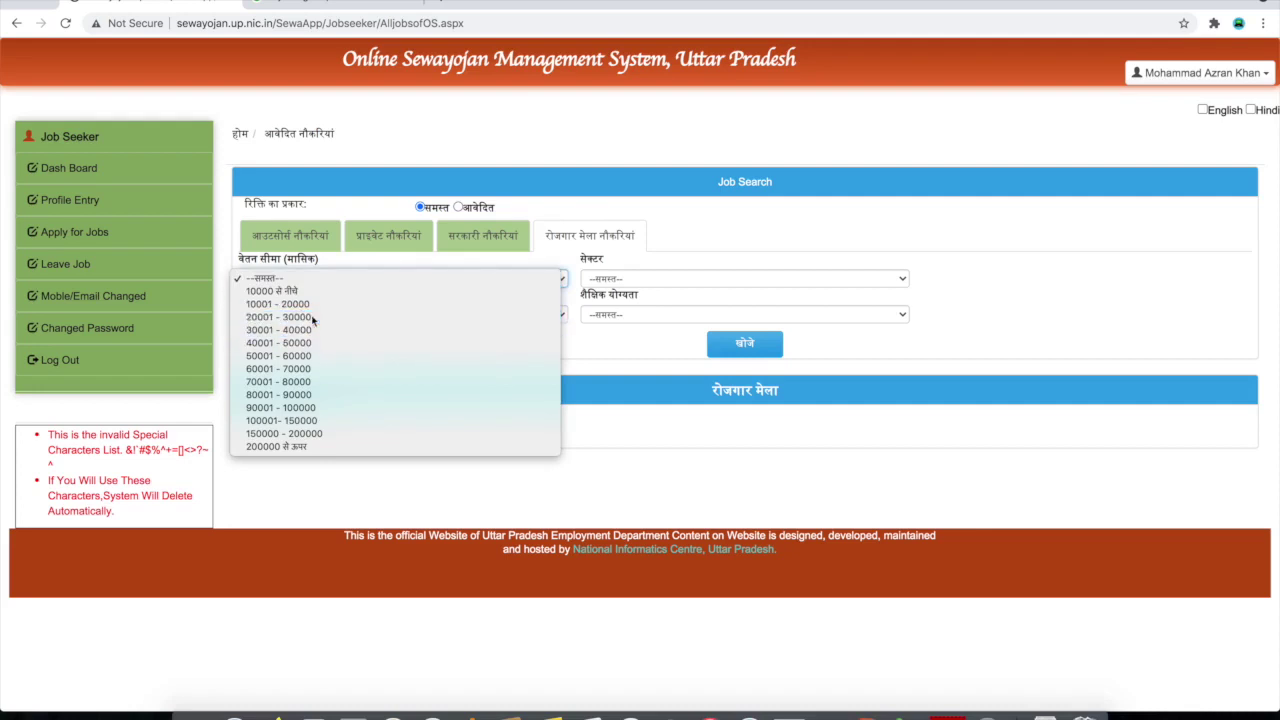
click(627, 286)
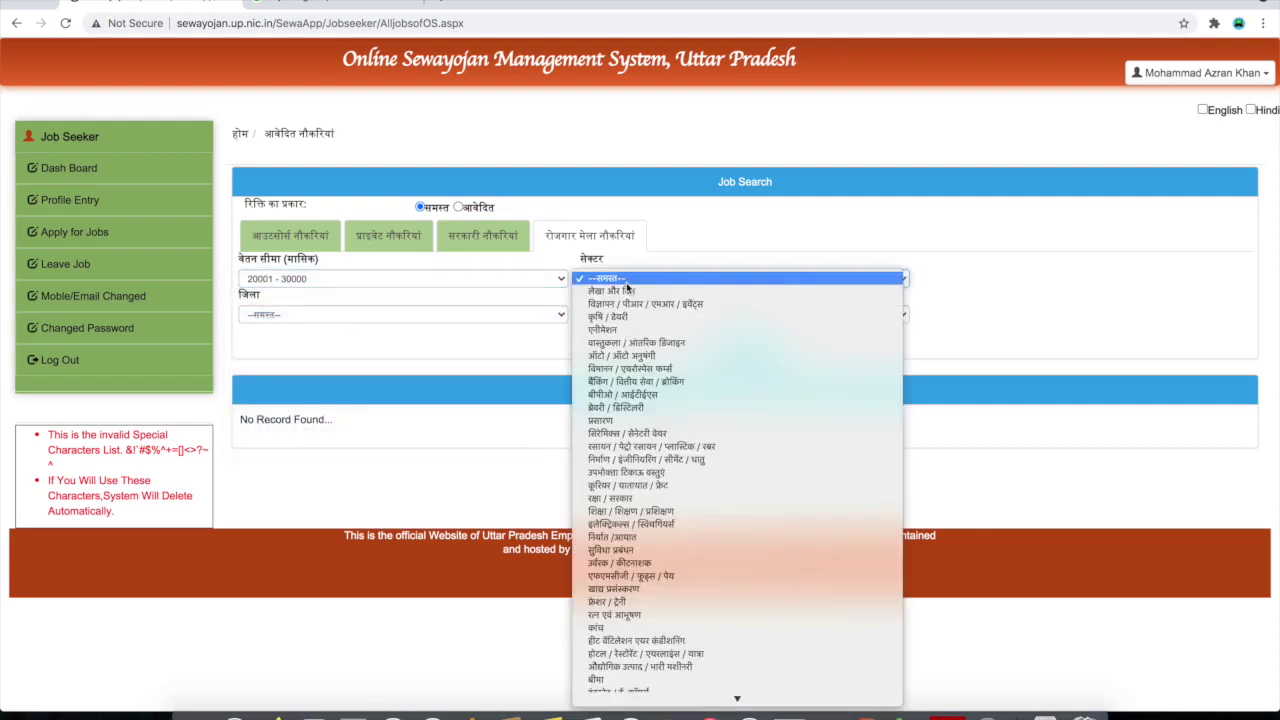
click(627, 446)
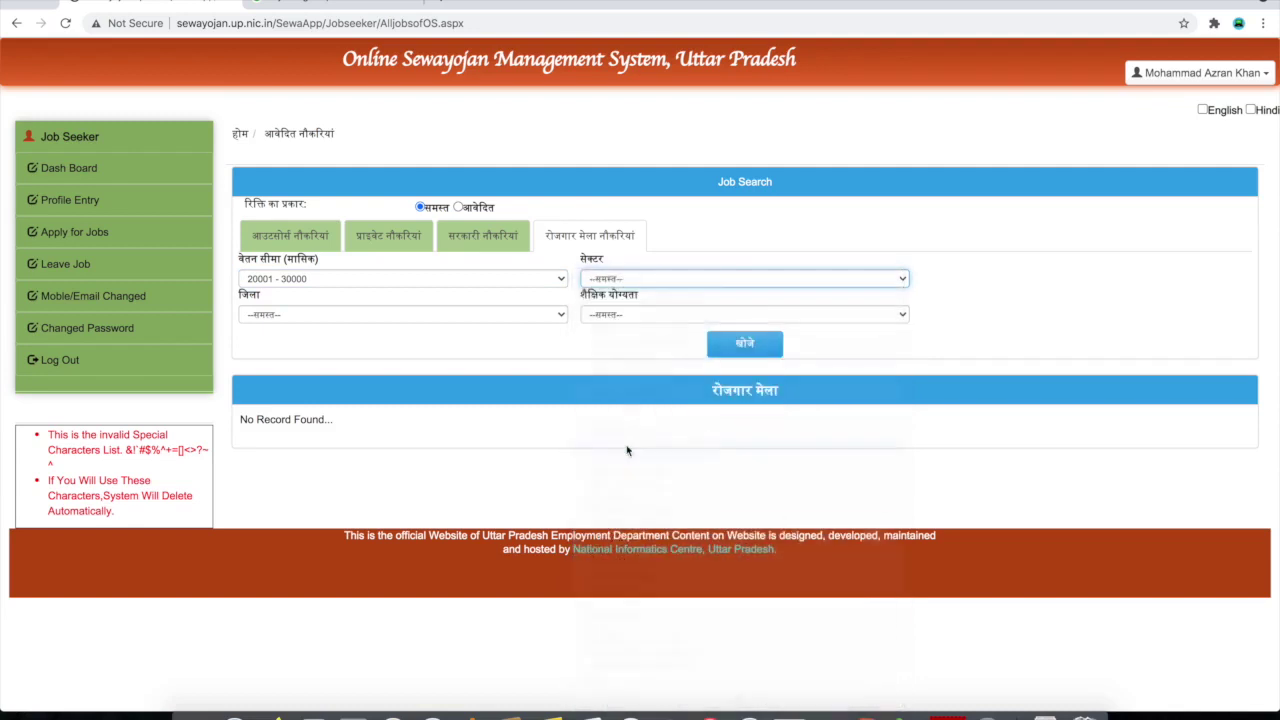
click(300, 315)
scroll(310, 490, down, 5)
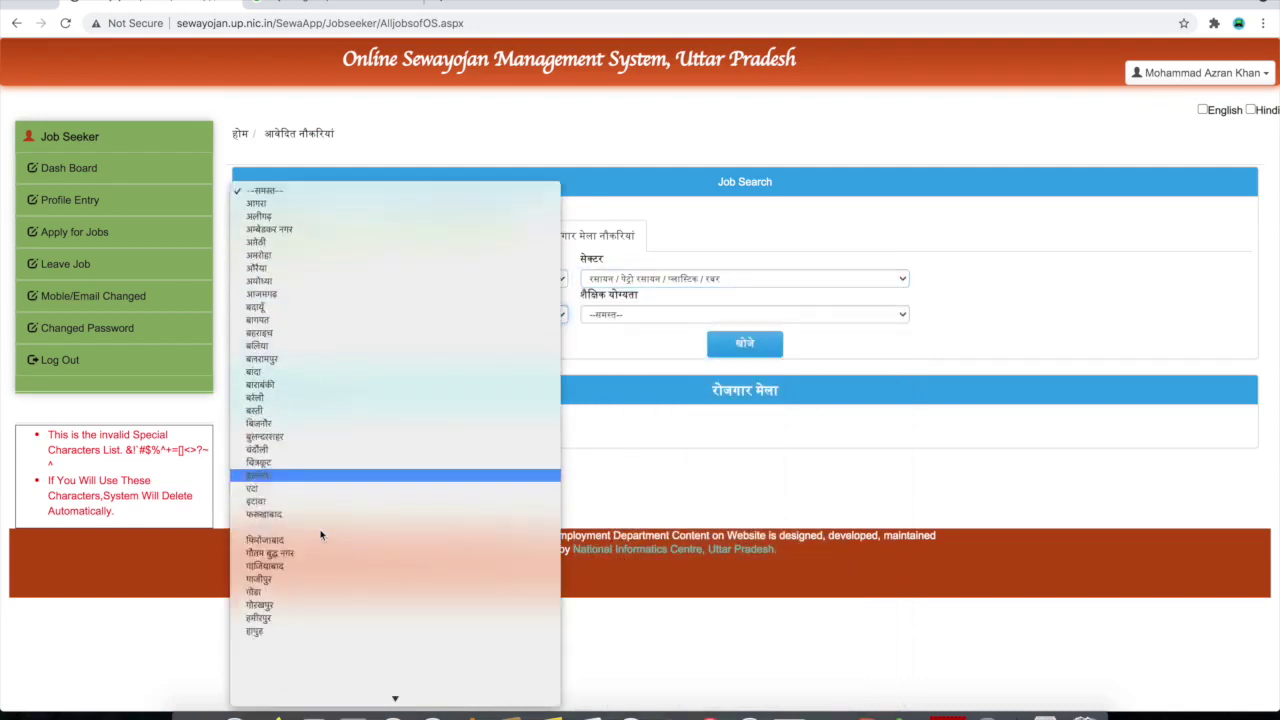
click(270, 648)
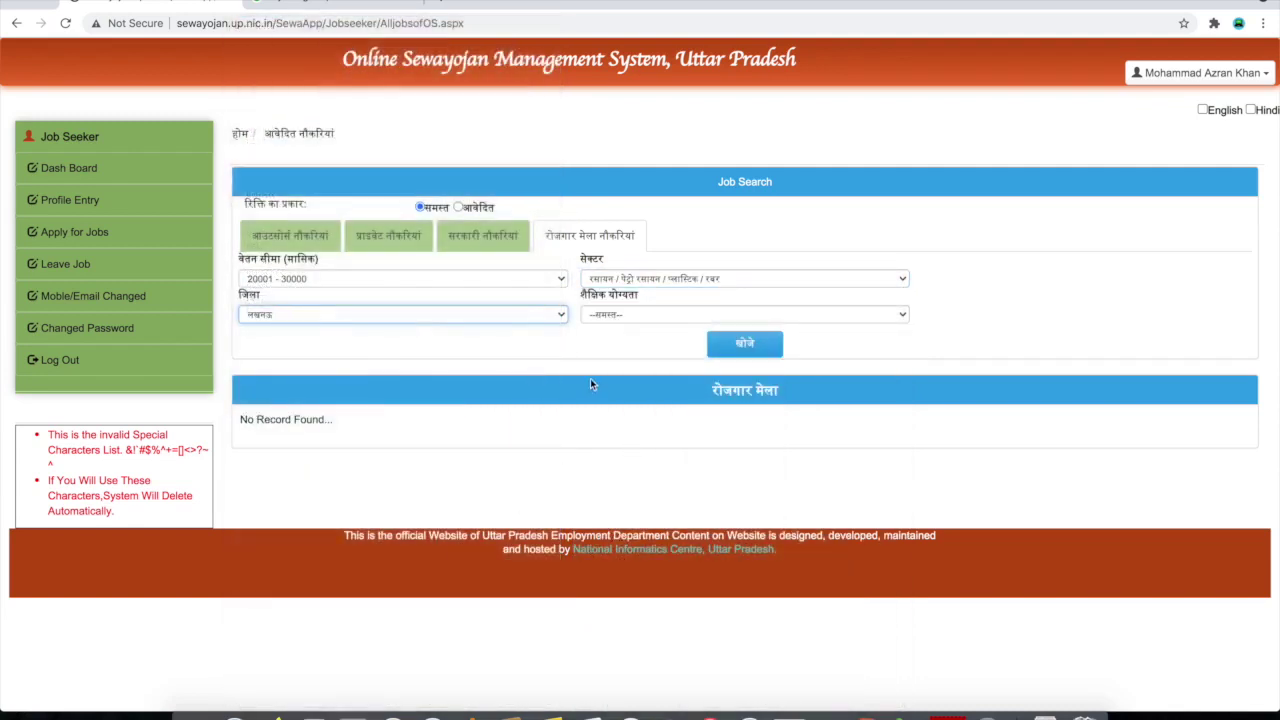
click(654, 316)
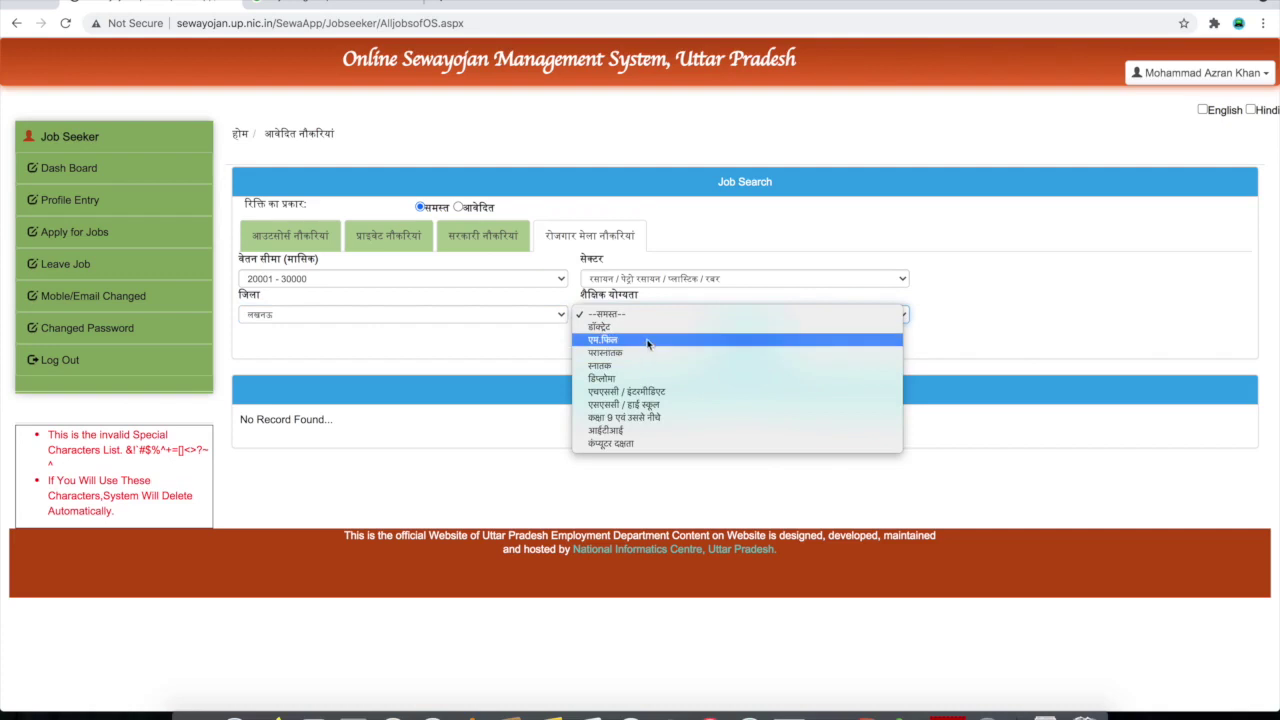
key(Escape)
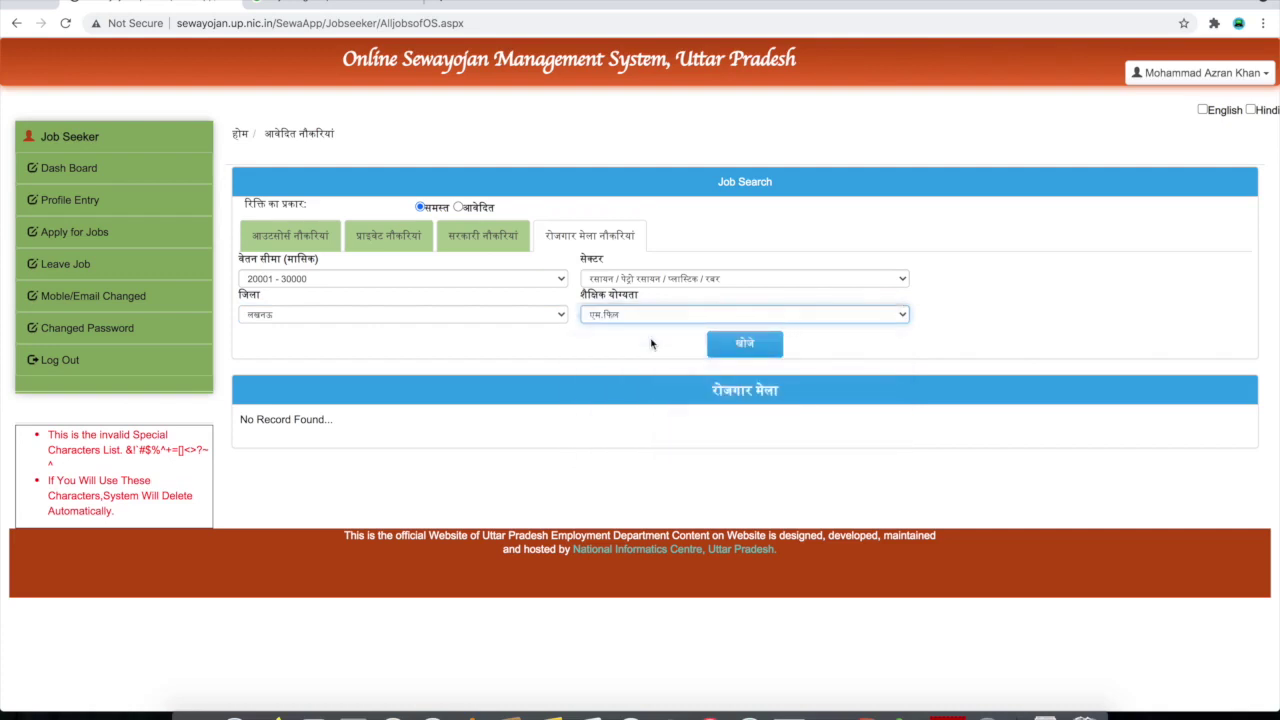
click(768, 356)
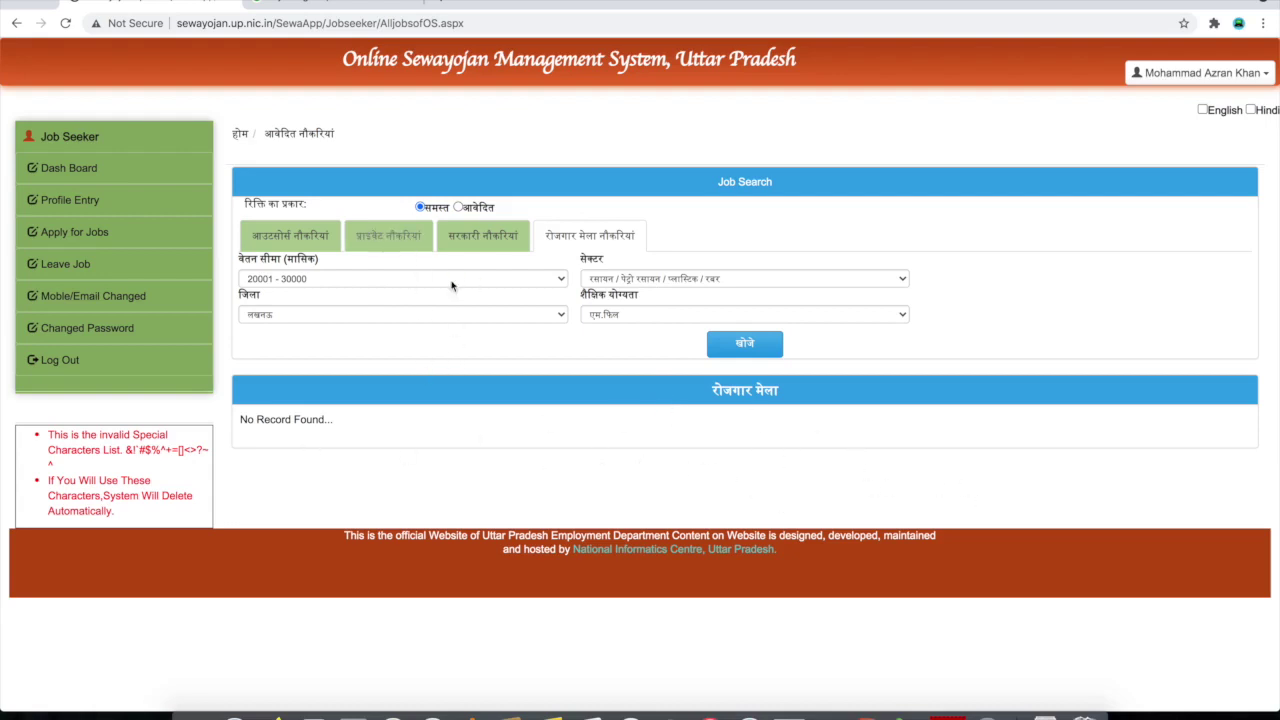
Check the government vacancy's application date range, then return to the Dash Board
click(481, 236)
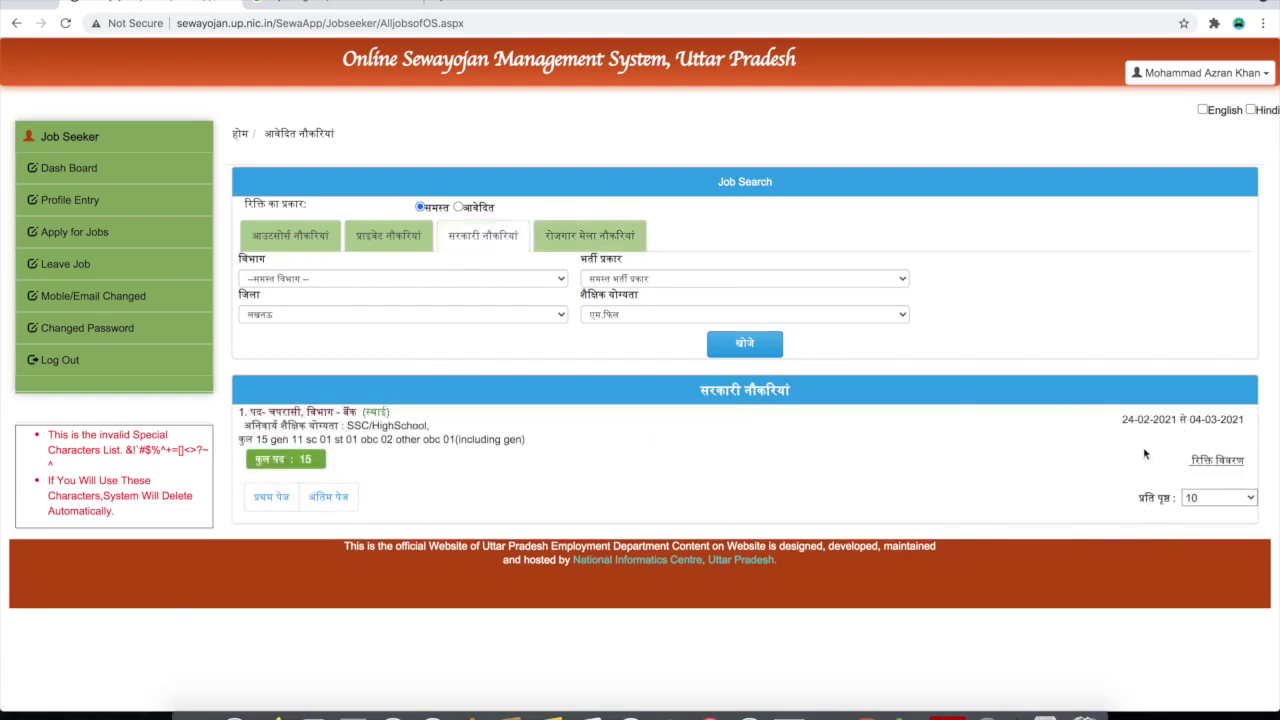
mouse_move(1250, 425)
mouse_down()
mouse_move(1184, 421)
mouse_move(1230, 421)
mouse_up()
click(1247, 424)
click(75, 168)
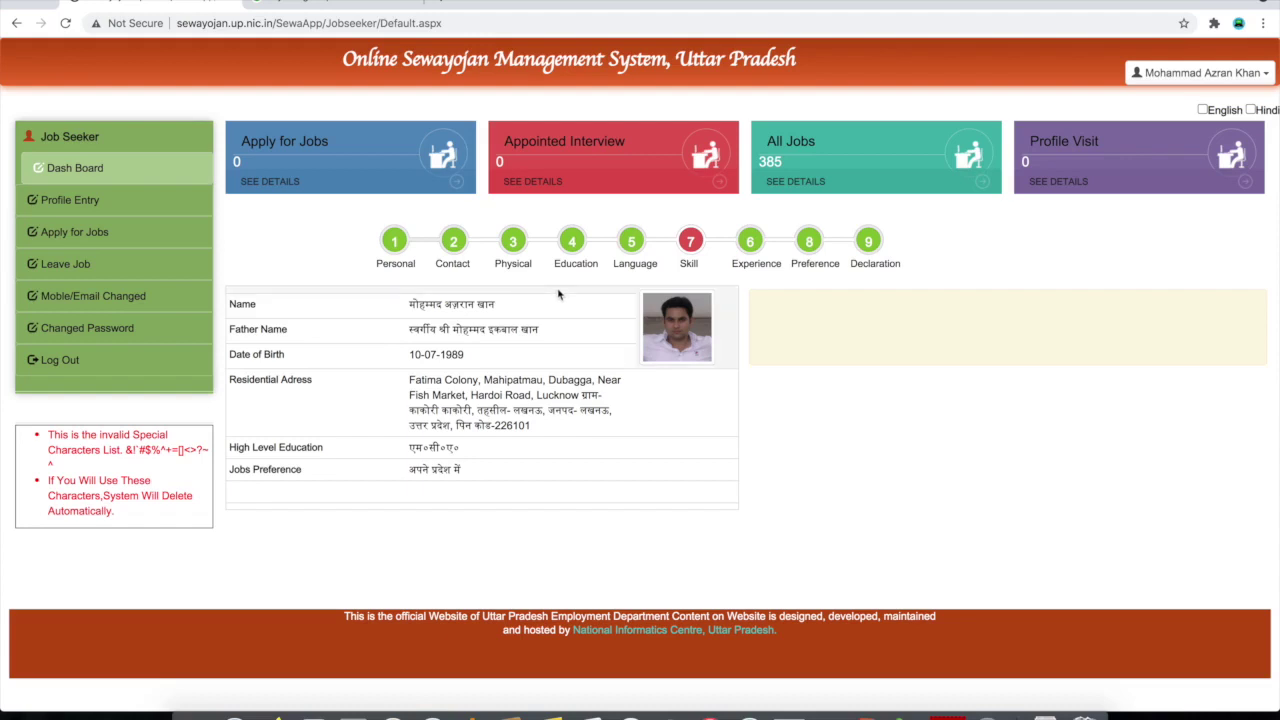
Reopen the Job Search page through Apply for Jobs in the sidebar
click(80, 233)
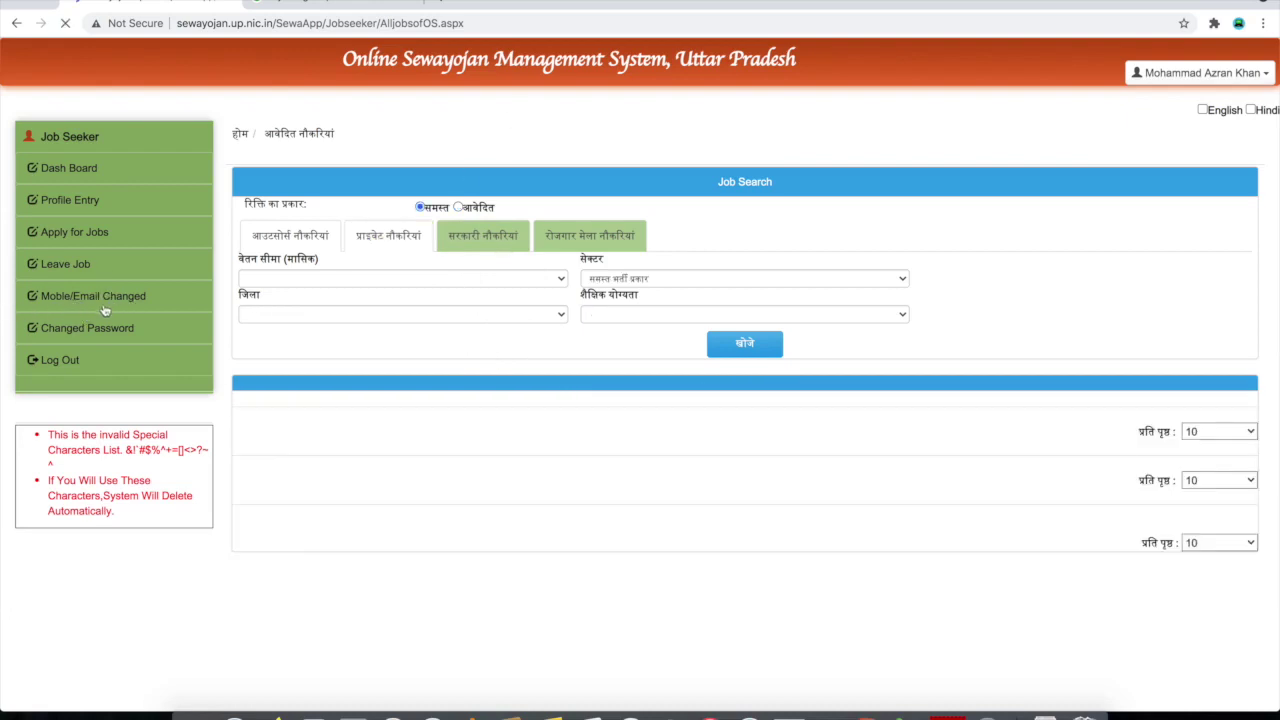
Open the Mobile/Email Changed page and select the Current and New mobile number fields
click(104, 305)
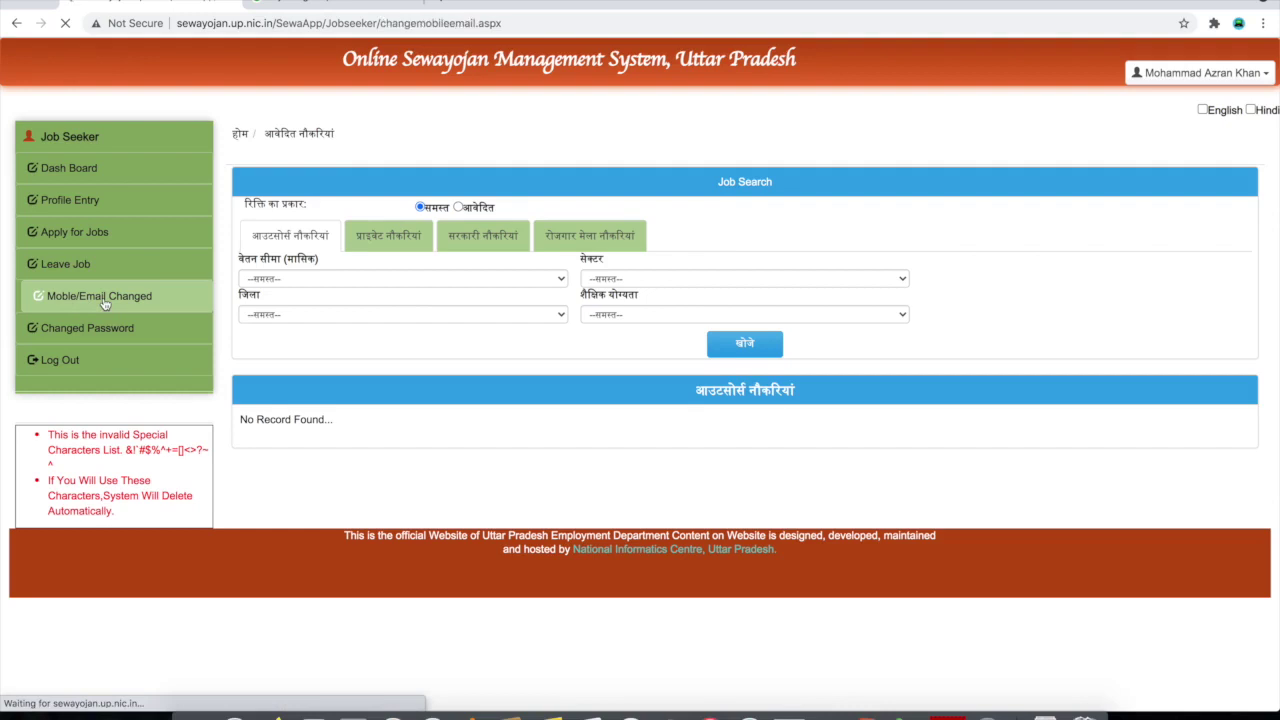
click(348, 268)
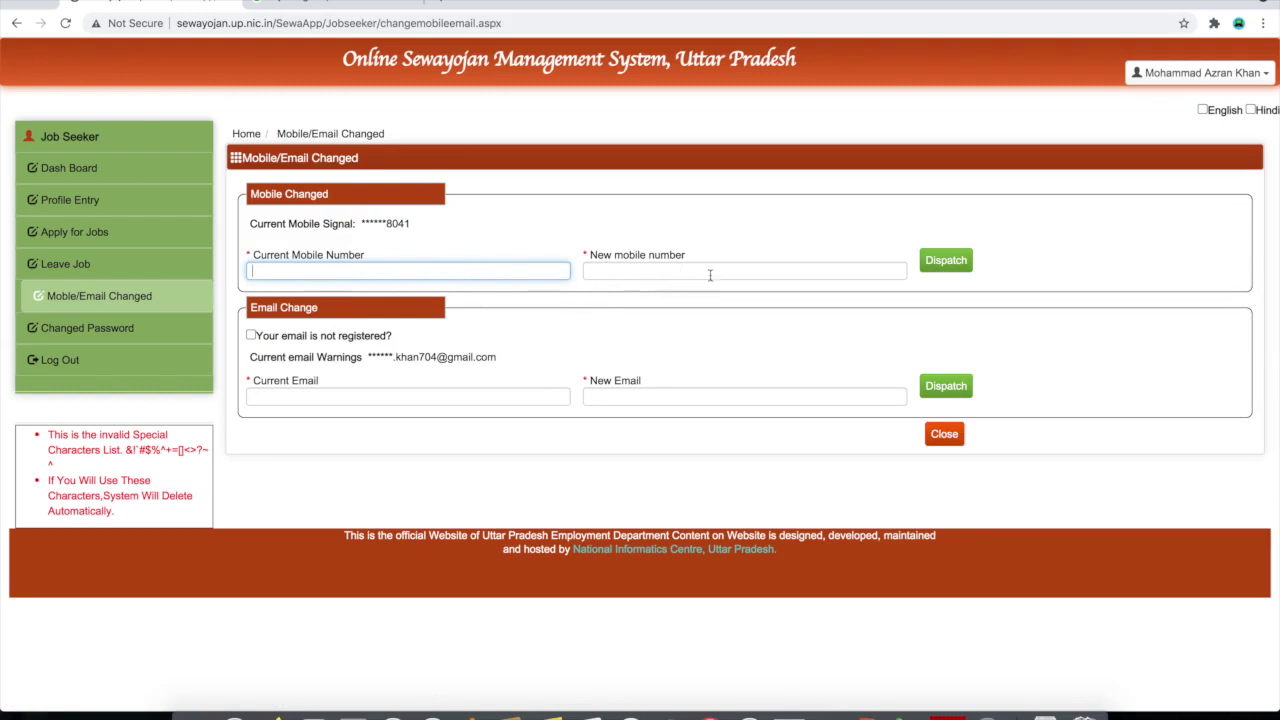
click(715, 275)
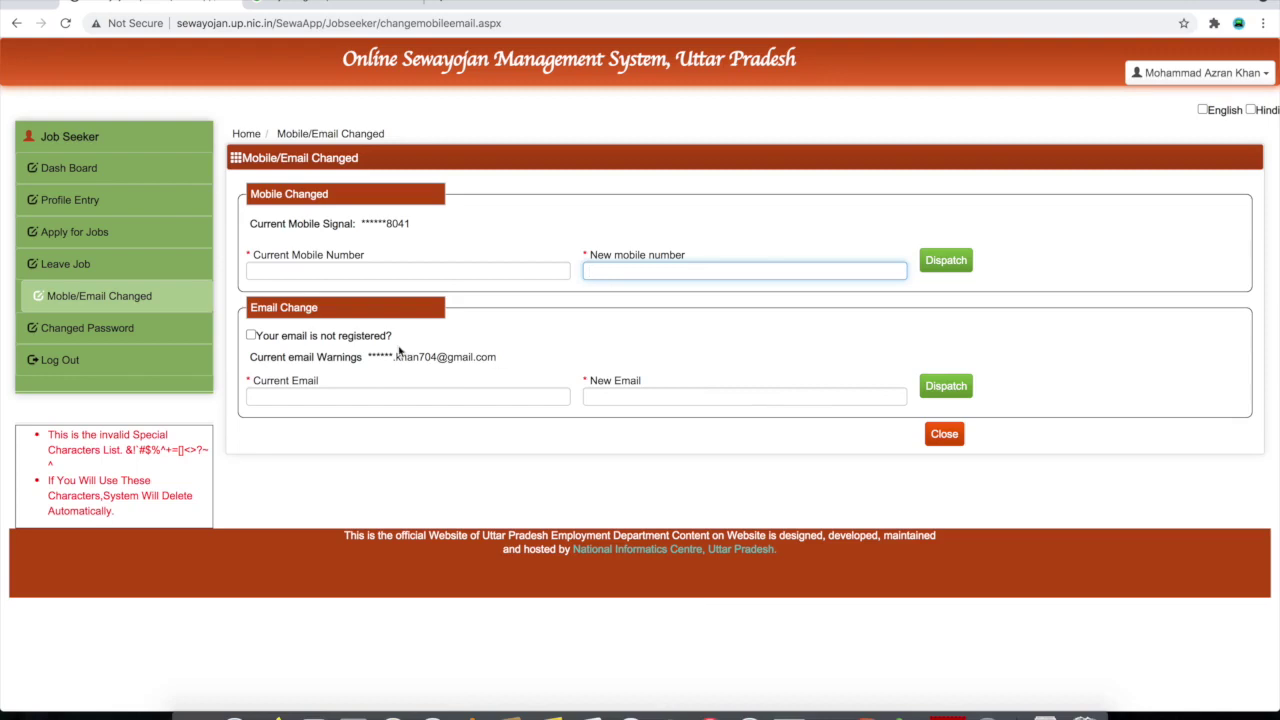
Review the masked registered mobile number and e-mail, then go to the Change Password page
drag(385, 224, 417, 226)
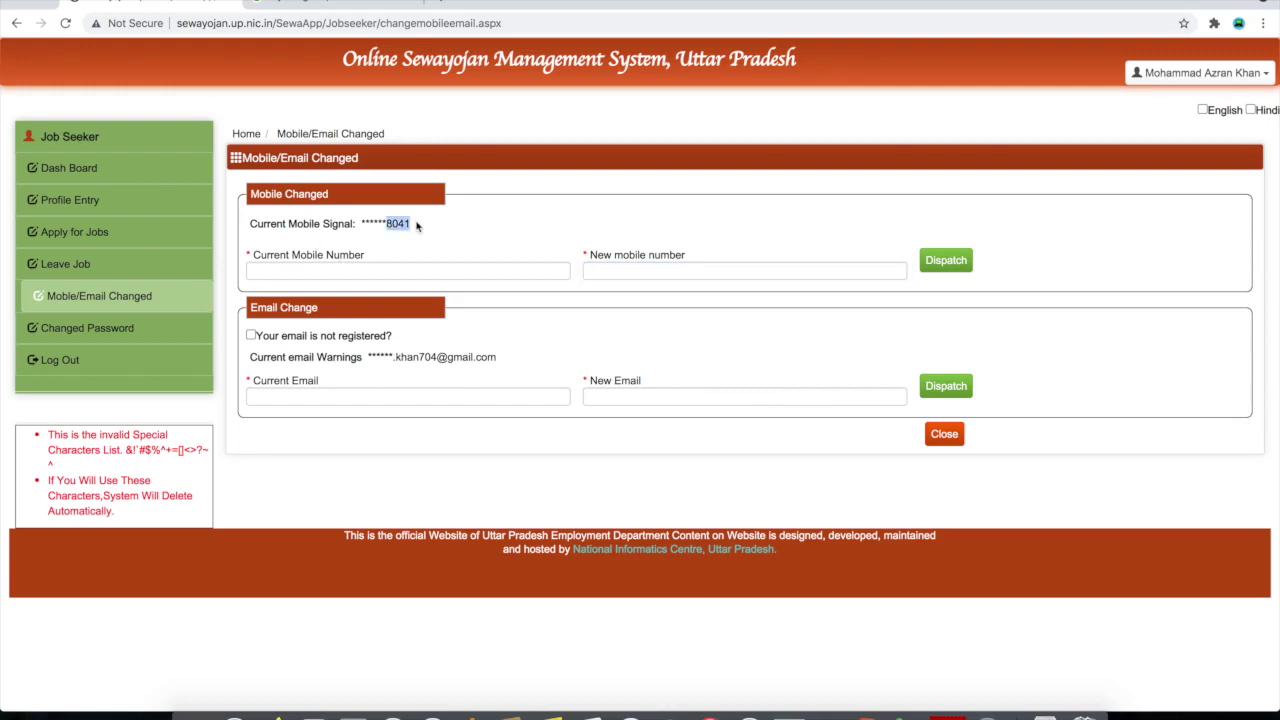
click(424, 250)
drag(392, 362, 531, 373)
click(531, 372)
click(101, 337)
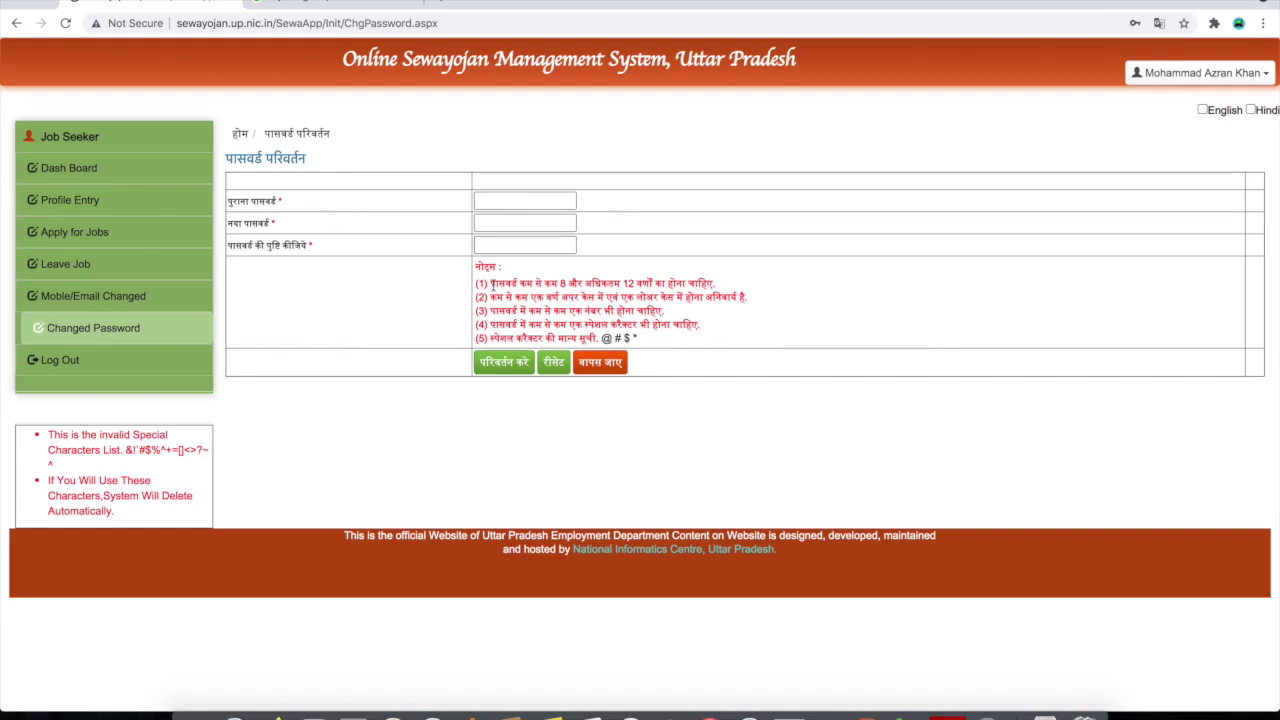
Read the password rules notes, go back to the dashboard and log out
drag(491, 285, 686, 342)
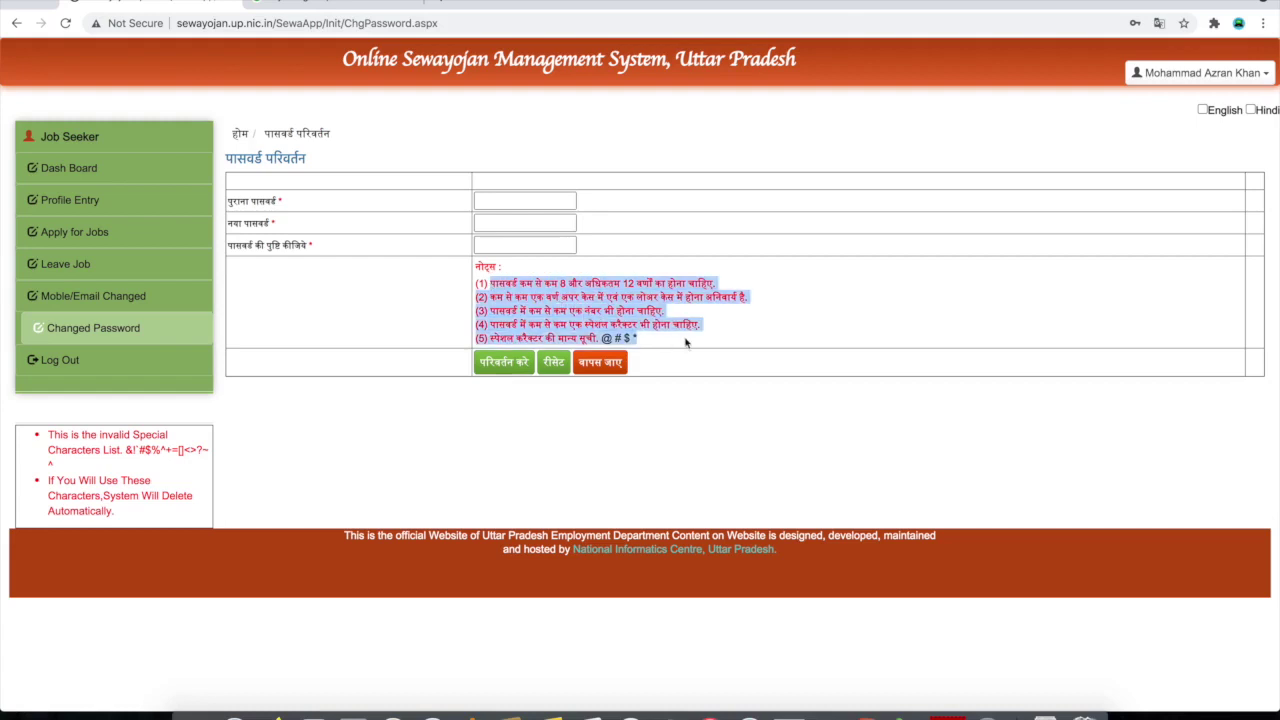
click(686, 342)
key(alt+Left)
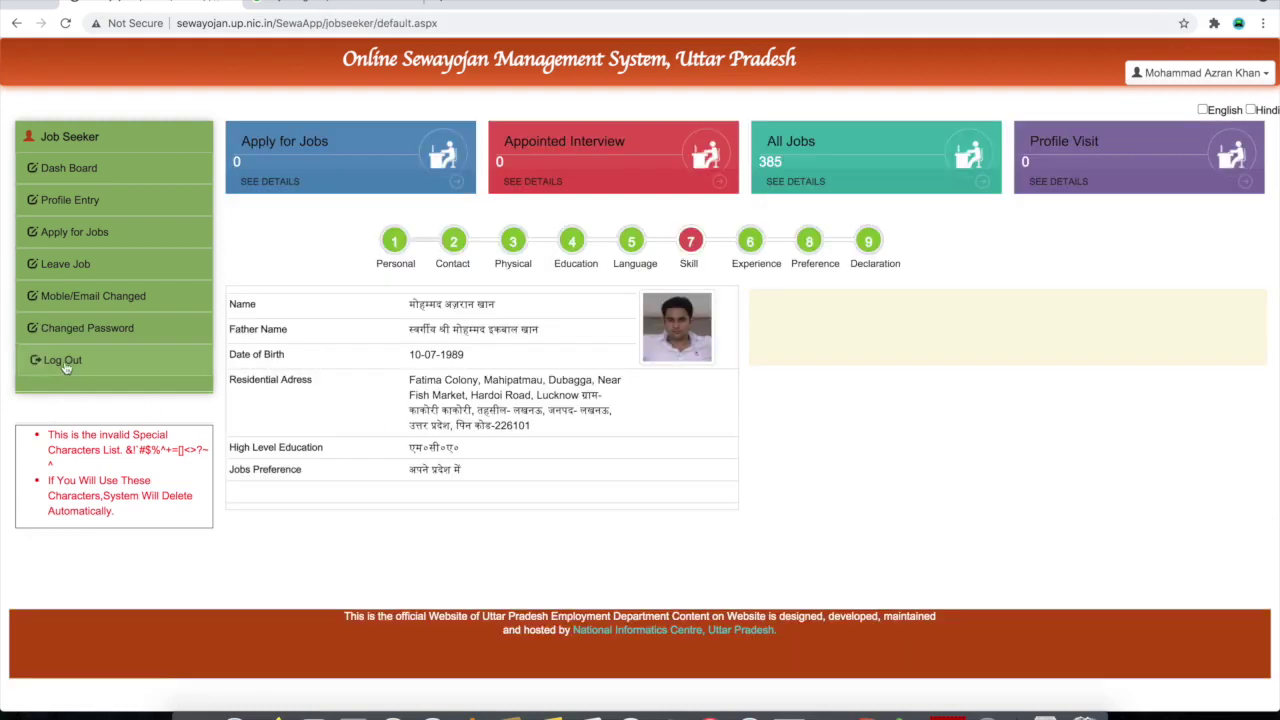
click(61, 364)
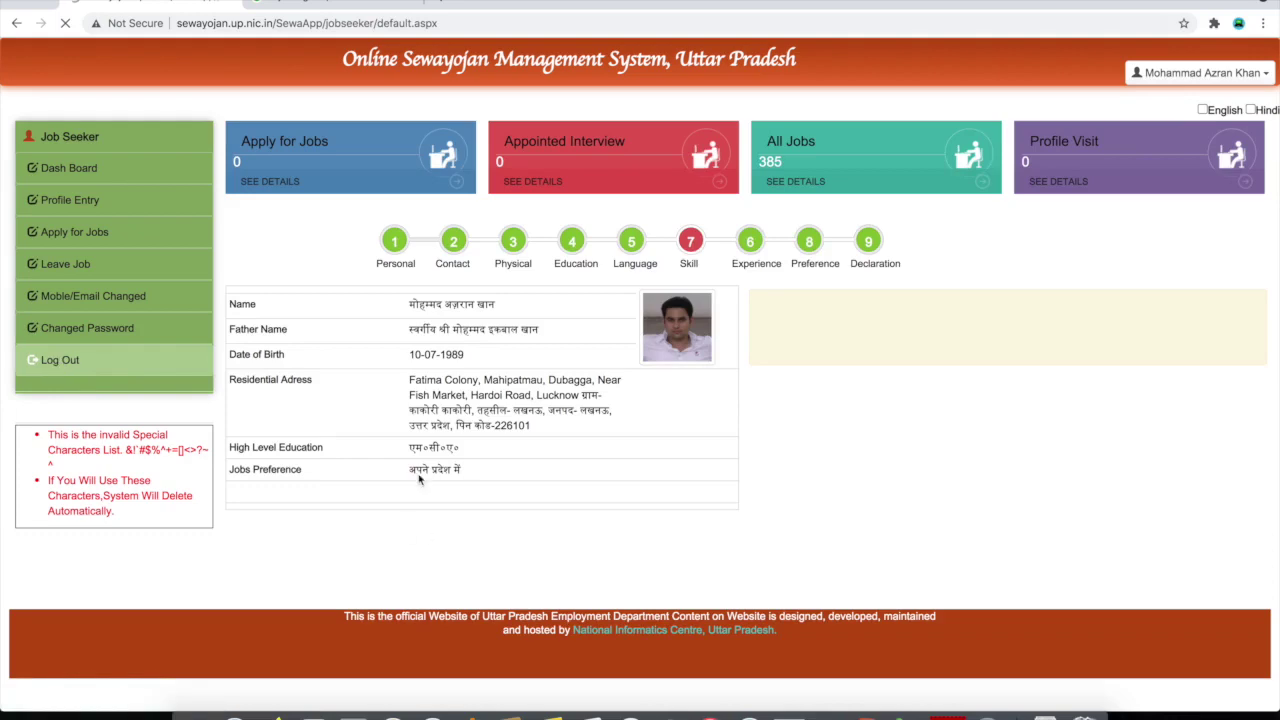